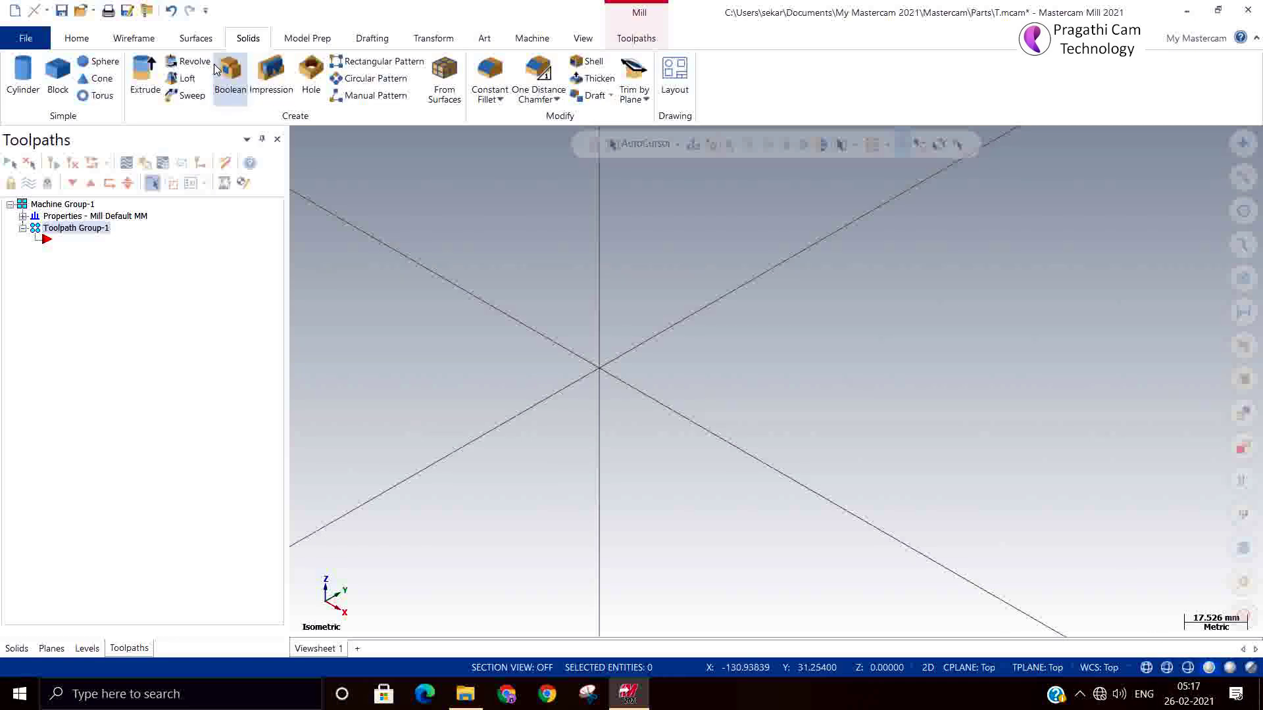
# Open and dismiss the toolpath group's options menu without choosing anything
pyautogui.click(77, 39)
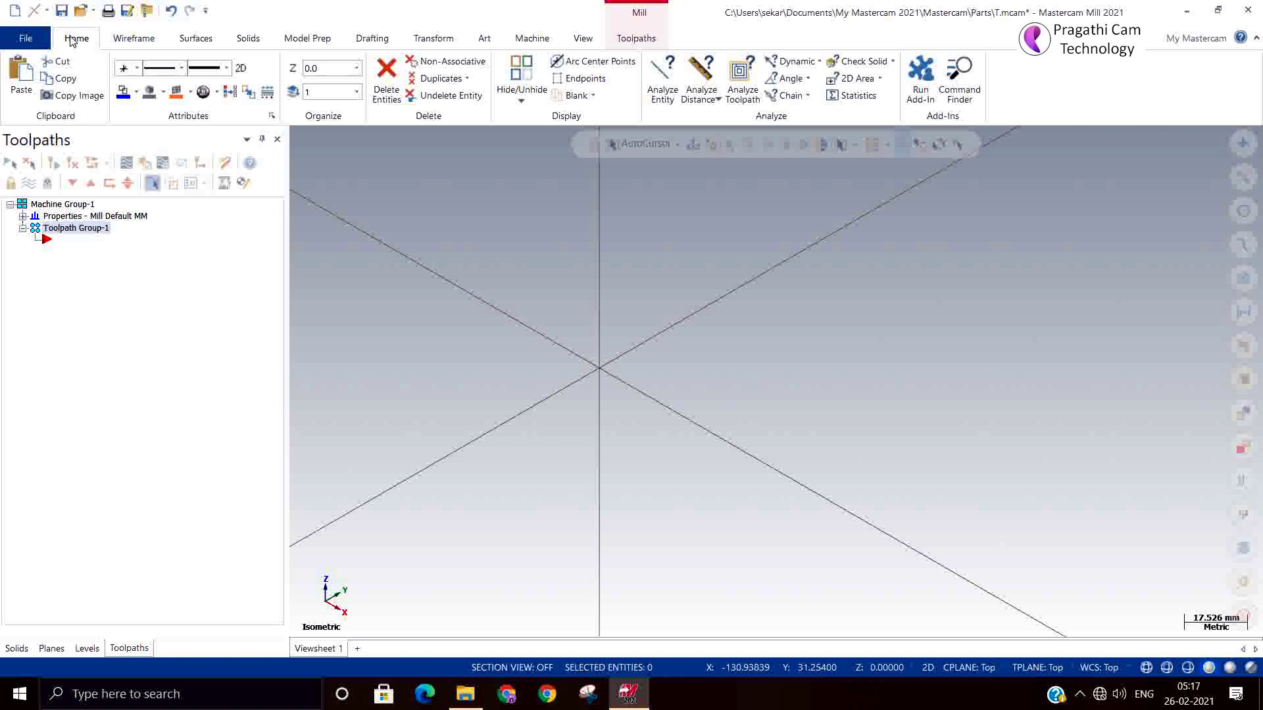
pyautogui.rightClick(114, 286)
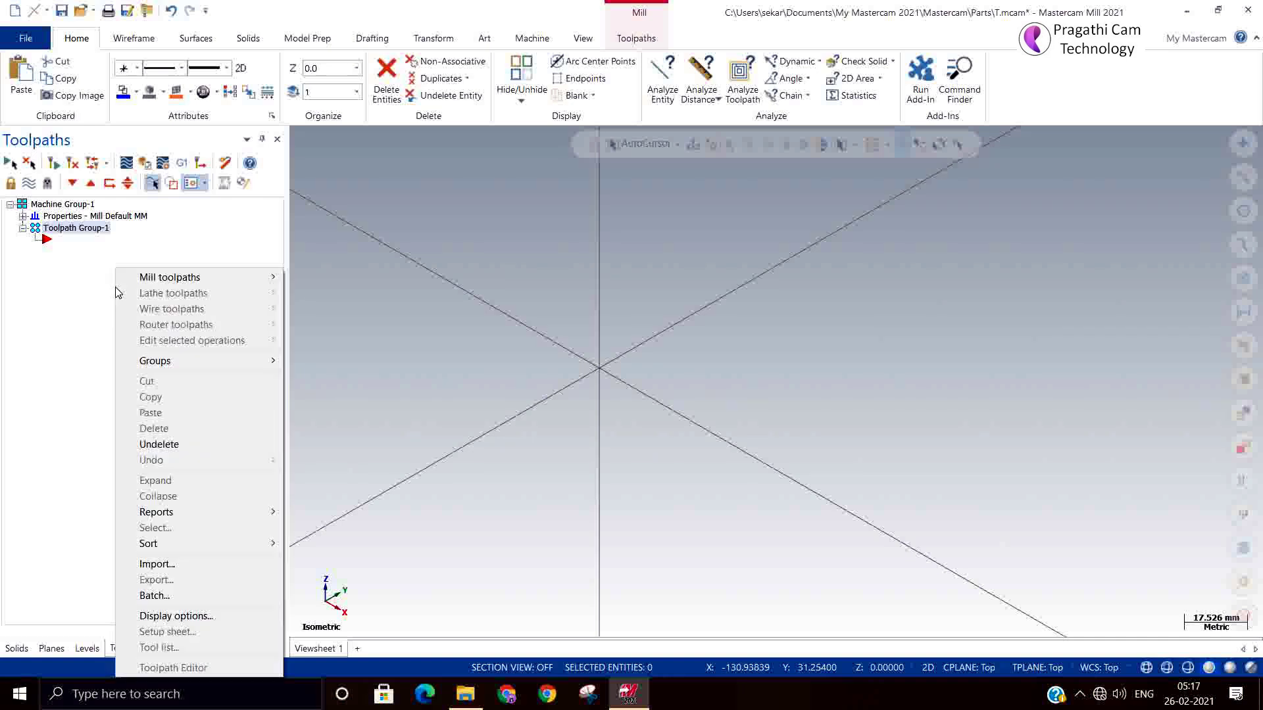
pyautogui.moveTo(169, 278)
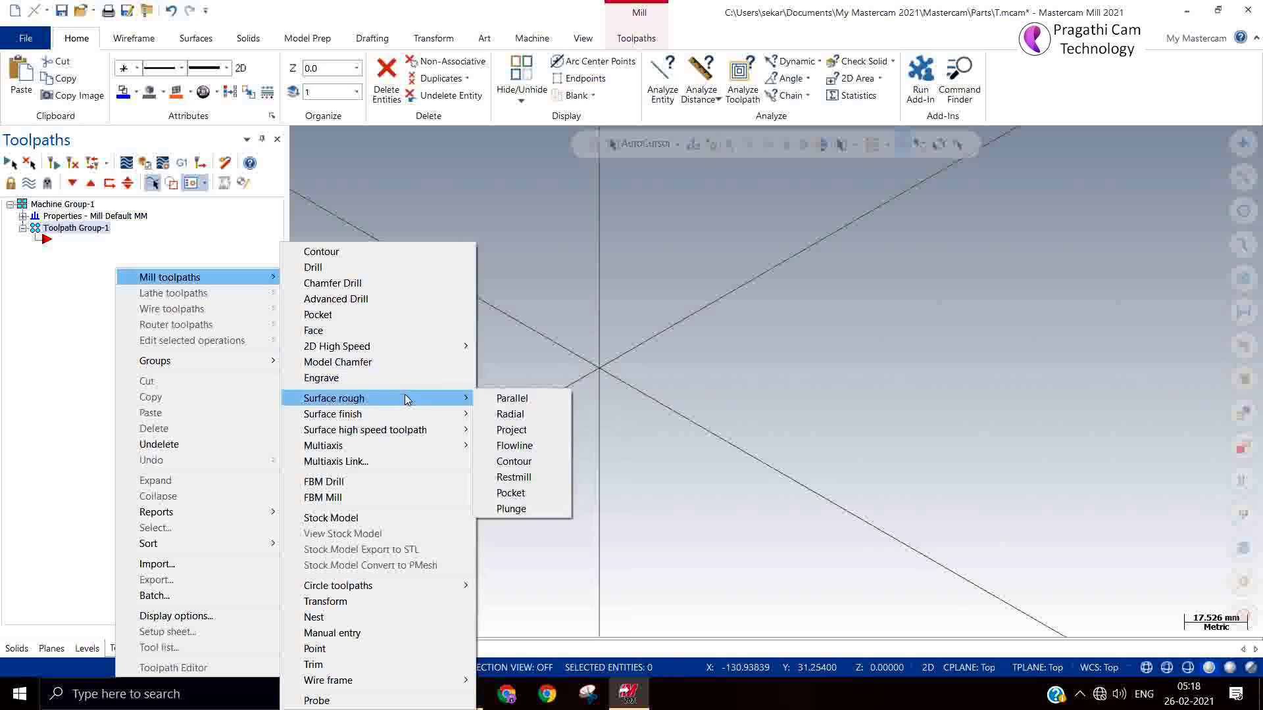
pyautogui.moveTo(334, 397)
pyautogui.click(936, 391)
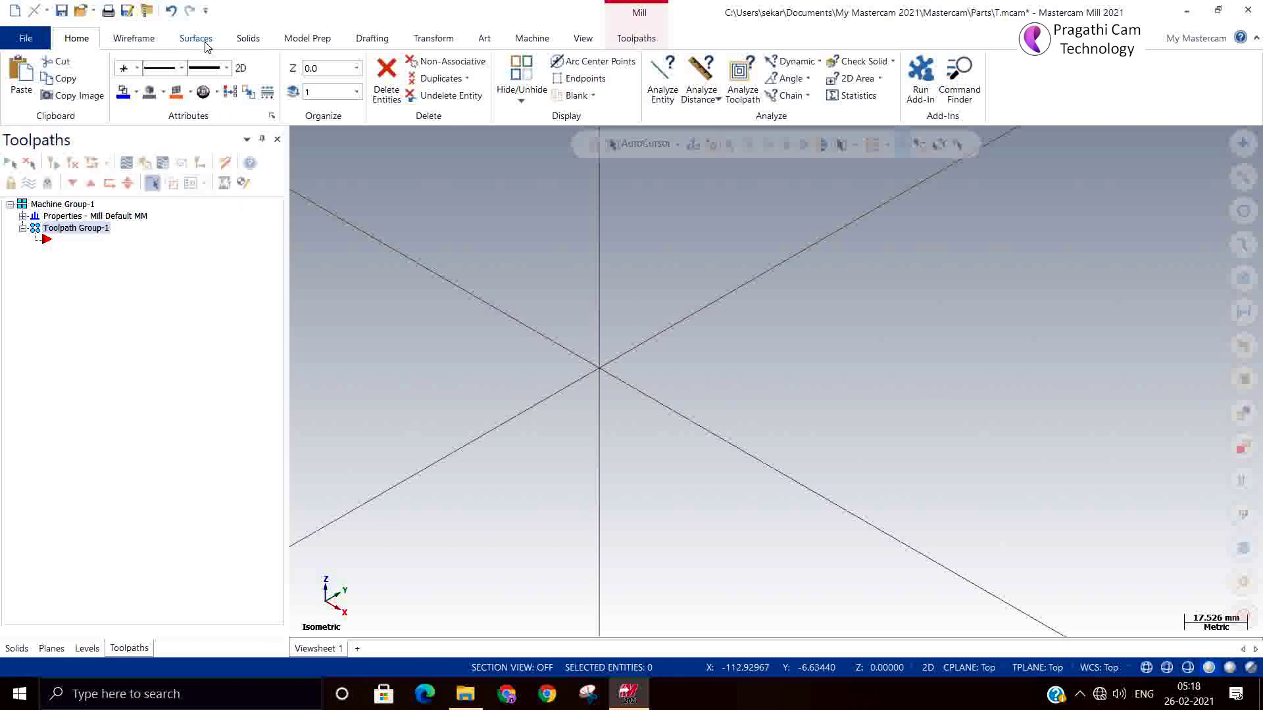
# Draw a 125 by 100 rectangle from the origin
pyautogui.click(248, 39)
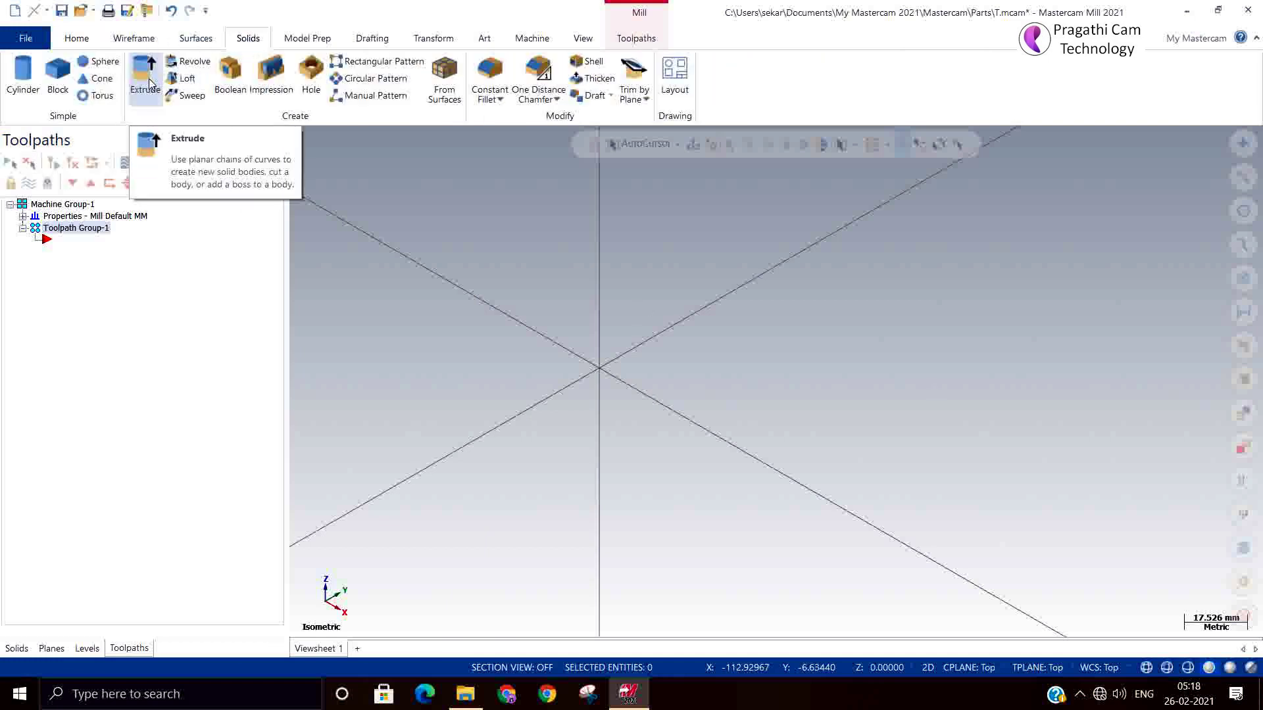
pyautogui.click(134, 38)
pyautogui.click(470, 88)
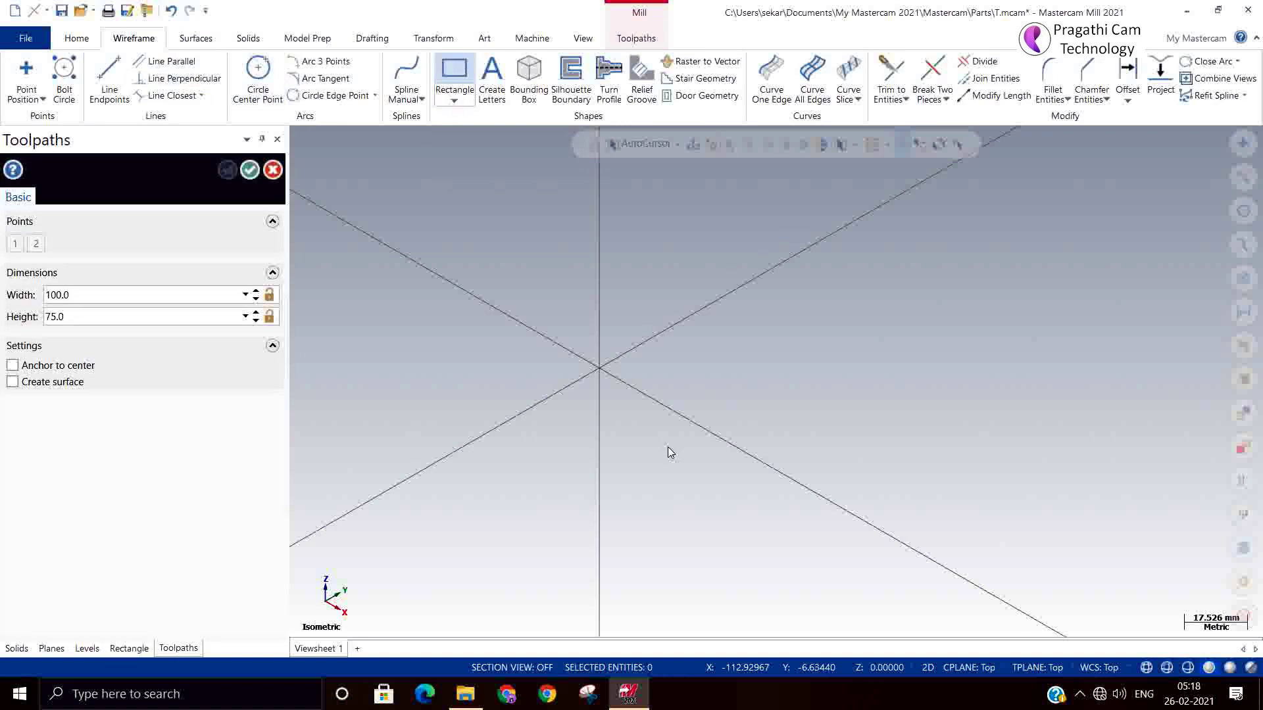
pyautogui.click(1146, 416)
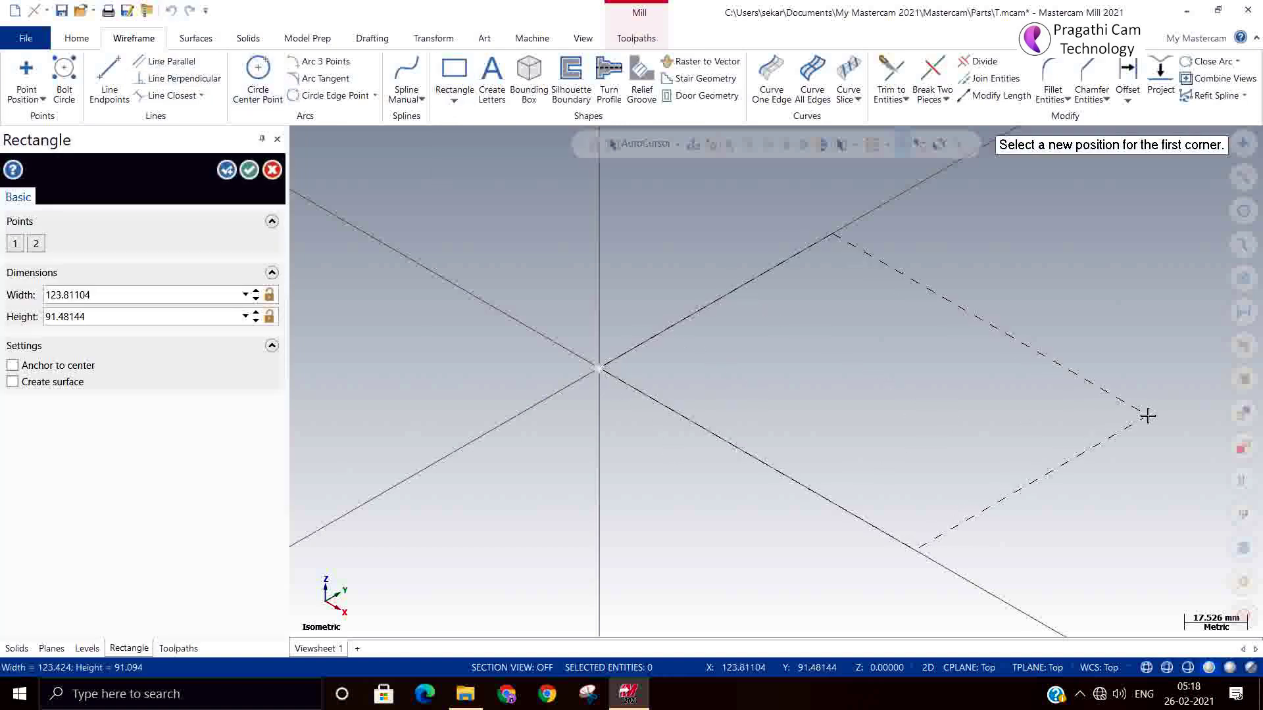
pyautogui.click(108, 290)
pyautogui.write('125.0')
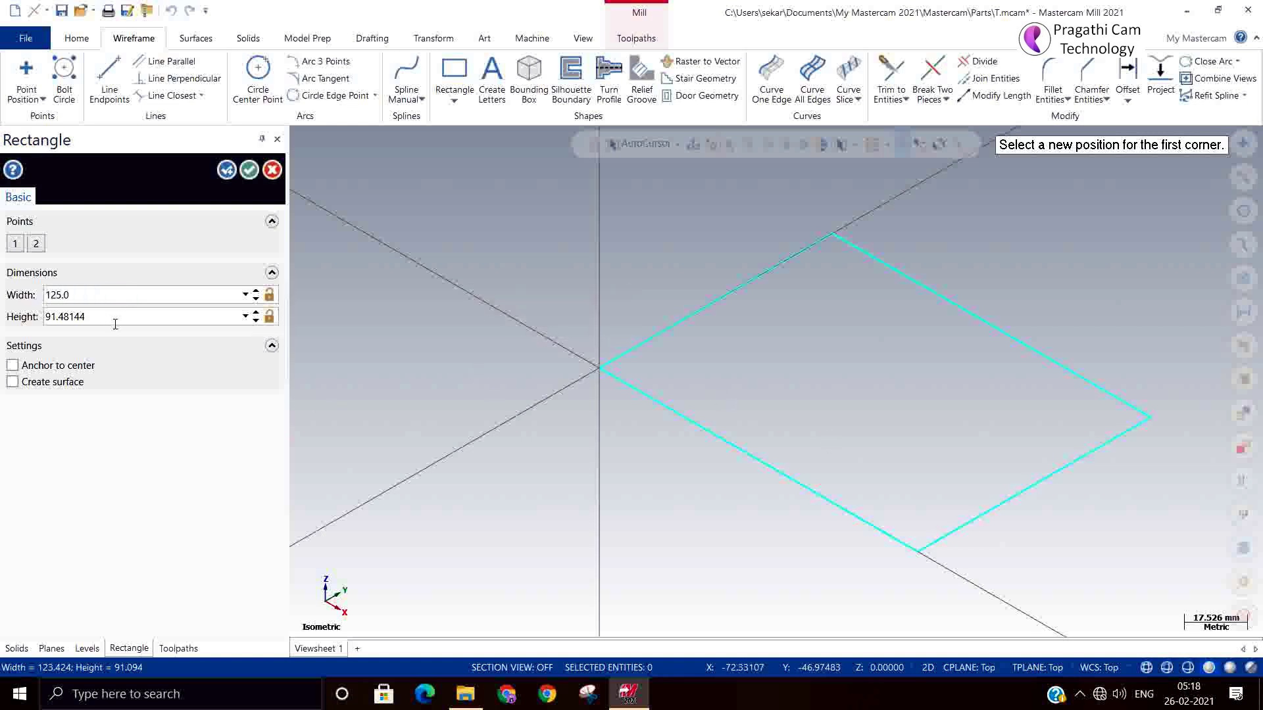
pyautogui.click(113, 322)
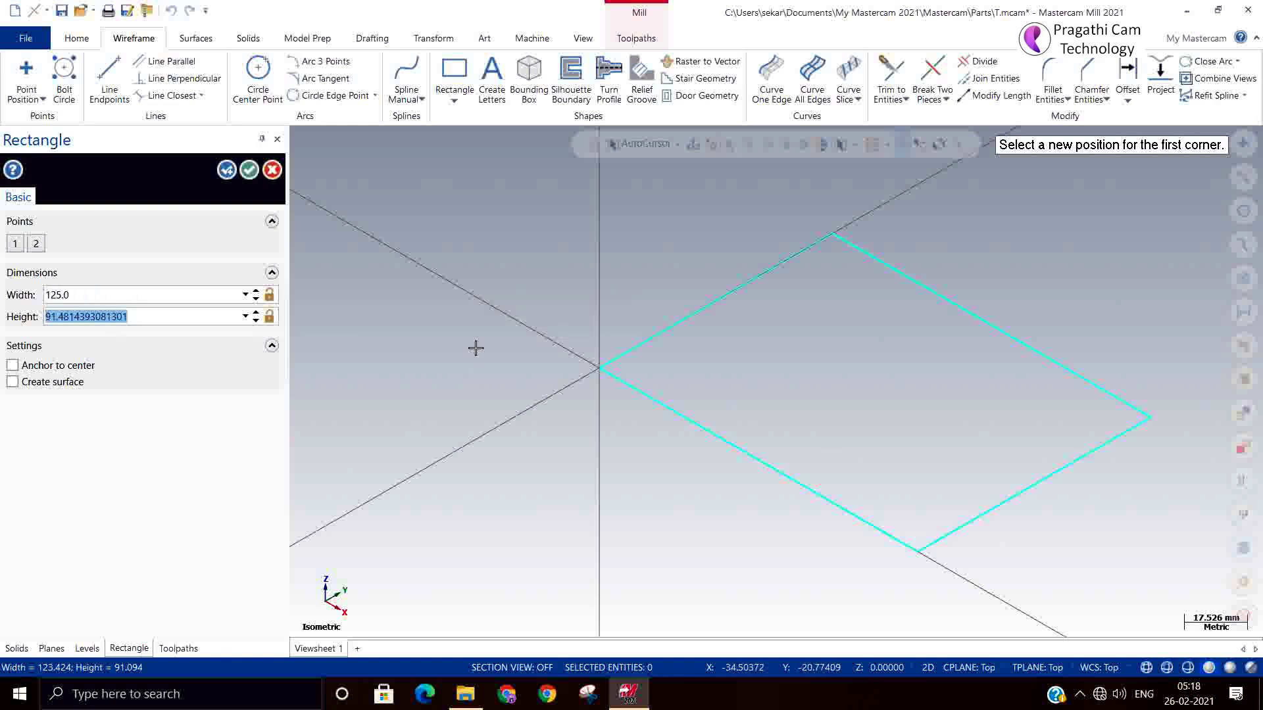
pyautogui.write('100')
pyautogui.press('Return')
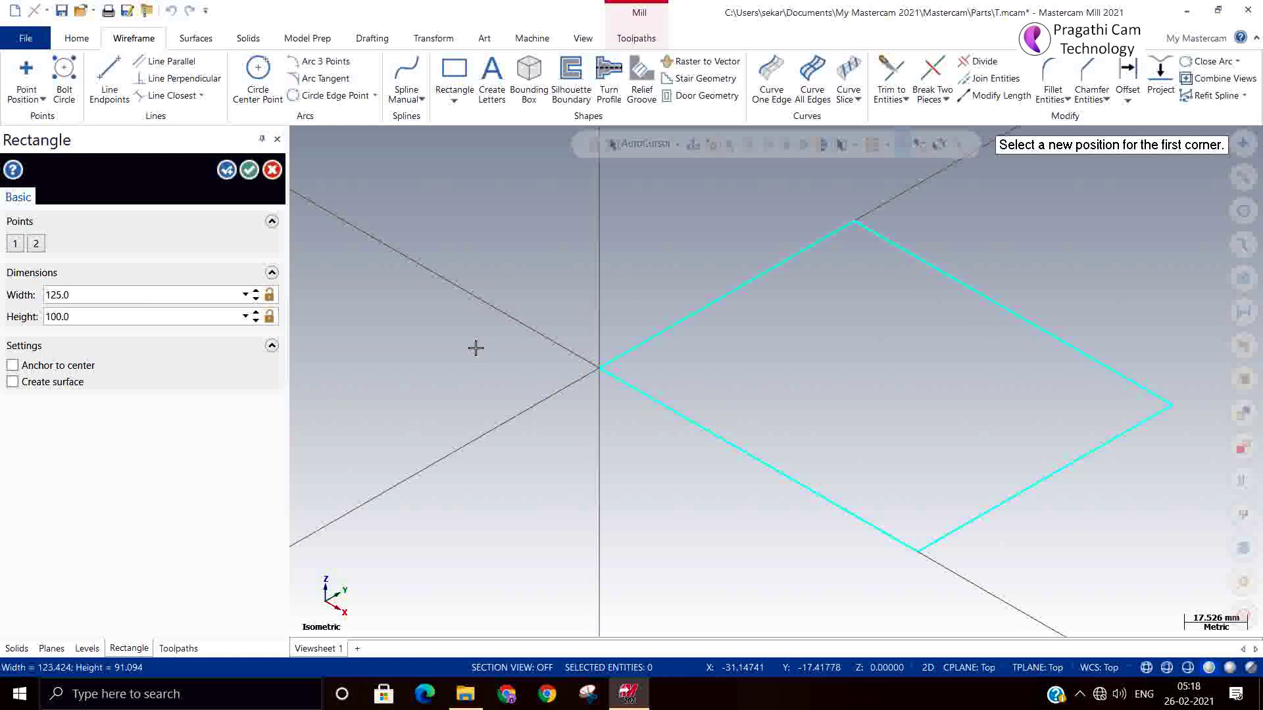
pyautogui.click(249, 170)
# Extrude the rectangle 75 downward into a solid block
pyautogui.click(248, 38)
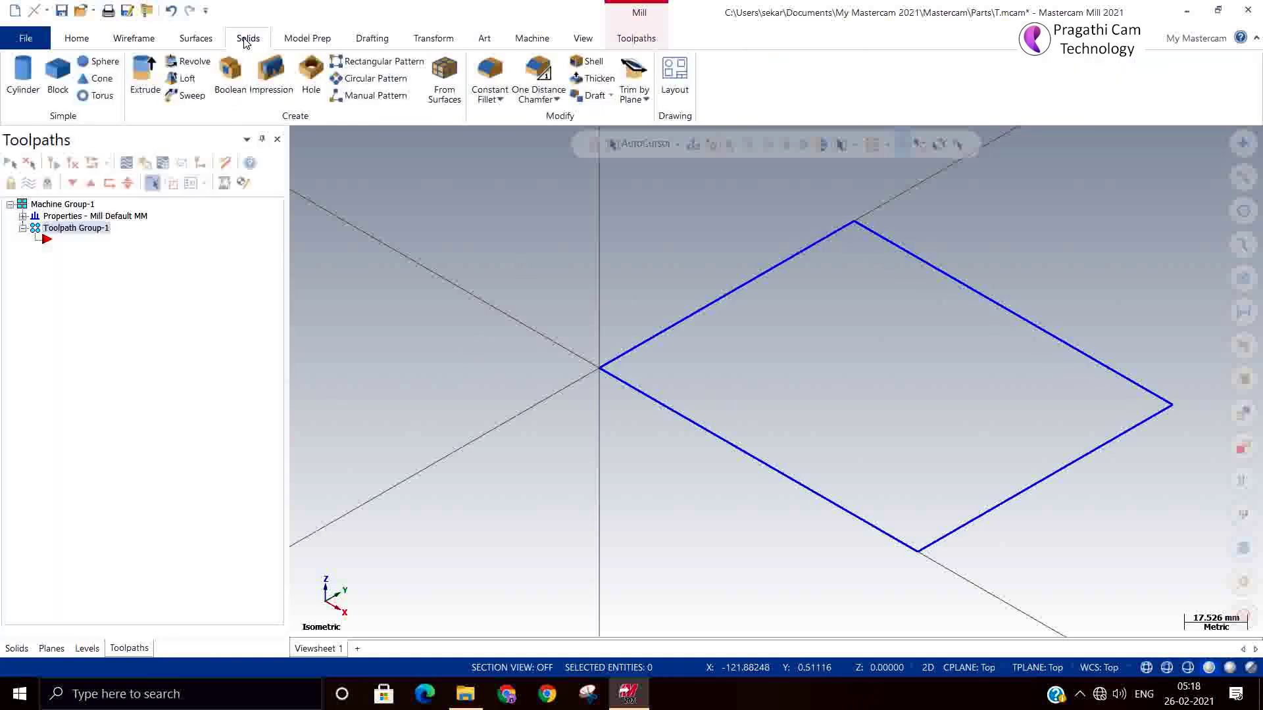
pyautogui.click(146, 74)
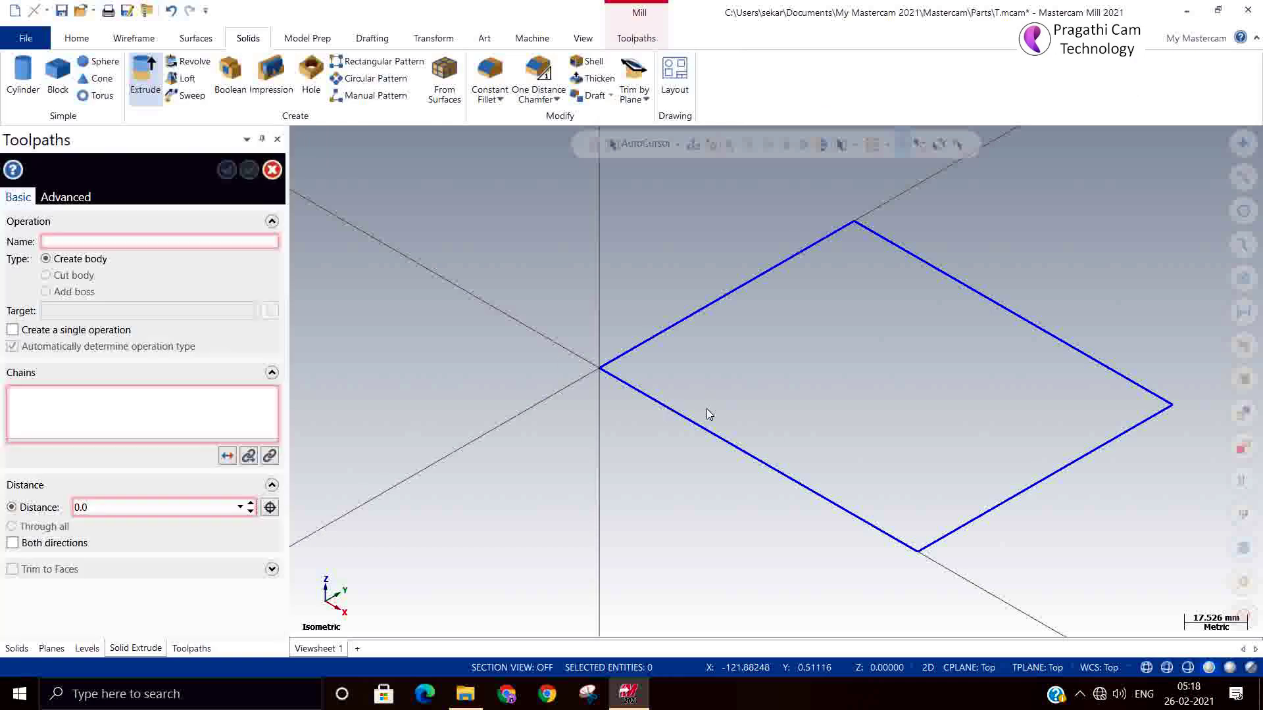
pyautogui.click(684, 415)
pyautogui.click(626, 355)
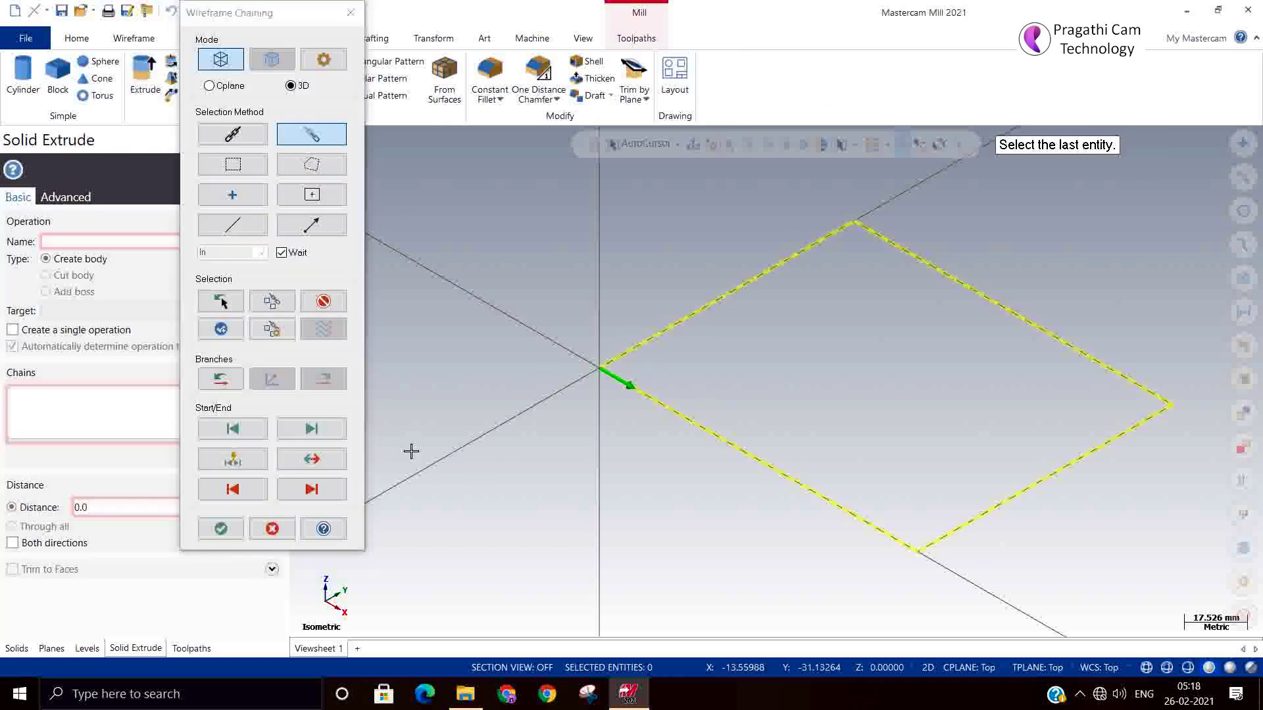
pyautogui.click(221, 528)
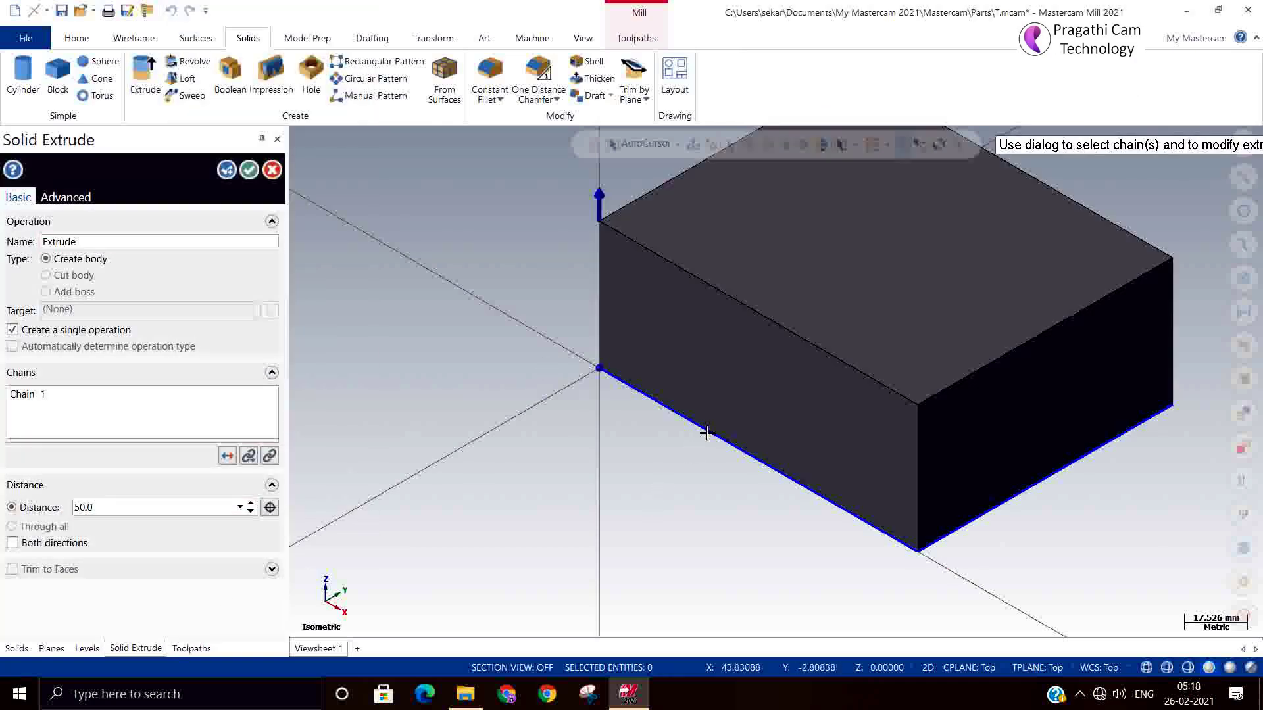
pyautogui.click(704, 429)
pyautogui.doubleClick(133, 505)
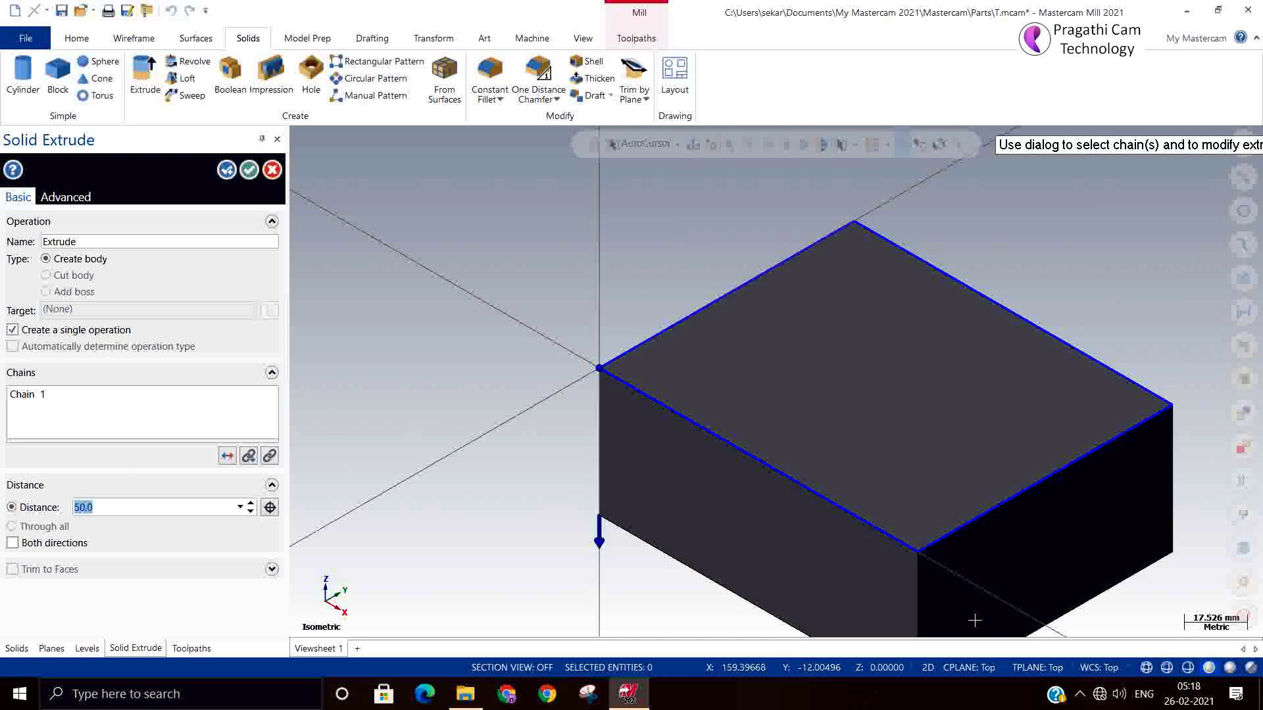
pyautogui.write('75')
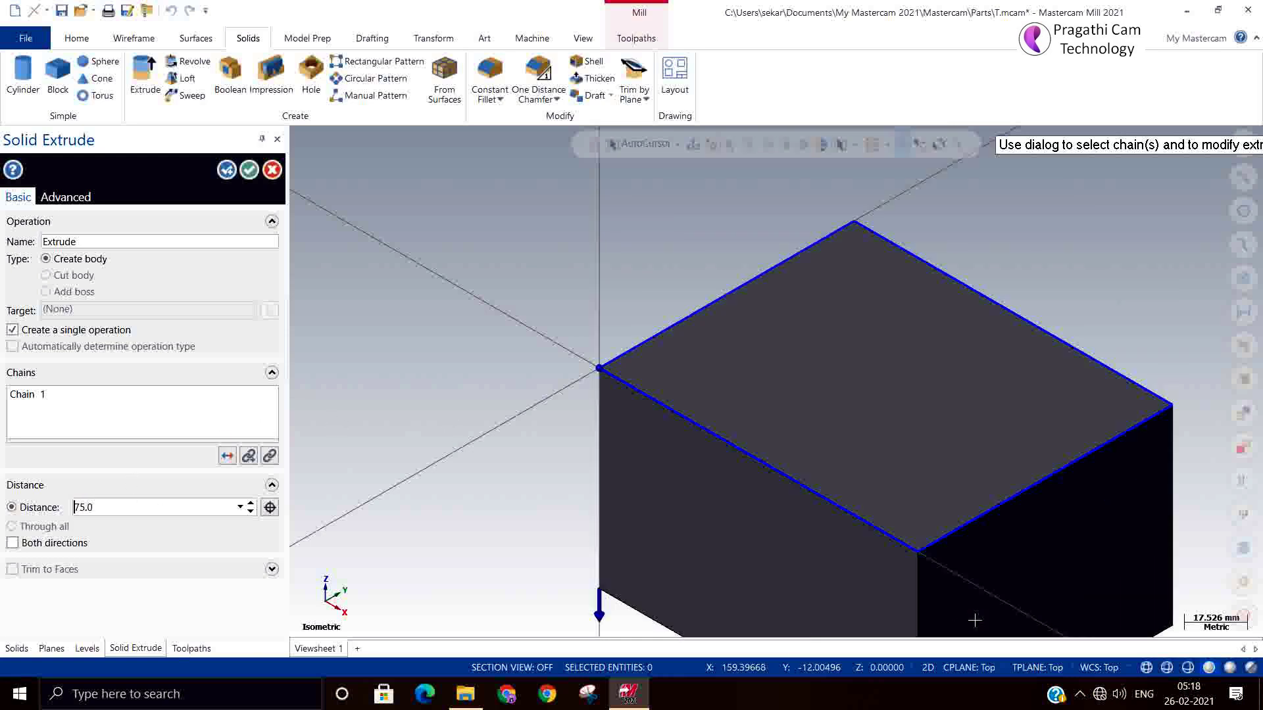
pyautogui.press('Return')
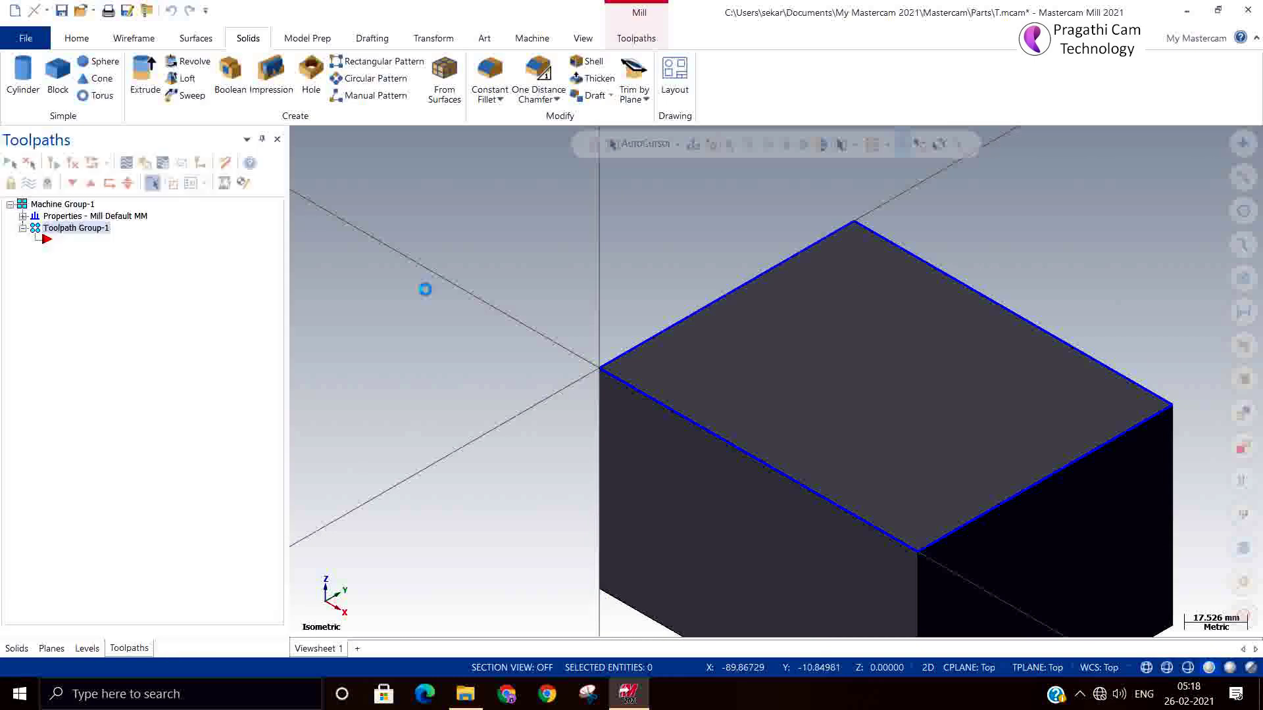
# Switch to the Front view and set the construction plane to Front
pyautogui.rightClick(534, 273)
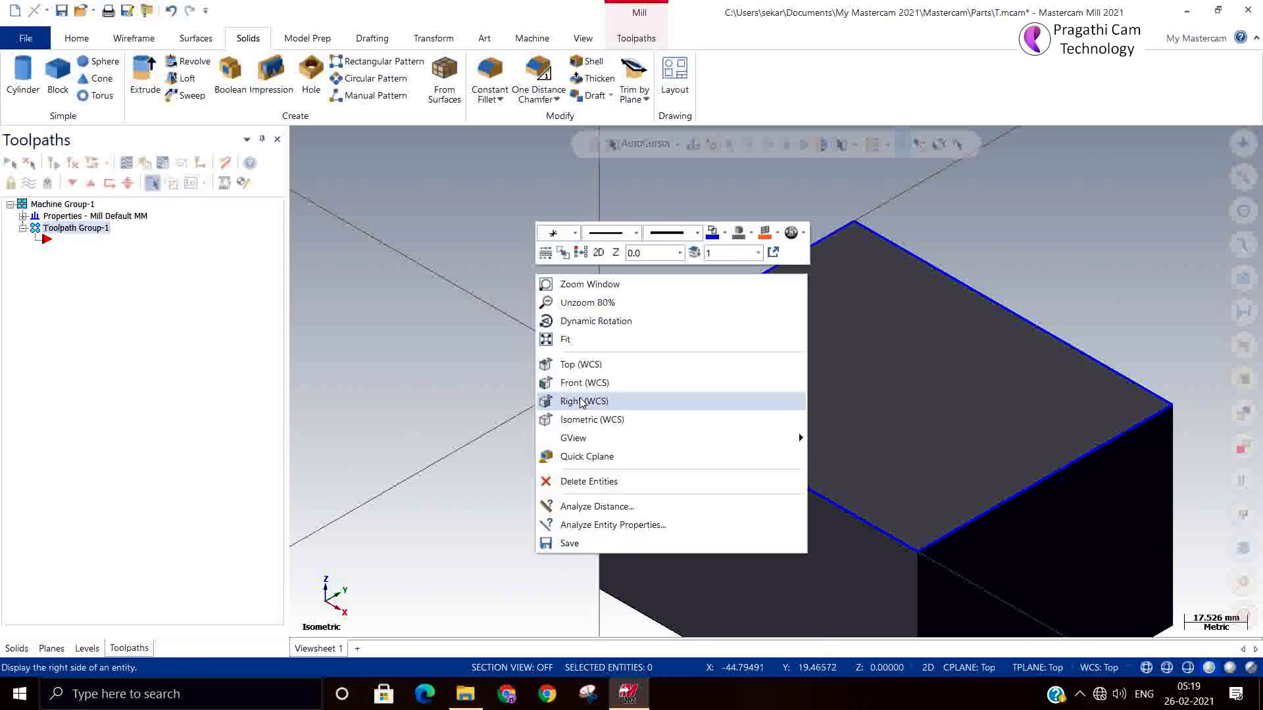
pyautogui.click(585, 383)
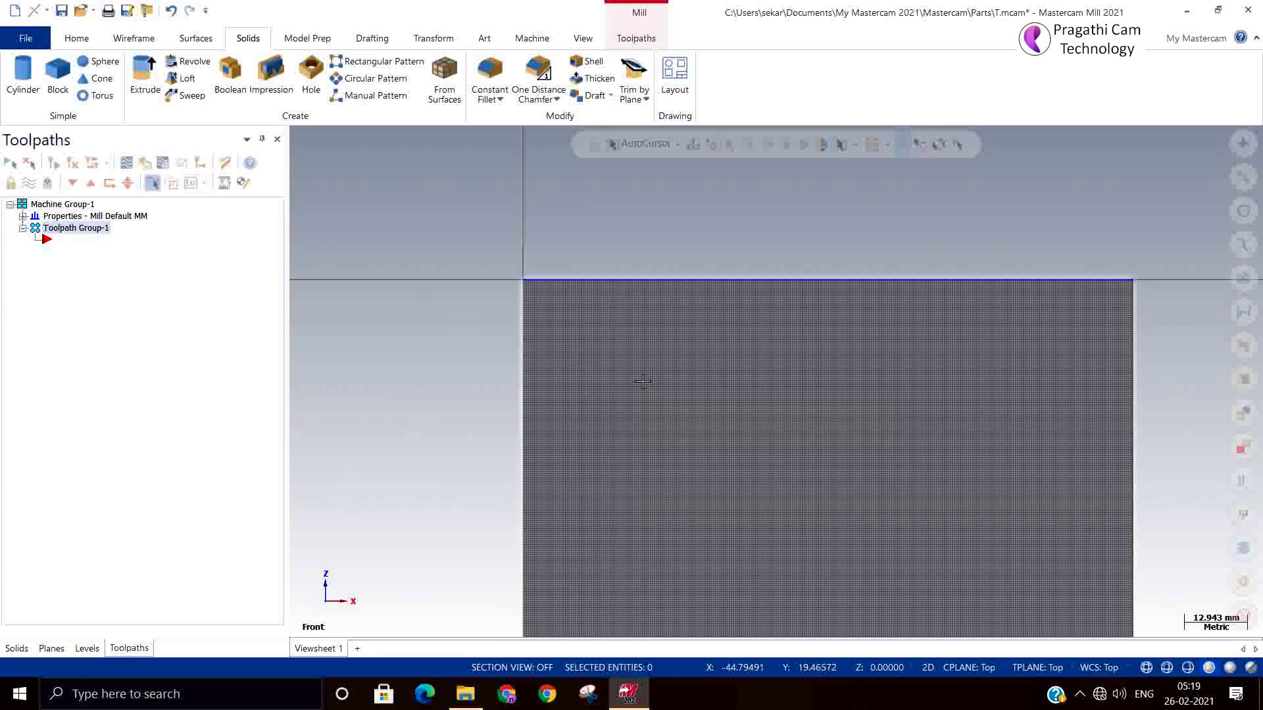
pyautogui.click(970, 667)
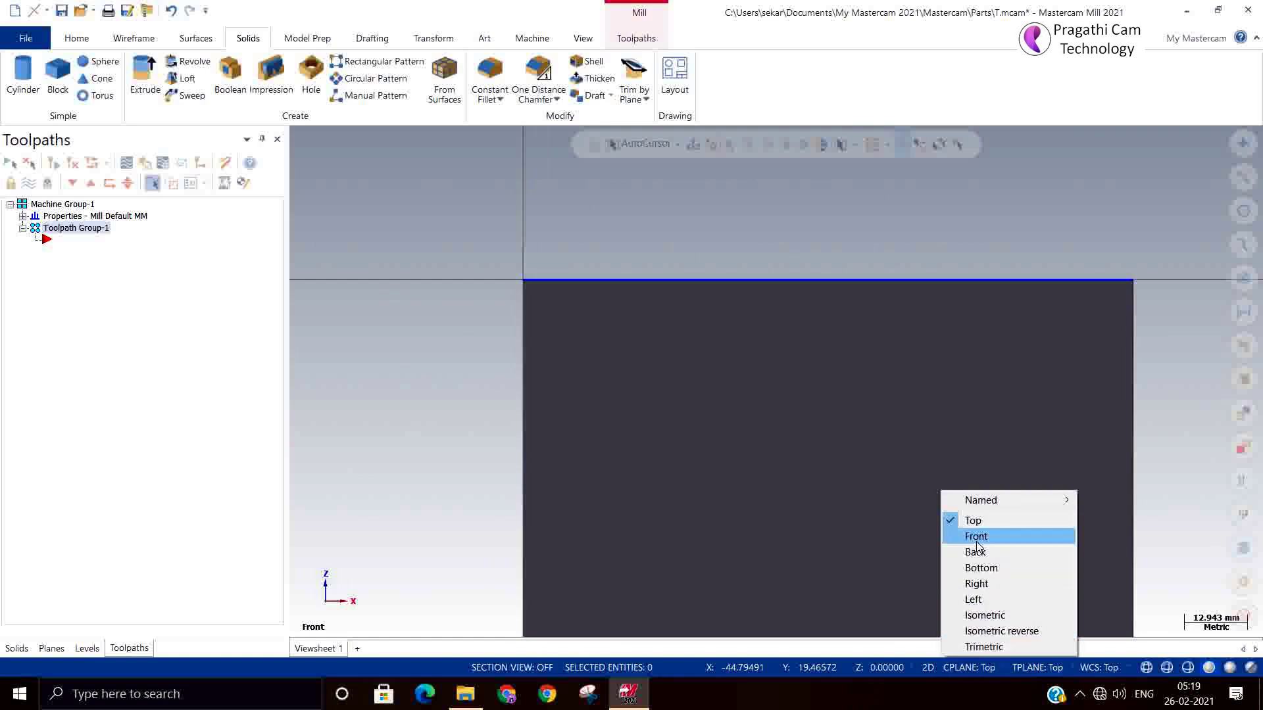
pyautogui.click(974, 536)
pyautogui.scroll(-1, 888, 467)
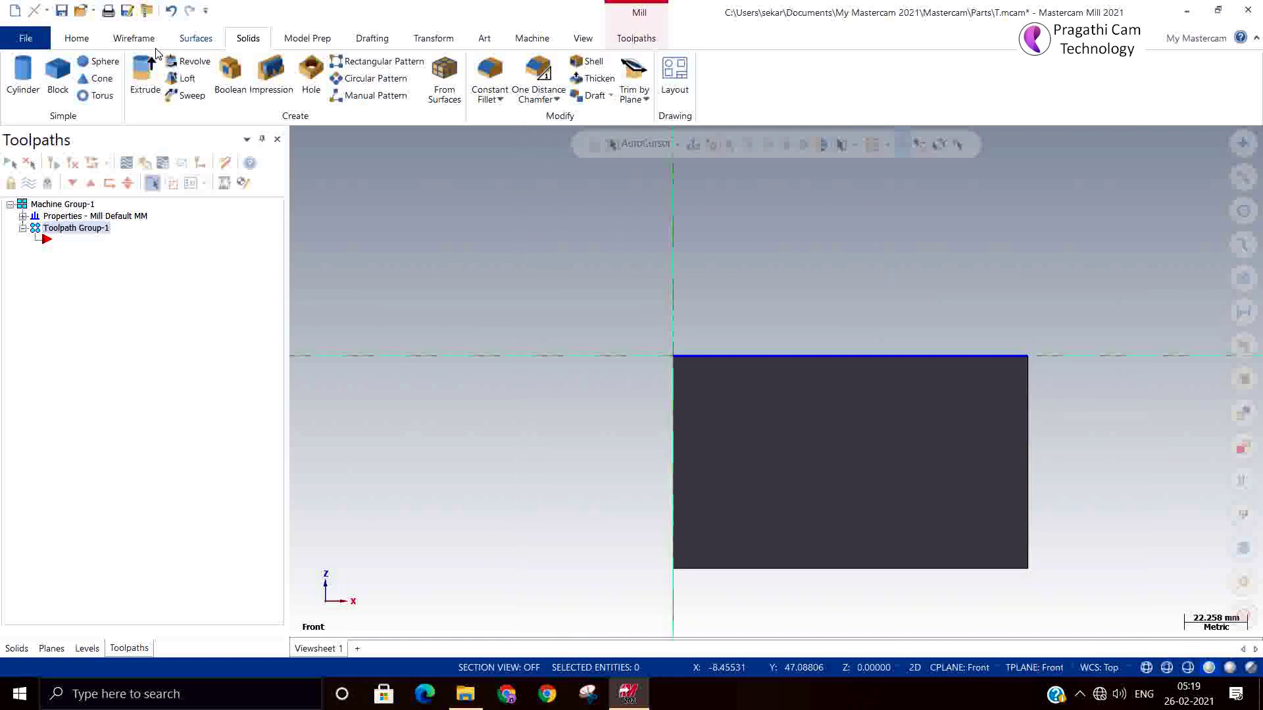
# Draw a four-point manual spline curving down across the block's front face
pyautogui.click(186, 42)
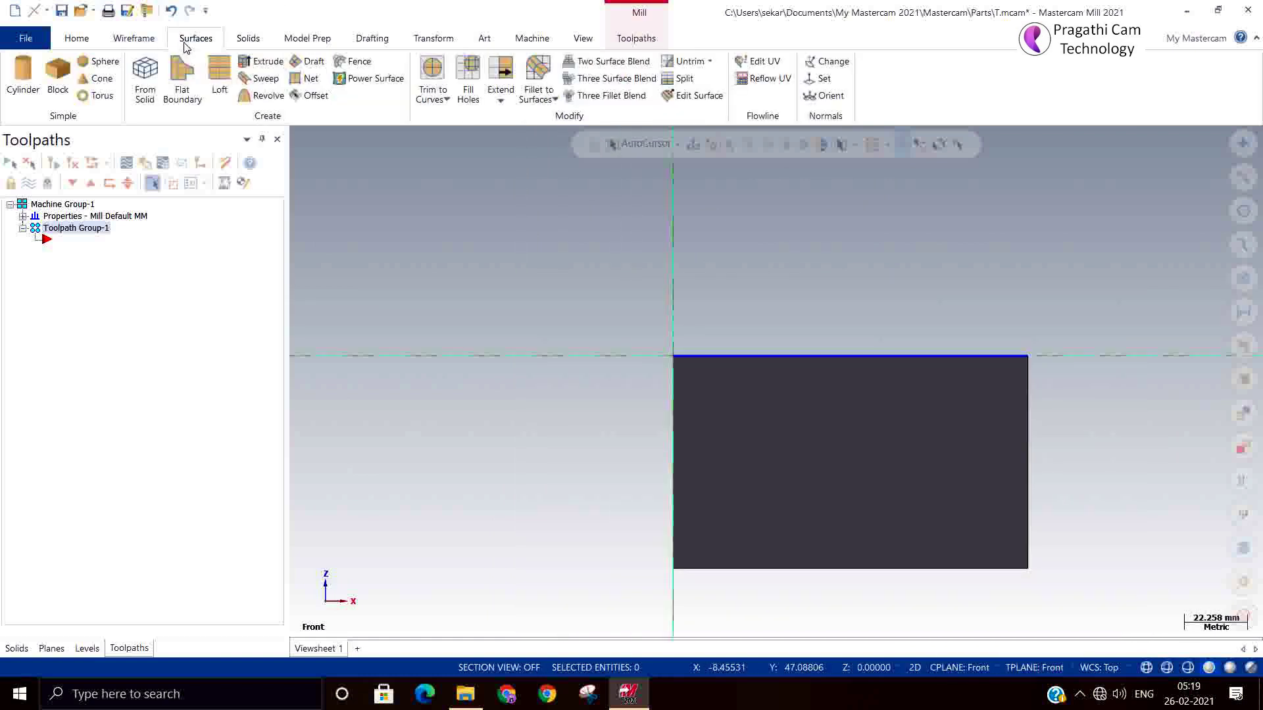
pyautogui.click(133, 38)
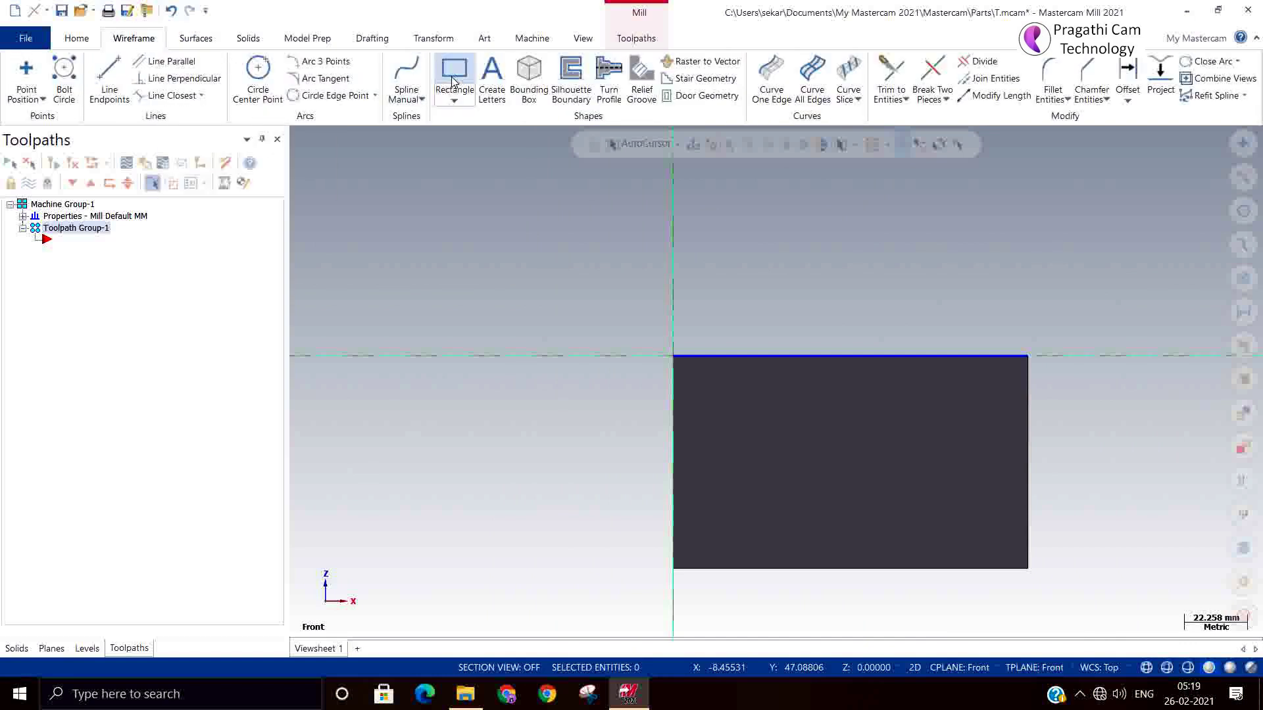
pyautogui.click(406, 72)
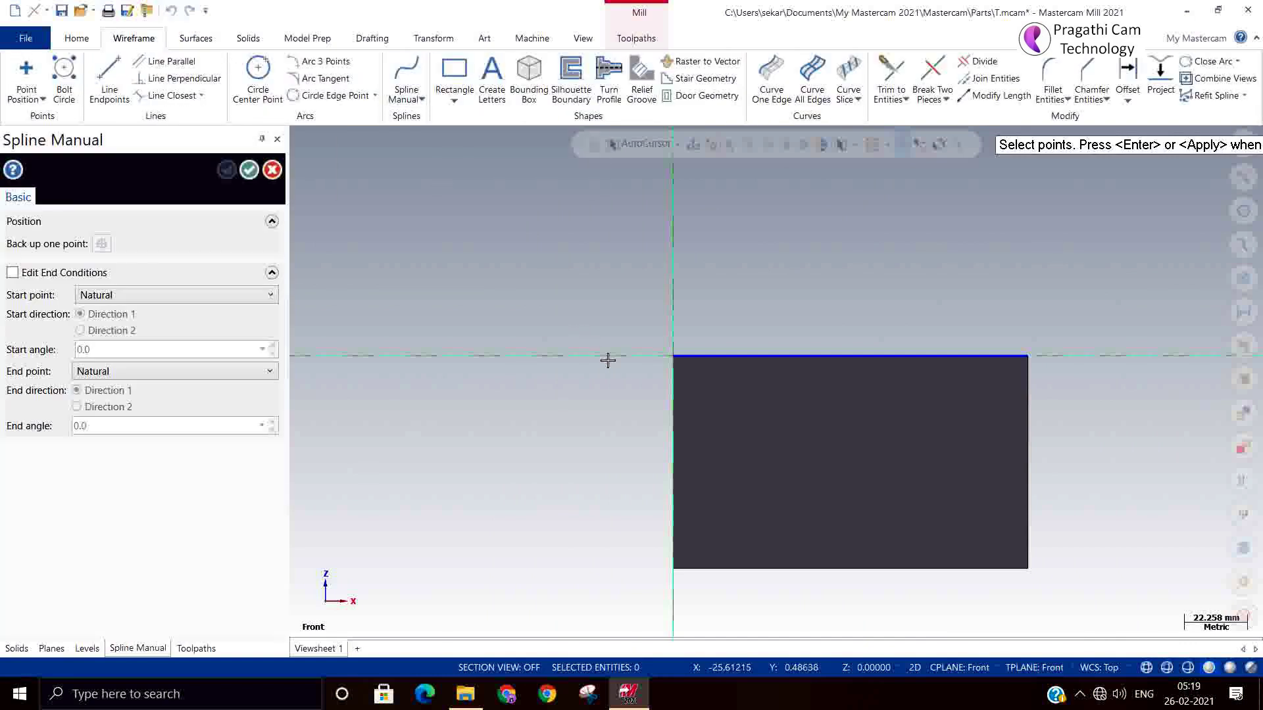
pyautogui.click(653, 391)
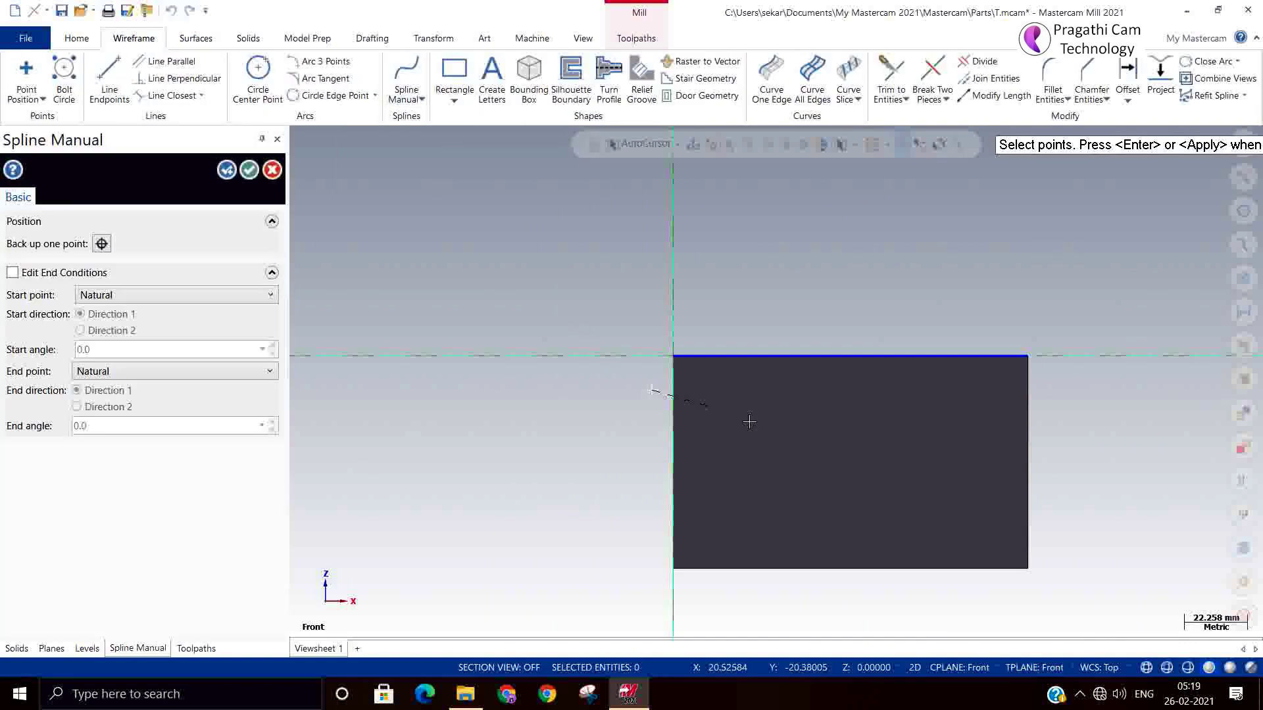
pyautogui.click(789, 402)
pyautogui.click(902, 430)
pyautogui.click(989, 450)
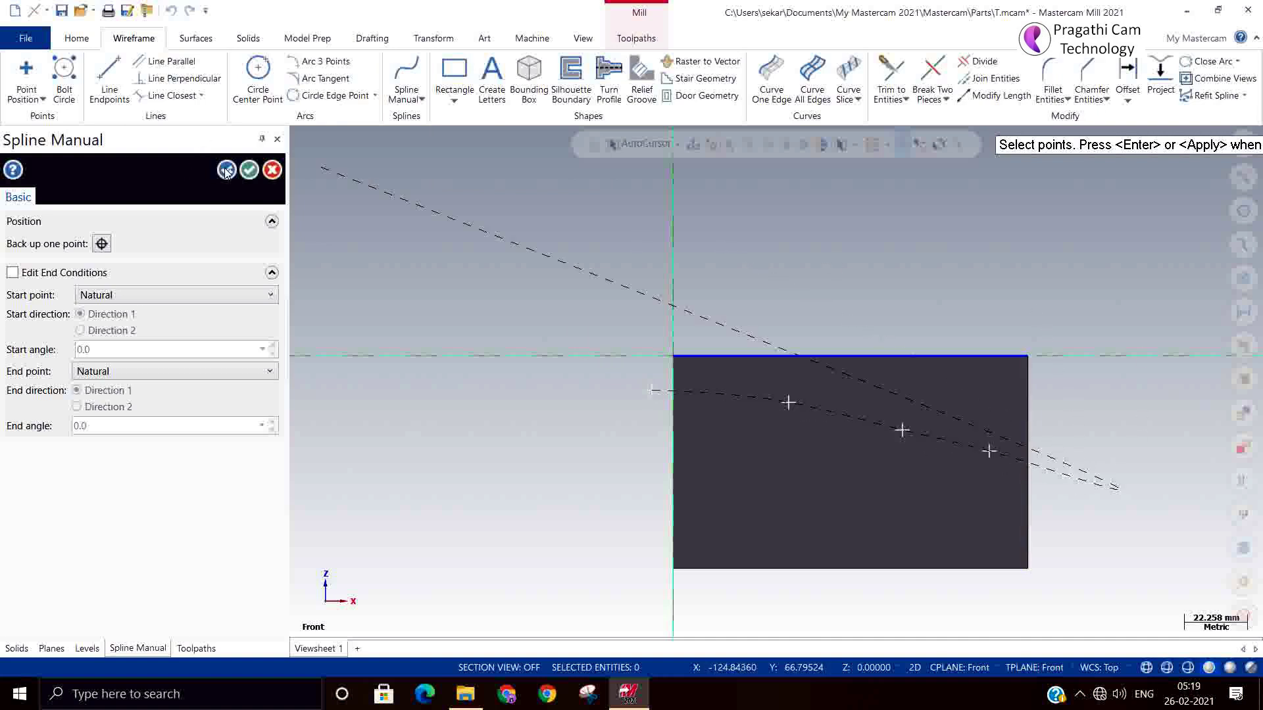
pyautogui.click(250, 170)
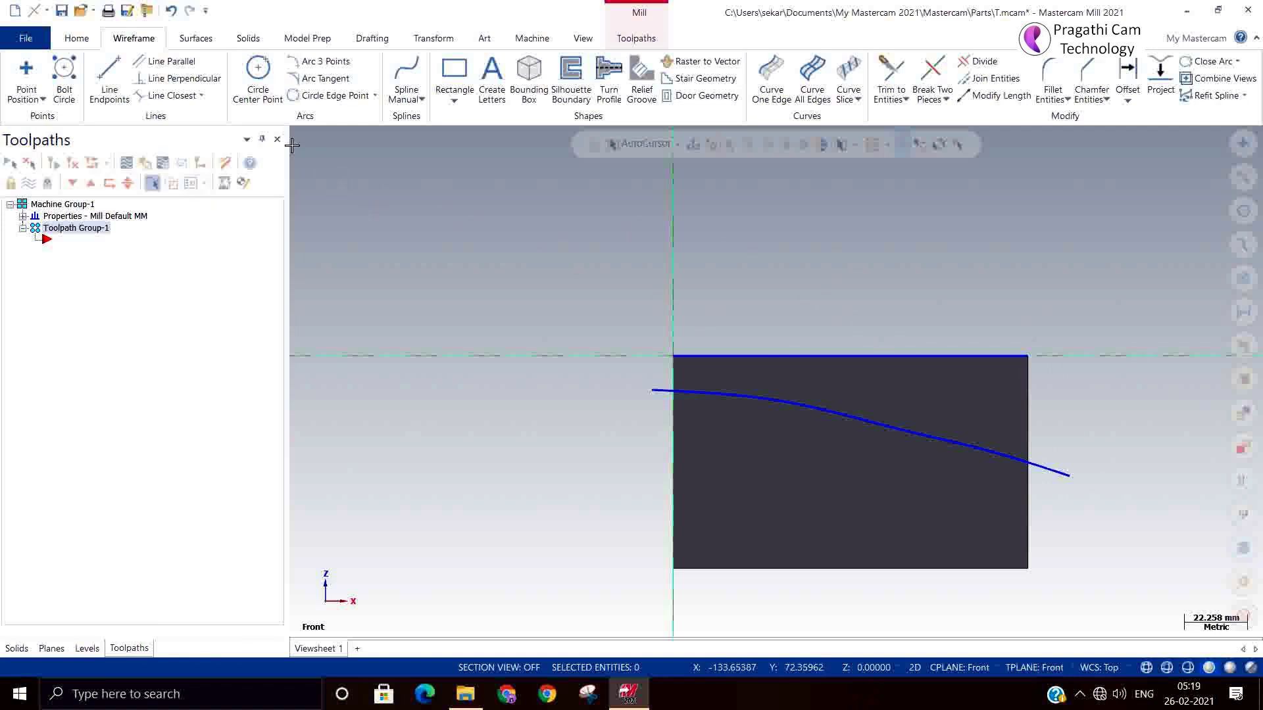
pyautogui.click(206, 47)
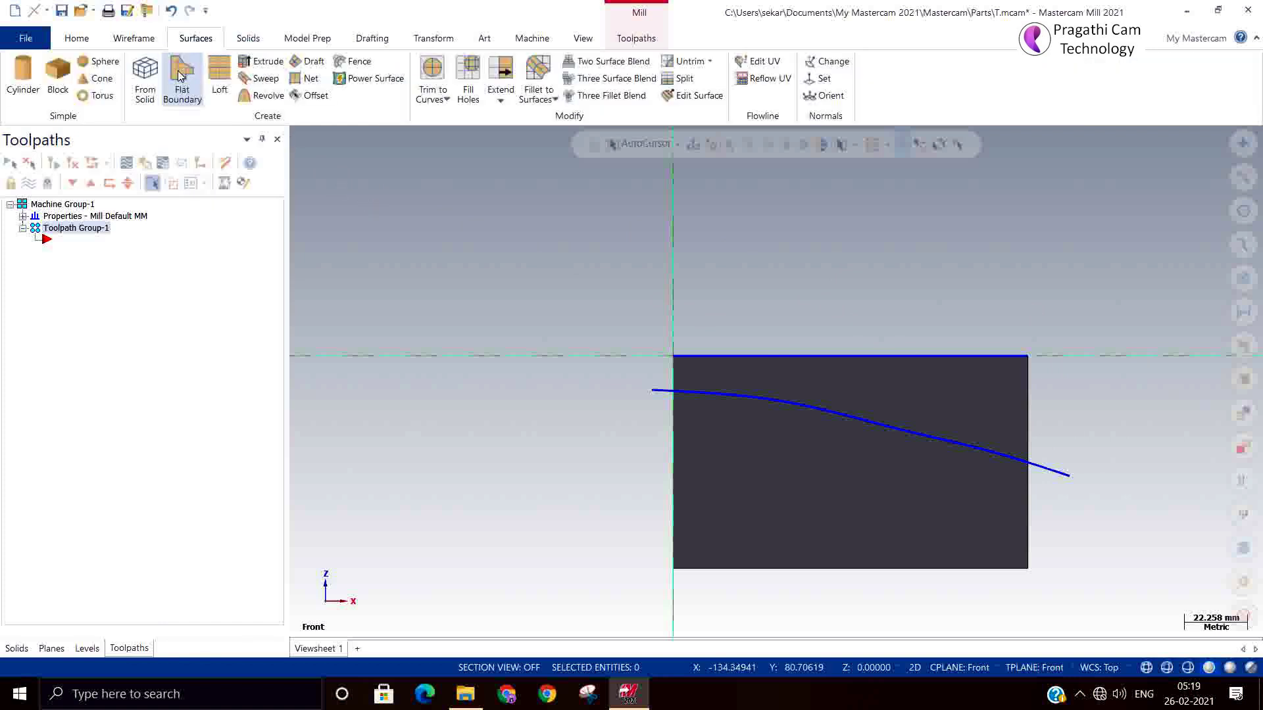
# Sweep the spline into draft surfaces with length -120 that slice through the block
pyautogui.click(308, 61)
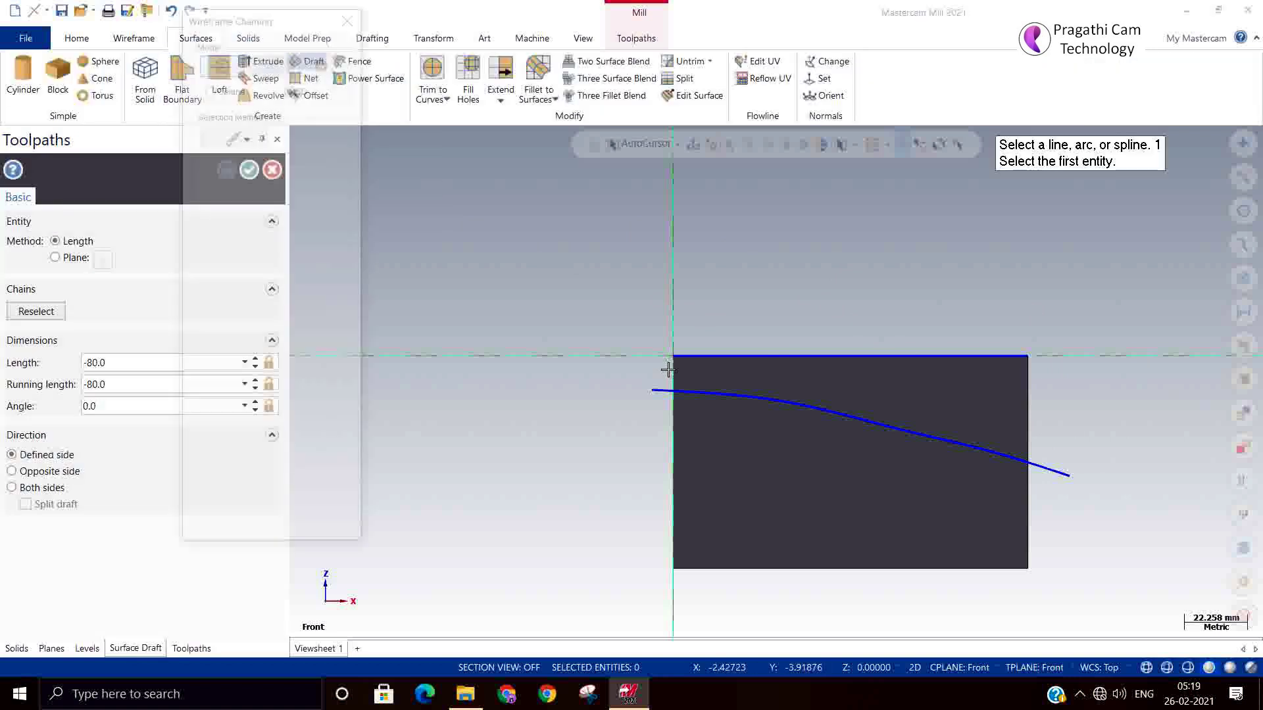
pyautogui.click(660, 390)
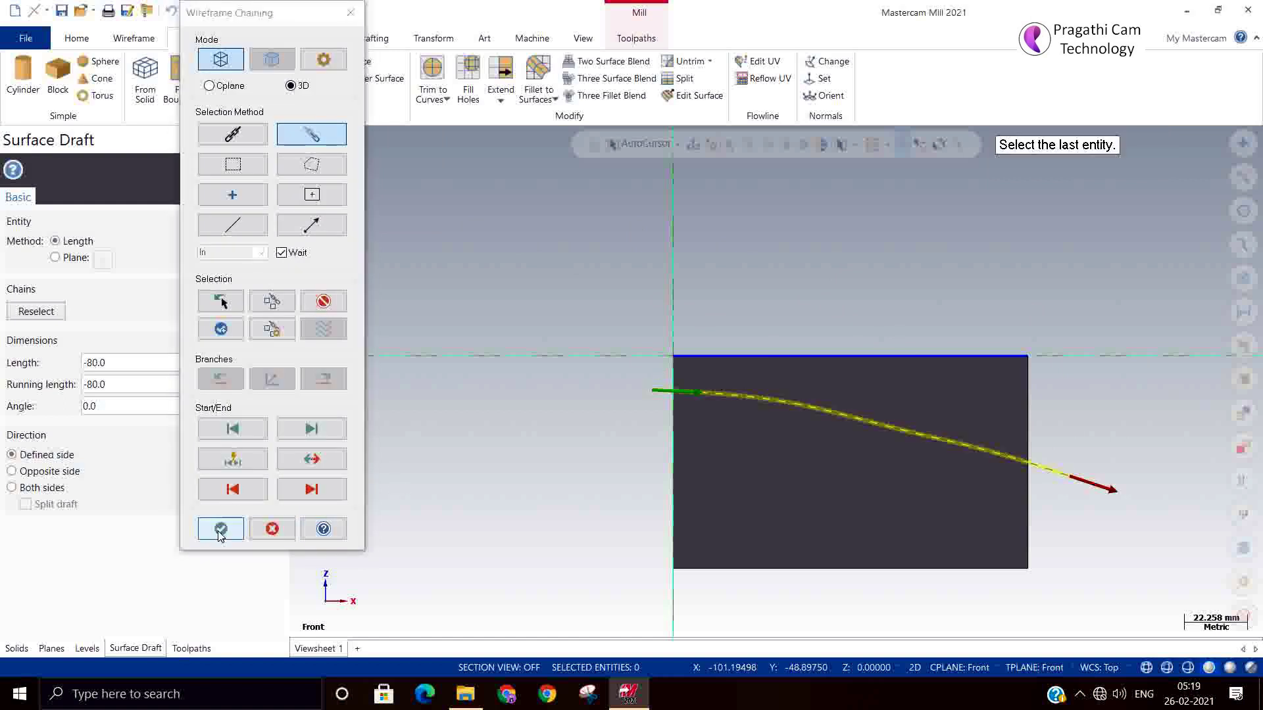
pyautogui.click(221, 529)
pyautogui.moveTo(502, 430); pyautogui.dragTo(479, 453, button='middle')
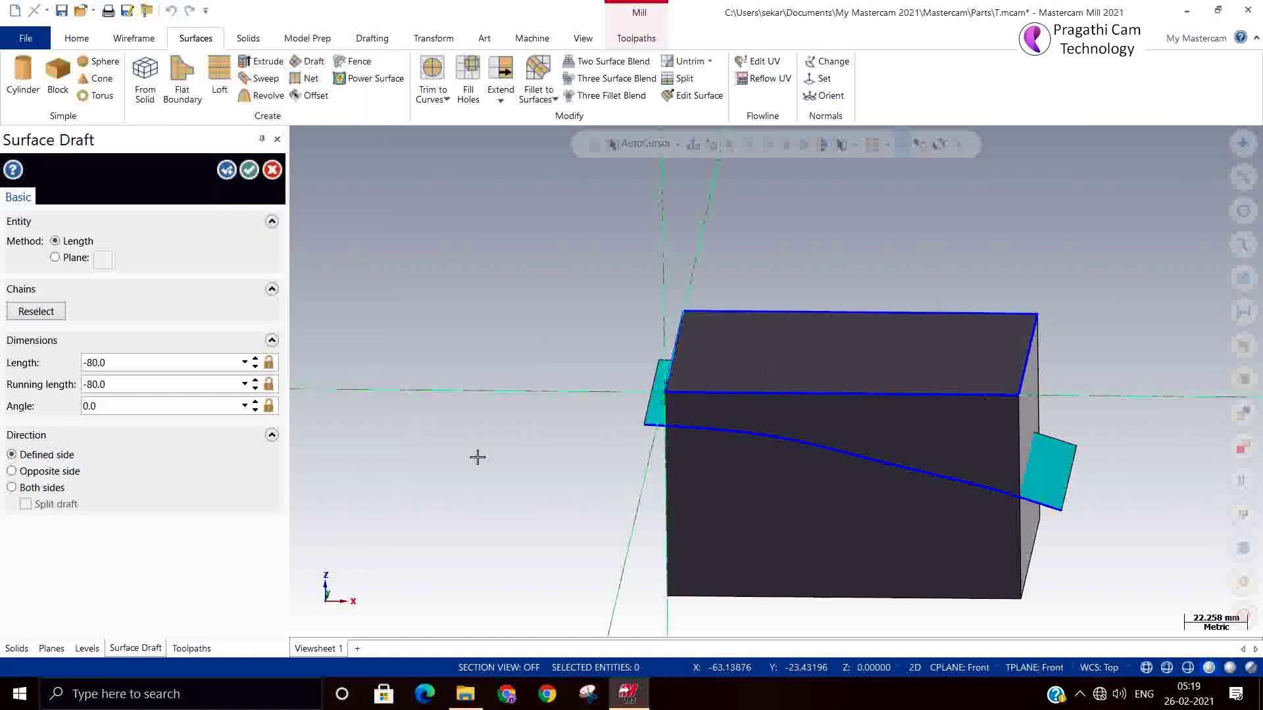
pyautogui.doubleClick(119, 364)
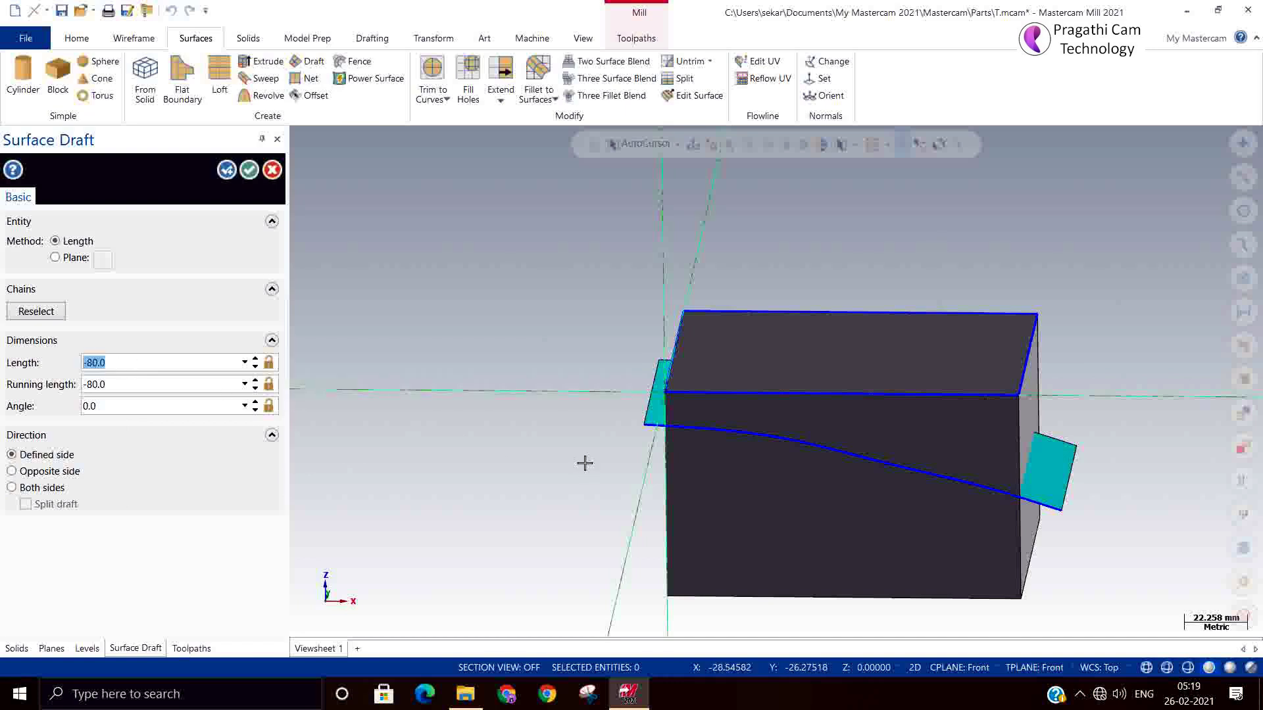
pyautogui.write('-120')
pyautogui.press('Return')
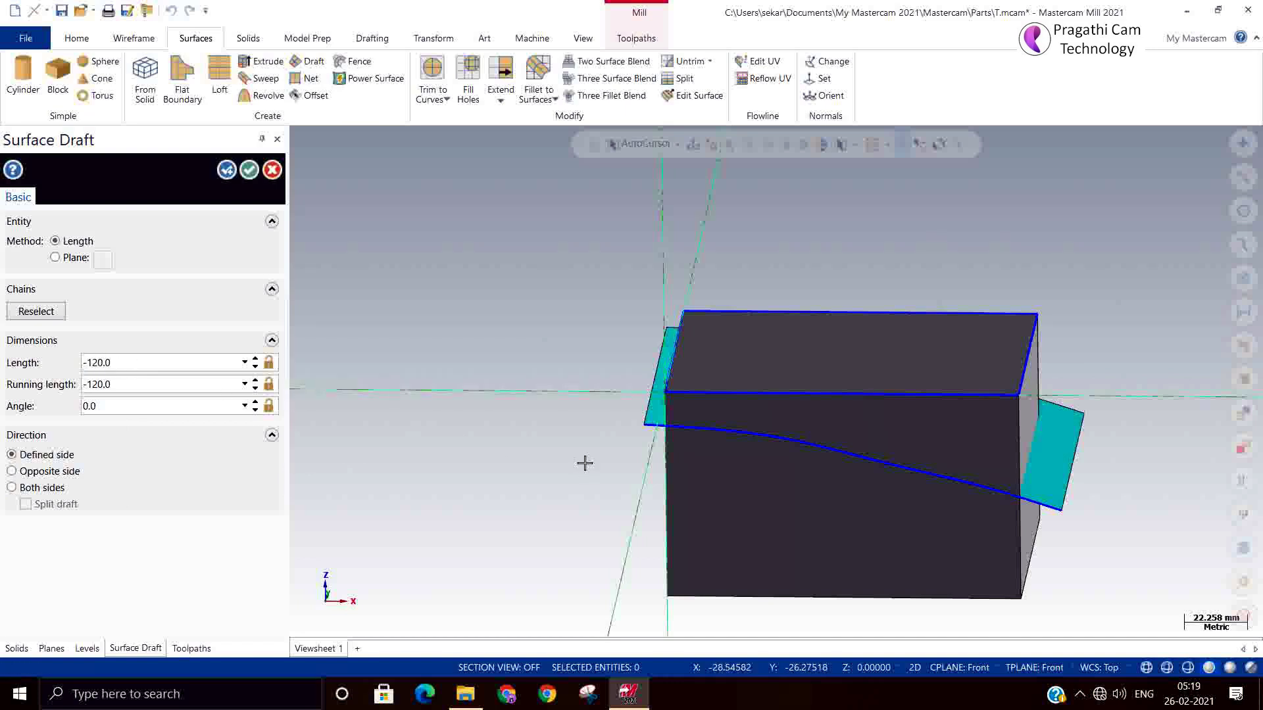
pyautogui.moveTo(776, 381); pyautogui.dragTo(1186, 593, button='middle')
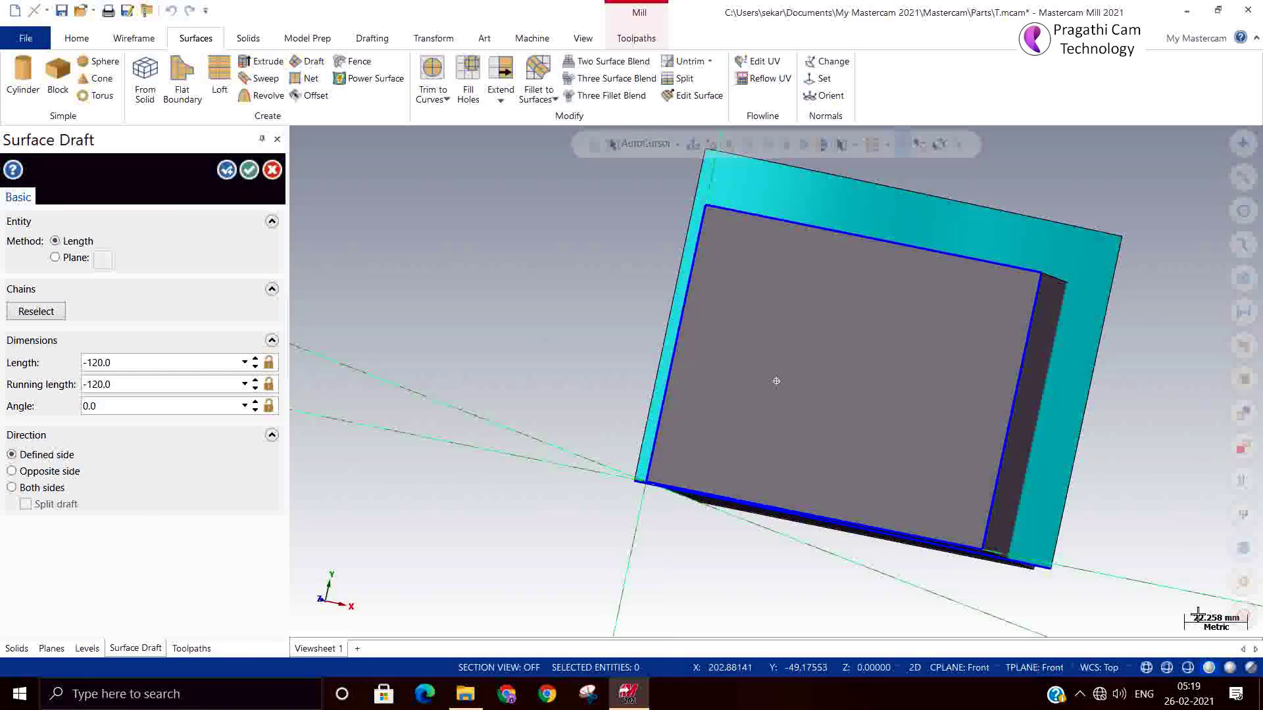
pyautogui.click(251, 170)
pyautogui.moveTo(437, 381)
pyautogui.mouseDown(button='middle')
pyautogui.moveTo(512, 290)
pyautogui.moveTo(428, 332)
pyautogui.moveTo(480, 363)
pyautogui.mouseUp(button='middle')
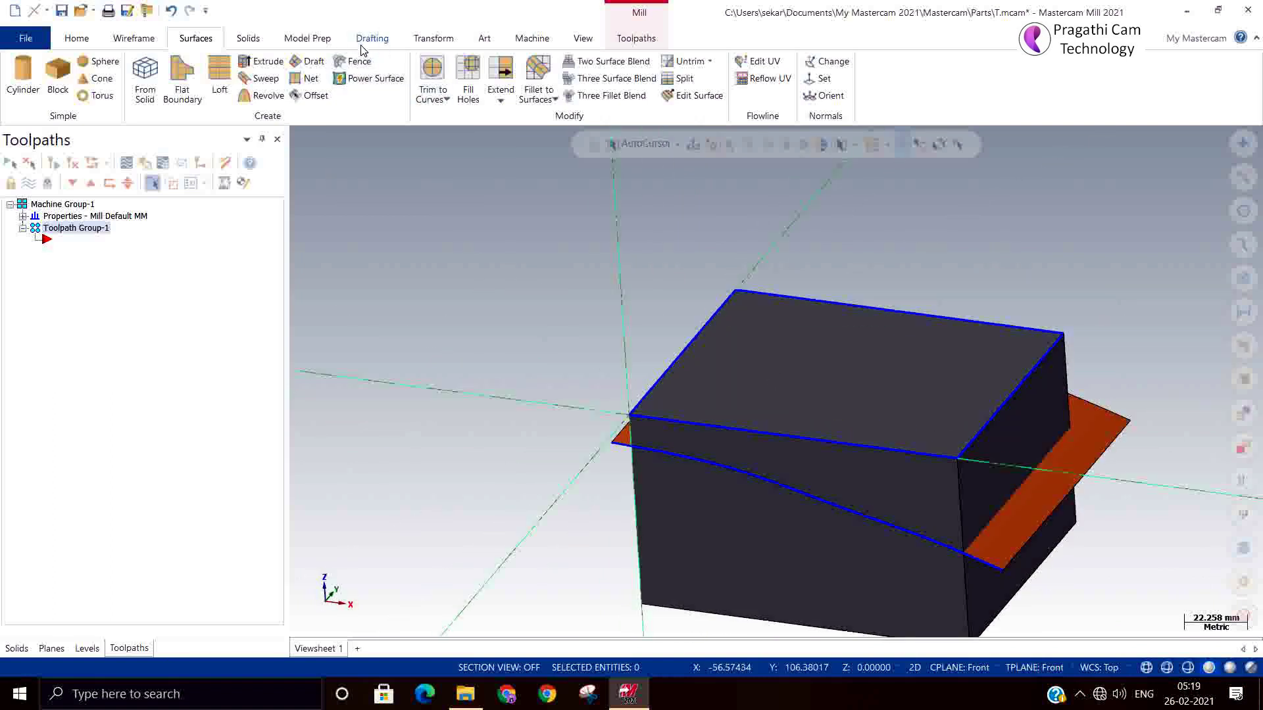
# Trim the solid block to the draft surface sheet, then delete the leftover surface
pyautogui.click(254, 40)
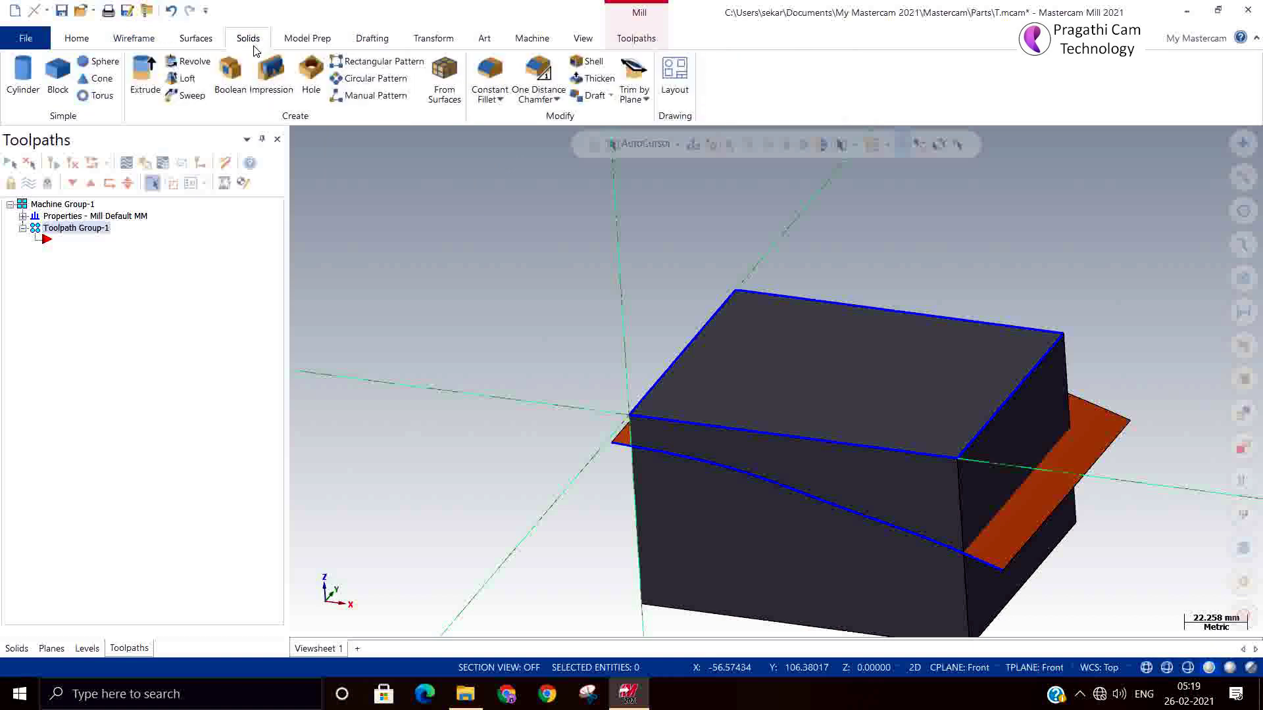
pyautogui.click(648, 100)
pyautogui.click(665, 135)
pyautogui.click(829, 414)
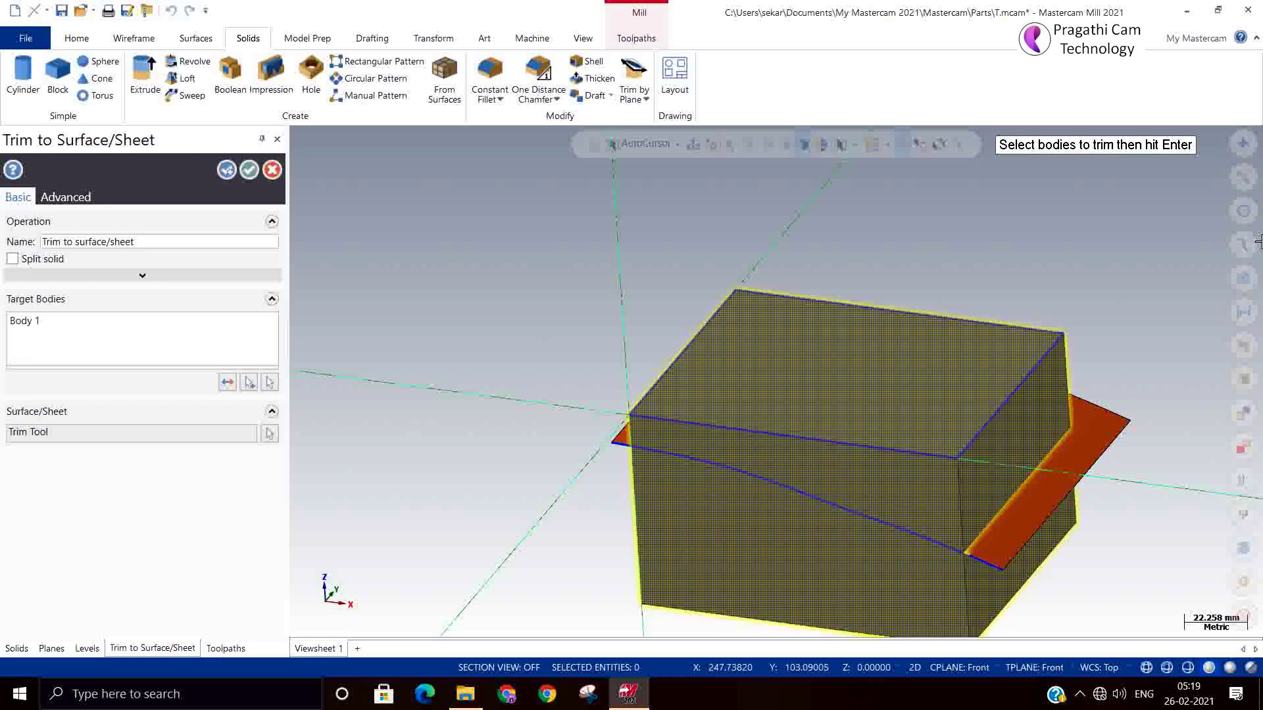
pyautogui.press('Return')
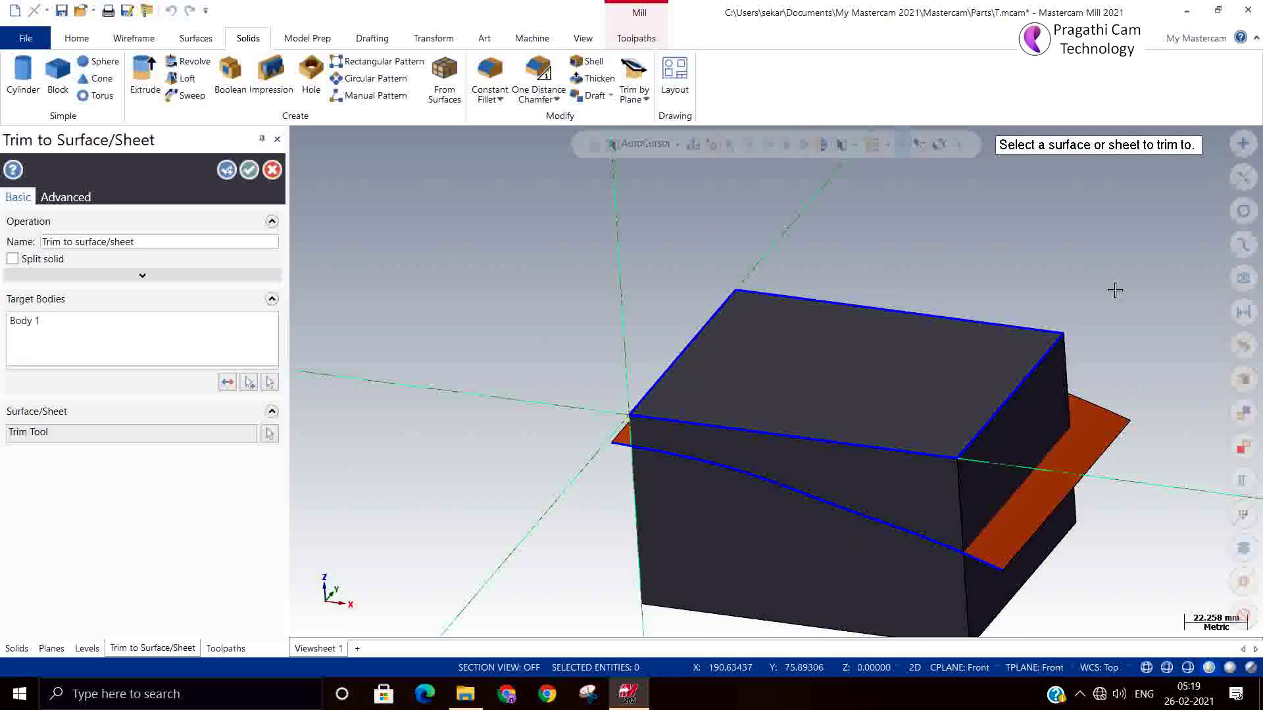
pyautogui.click(1097, 446)
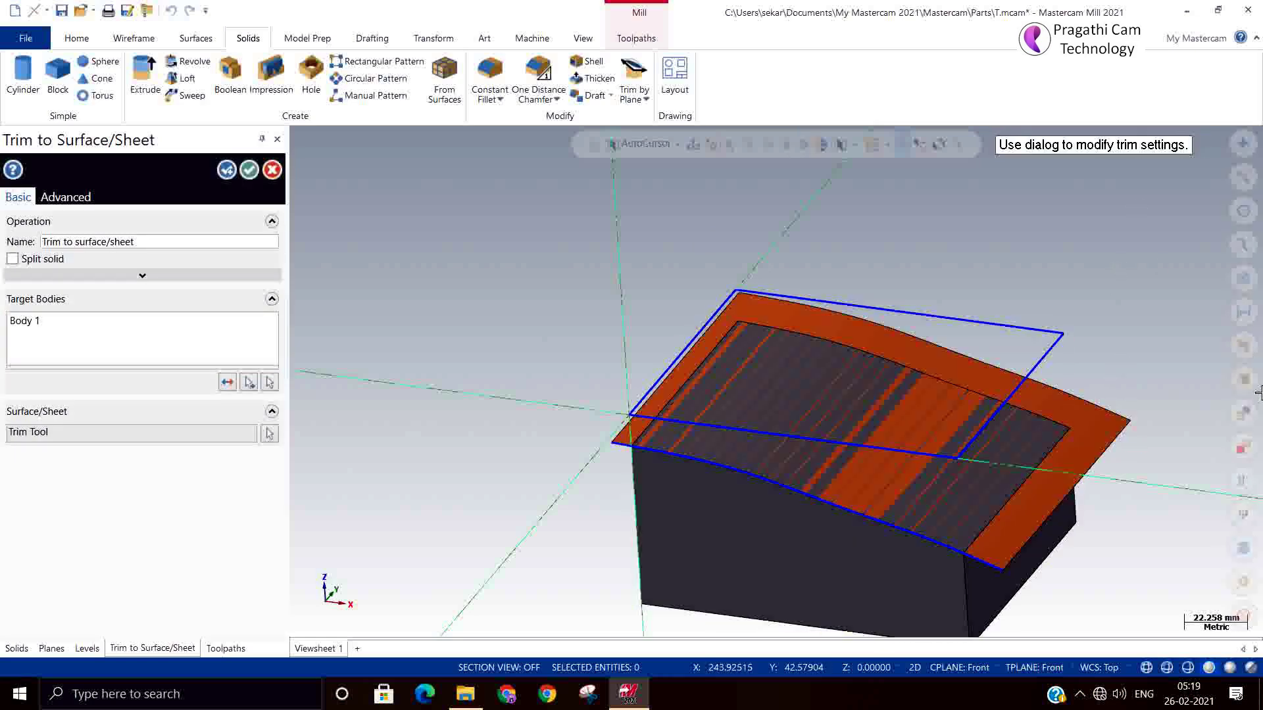
pyautogui.click(249, 170)
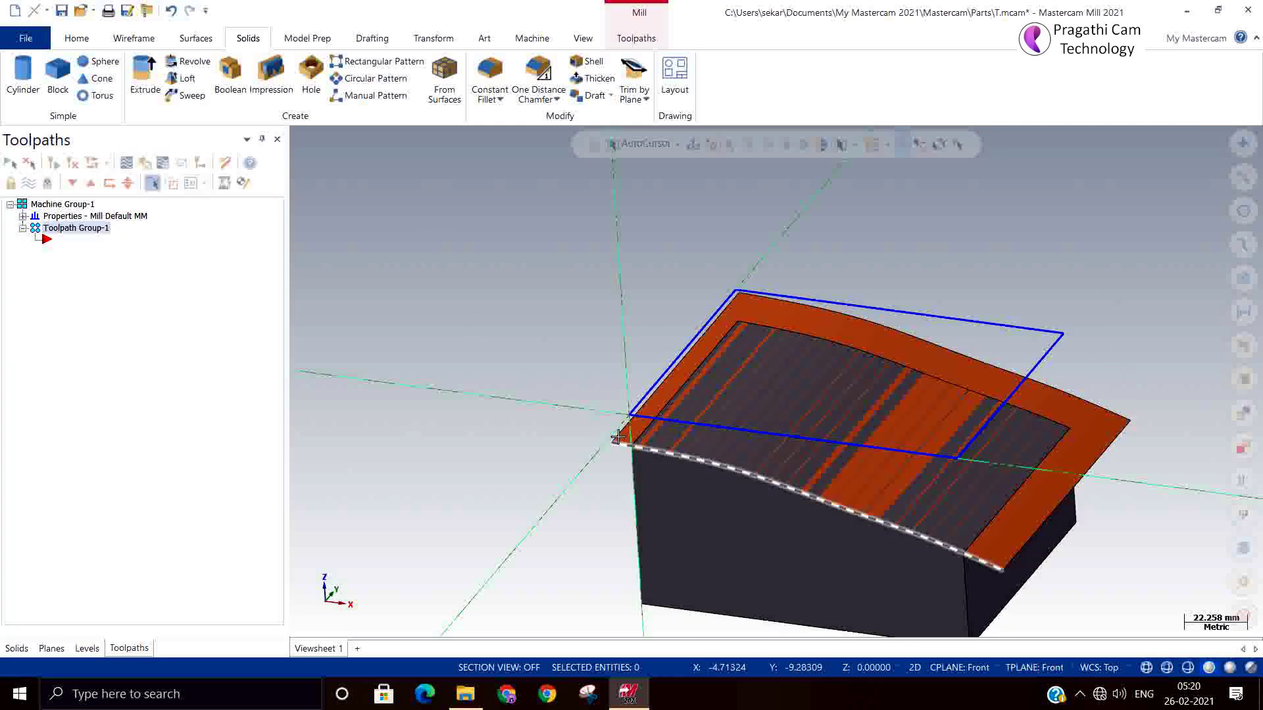
pyautogui.click(741, 307)
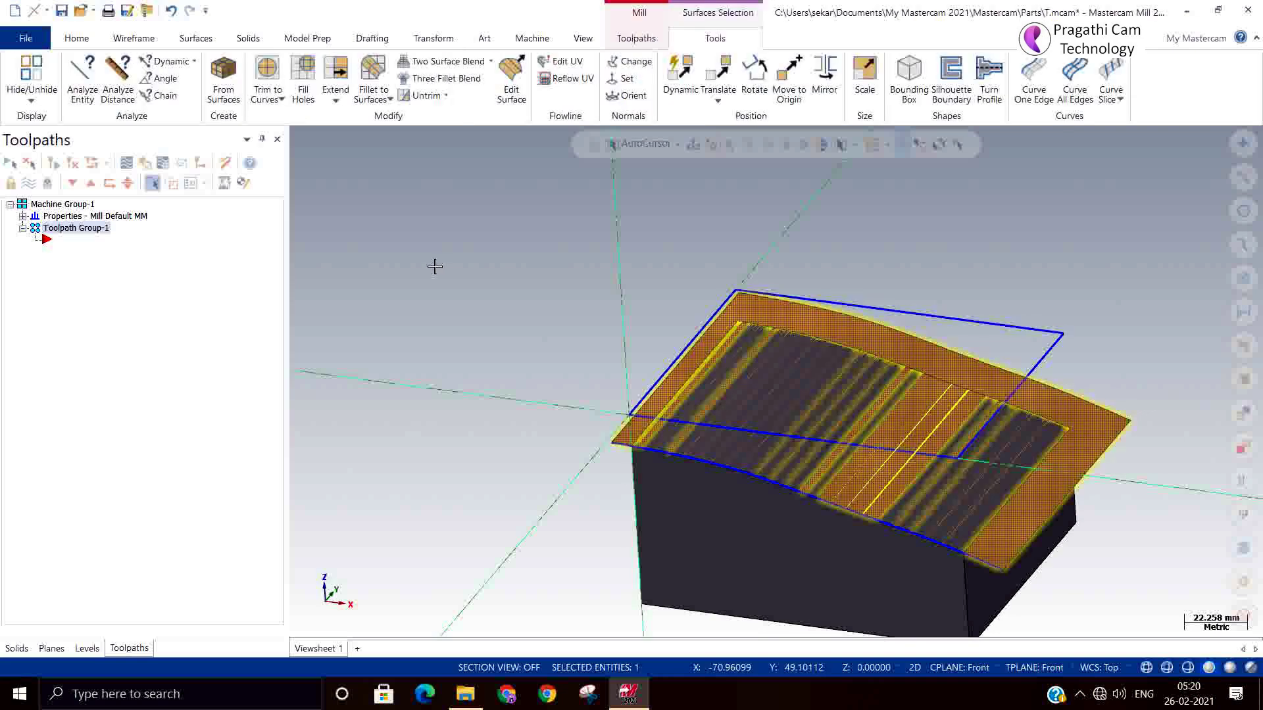
pyautogui.press('Escape')
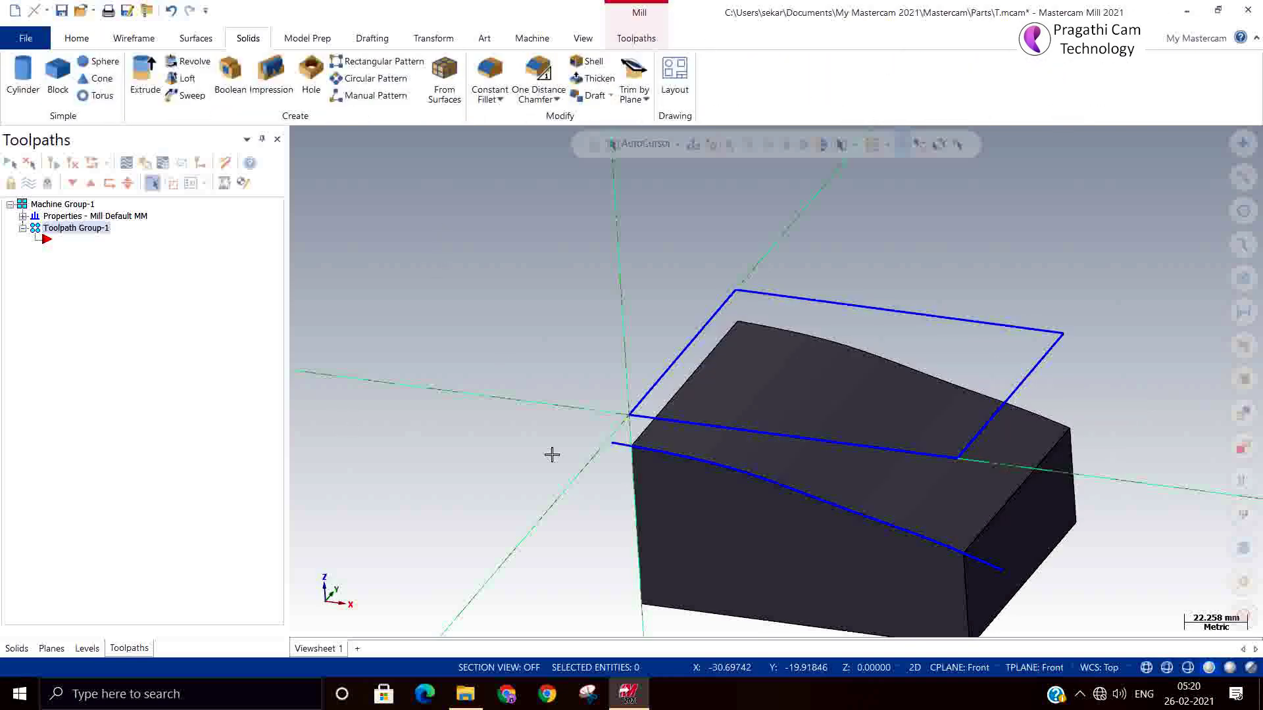
# Show the block in Isometric view with construction and tool planes set to Top
pyautogui.rightClick(551, 455)
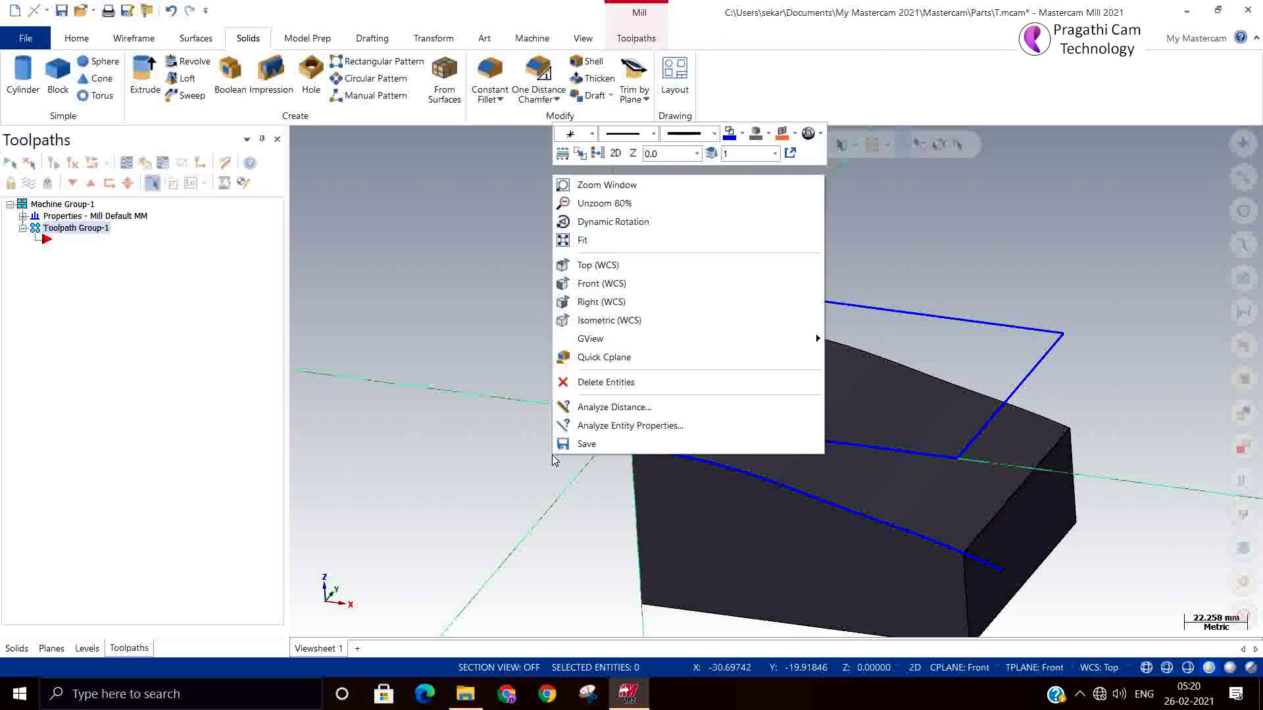
pyautogui.click(573, 322)
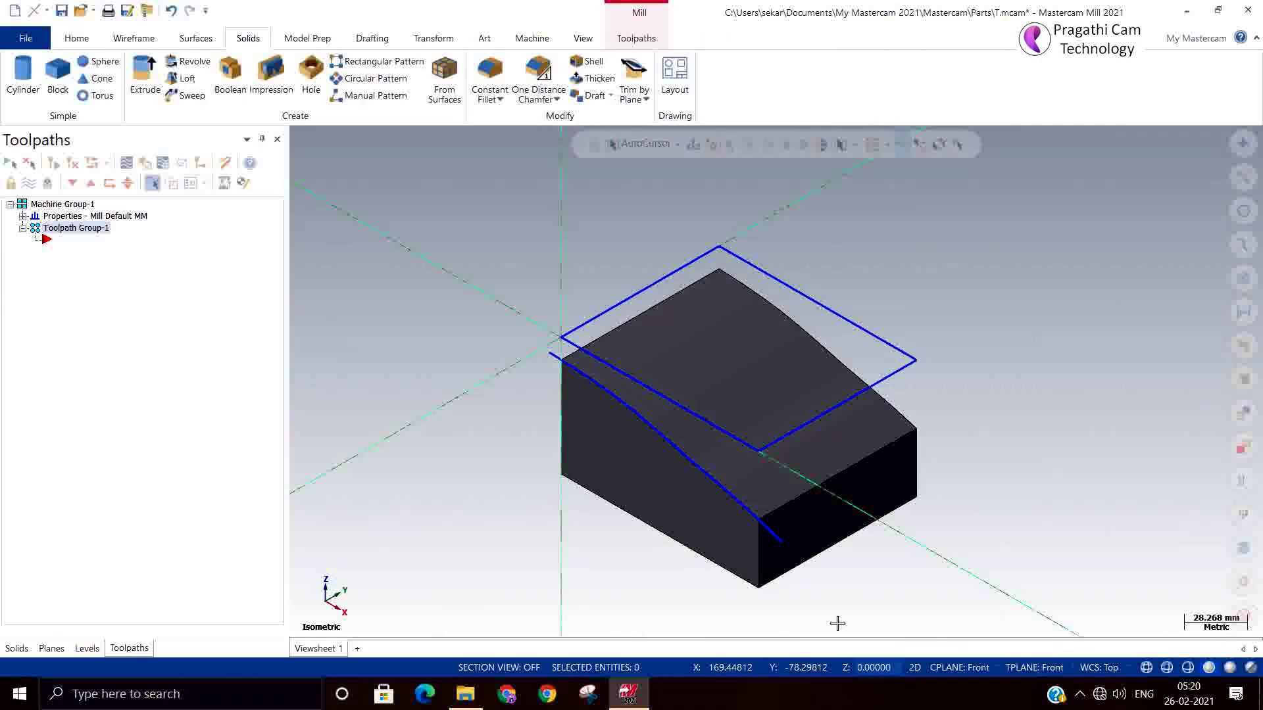
pyautogui.click(954, 668)
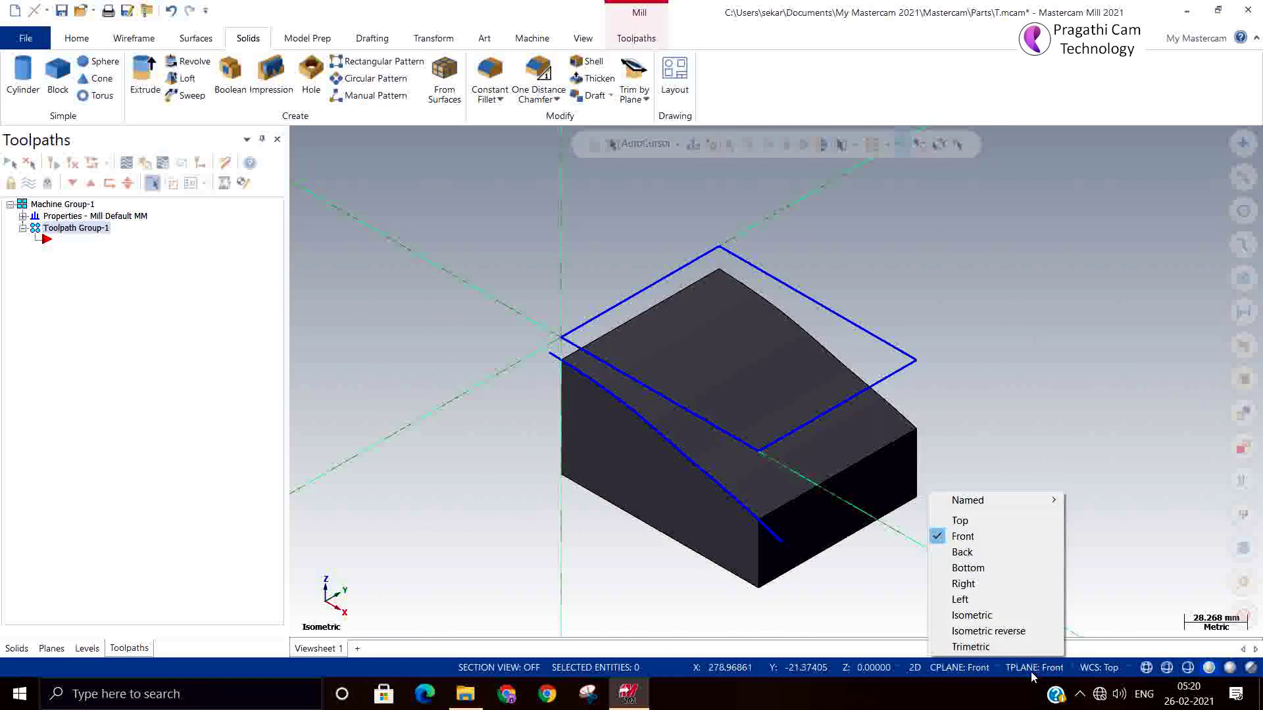
pyautogui.click(1030, 669)
pyautogui.click(945, 671)
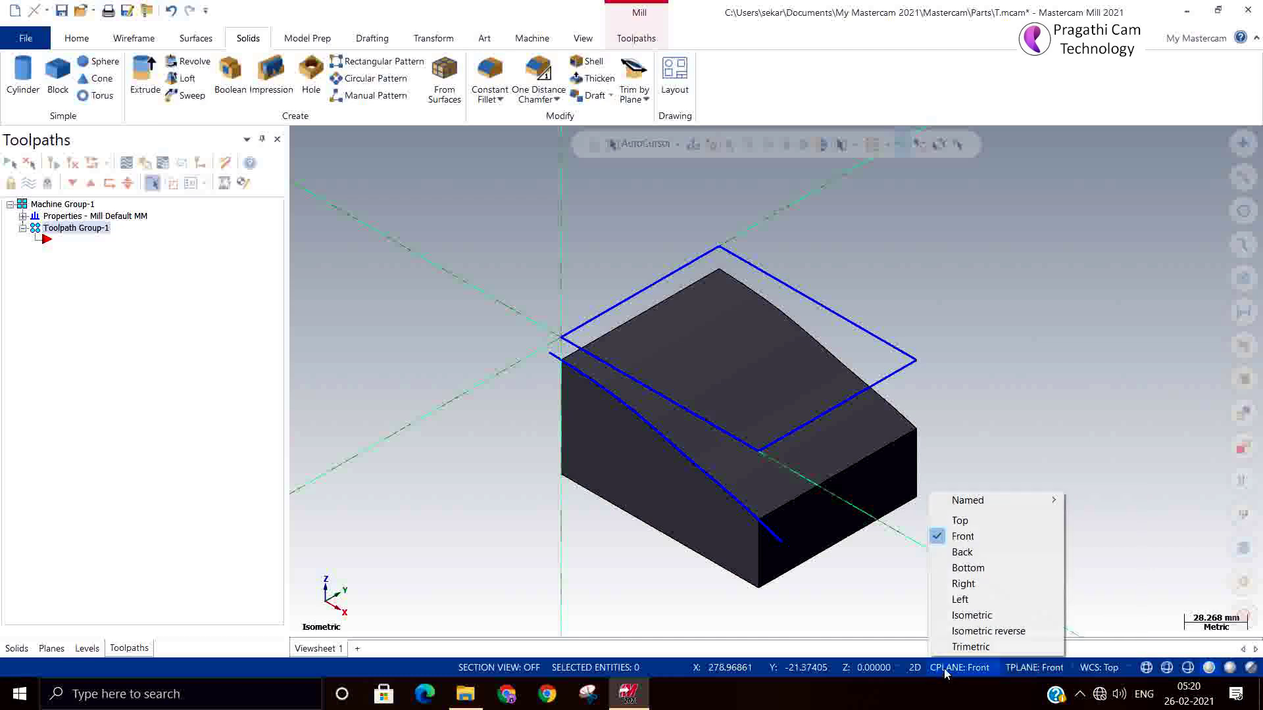
pyautogui.click(964, 520)
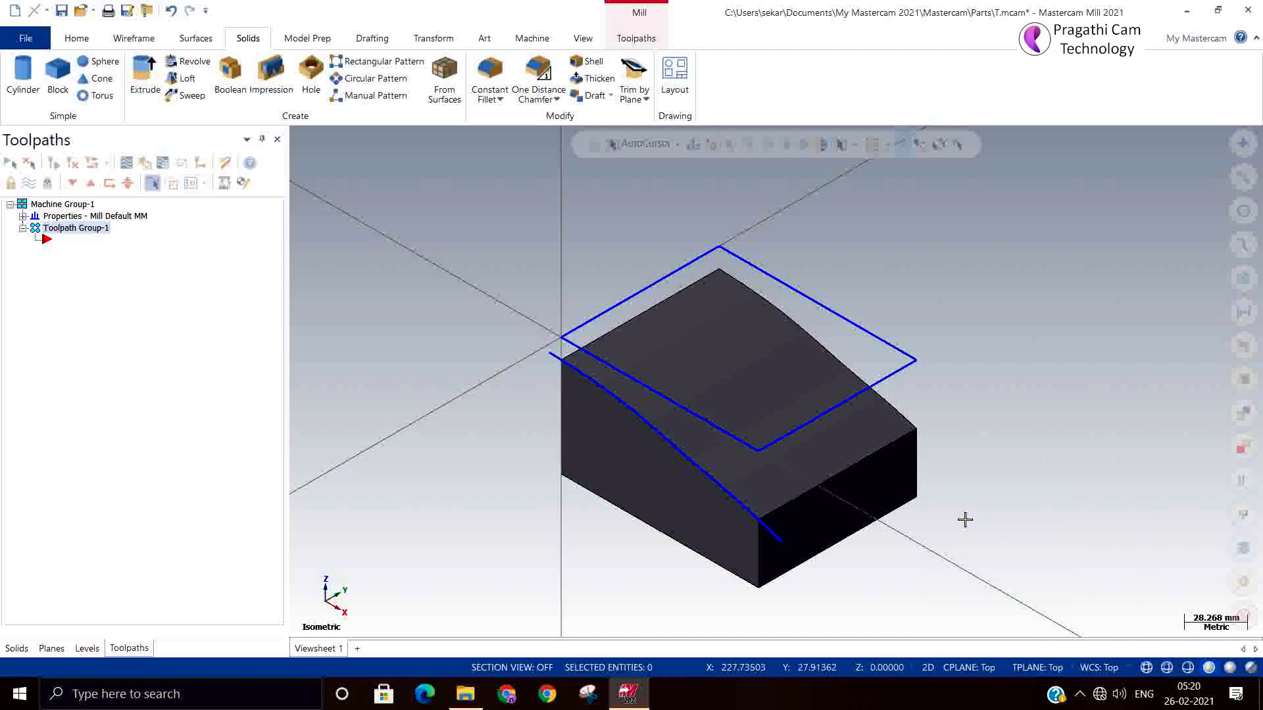
pyautogui.moveTo(977, 551)
pyautogui.mouseDown(button='middle')
pyautogui.moveTo(952, 550)
pyautogui.moveTo(964, 601)
pyautogui.moveTo(981, 536)
pyautogui.moveTo(885, 519)
pyautogui.moveTo(987, 494)
pyautogui.moveTo(1093, 515)
pyautogui.moveTo(1096, 479)
pyautogui.moveTo(1060, 496)
pyautogui.moveTo(1001, 561)
pyautogui.moveTo(1018, 544)
pyautogui.moveTo(1026, 396)
pyautogui.mouseUp(button='middle')
pyautogui.rightClick(1026, 397)
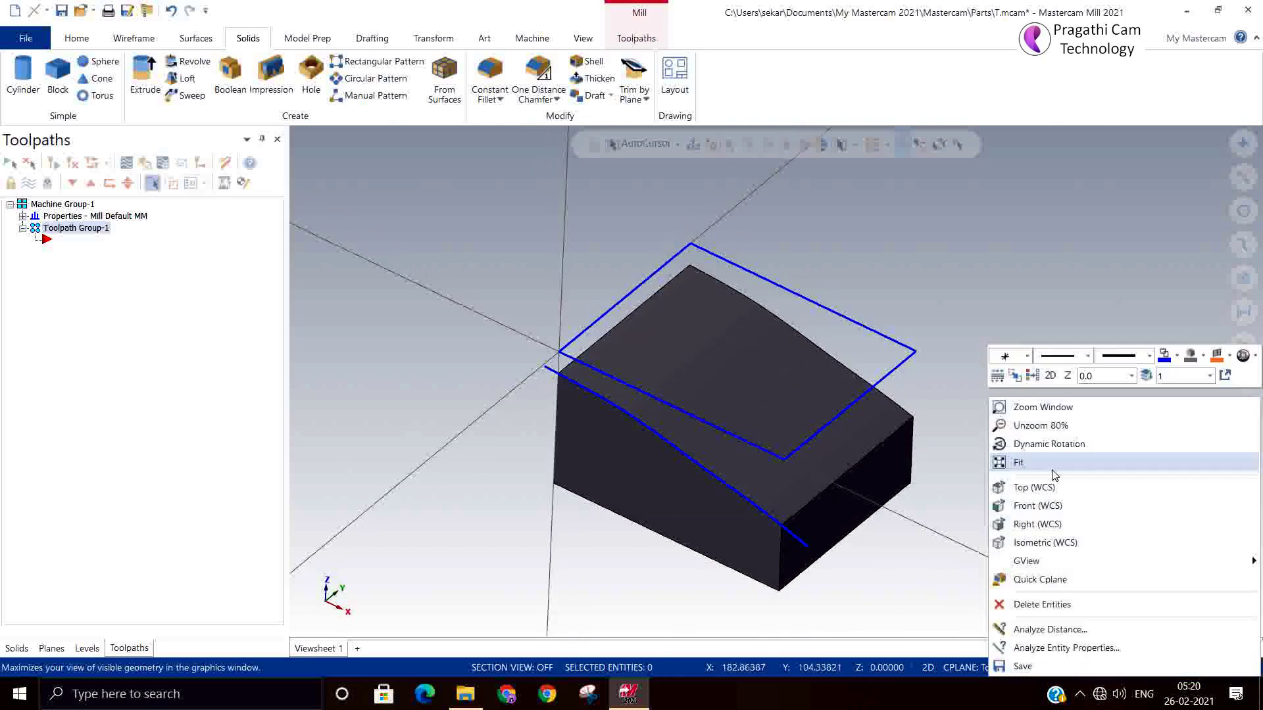
pyautogui.click(1045, 536)
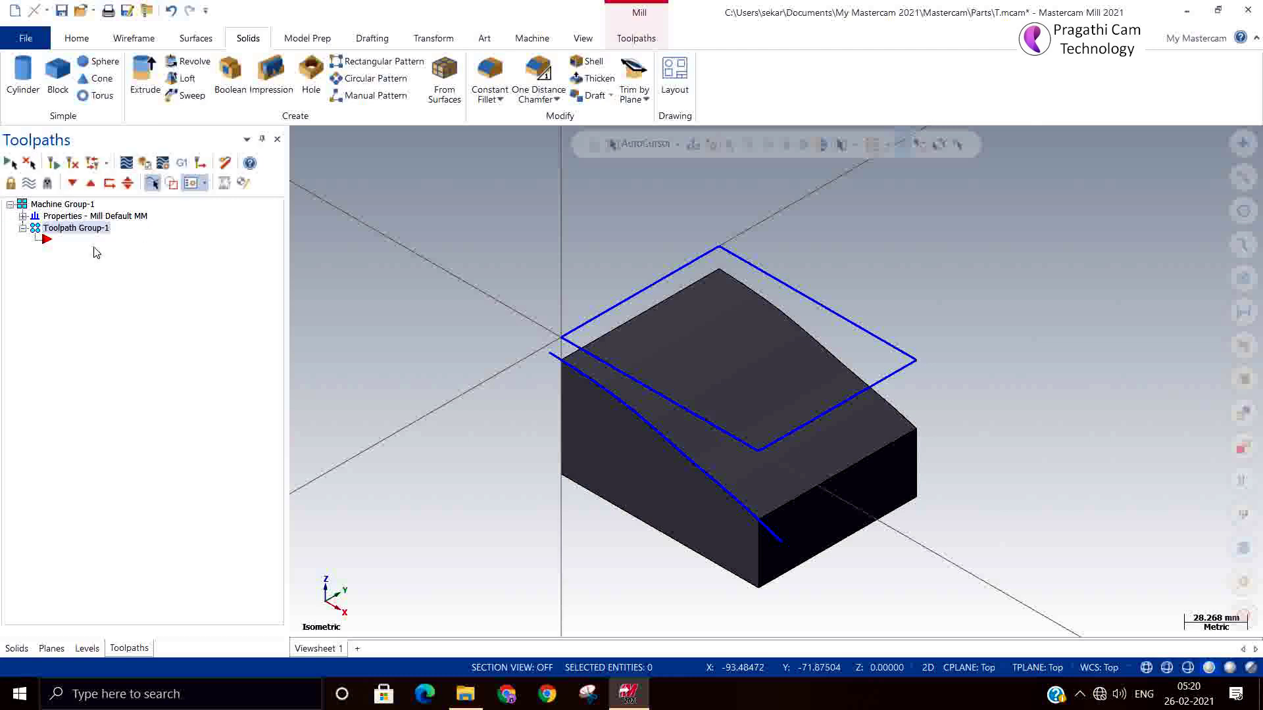
# Add a Surface Rough Parallel toolpath to Toolpath Group-1 with an Undefined boss/cavity type
pyautogui.rightClick(92, 277)
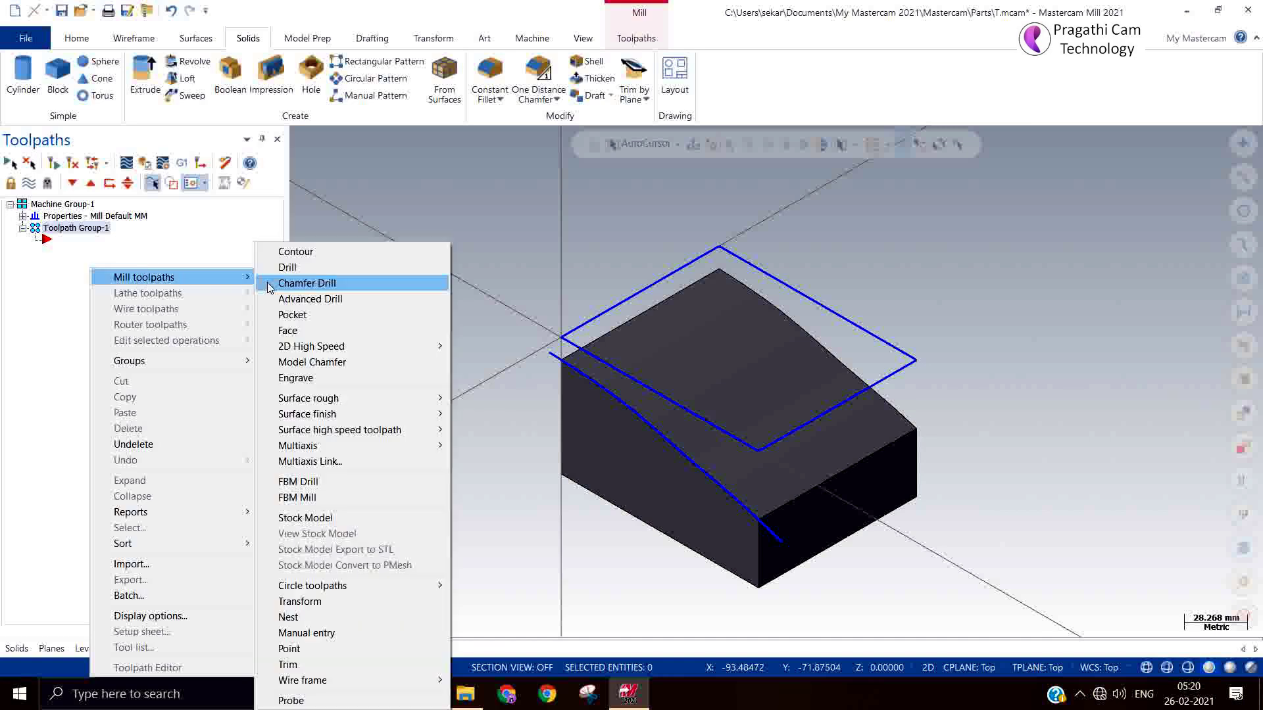
pyautogui.moveTo(144, 278)
pyautogui.moveTo(307, 398)
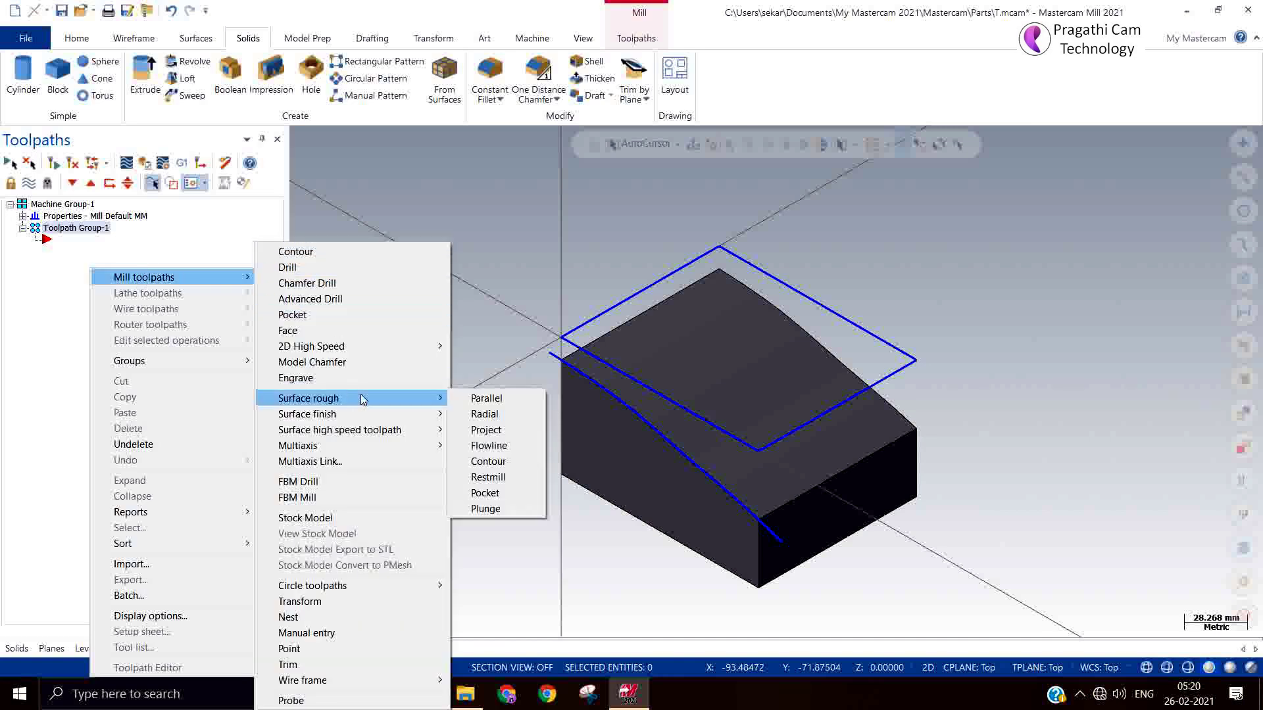
pyautogui.click(499, 400)
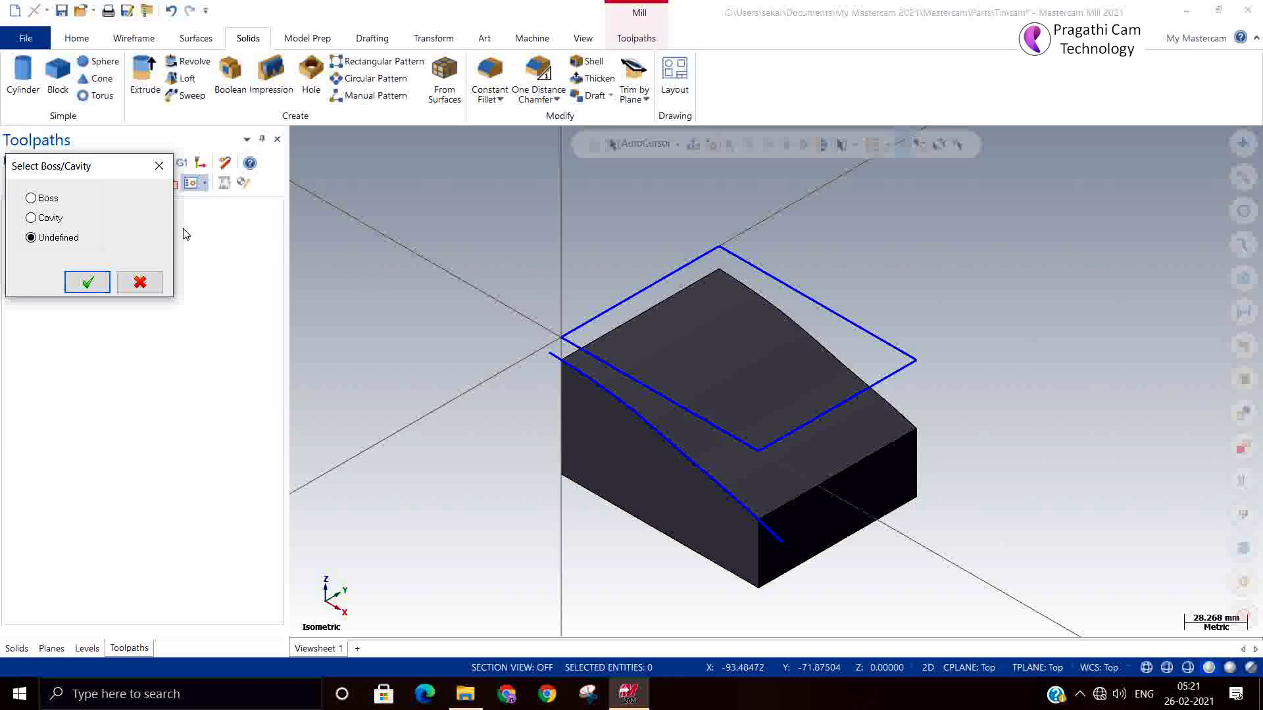
pyautogui.click(96, 287)
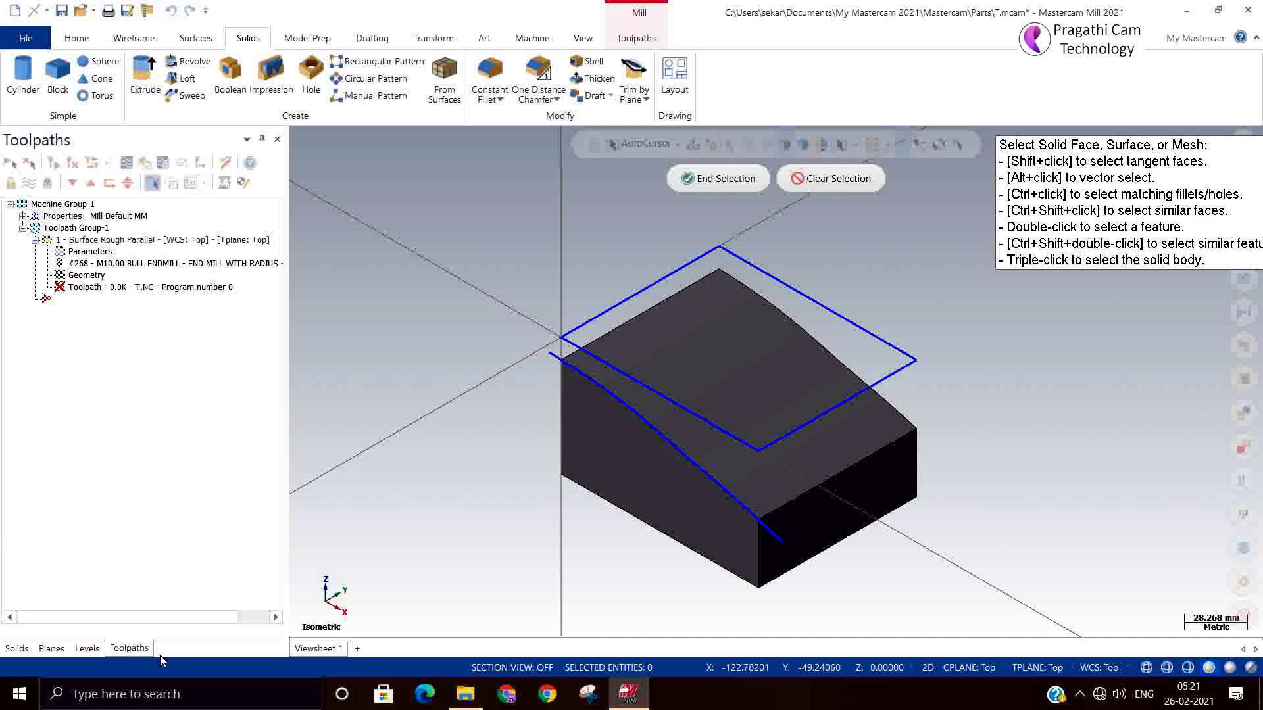
# Pick the block's curved top face as the drive surface and end selection
pyautogui.click(736, 389)
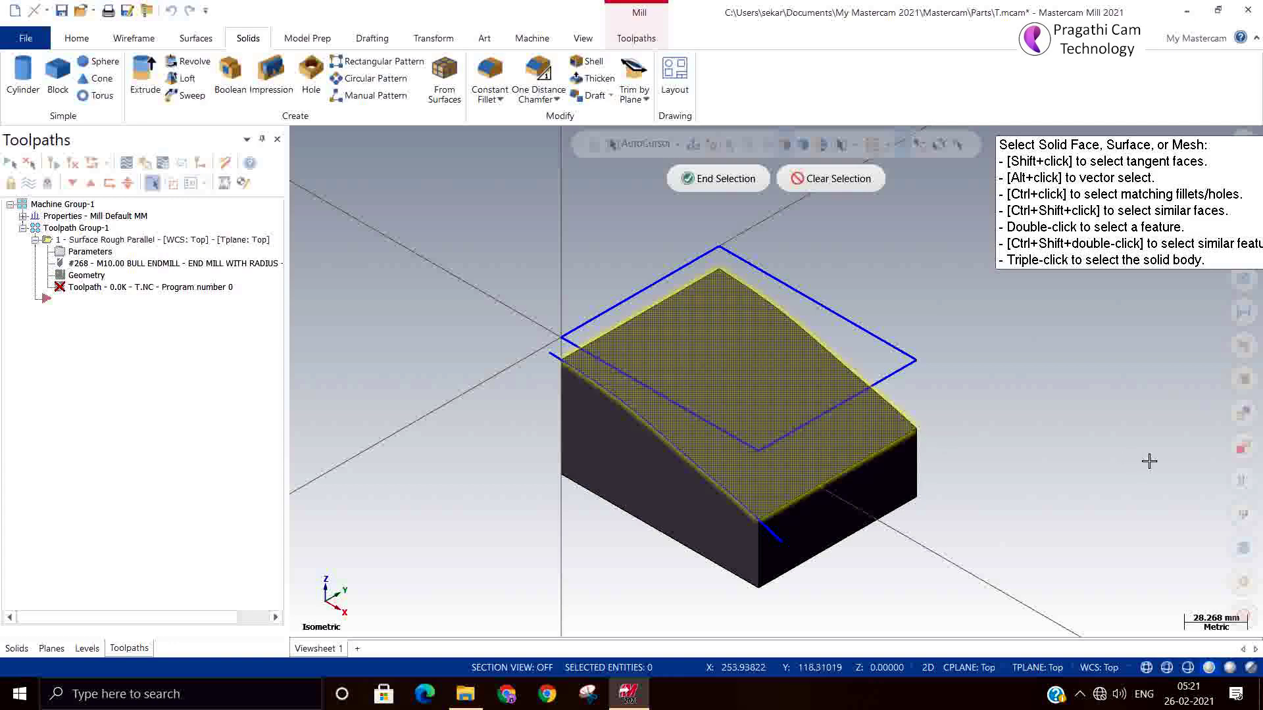
pyautogui.click(726, 187)
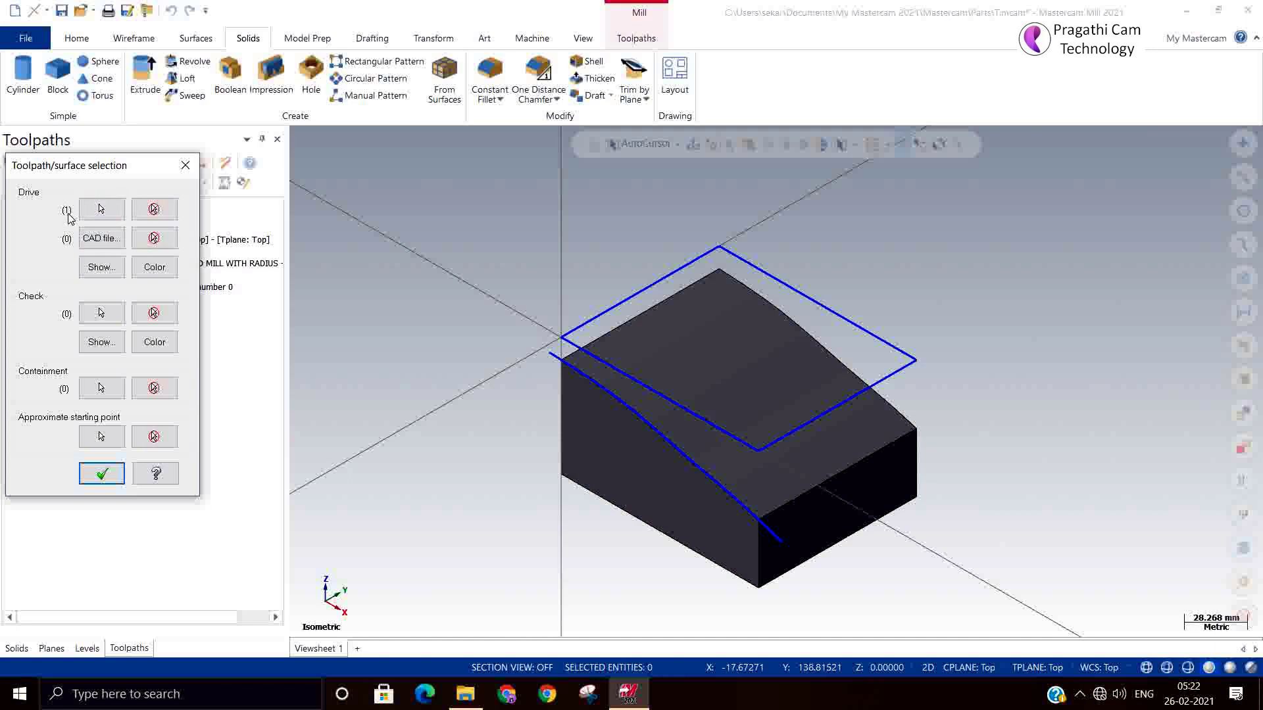
# Confirm one drive surface is selected, then start choosing the containment boundary
pyautogui.click(108, 274)
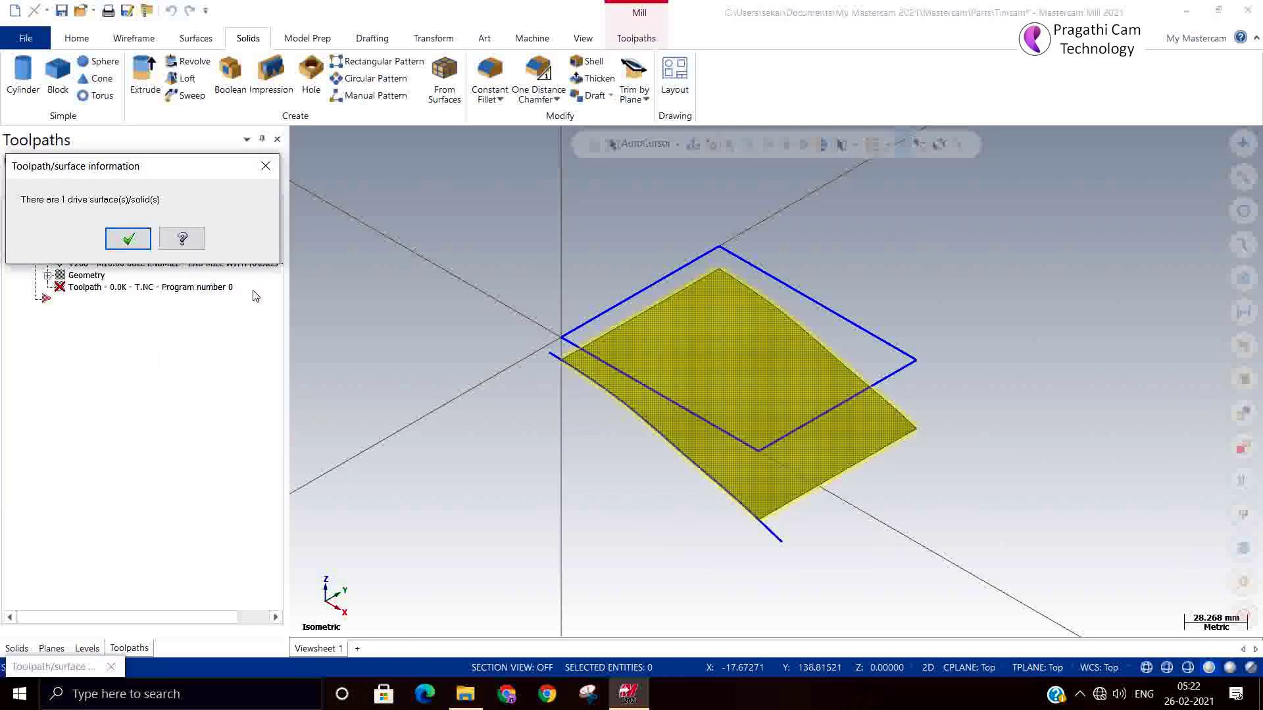
pyautogui.press('Return')
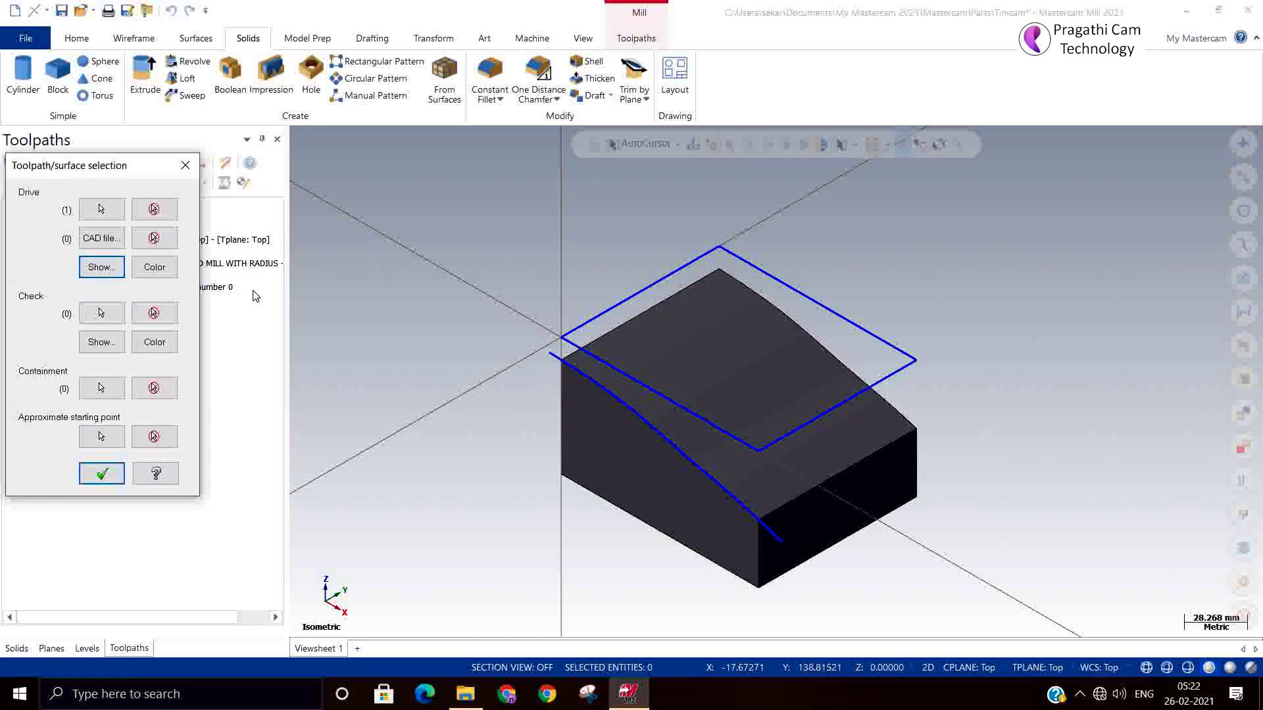
pyautogui.click(151, 276)
pyautogui.click(100, 387)
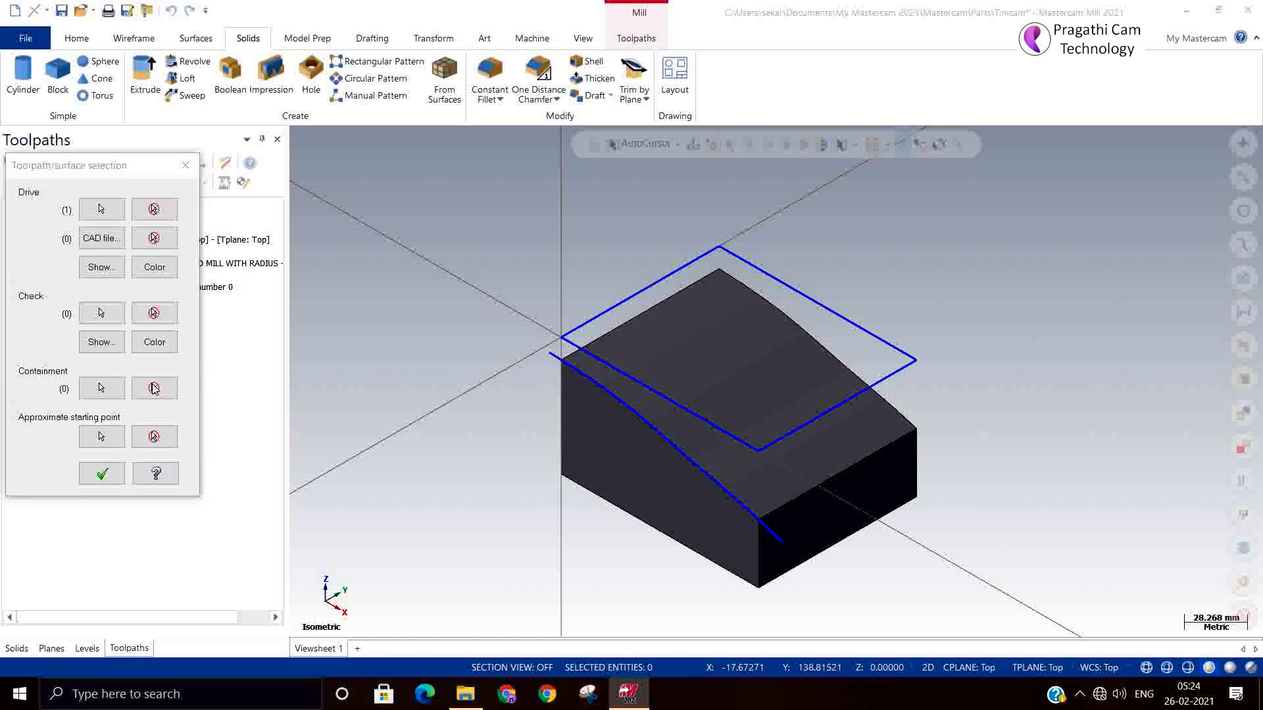
# Chain the rectangle above the block as a closed containment boundary and confirm the selections
pyautogui.click(569, 336)
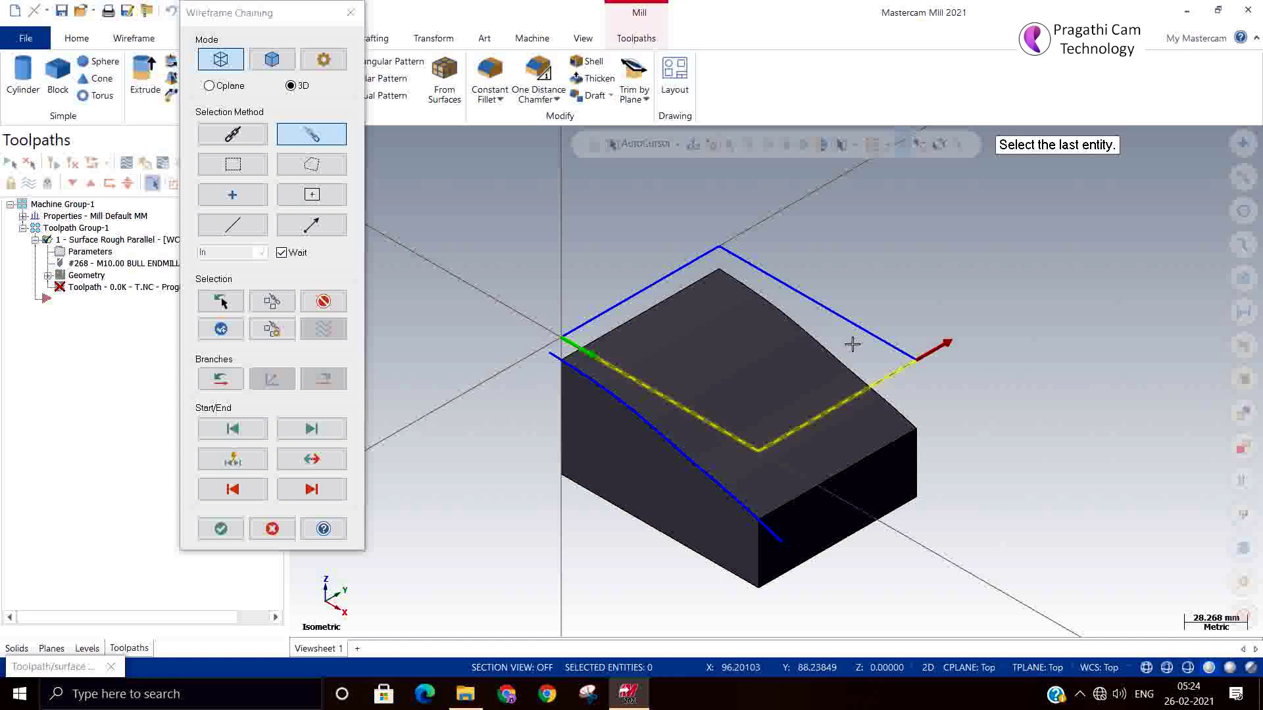
pyautogui.click(671, 273)
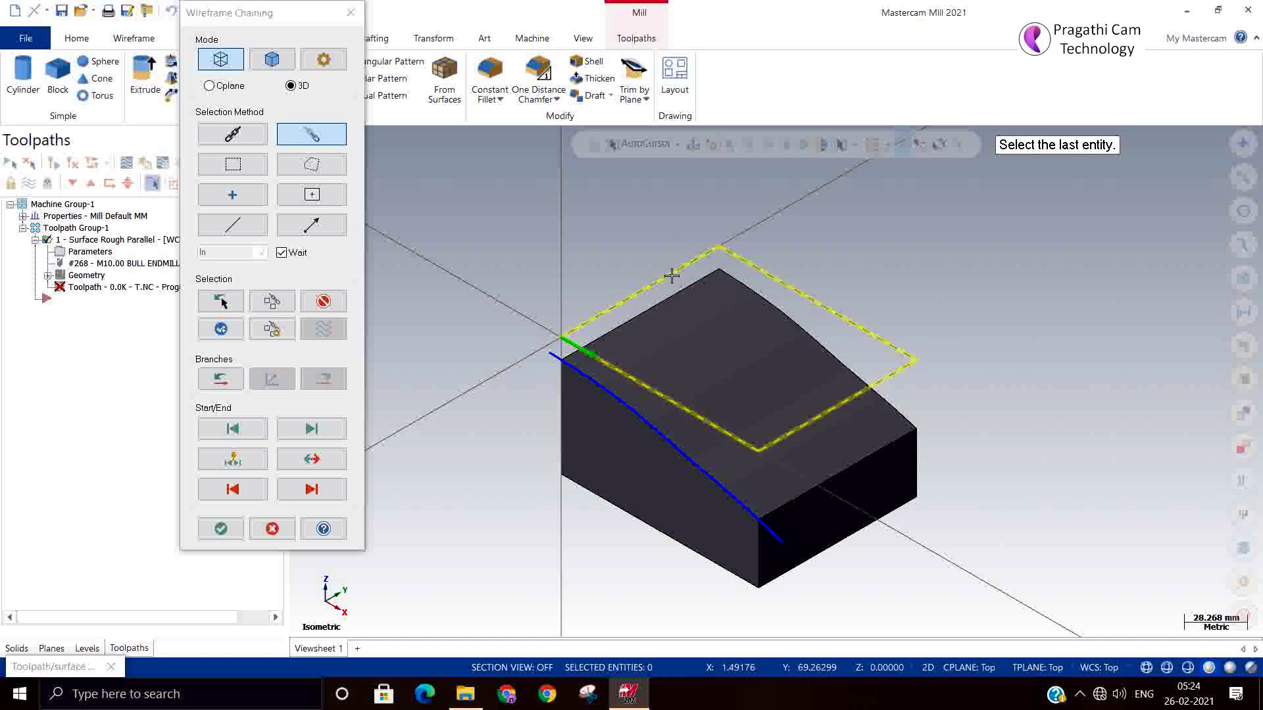
pyautogui.click(220, 529)
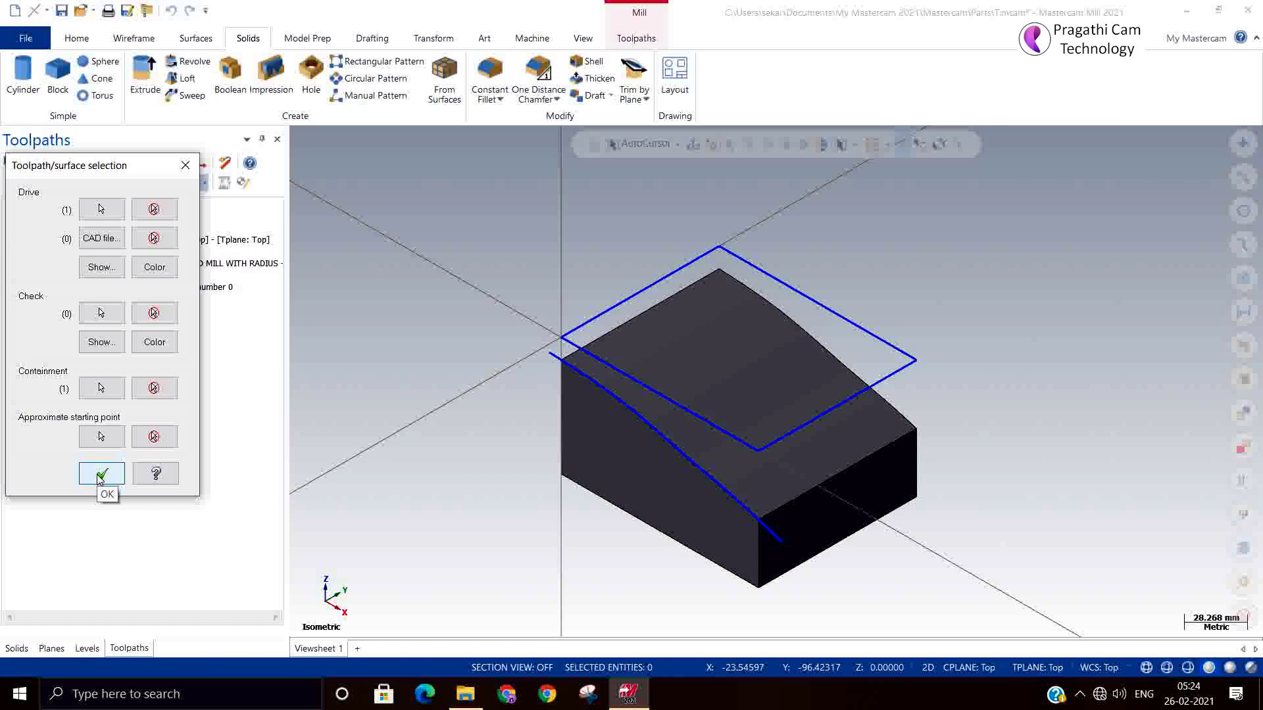
pyautogui.click(100, 476)
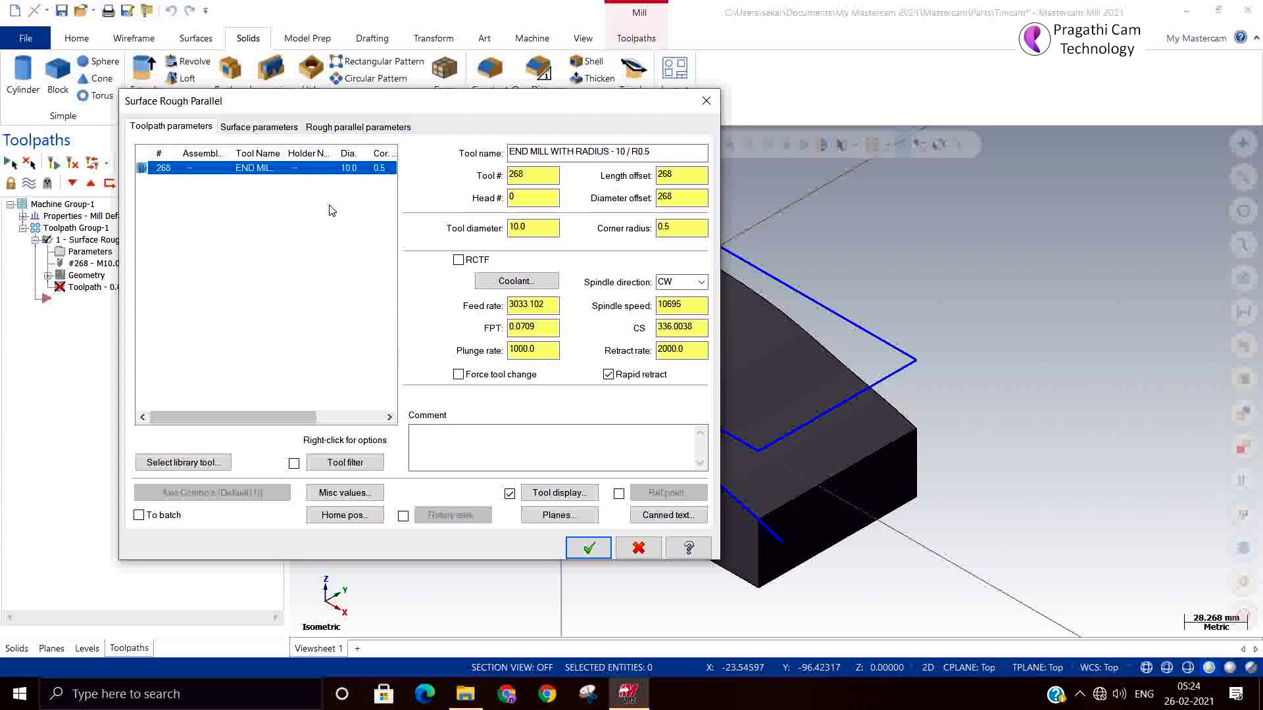
# Delete tool 268, the 10 mm R0.5 end mill with radius, from the tool list
pyautogui.press('Delete')
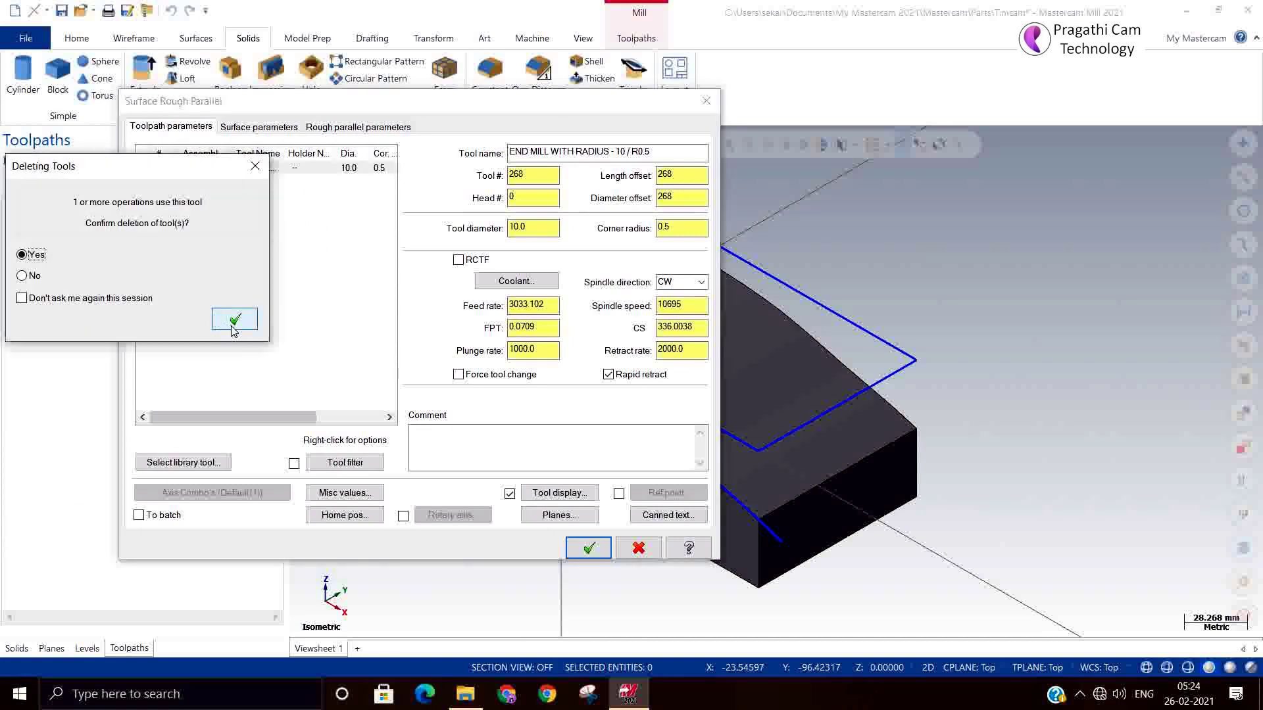
pyautogui.click(235, 319)
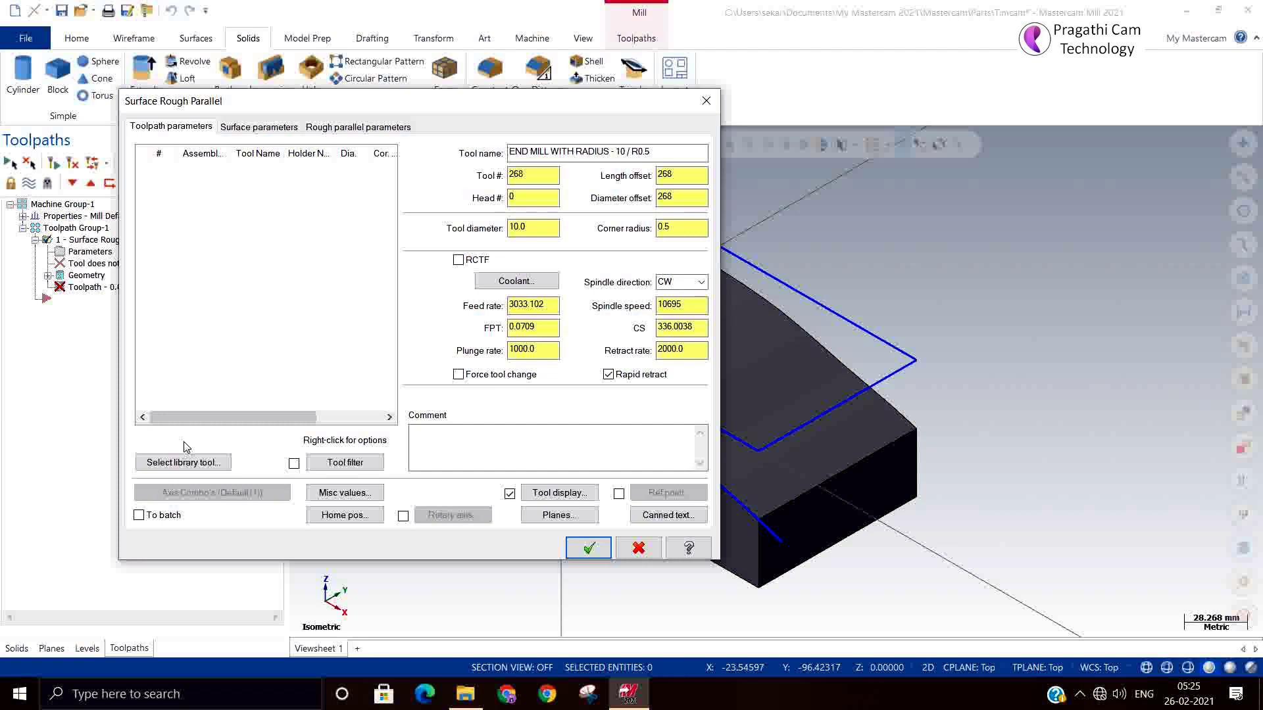
# Clear the tool-type filter and pick library tool 271, END MILL WITH RADIUS - 12 / R1.0
pyautogui.click(196, 463)
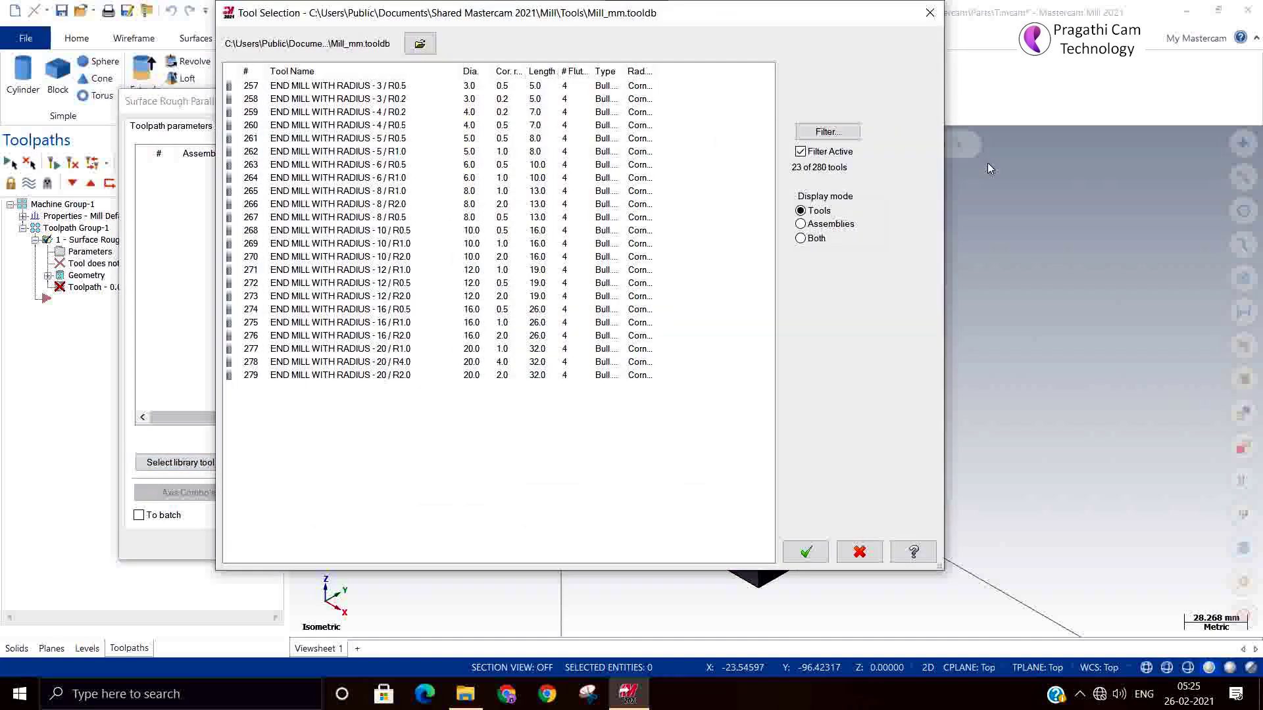
pyautogui.click(827, 132)
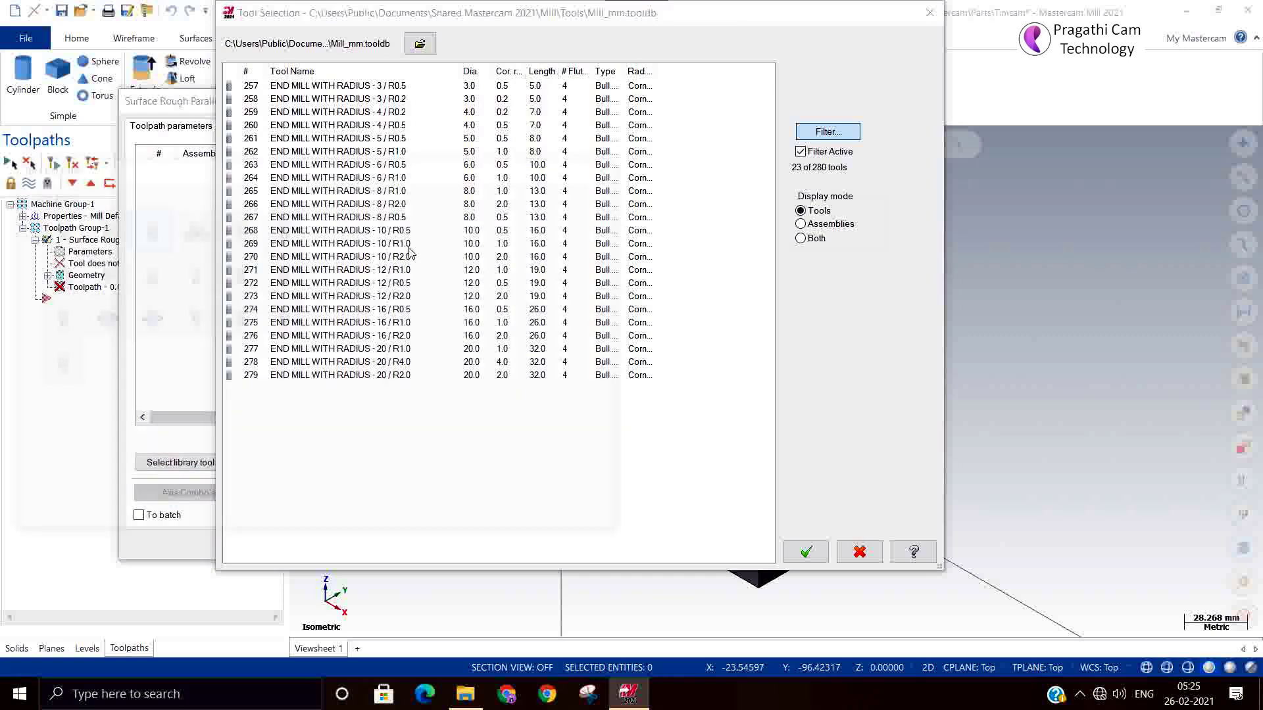
pyautogui.click(217, 446)
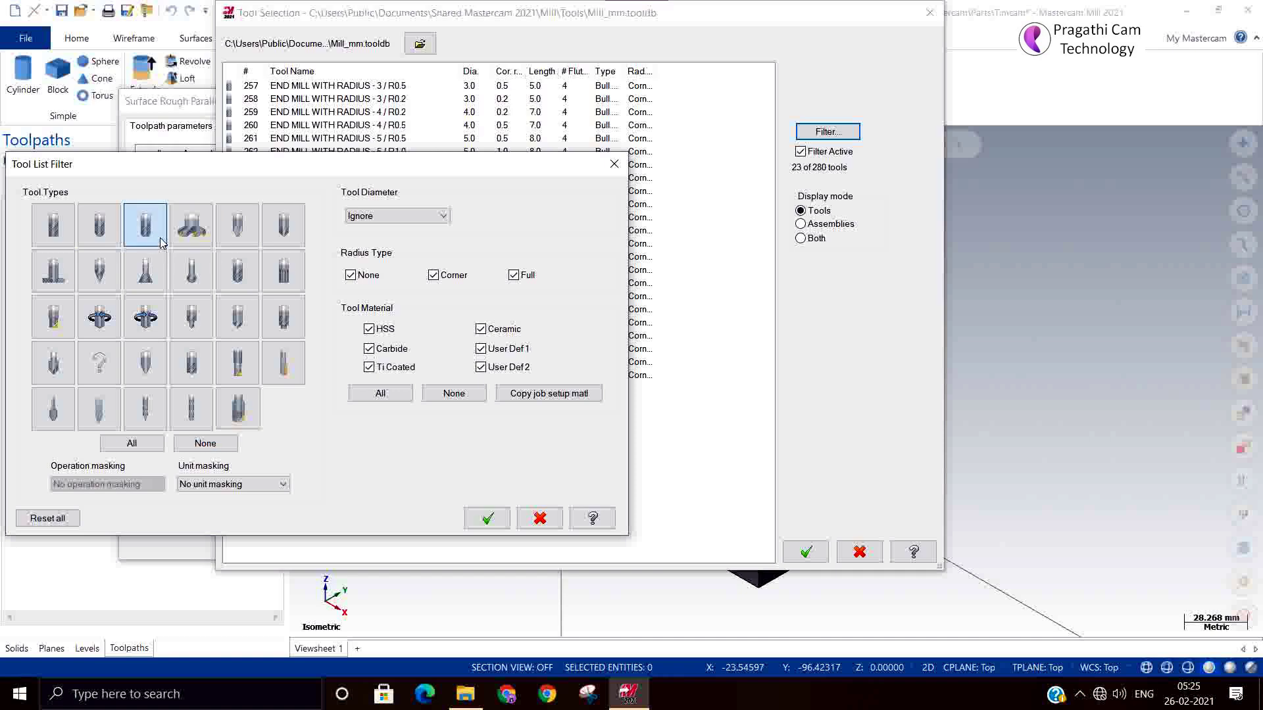
pyautogui.click(487, 517)
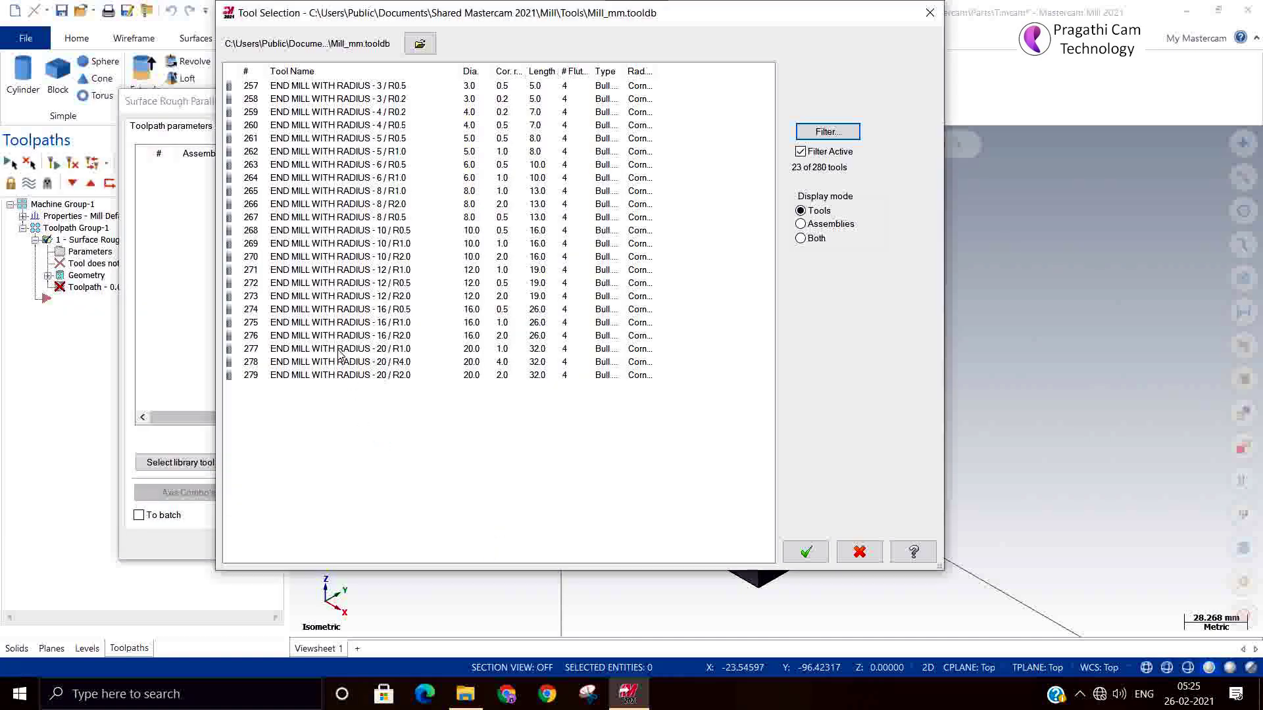
pyautogui.click(330, 272)
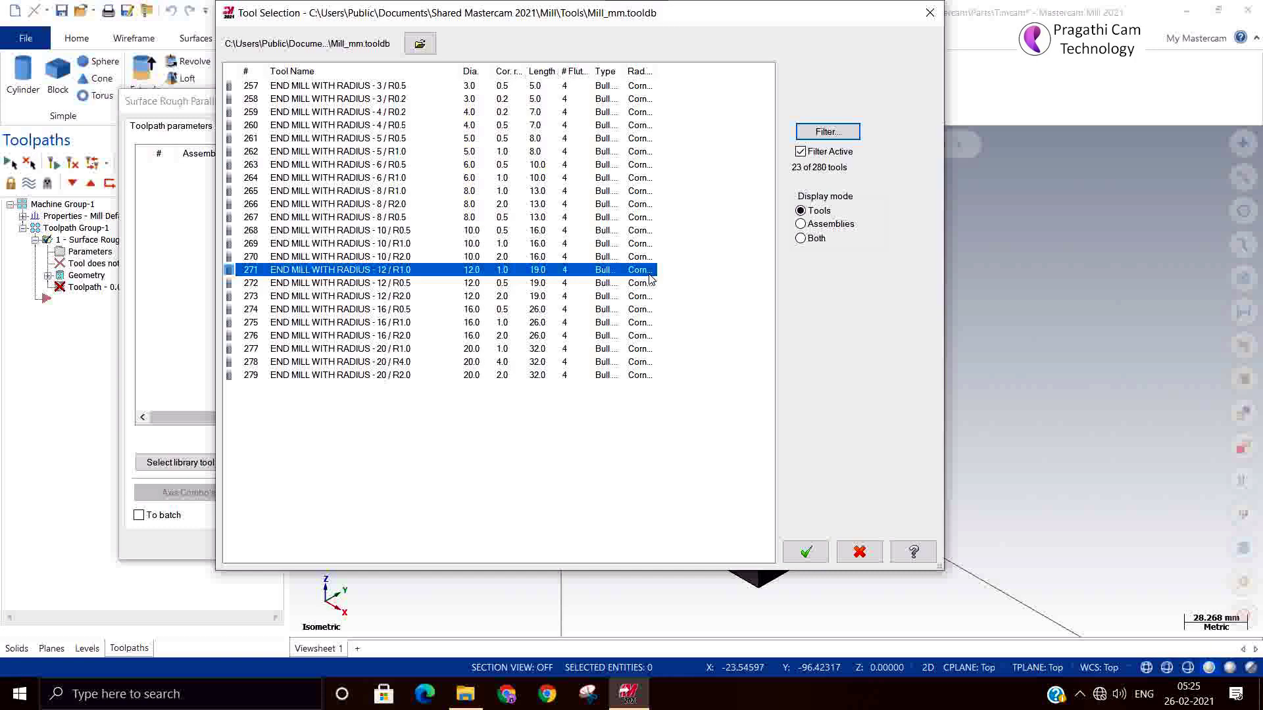
pyautogui.click(805, 551)
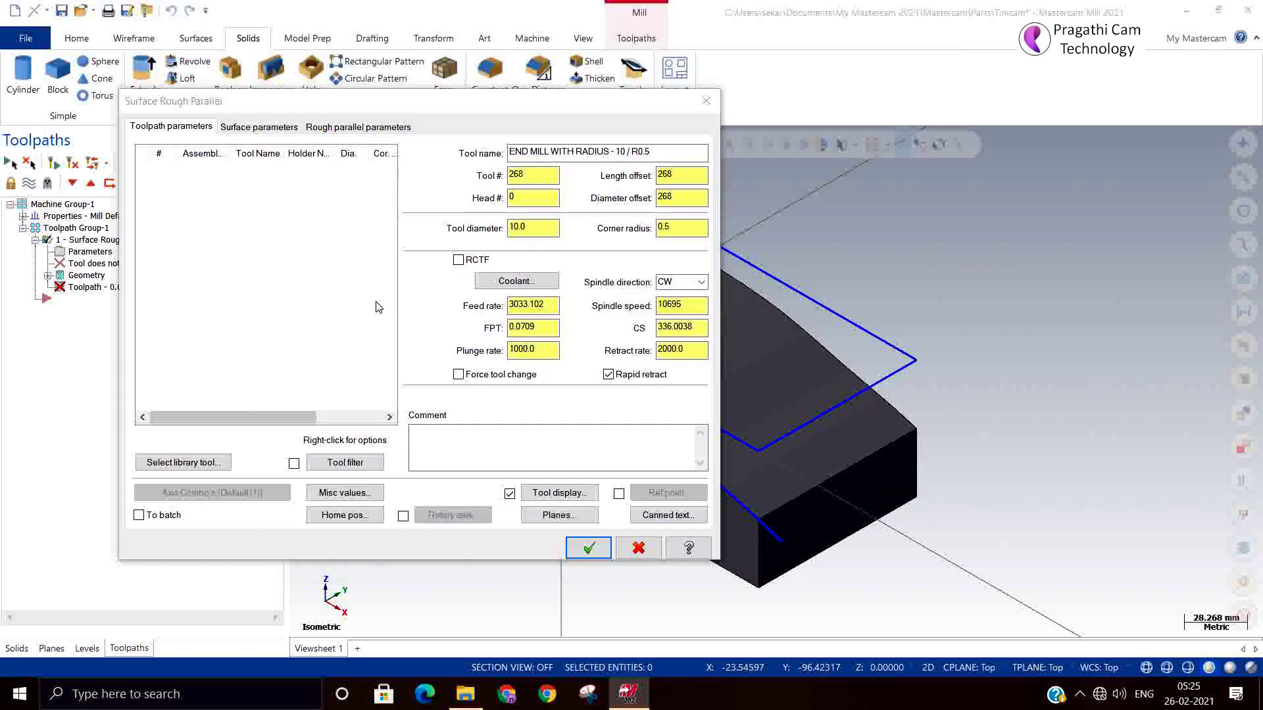
pyautogui.rightClick(271, 168)
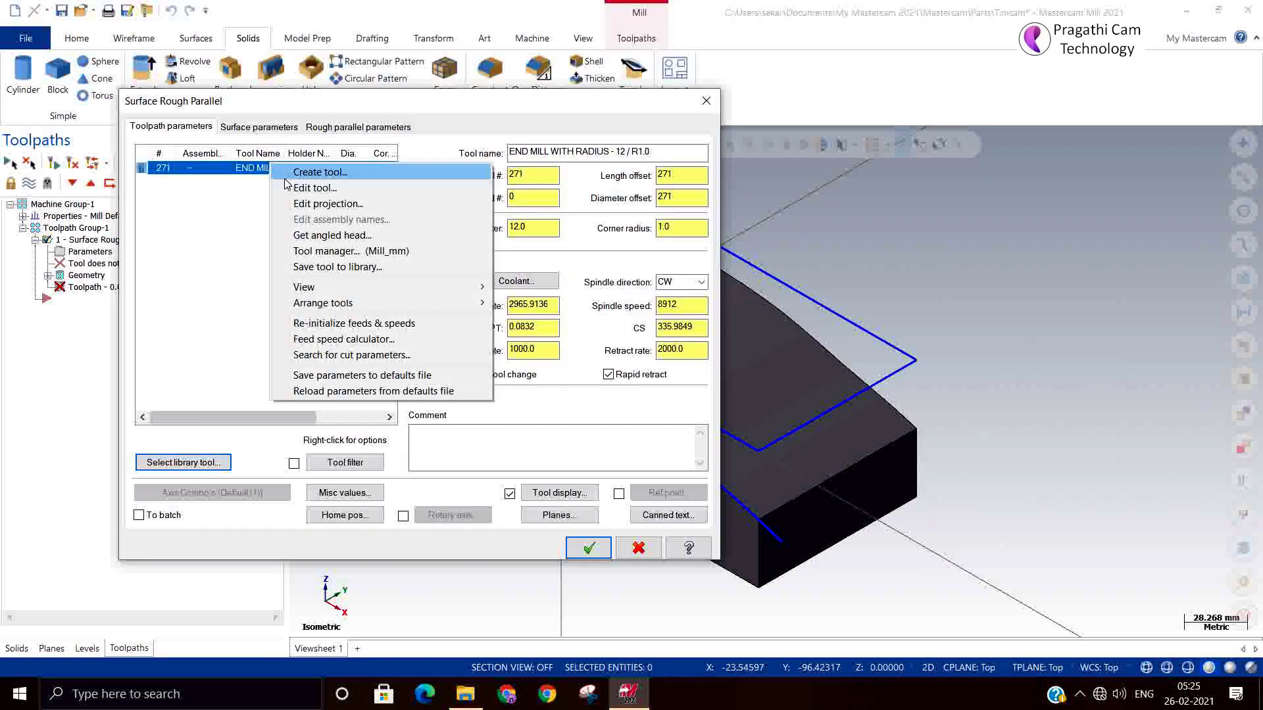
# Open the tool editor and review the tool's overall length and diameters
pyautogui.click(299, 188)
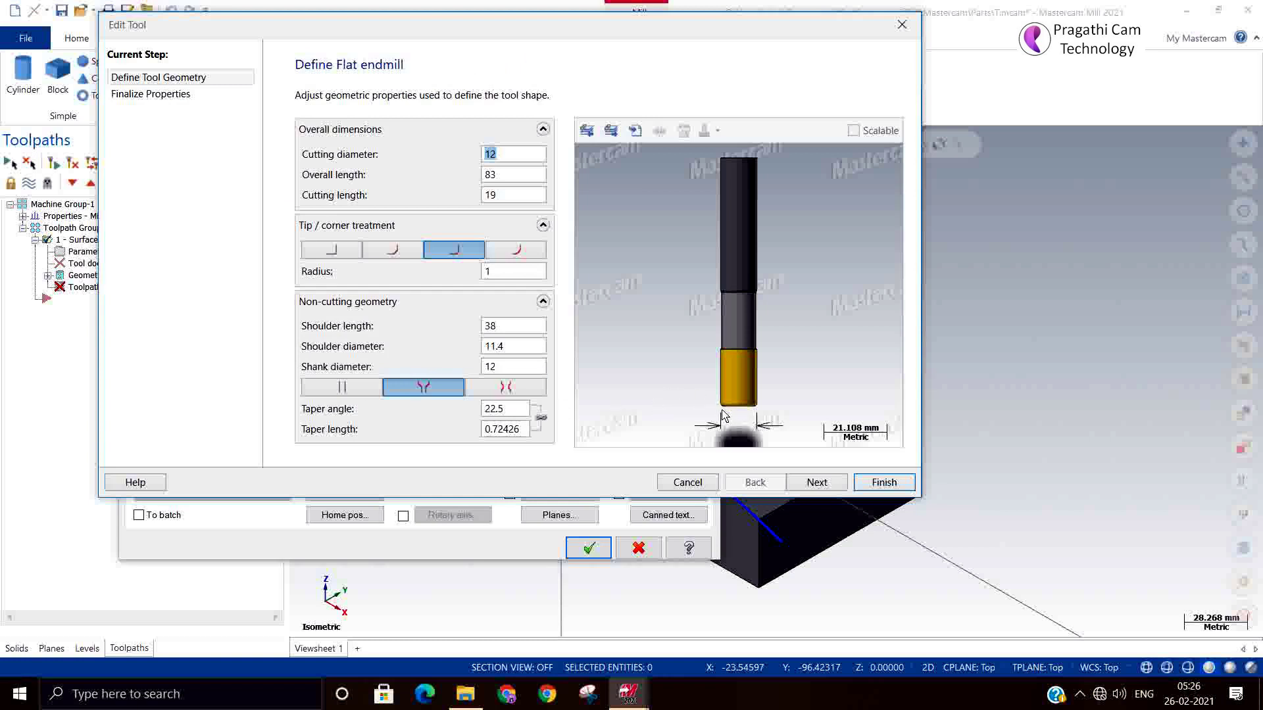
pyautogui.click(809, 485)
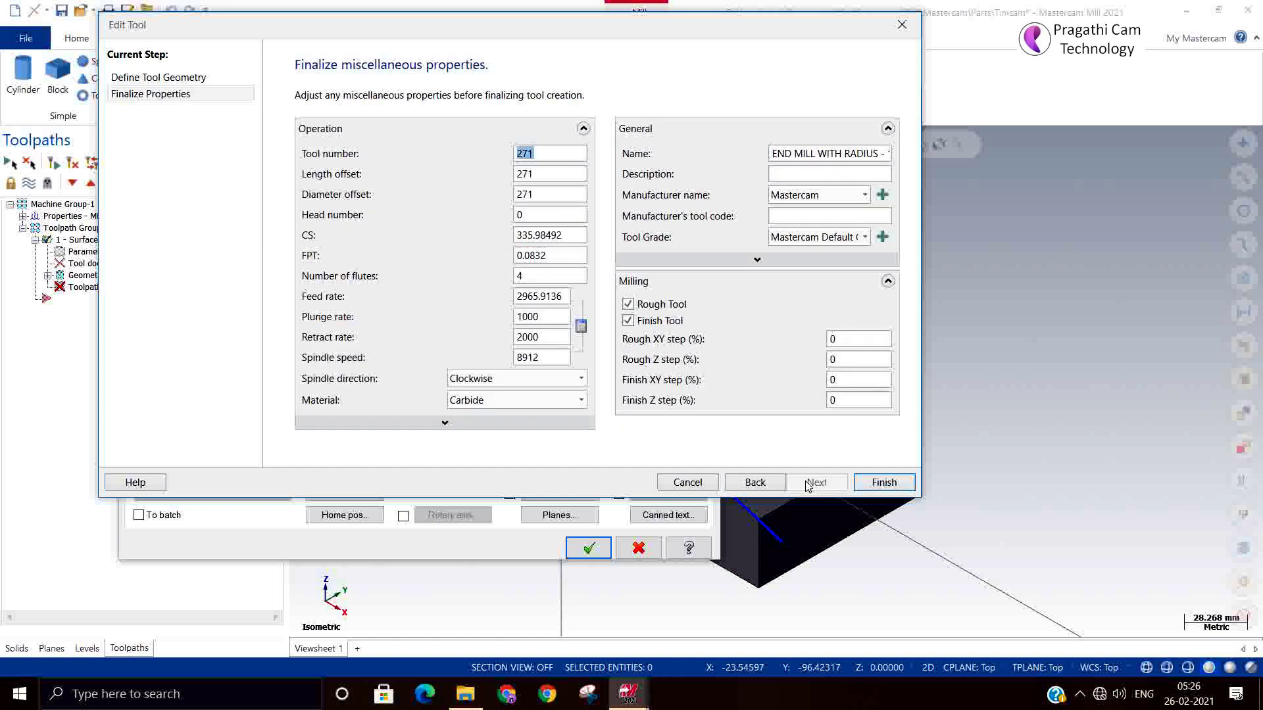
pyautogui.click(755, 482)
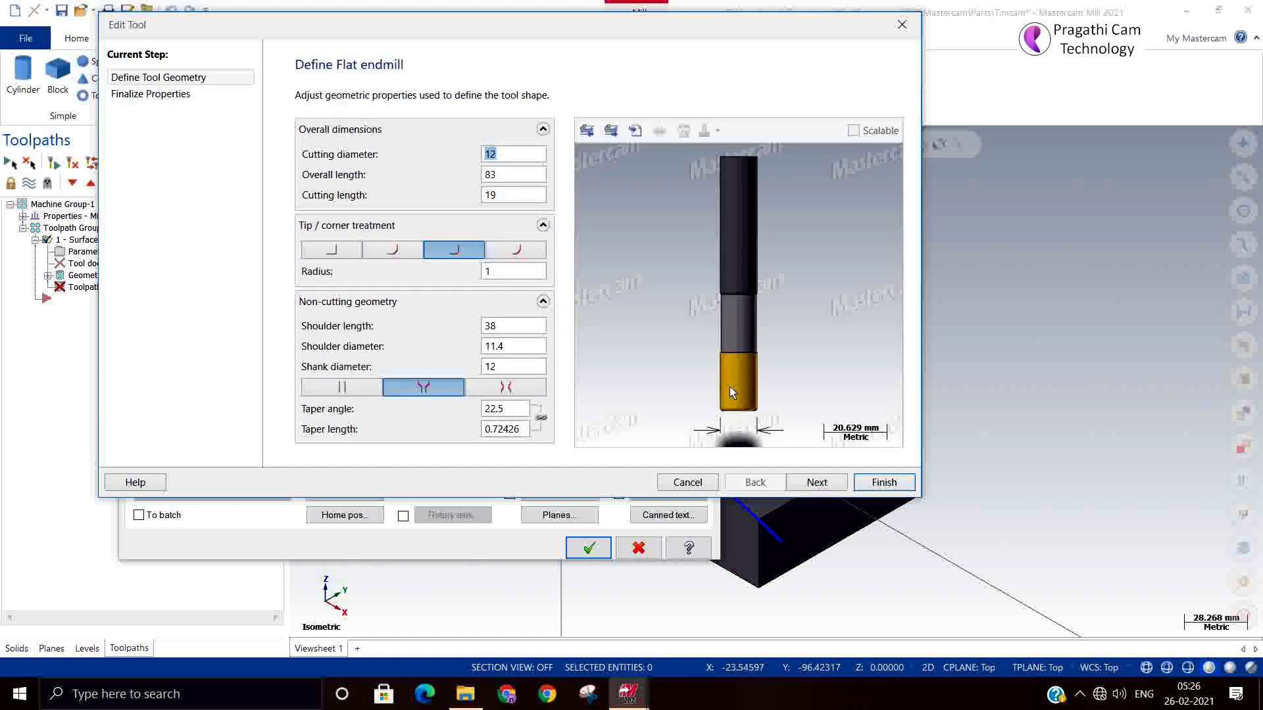
pyautogui.click(503, 176)
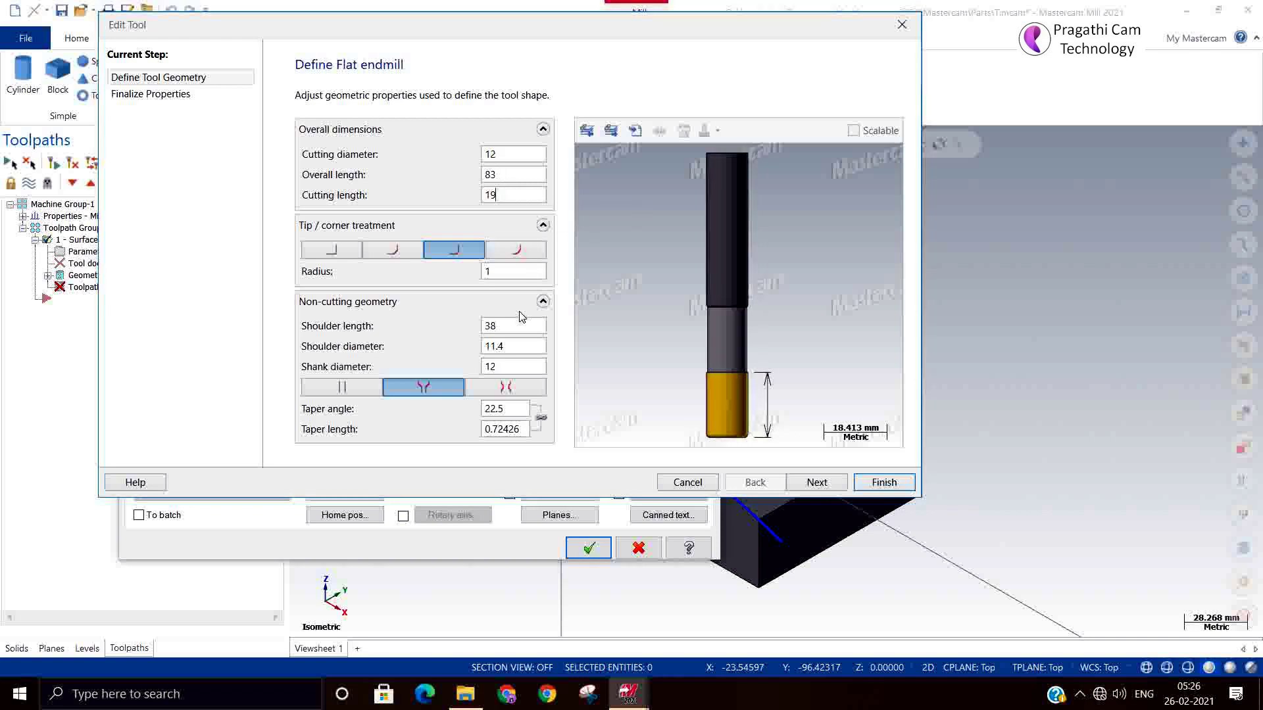
pyautogui.click(513, 370)
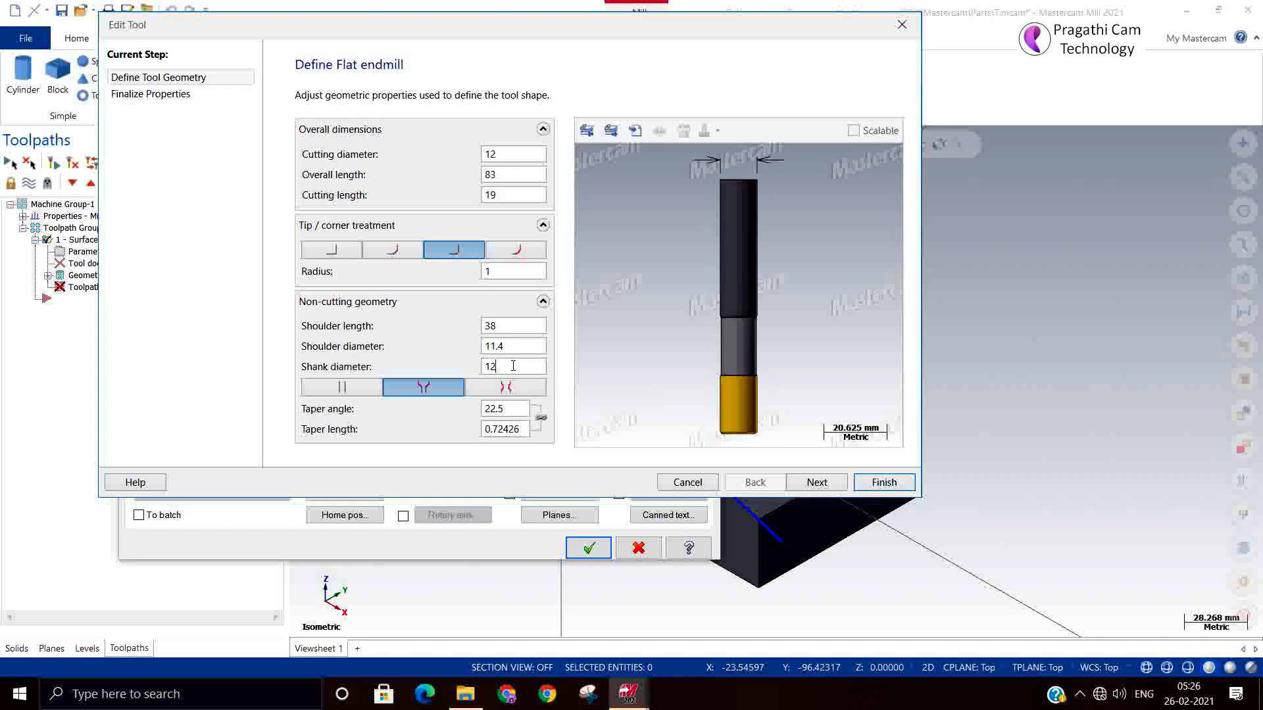
pyautogui.click(513, 346)
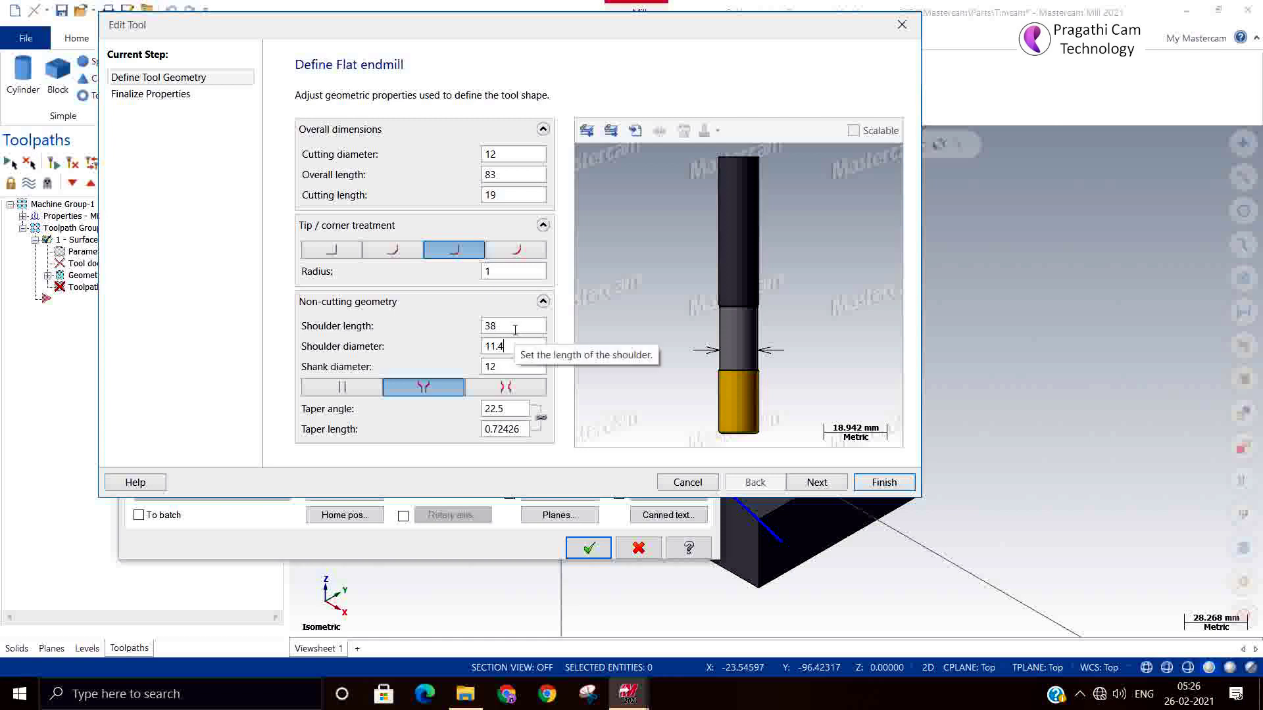
# Set the end mill's shoulder length to 60 and cutting length to 25
pyautogui.click(515, 330)
pyautogui.moveTo(515, 329); pyautogui.dragTo(405, 314)
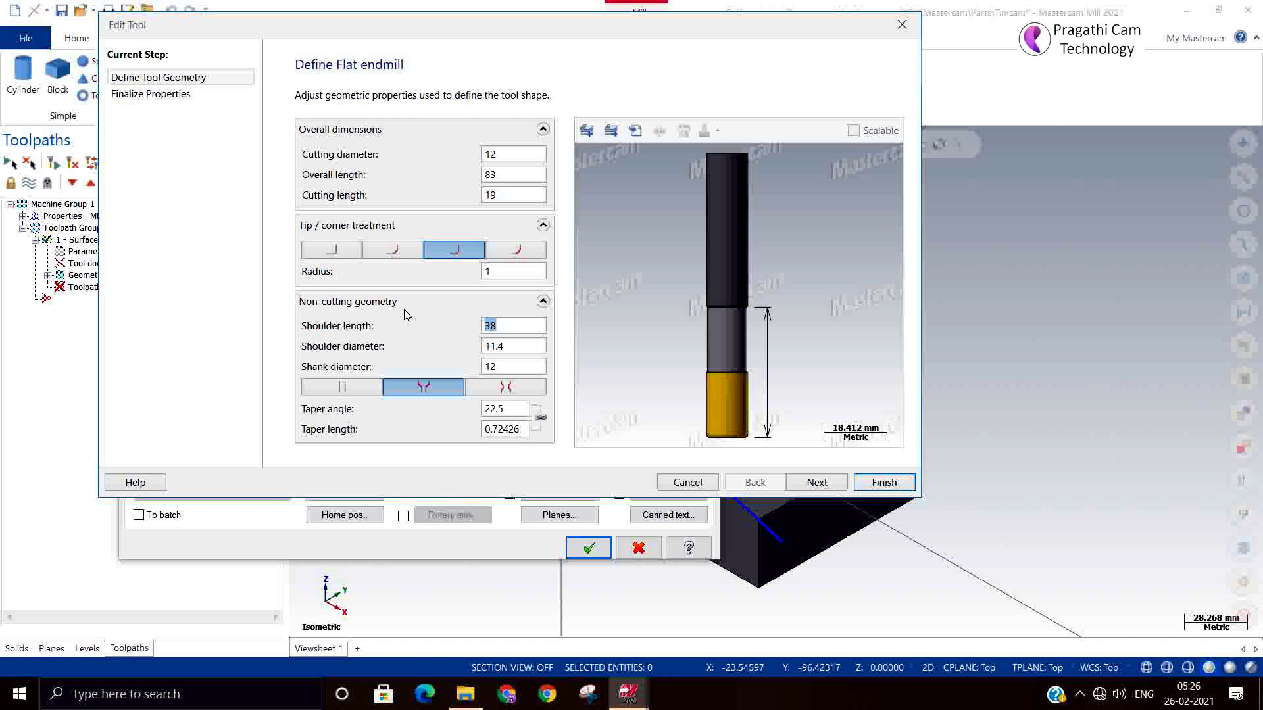
pyautogui.write('60')
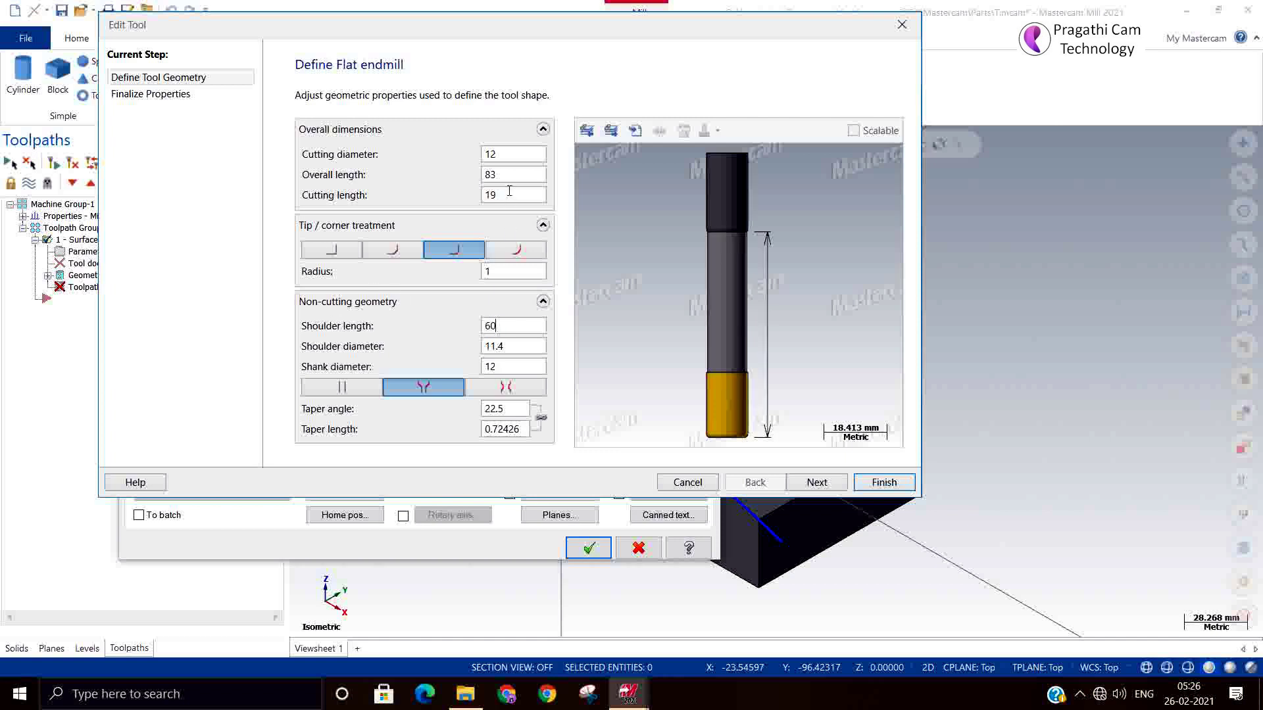
pyautogui.moveTo(508, 196); pyautogui.dragTo(401, 181)
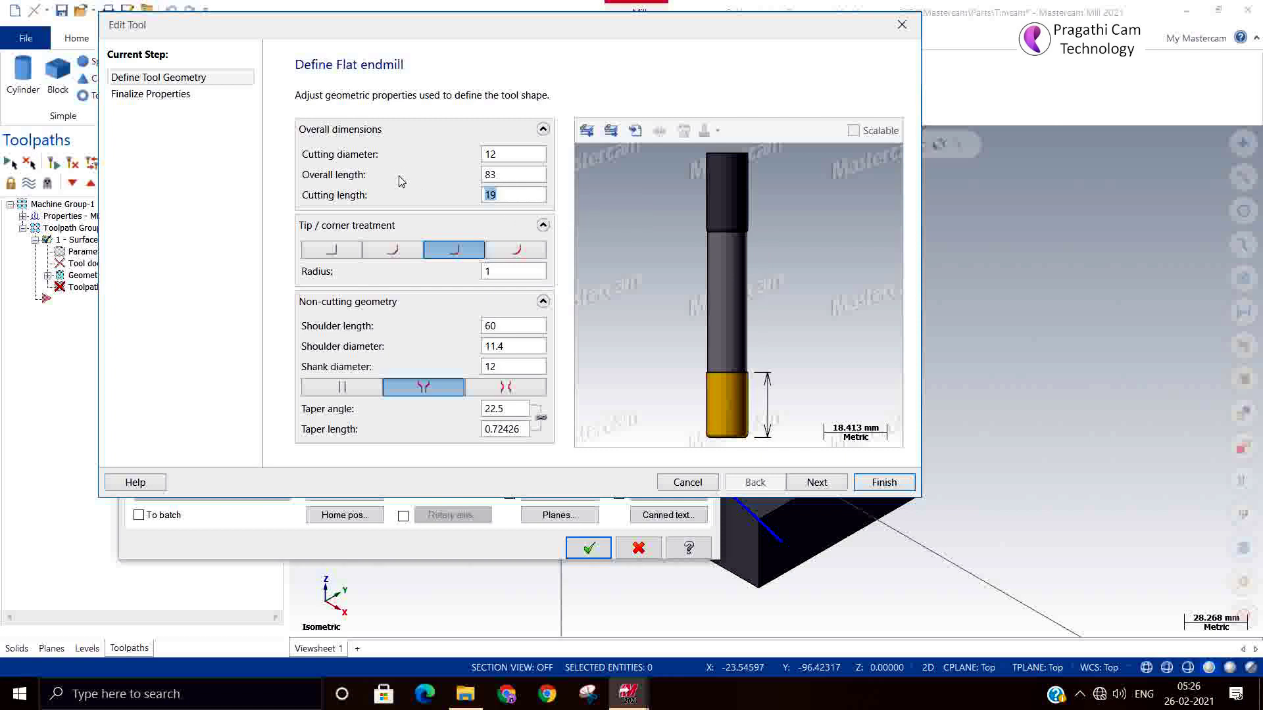
pyautogui.write('4')
pyautogui.write('5')
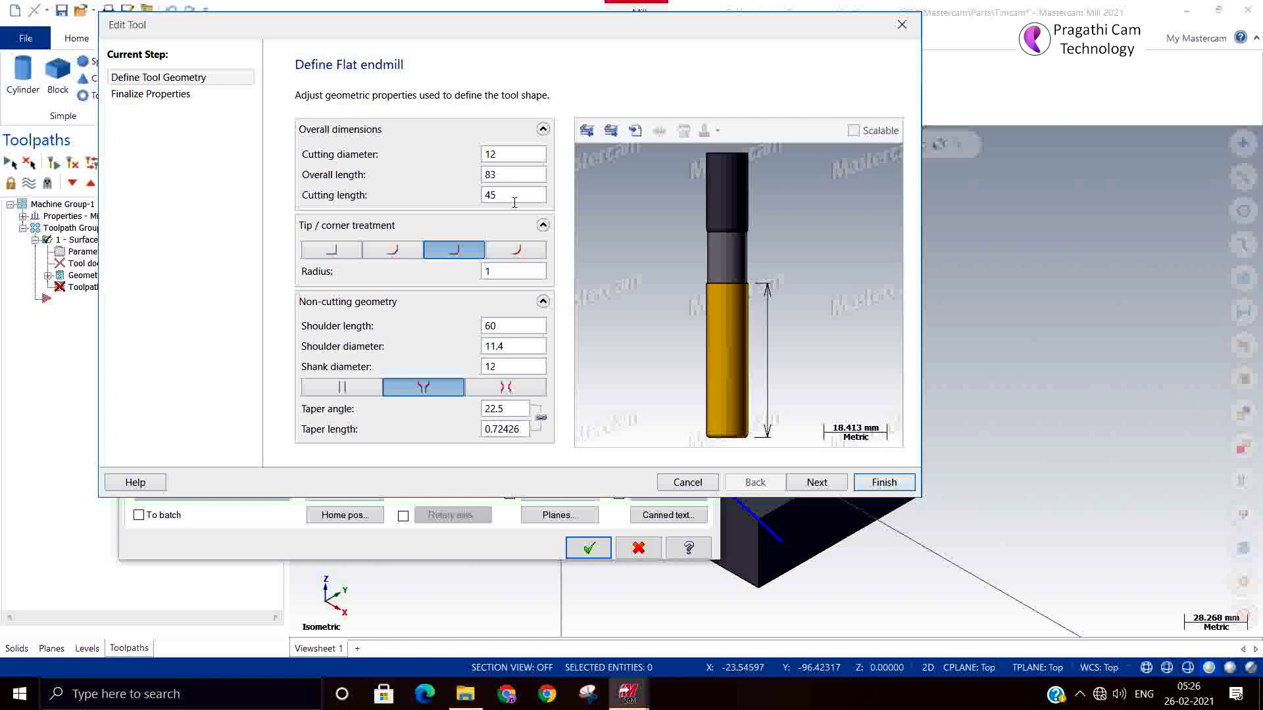
pyautogui.moveTo(514, 195); pyautogui.dragTo(365, 183)
pyautogui.write('25')
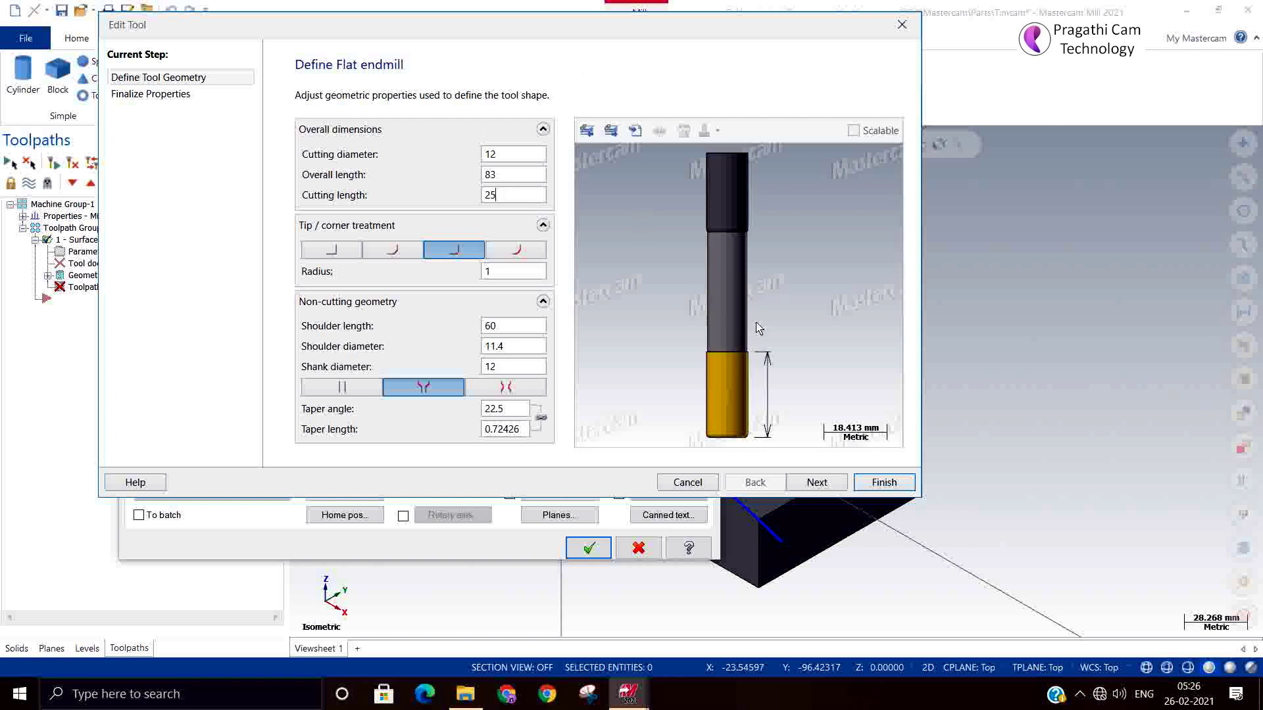
pyautogui.click(864, 488)
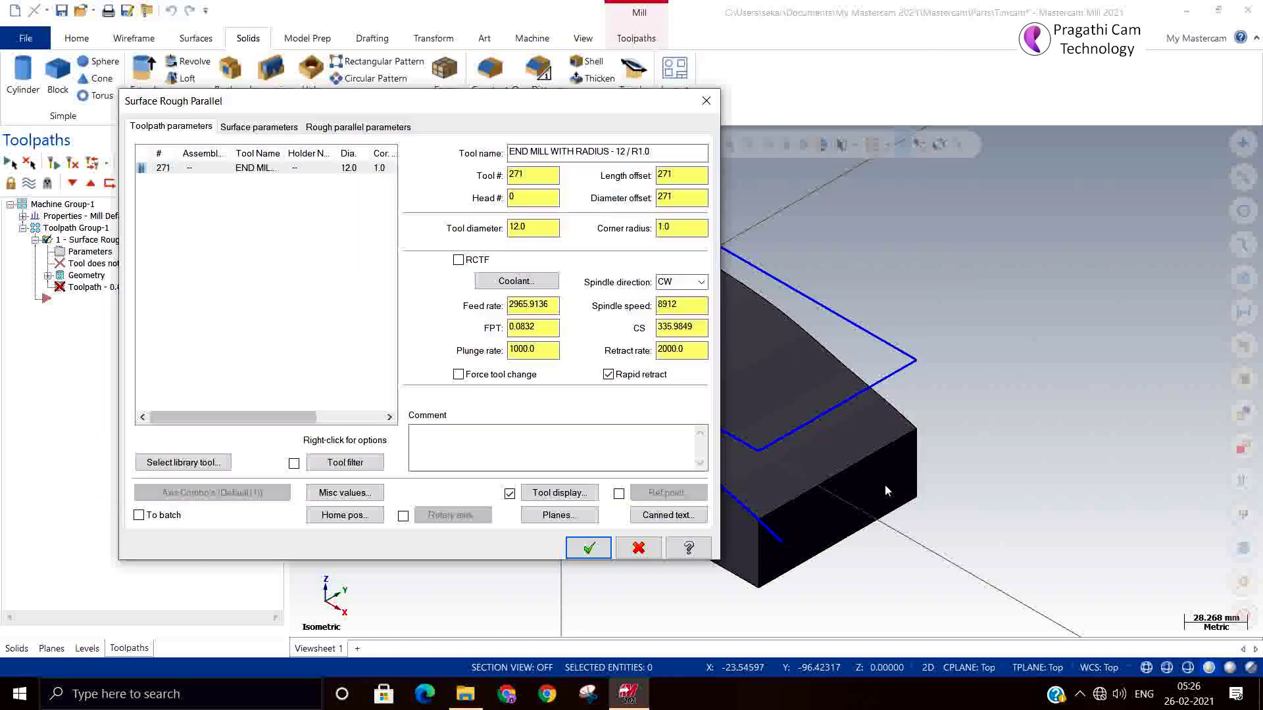
# Reopen the tool for editing and set its tool number to 1
pyautogui.rightClick(302, 165)
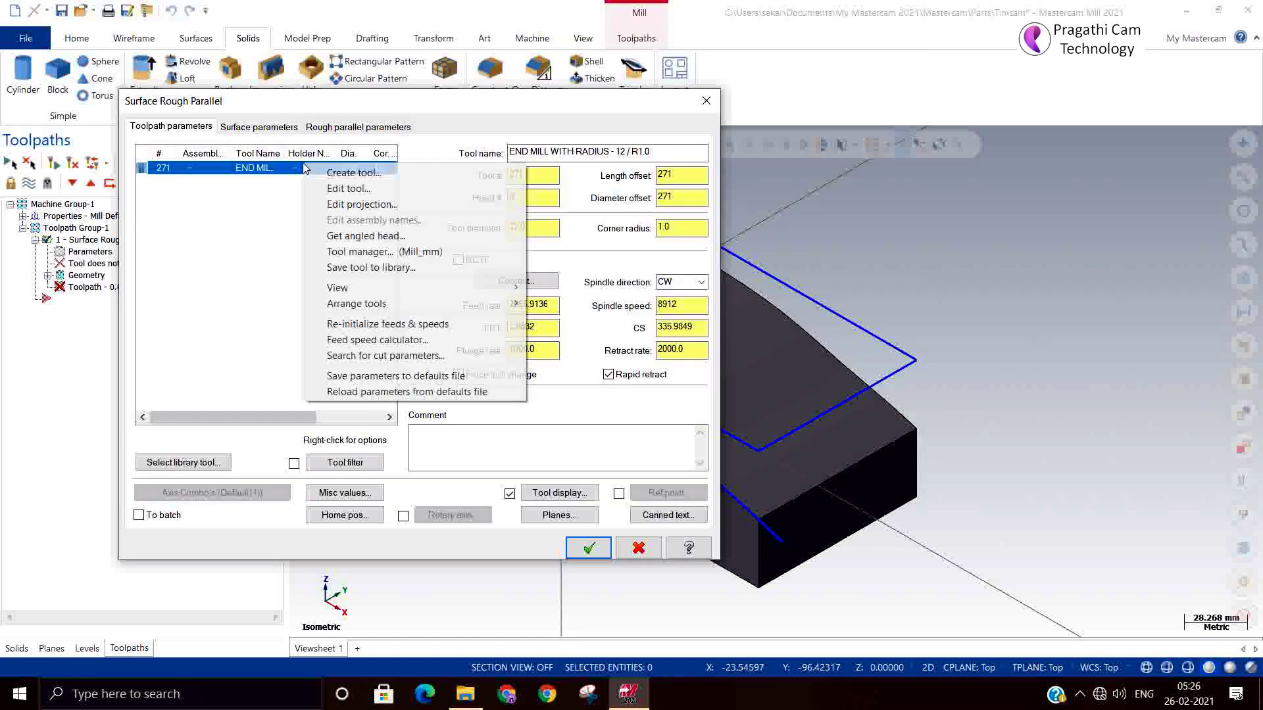
pyautogui.click(344, 190)
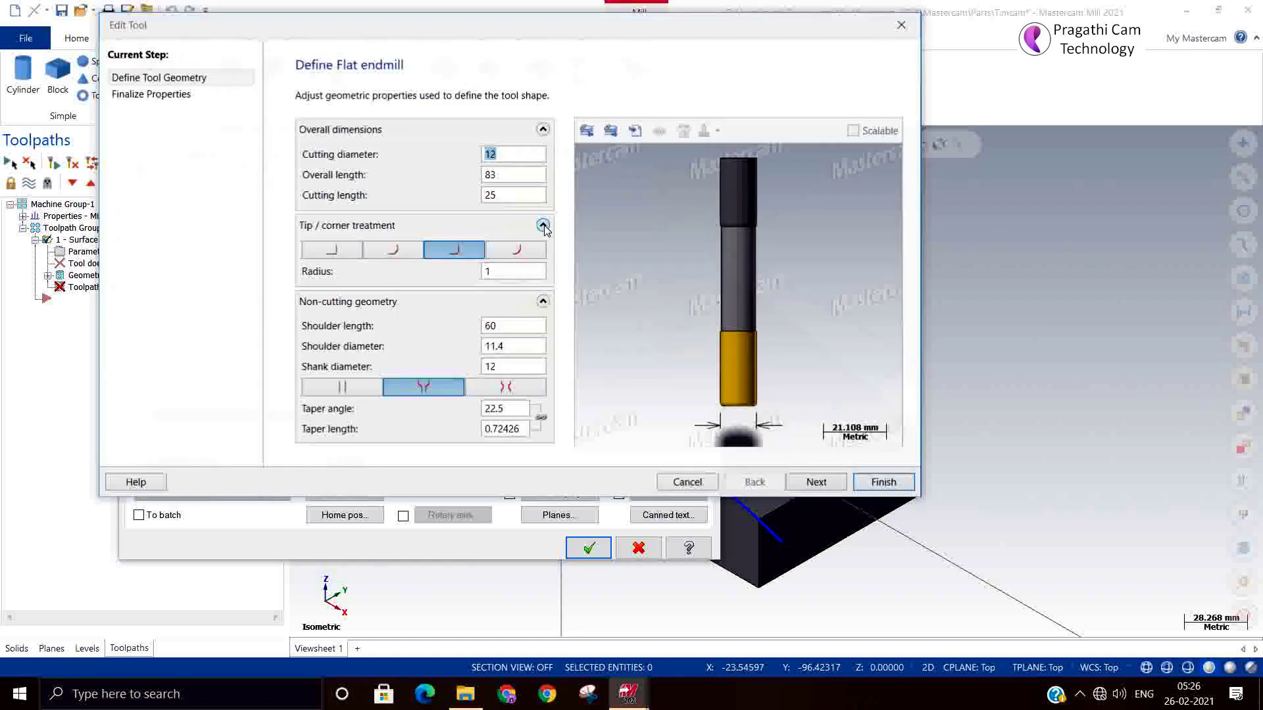
pyautogui.click(813, 484)
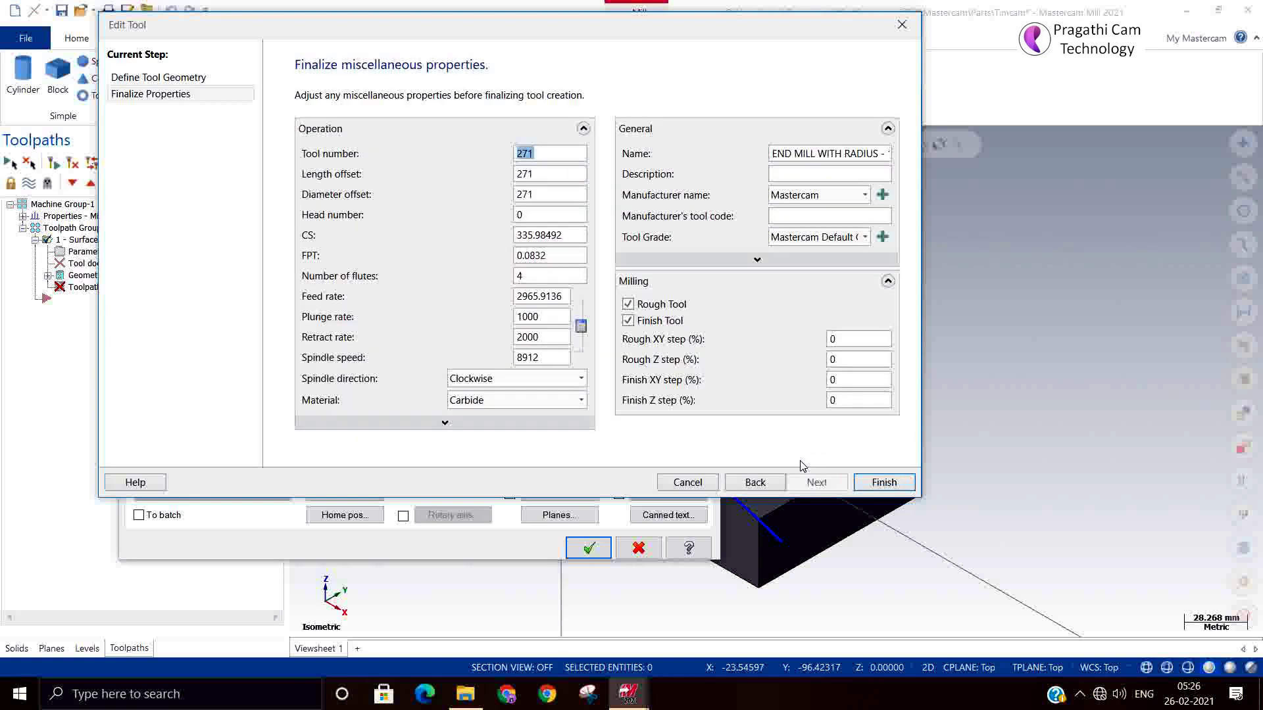
pyautogui.write('1')
pyautogui.click(549, 236)
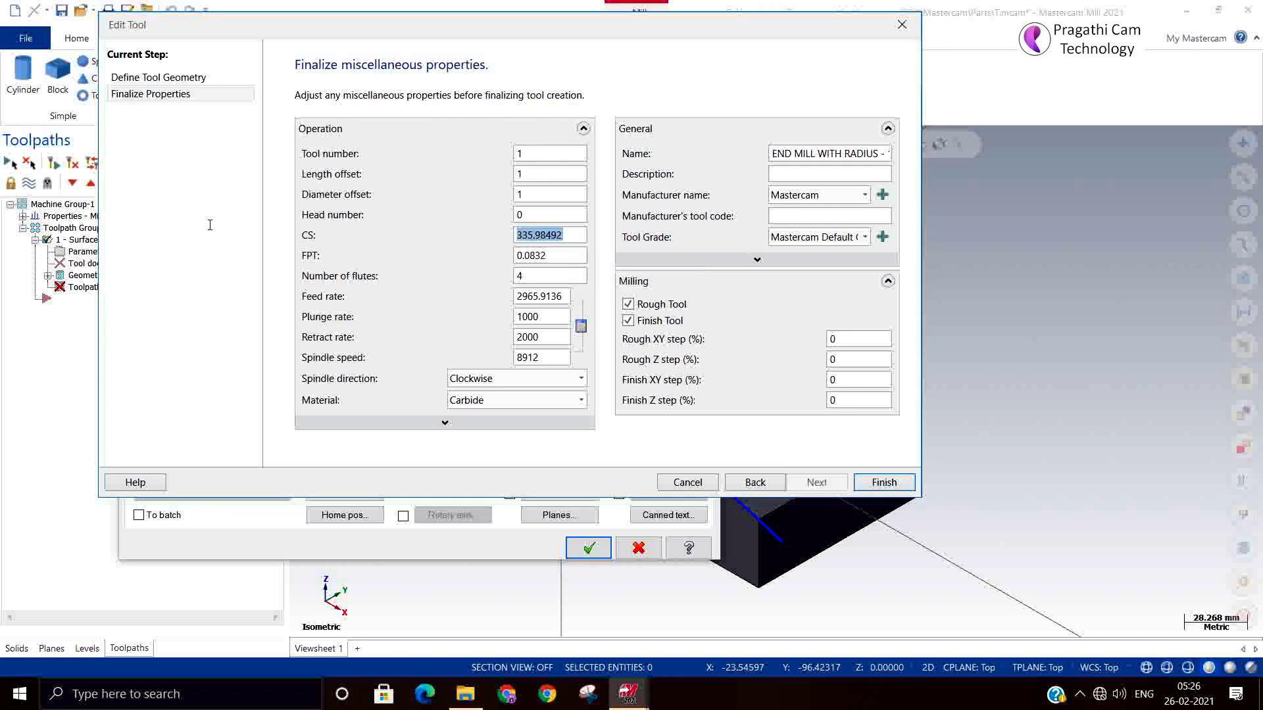
# Set cutting speed 150, feed per tooth 0.1 and plunge rate 600
pyautogui.write('150')
pyautogui.press('Tab')
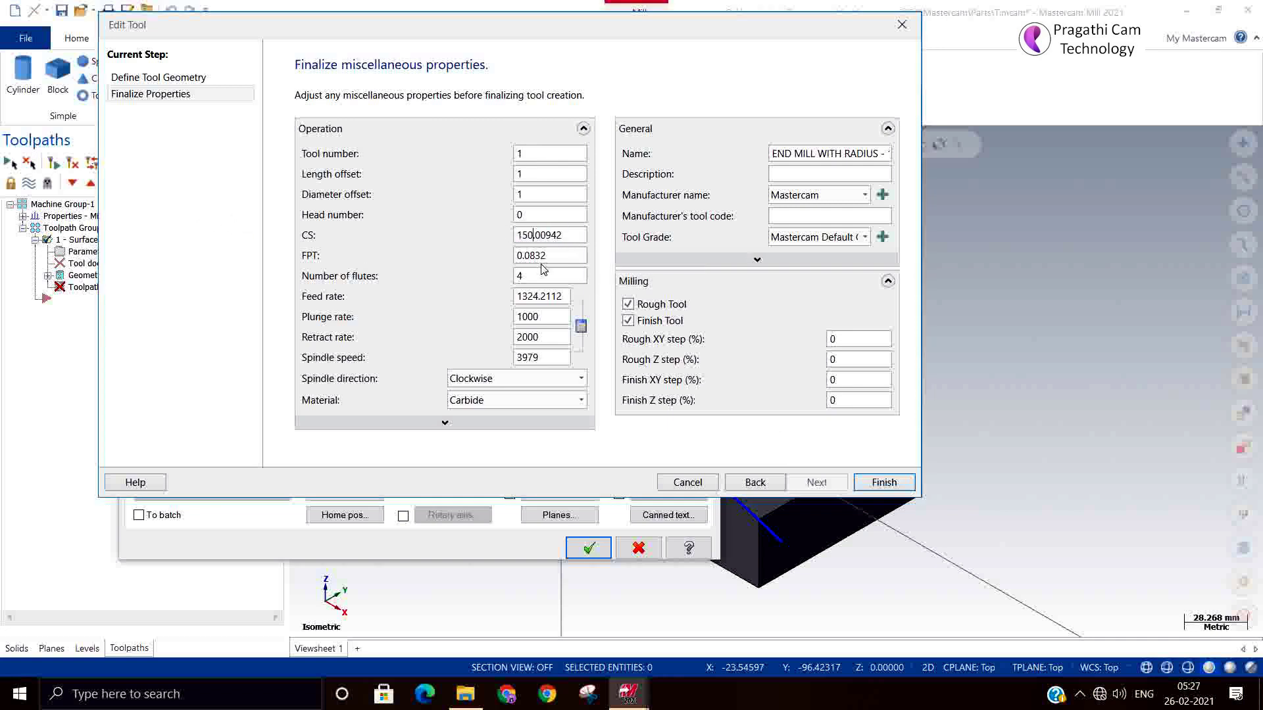
pyautogui.press('Tab')
pyautogui.write('0.1')
pyautogui.doubleClick(536, 316)
pyautogui.write('600')
pyautogui.click(883, 483)
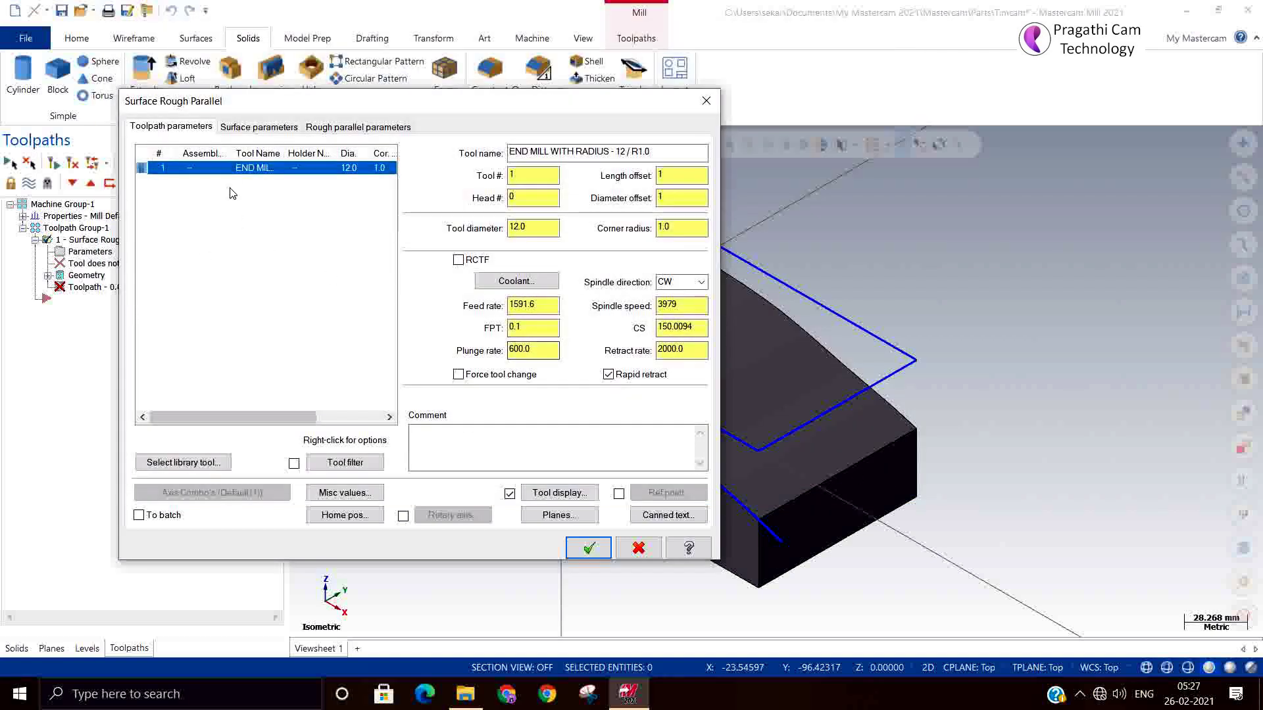
# Save the end mill into the test lib.tooldb tool library
pyautogui.rightClick(238, 166)
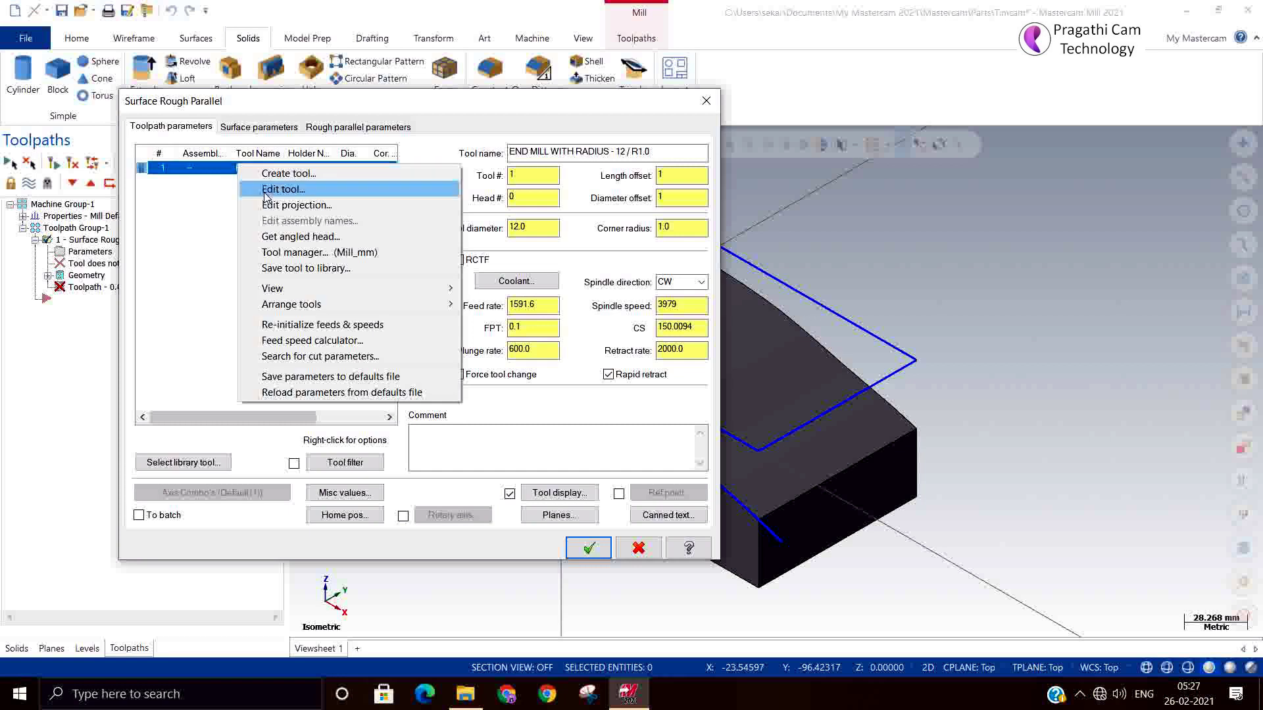
pyautogui.click(326, 273)
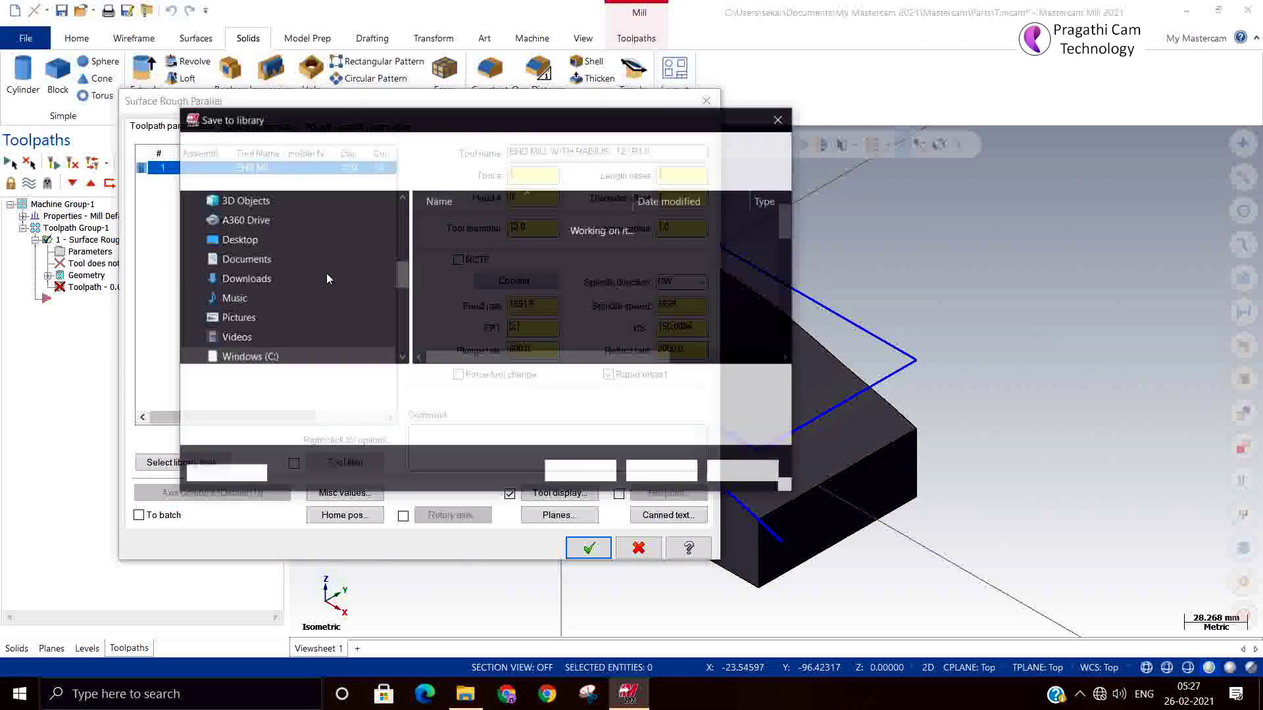
pyautogui.scroll(-5, 504, 313)
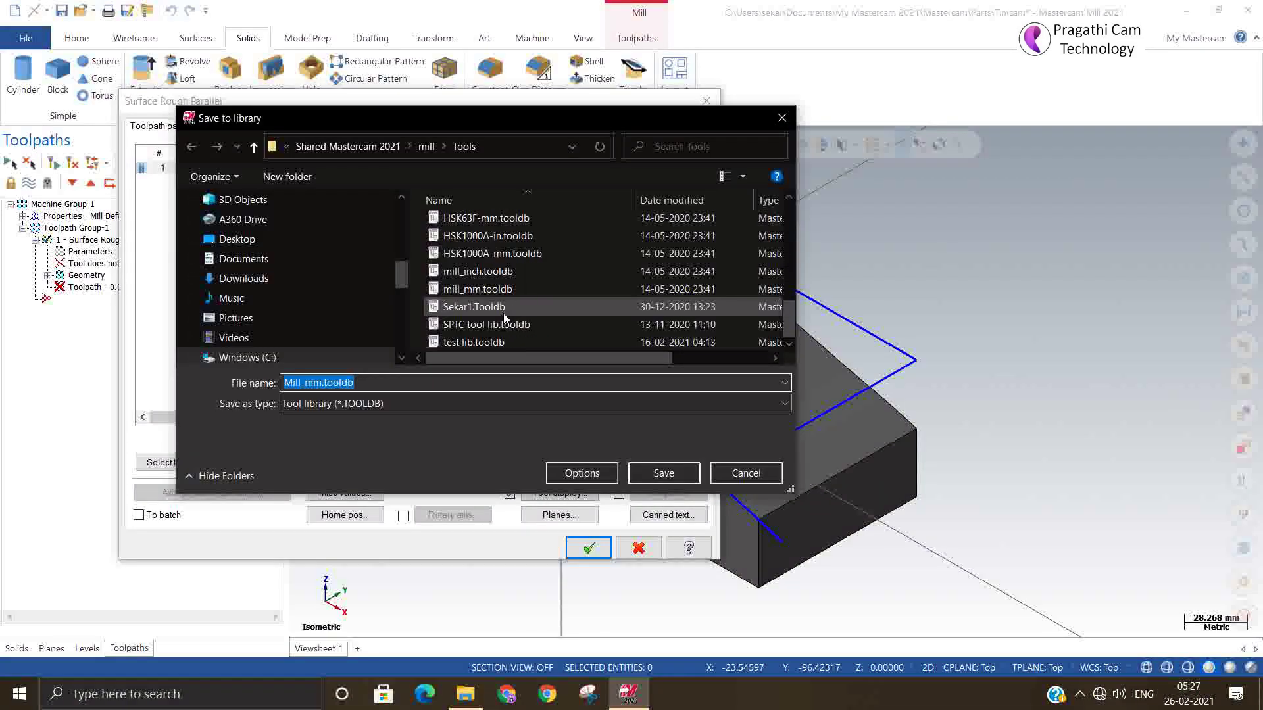
pyautogui.click(504, 343)
pyautogui.click(676, 474)
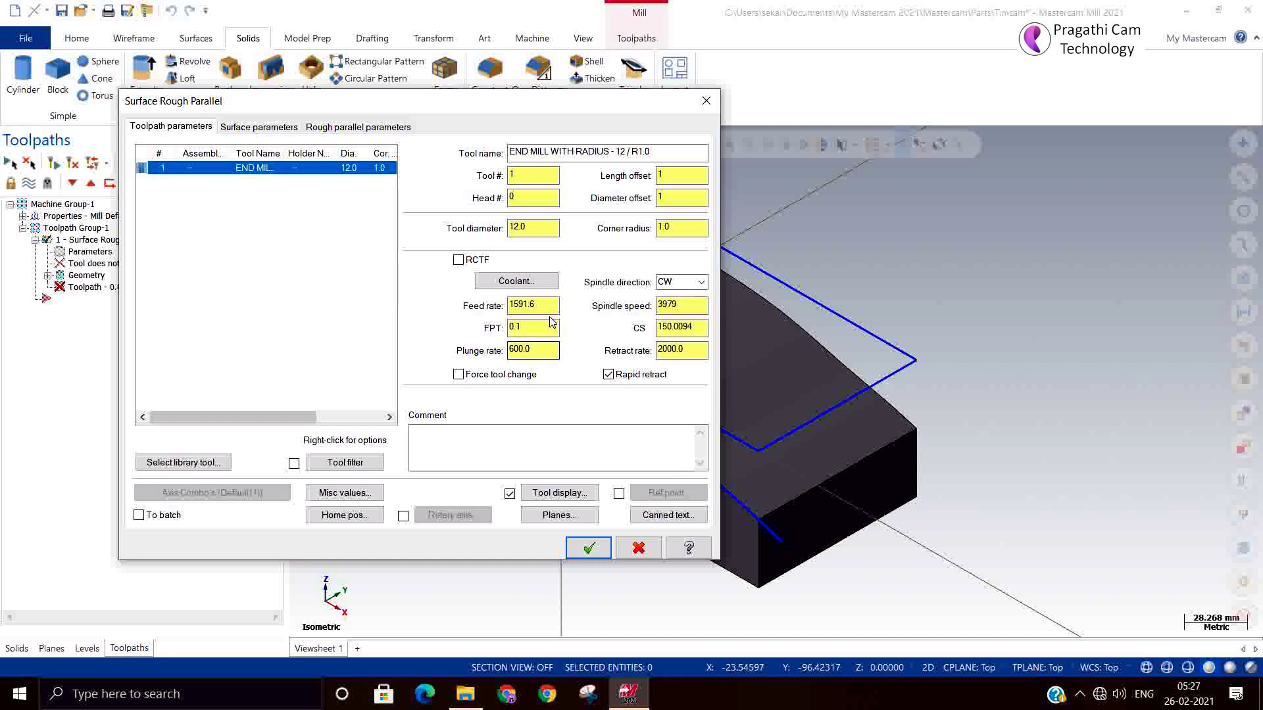
# Re-initialize the tool's feeds and speeds and show the surface parameters
pyautogui.rightClick(286, 172)
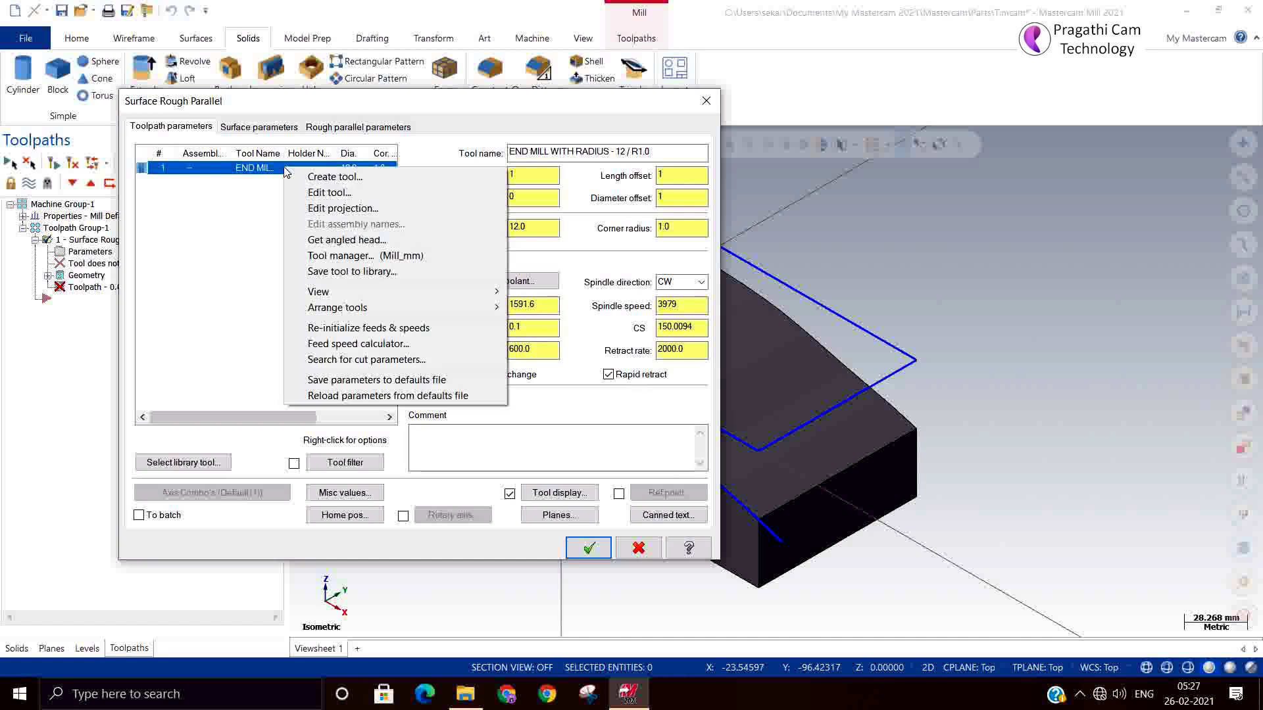
pyautogui.click(359, 333)
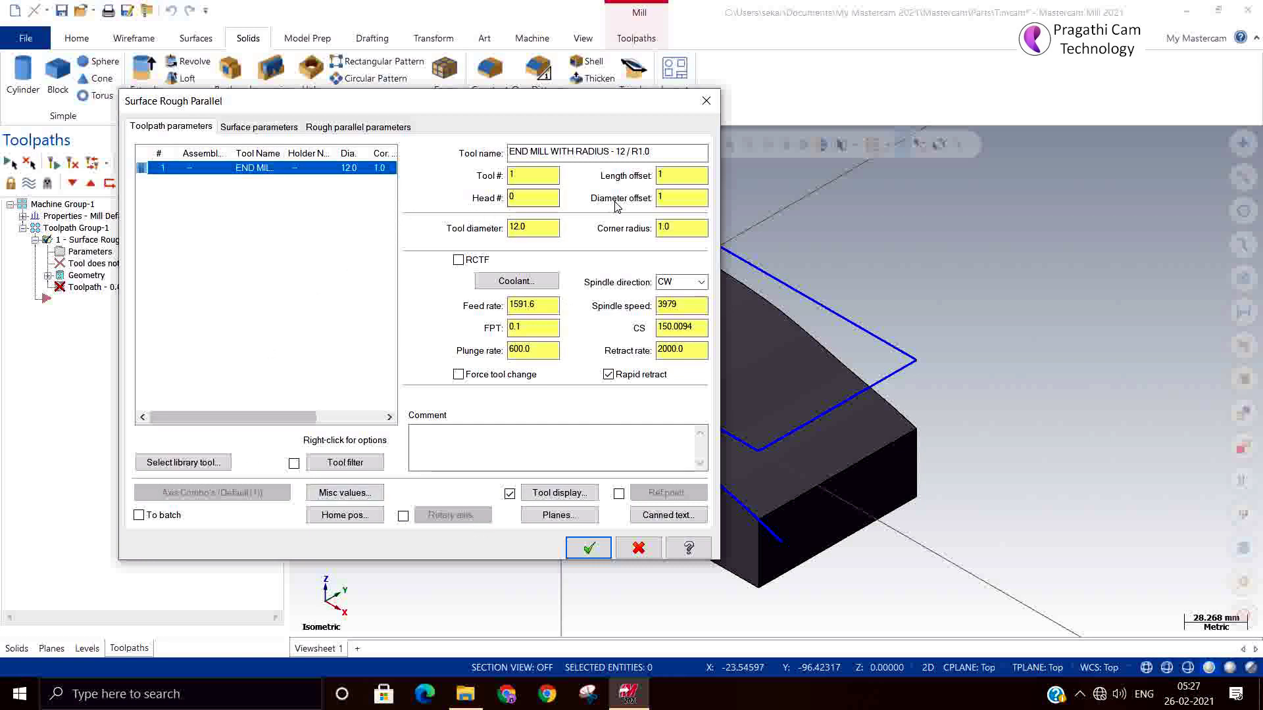
pyautogui.click(263, 127)
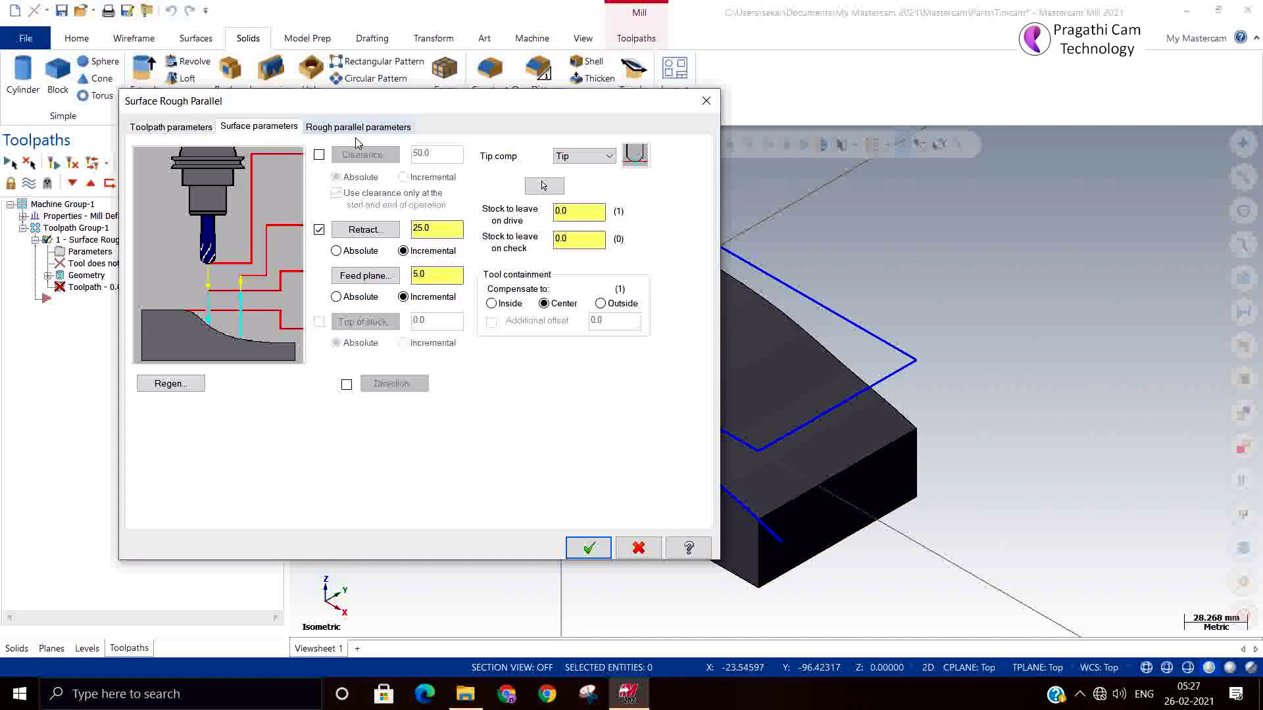
# Enable 50.0 absolute clearance and set retract and feed plane heights to absolute
pyautogui.click(319, 156)
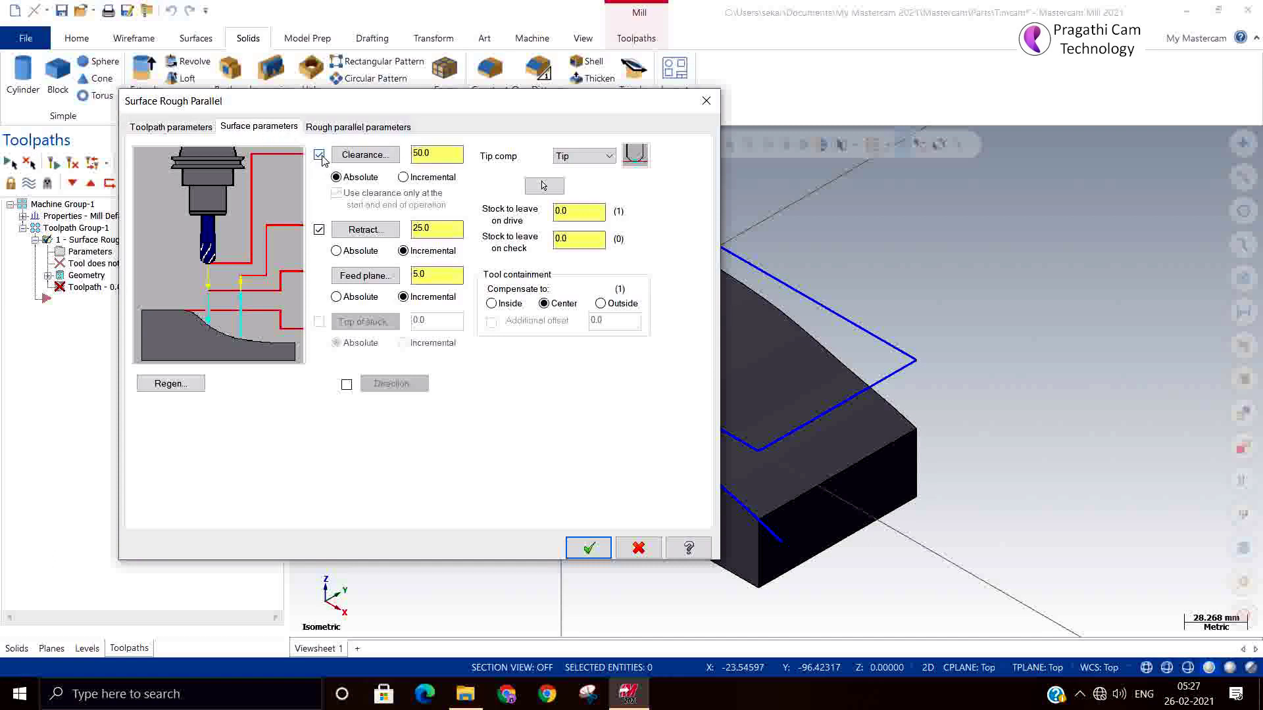
pyautogui.click(320, 156)
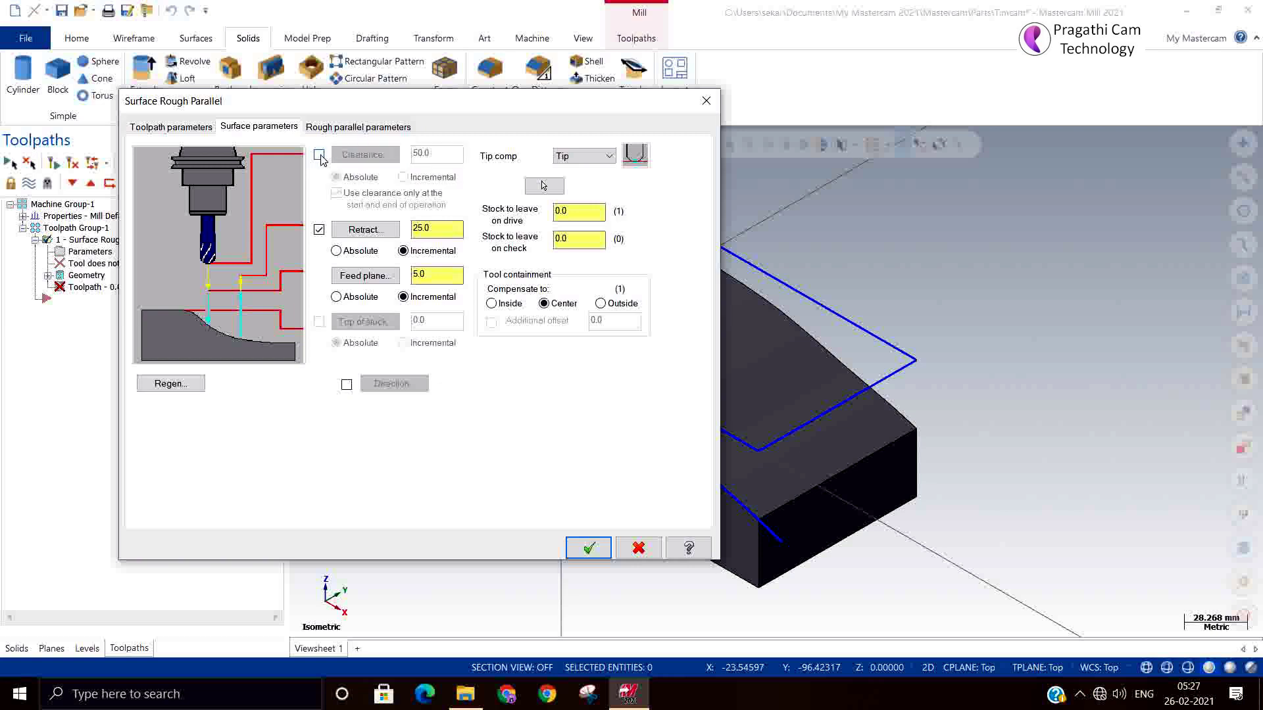
pyautogui.click(319, 156)
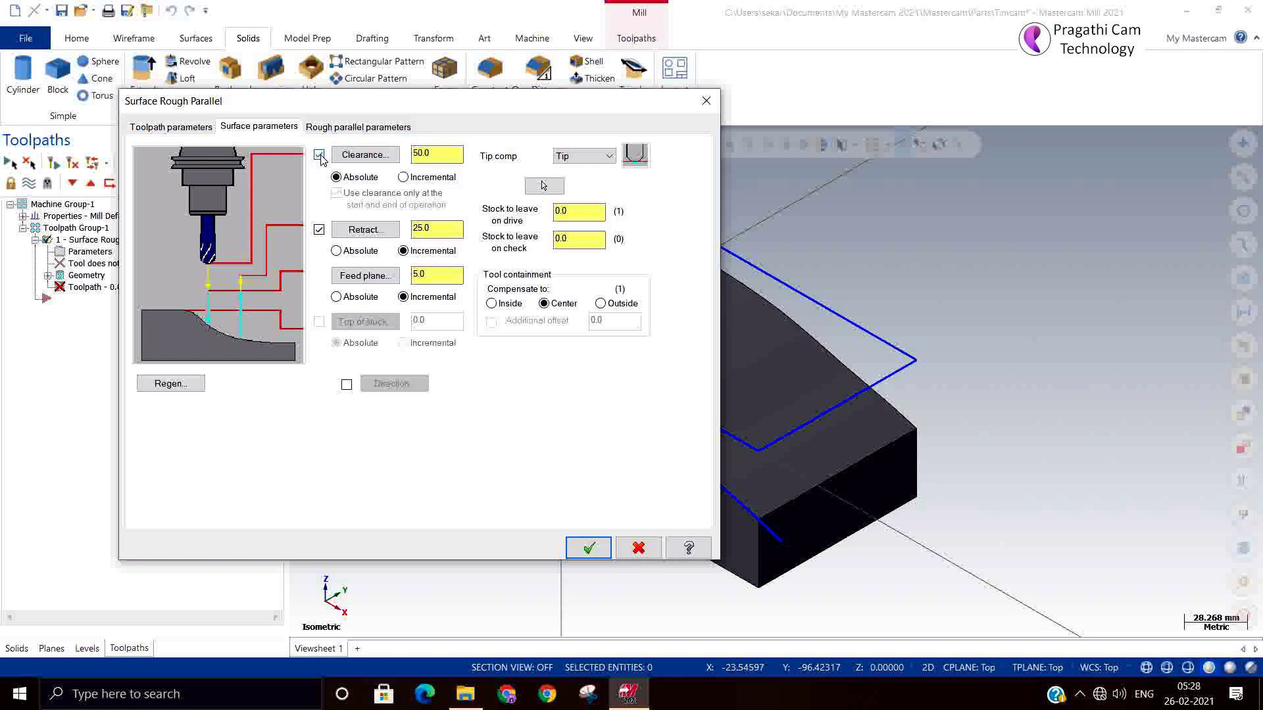
pyautogui.click(336, 251)
pyautogui.click(337, 296)
pyautogui.click(422, 252)
pyautogui.click(432, 304)
pyautogui.click(346, 296)
pyautogui.click(355, 255)
# Try Center tip compensation, then set it back to Tip
pyautogui.click(603, 159)
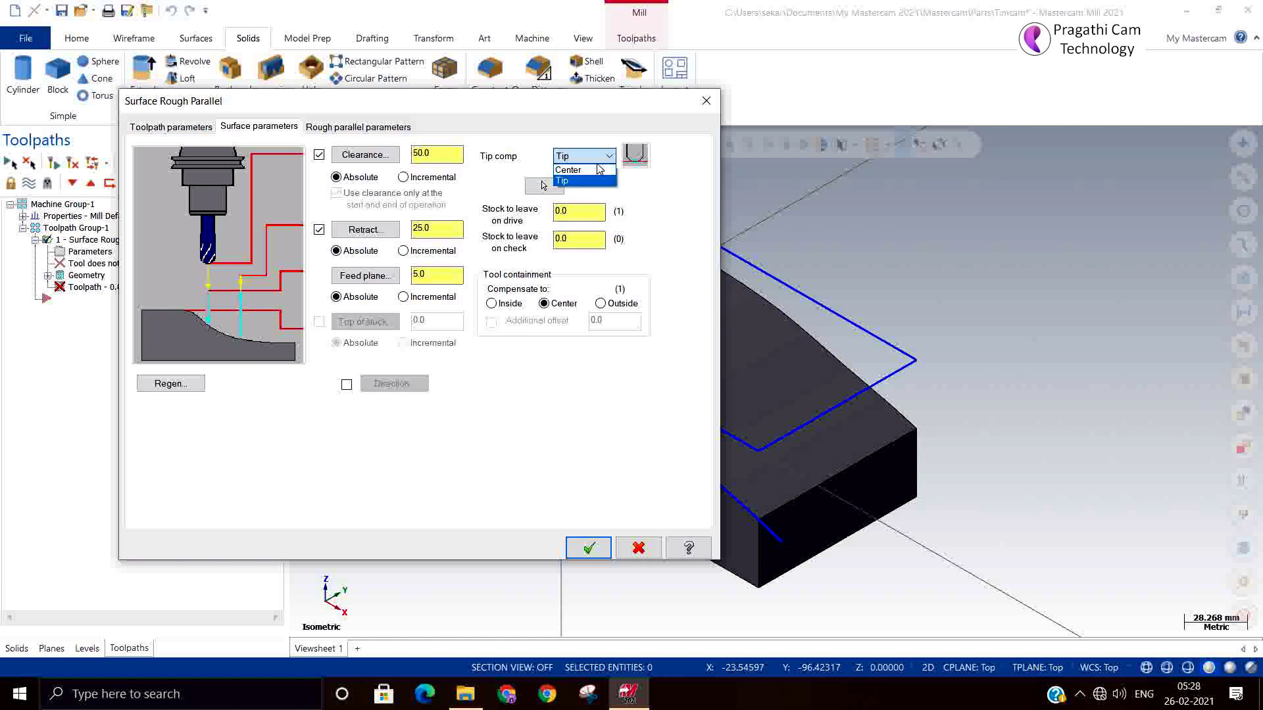
pyautogui.click(584, 170)
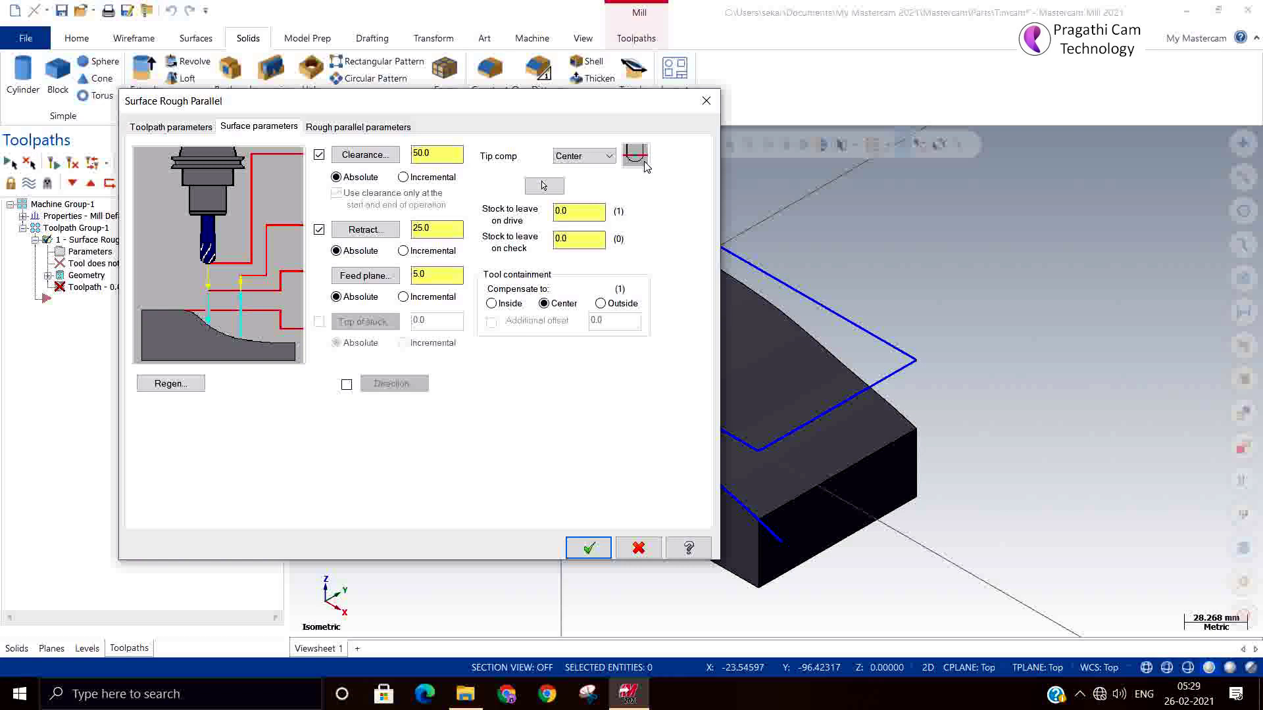
pyautogui.click(605, 160)
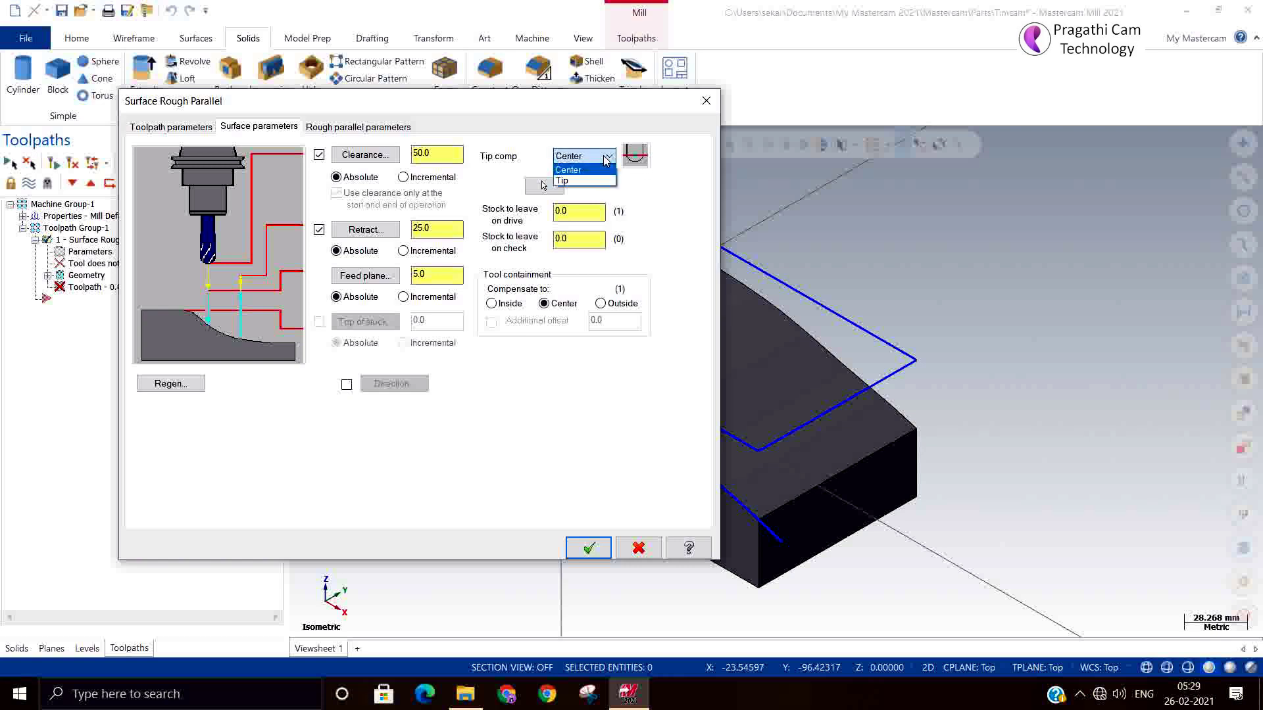
pyautogui.click(576, 184)
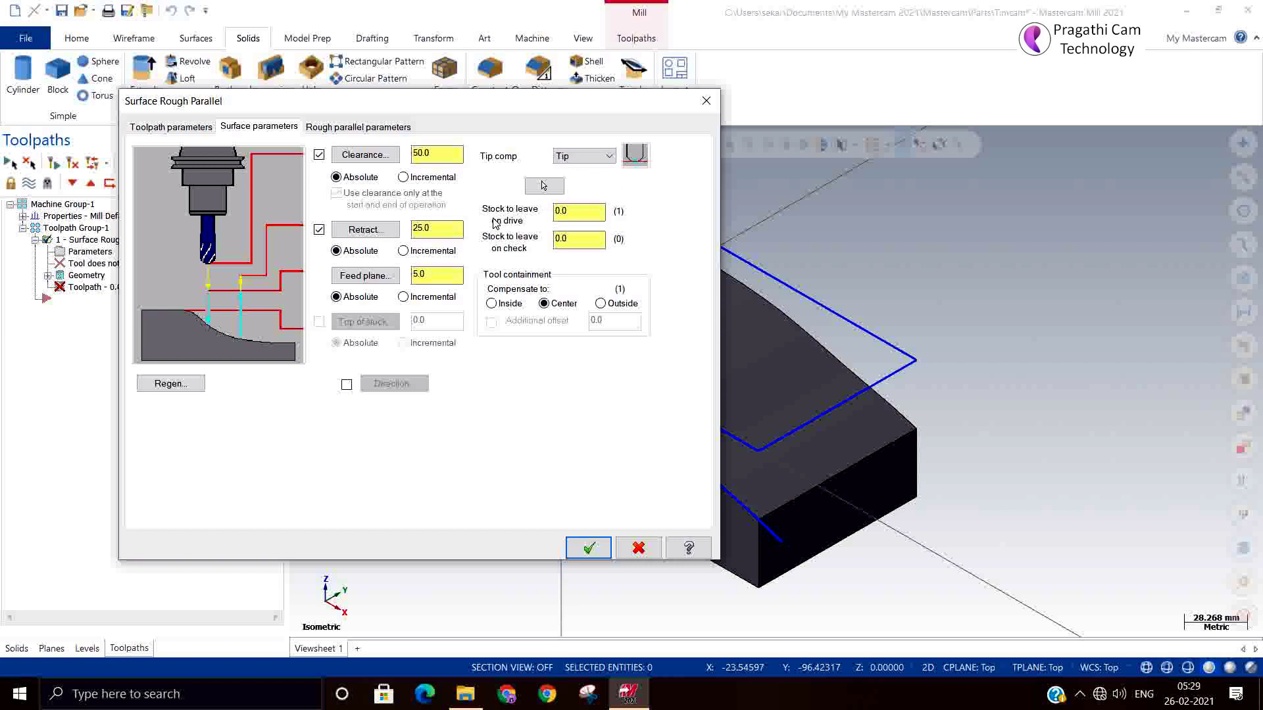
# Enter 0.25 as the drive-surface stock allowance, leaving check stock at 0.0
pyautogui.click(582, 211)
pyautogui.doubleClick(582, 212)
pyautogui.doubleClick(583, 238)
pyautogui.doubleClick(583, 212)
pyautogui.press('BackSpace')
pyautogui.write('2')
pyautogui.press('BackSpace')
pyautogui.write('0.')
pyautogui.write('25')
pyautogui.click(592, 237)
# Set tool containment compensation to Center after trying Inside and Outside
pyautogui.click(513, 309)
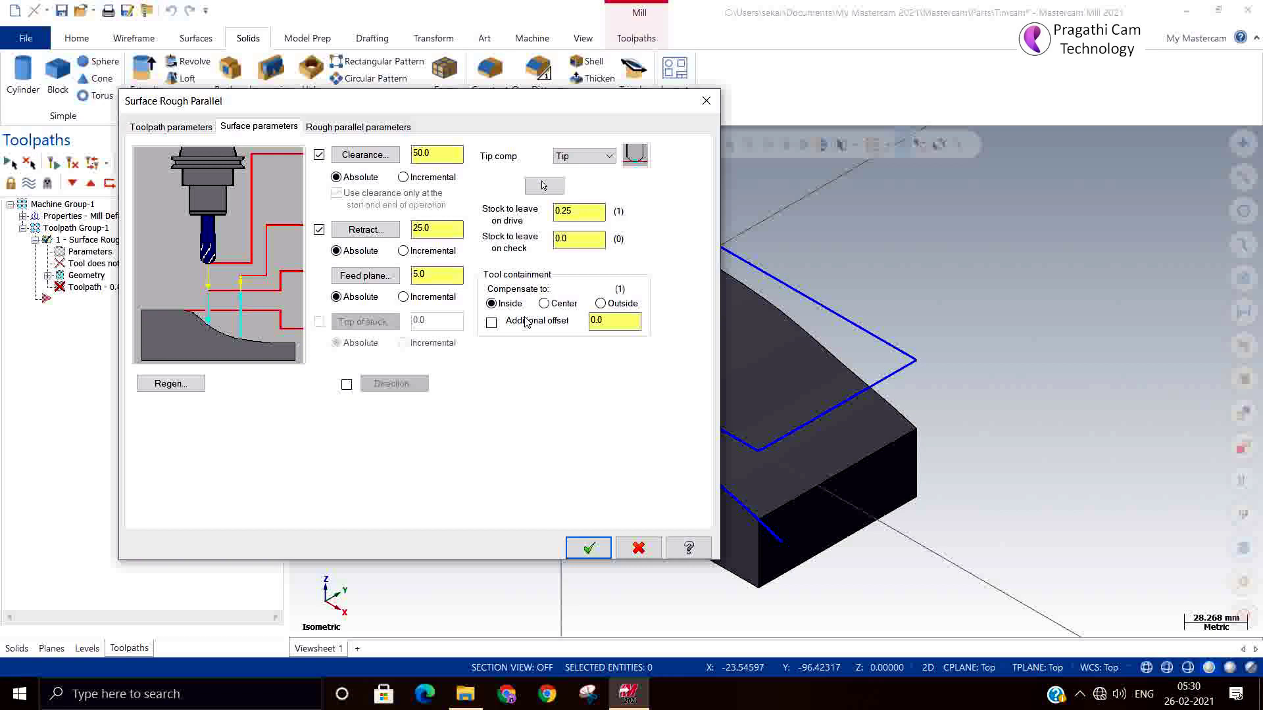
pyautogui.doubleClick(613, 320)
pyautogui.click(544, 304)
pyautogui.click(601, 304)
pyautogui.click(598, 321)
pyautogui.click(545, 304)
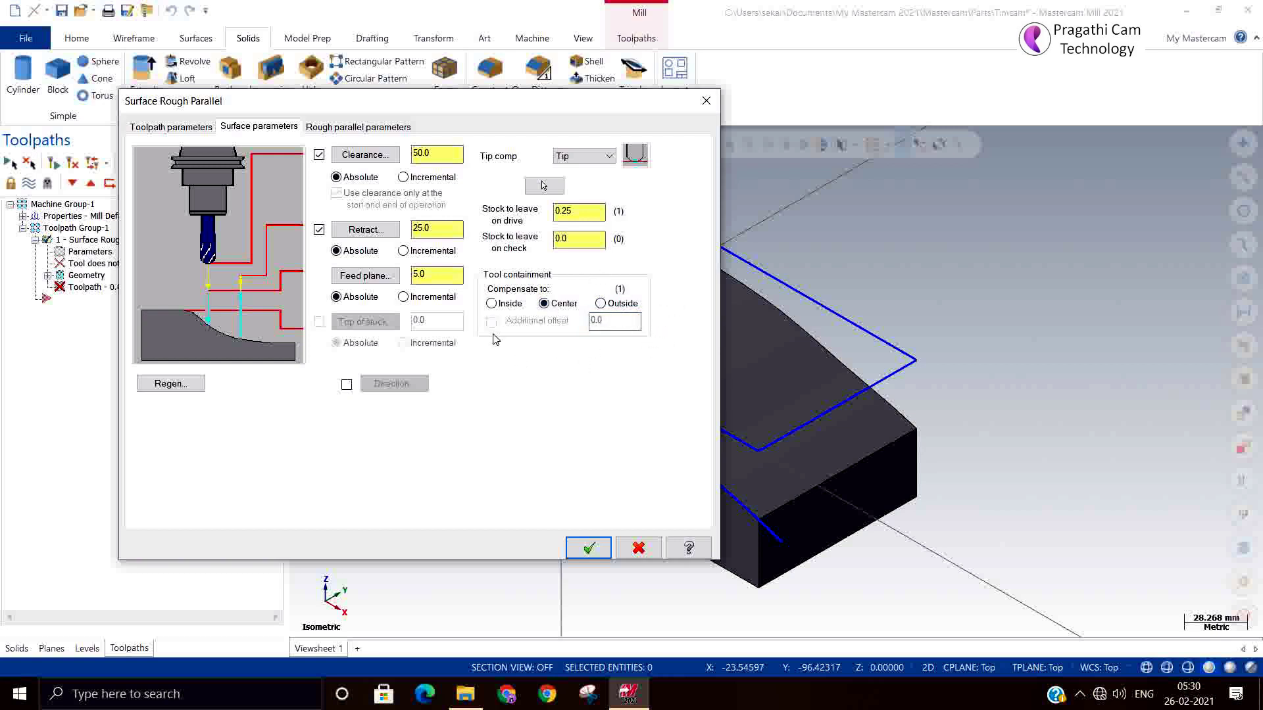
pyautogui.click(359, 126)
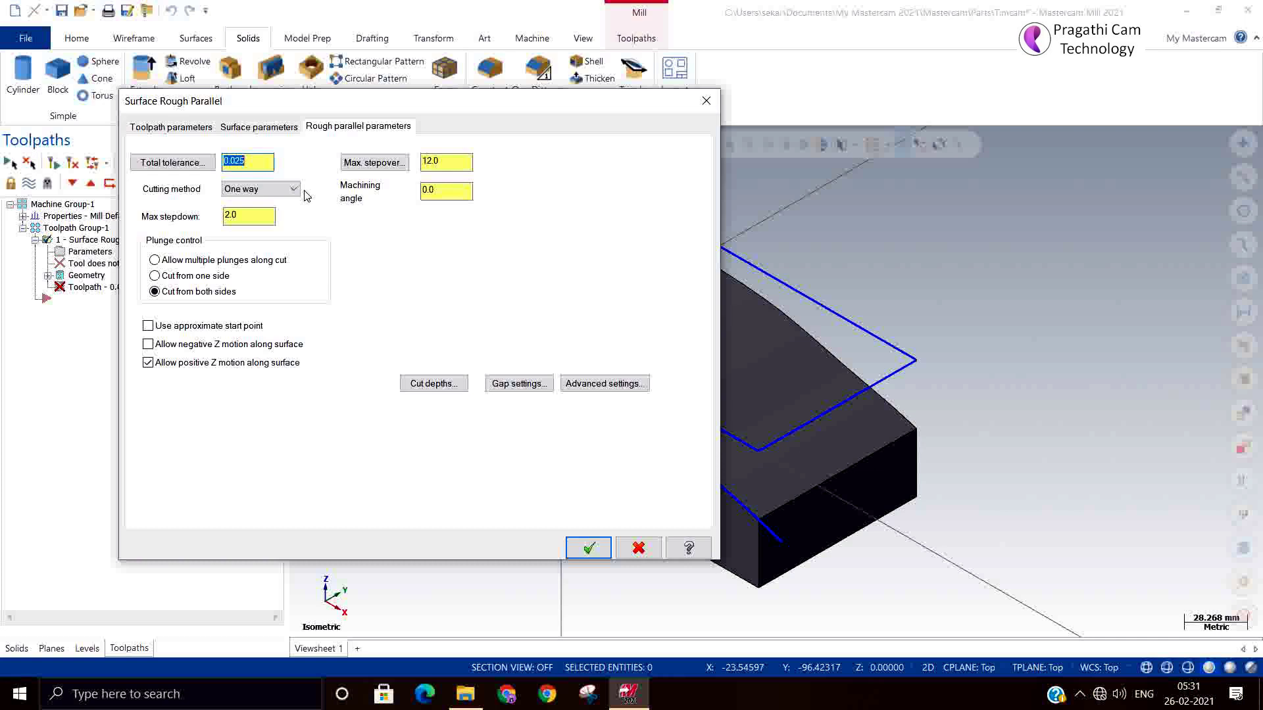
pyautogui.click(283, 189)
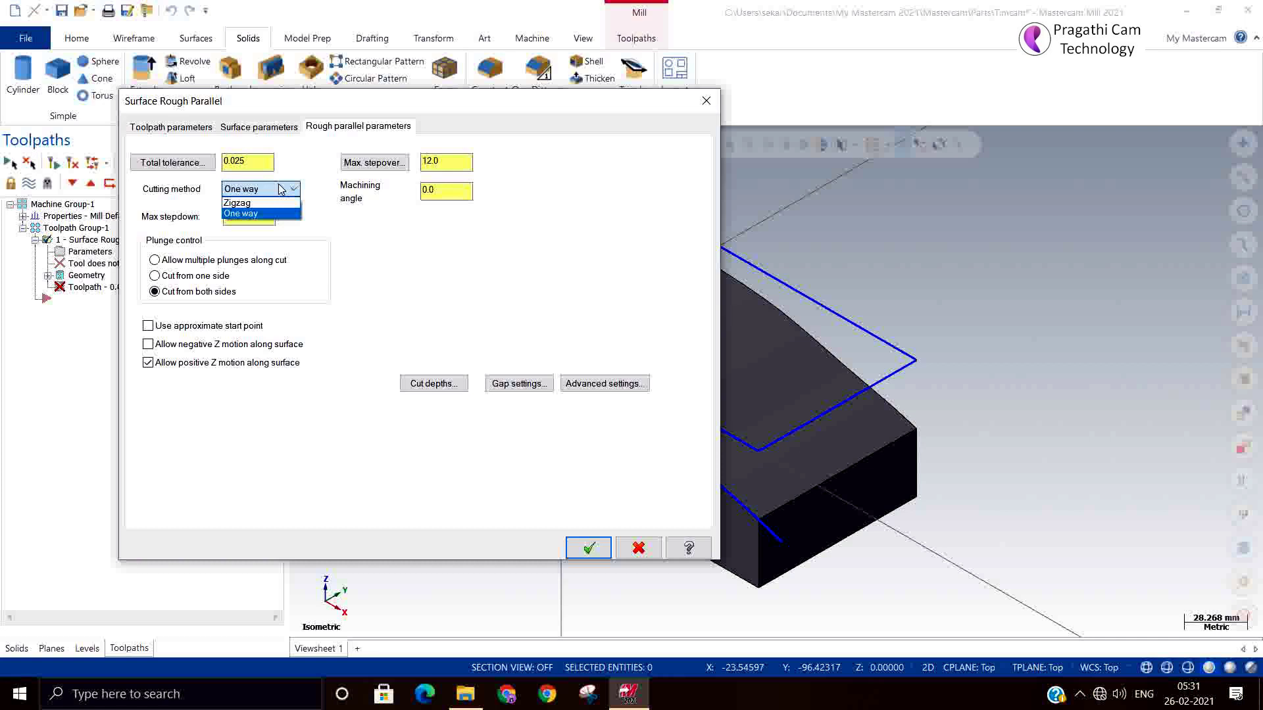
pyautogui.click(265, 215)
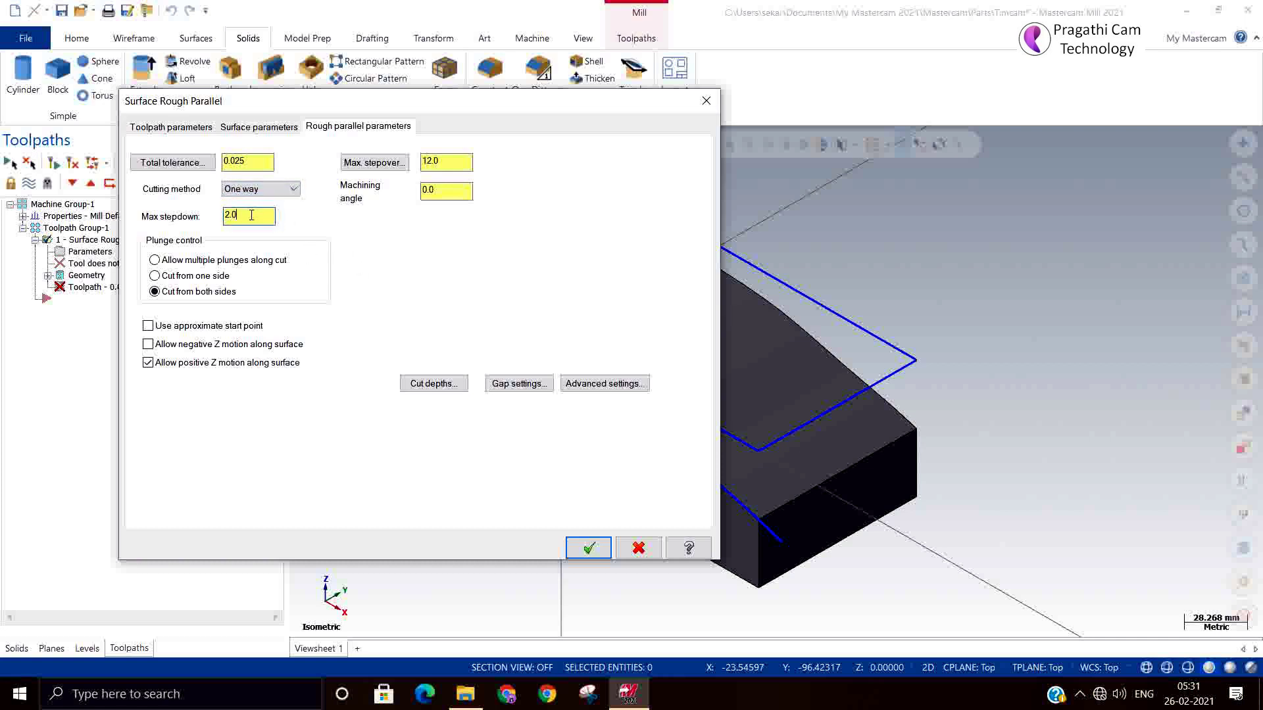
pyautogui.moveTo(255, 214); pyautogui.dragTo(131, 221)
# Change max stepover from 12.0 to 7.0 and generate the roughing toolpath
pyautogui.click(431, 162)
pyautogui.doubleClick(431, 162)
pyautogui.click(199, 126)
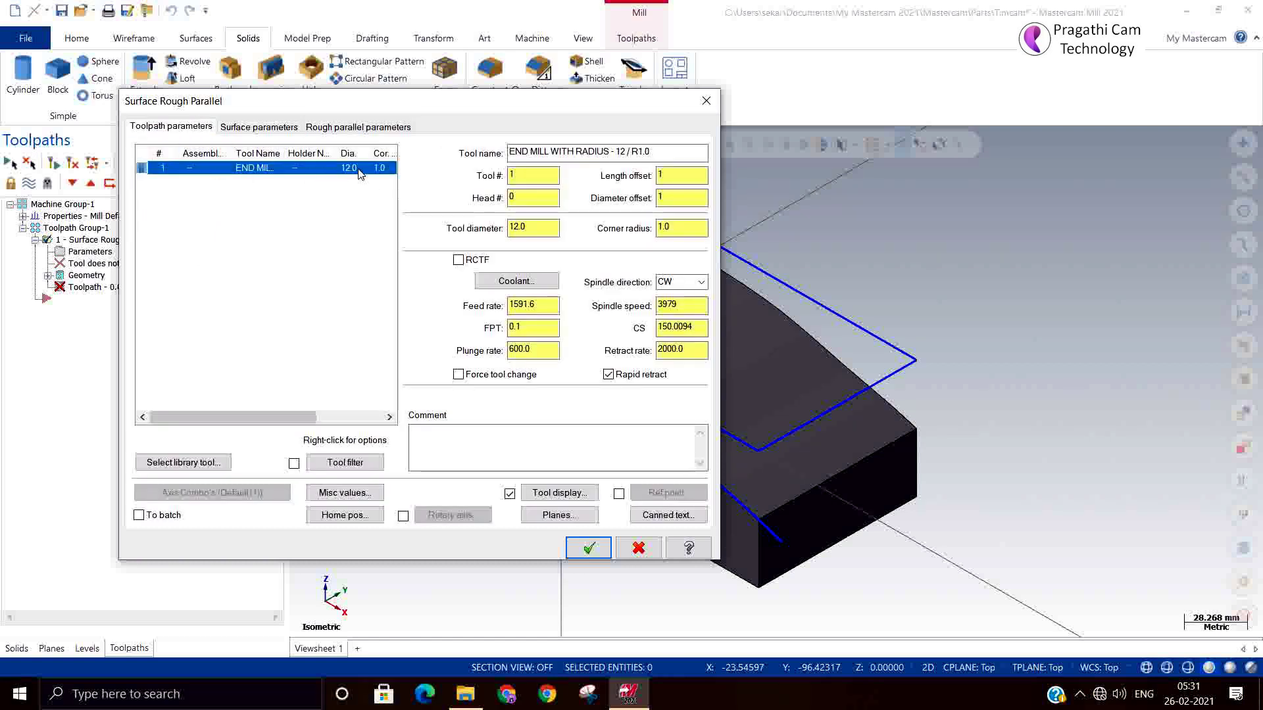
pyautogui.click(370, 131)
pyautogui.press('Tab')
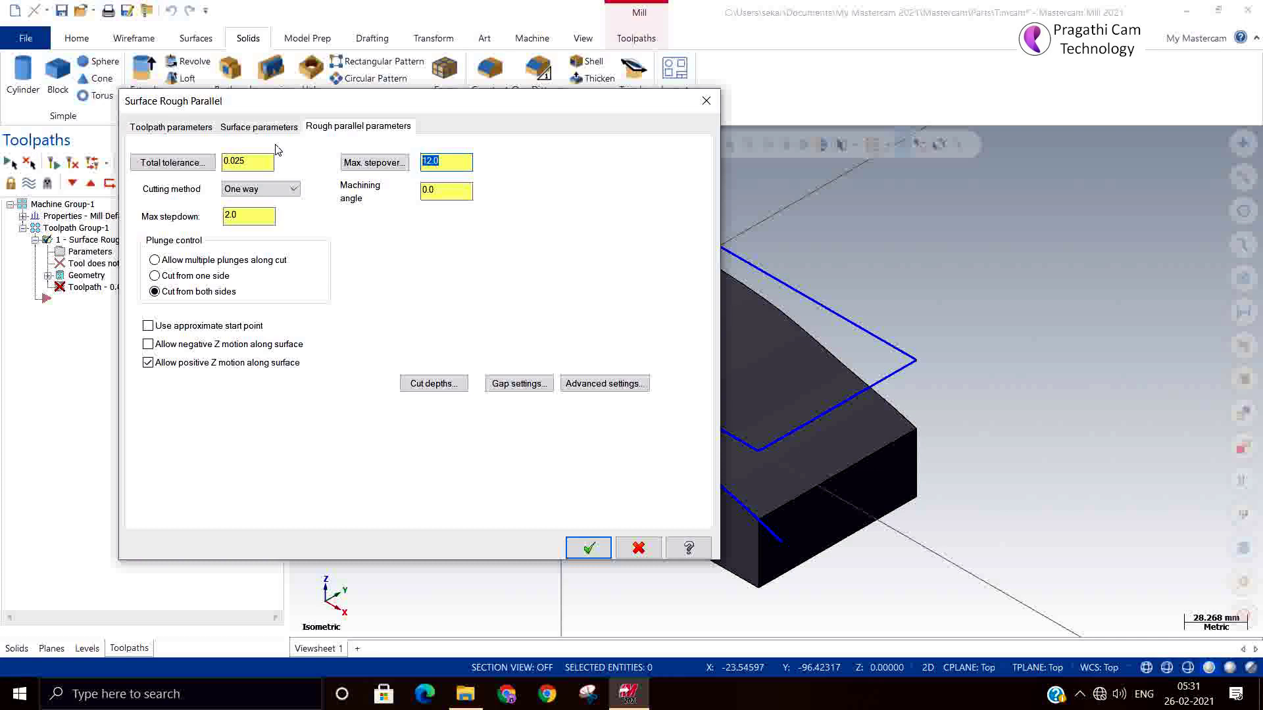
pyautogui.write('6')
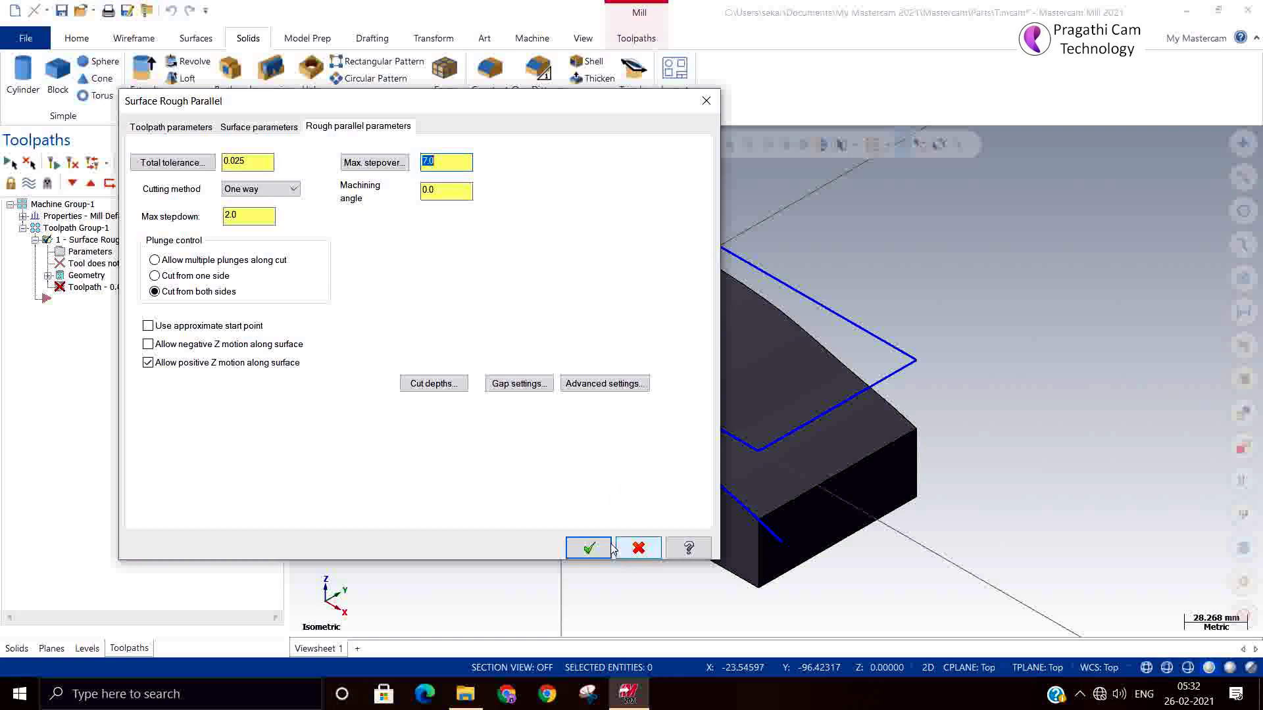
pyautogui.click(588, 548)
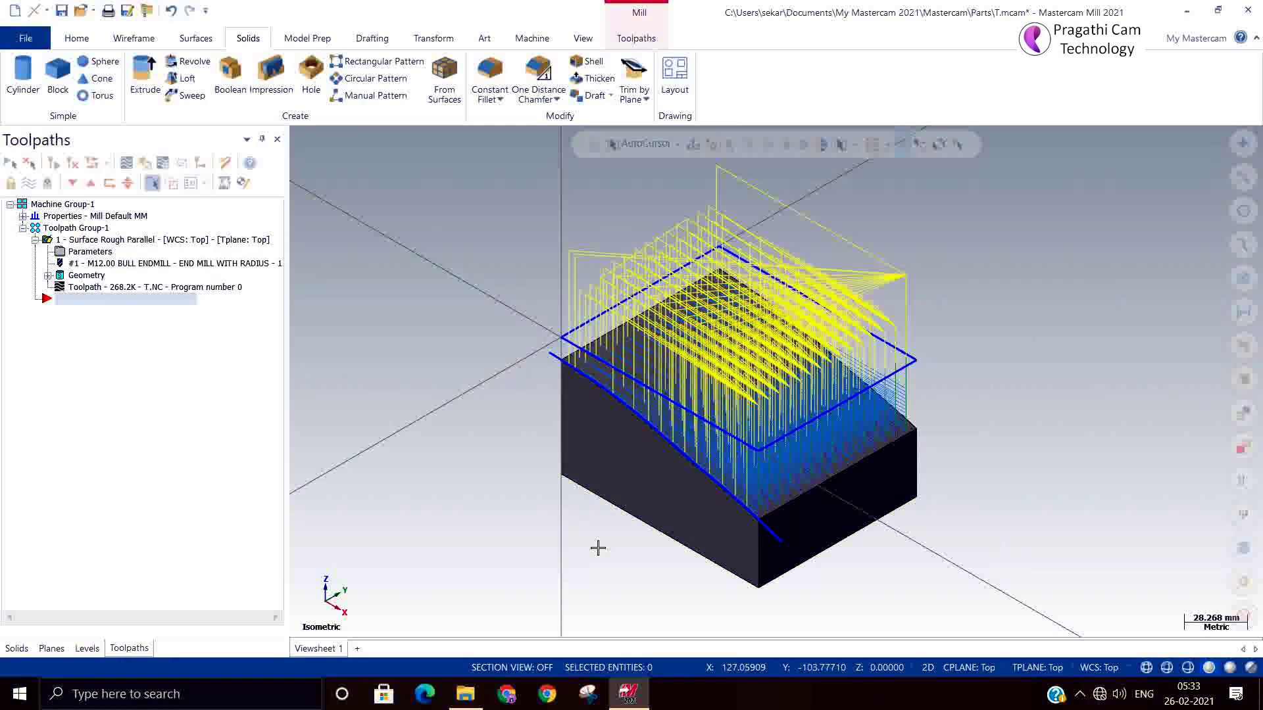
# Show the block in isometric view and start the roughing toolpath's backplot
pyautogui.moveTo(685, 578)
pyautogui.mouseDown(button='middle')
pyautogui.moveTo(704, 524)
pyautogui.moveTo(707, 534)
pyautogui.mouseUp(button='middle')
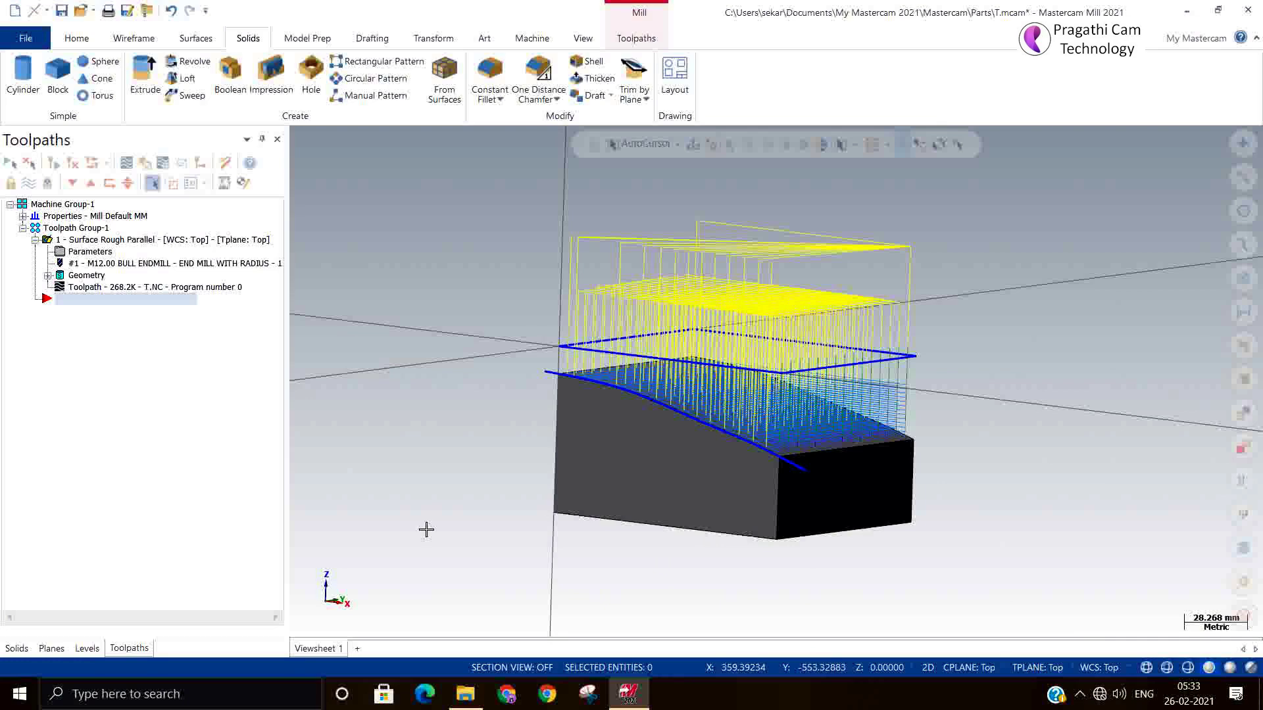
pyautogui.rightClick(406, 418)
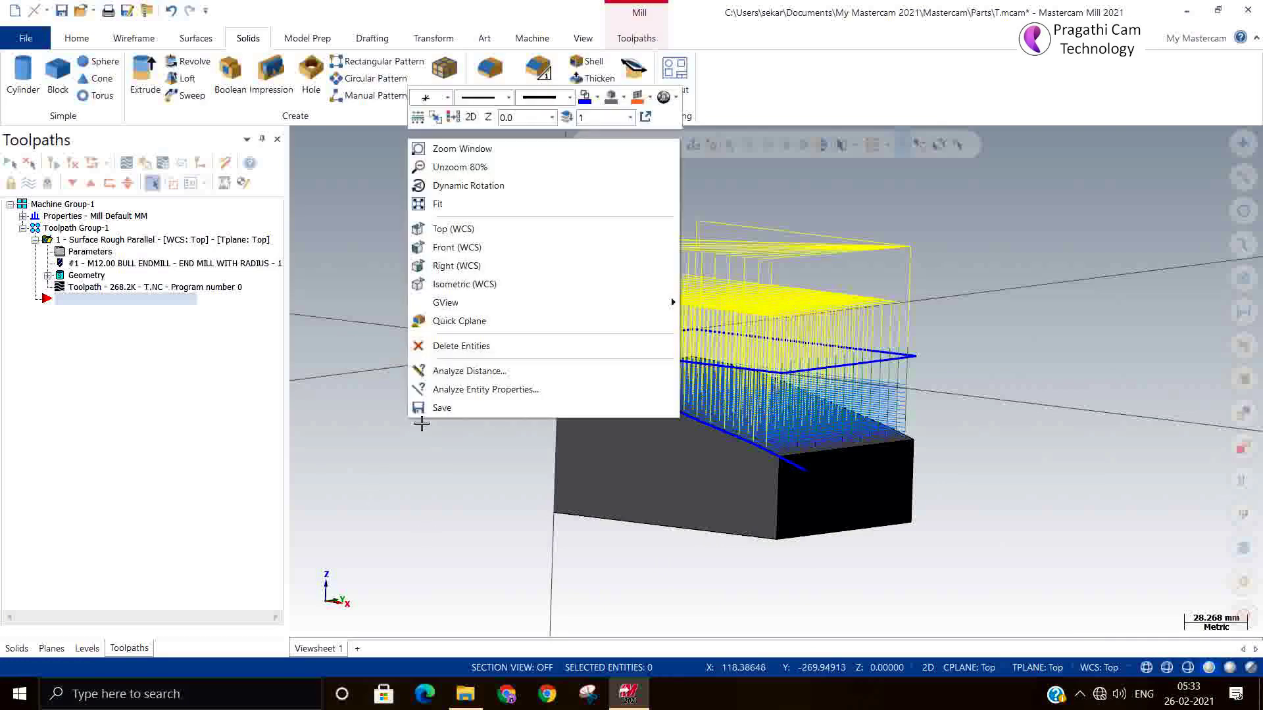
pyautogui.click(454, 284)
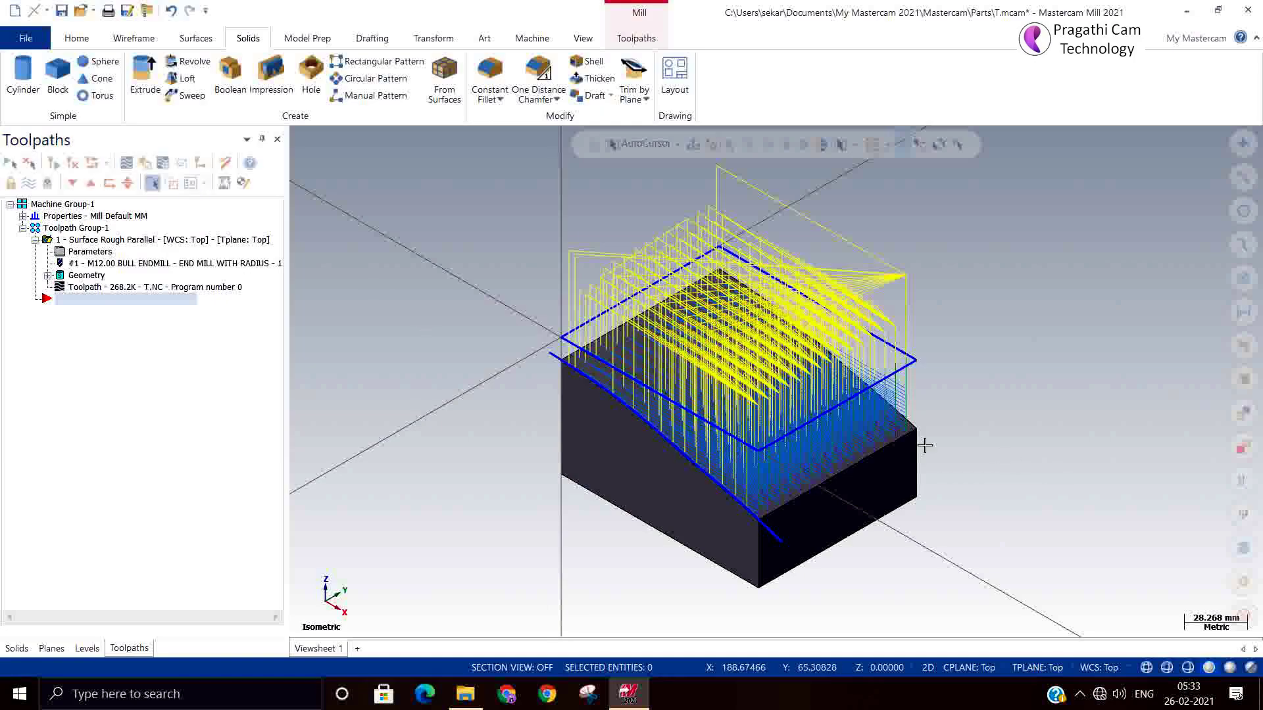
pyautogui.moveTo(924, 443)
pyautogui.mouseDown(button='middle')
pyautogui.moveTo(1126, 456)
pyautogui.moveTo(1136, 434)
pyautogui.moveTo(1150, 471)
pyautogui.moveTo(1164, 471)
pyautogui.moveTo(1146, 492)
pyautogui.mouseUp(button='middle')
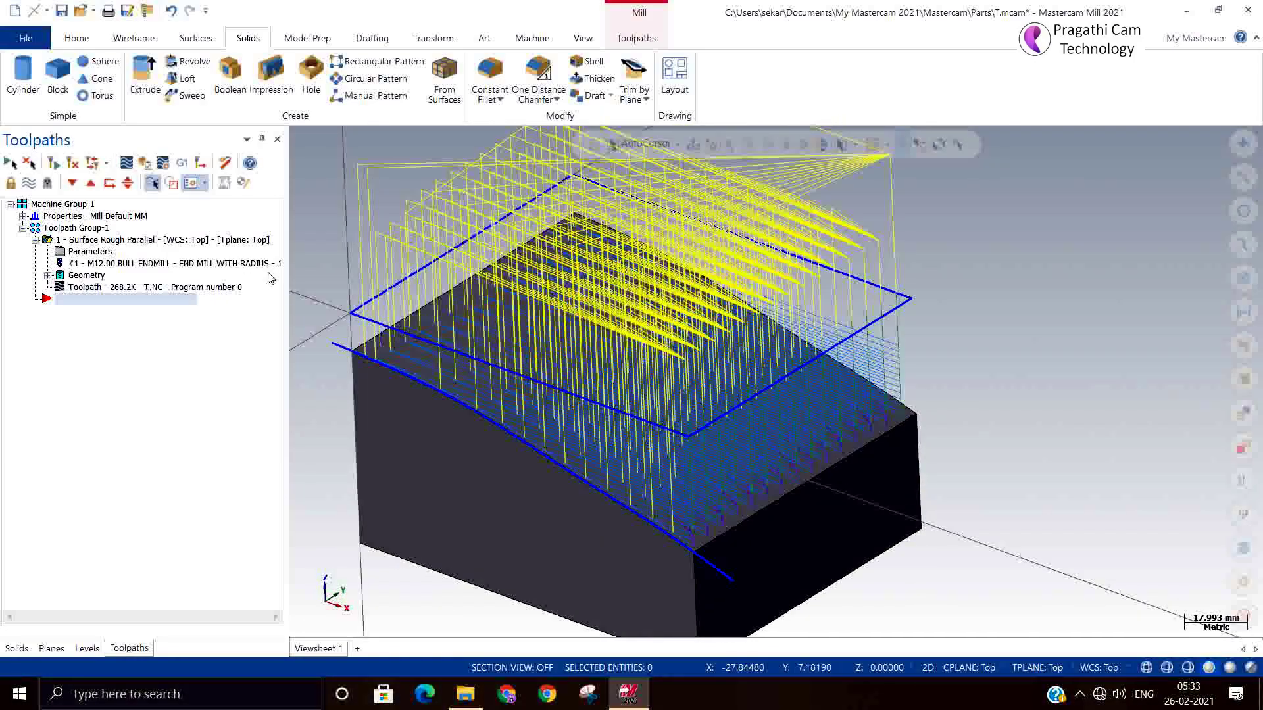
pyautogui.click(126, 162)
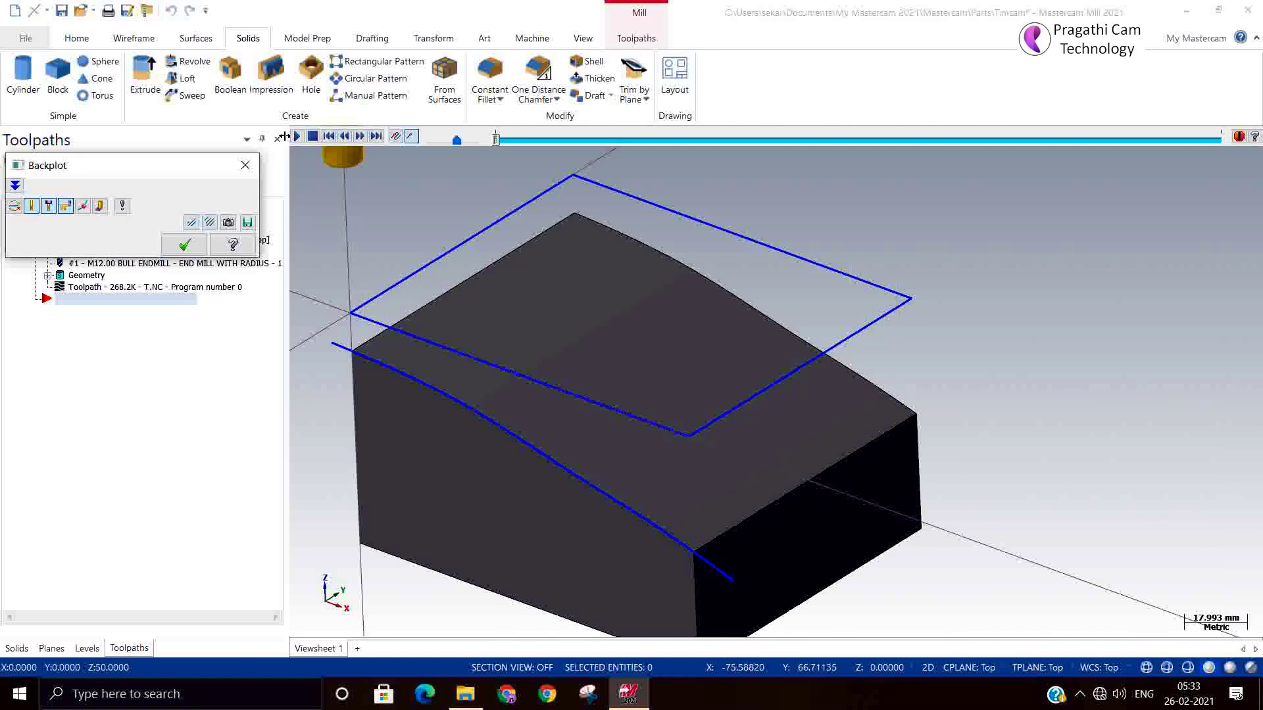
# Play the backplot through, close it, and reopen the Surface Rough Parallel parameters
pyautogui.click(296, 136)
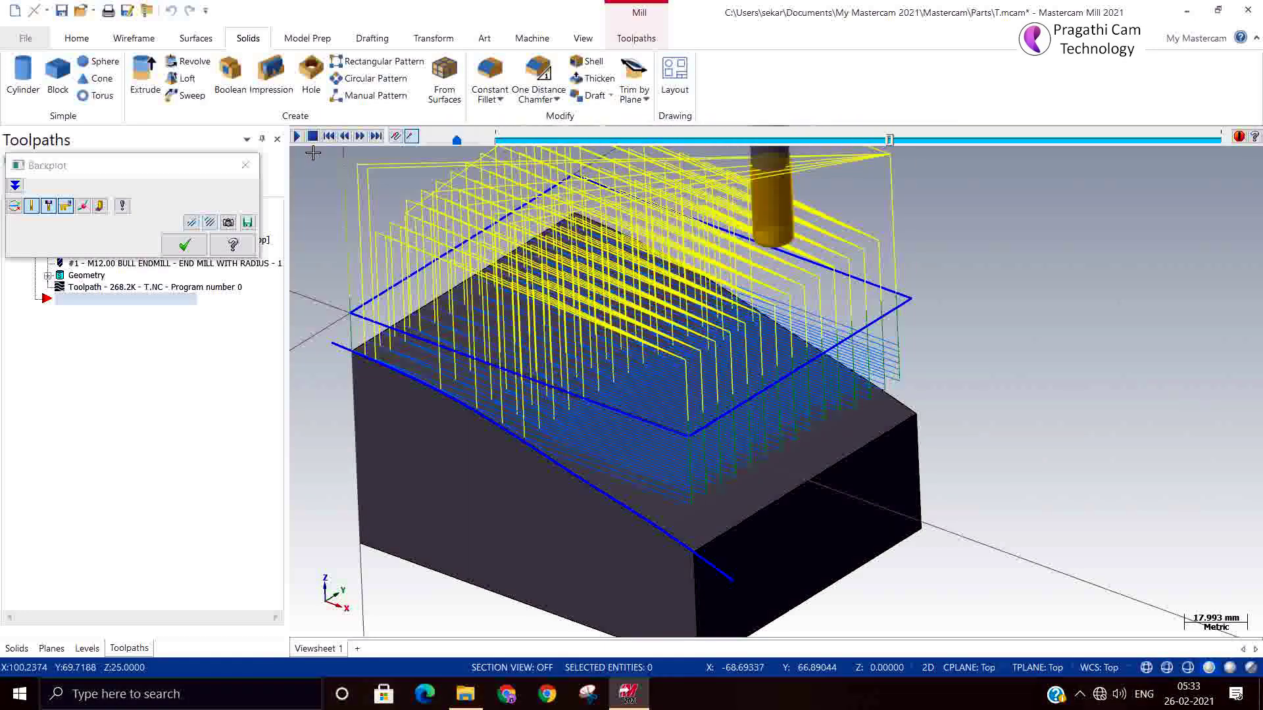
pyautogui.click(186, 245)
pyautogui.click(90, 252)
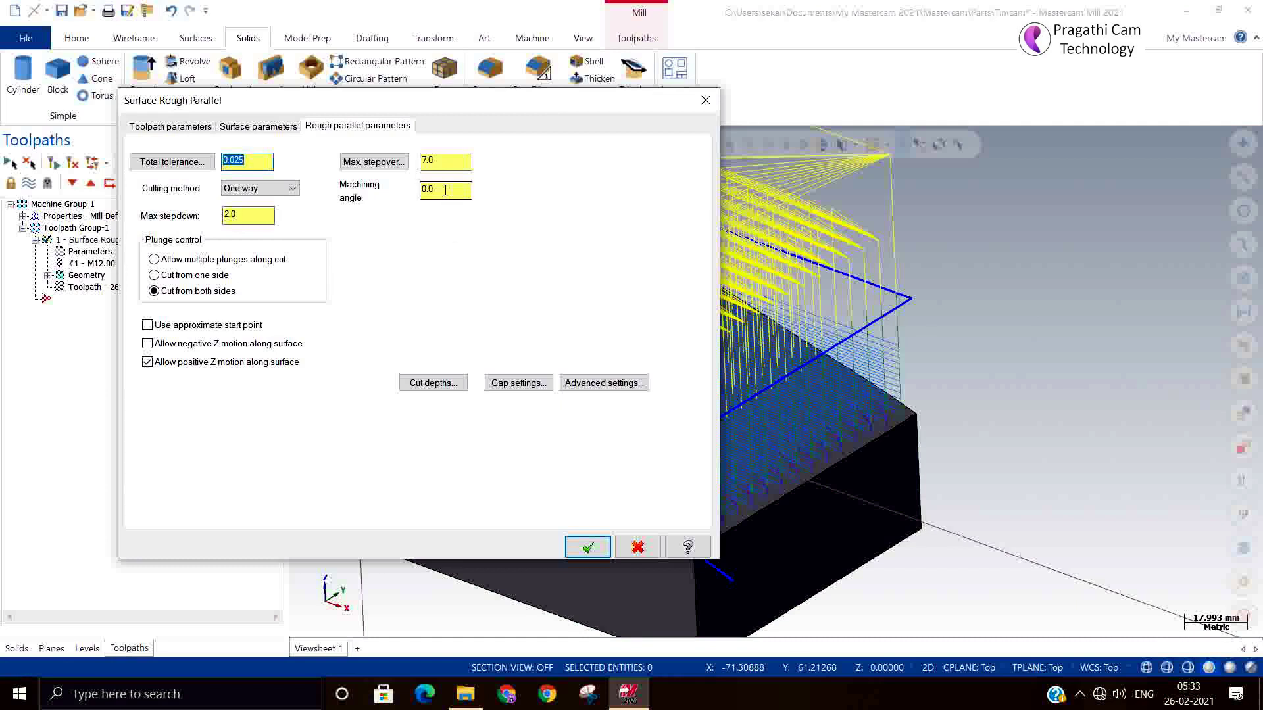
# Change the roughing machining angle from 0 to 90 and regenerate the toolpath
pyautogui.click(445, 190)
pyautogui.write('90')
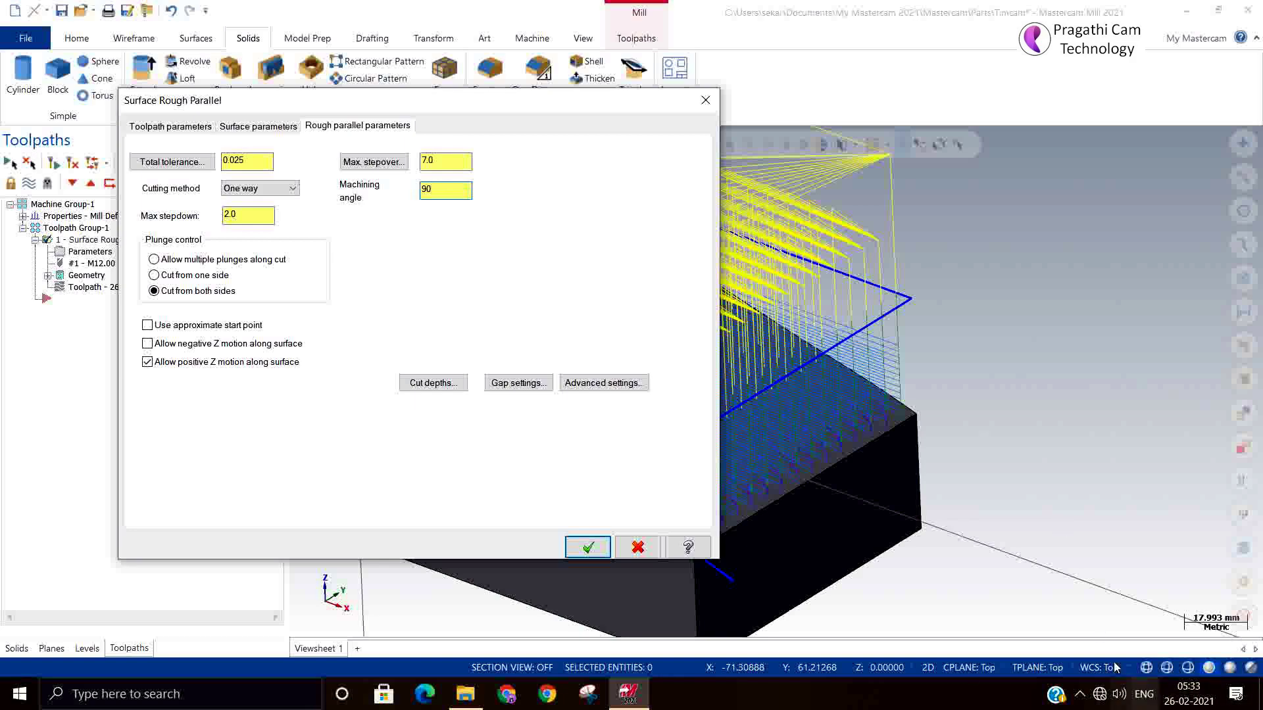
pyautogui.click(588, 547)
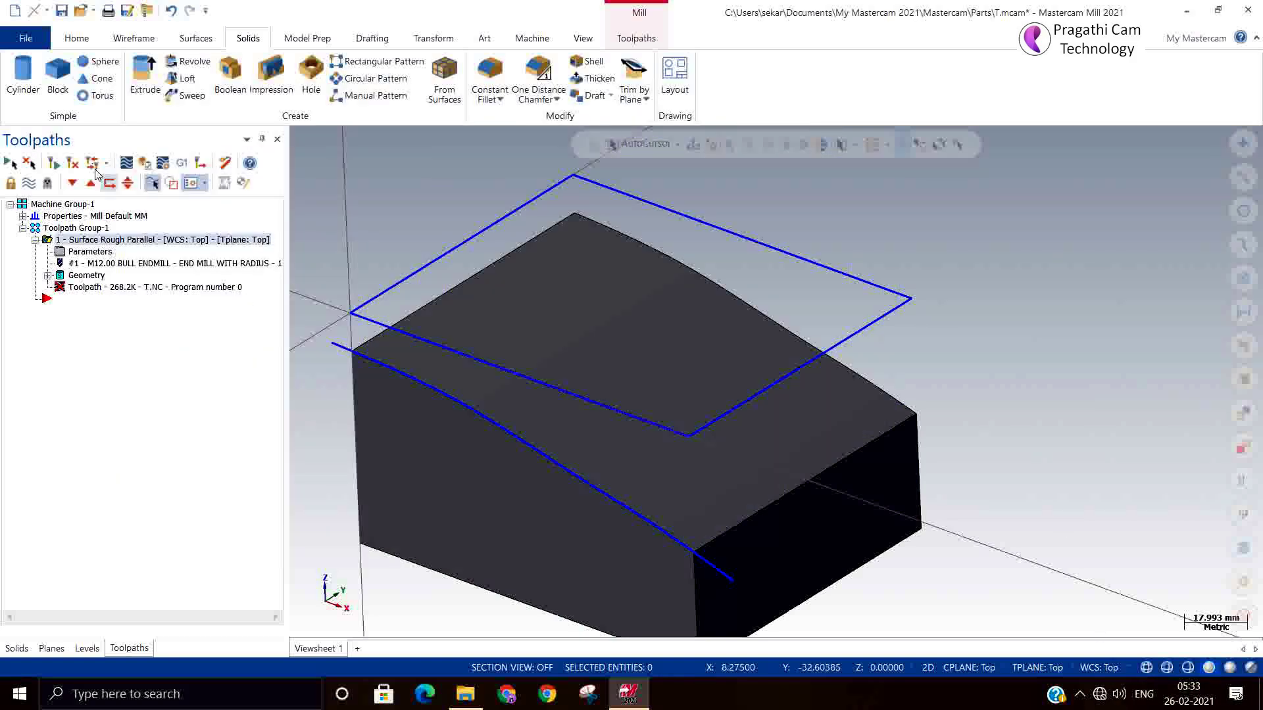
pyautogui.click(65, 164)
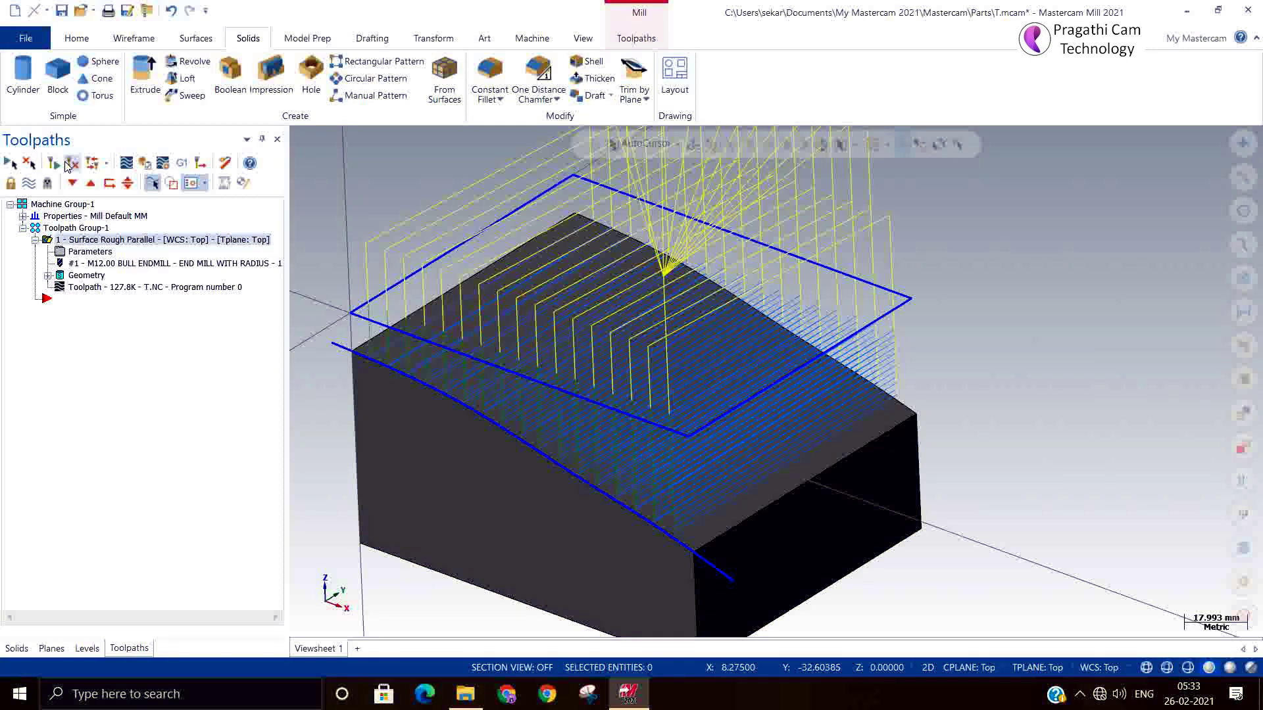
# Backplot the regenerated 127.8K toolpath, then reopen the Surface Rough Parallel parameters
pyautogui.click(127, 163)
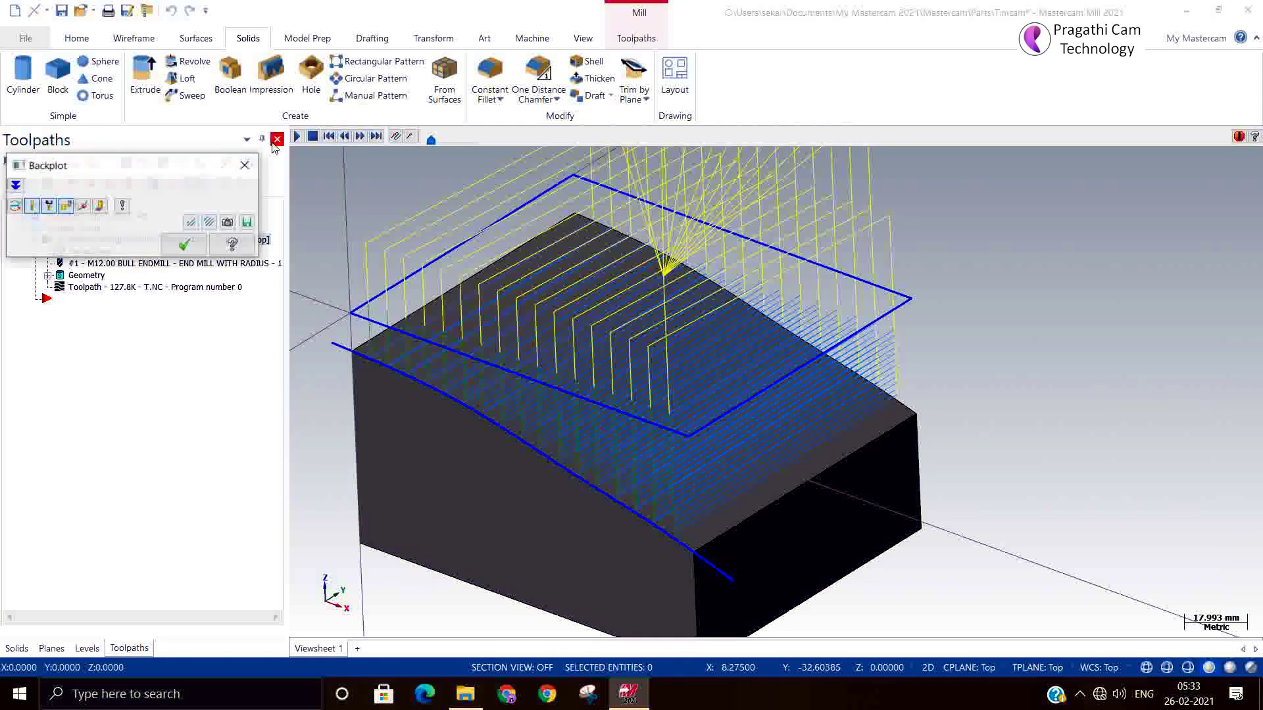
pyautogui.click(296, 137)
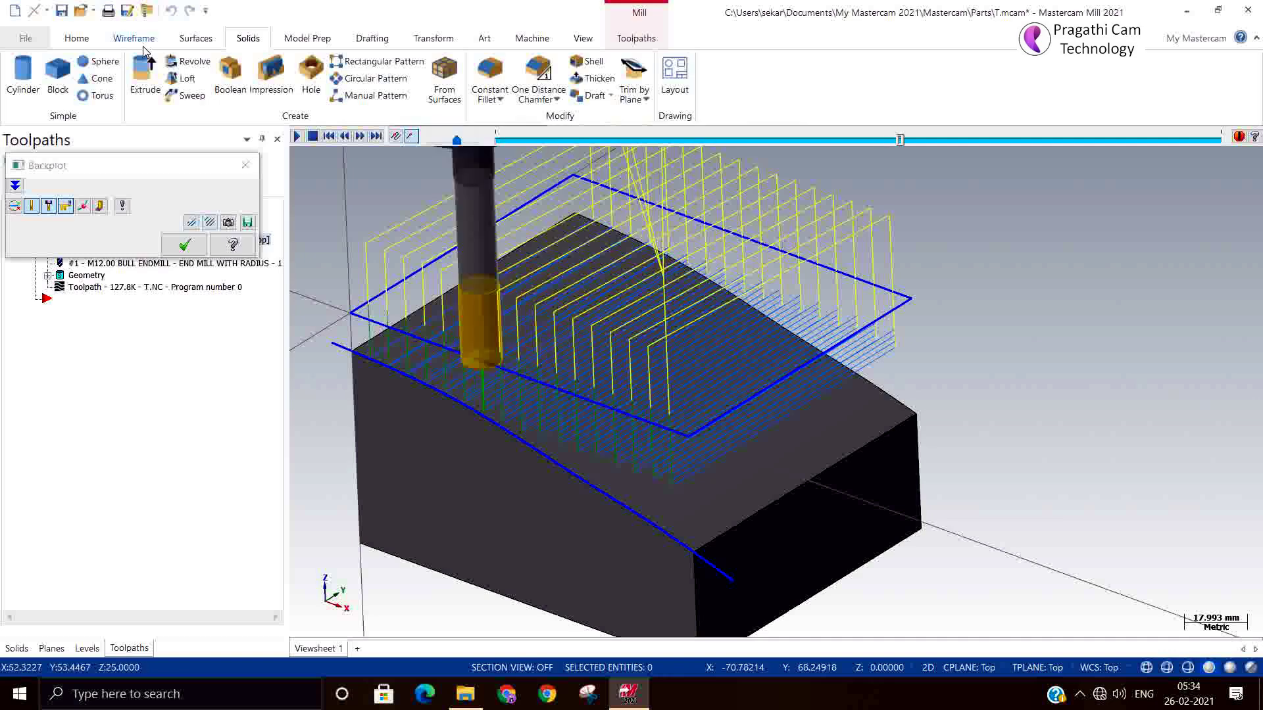
pyautogui.click(184, 244)
pyautogui.click(91, 253)
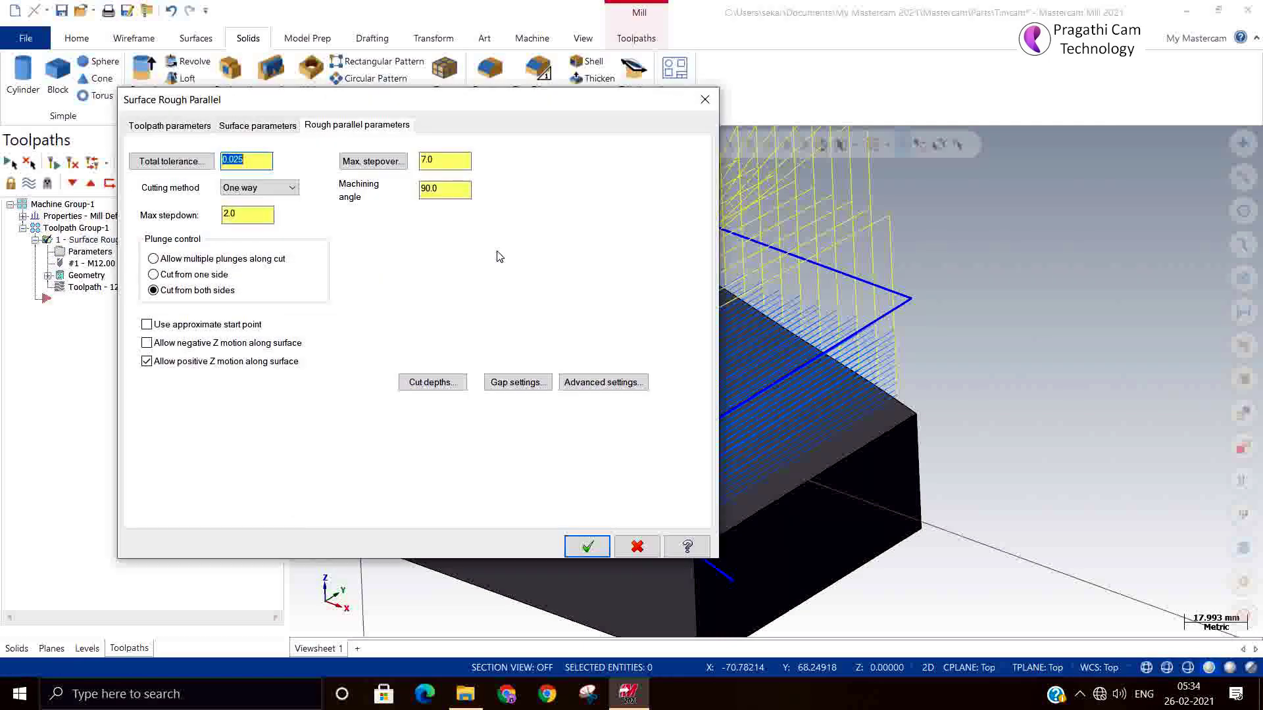
# Accept the revised 90° roughing parameters and regenerate the toolpath to 274.0K
pyautogui.click(450, 192)
pyautogui.click(586, 546)
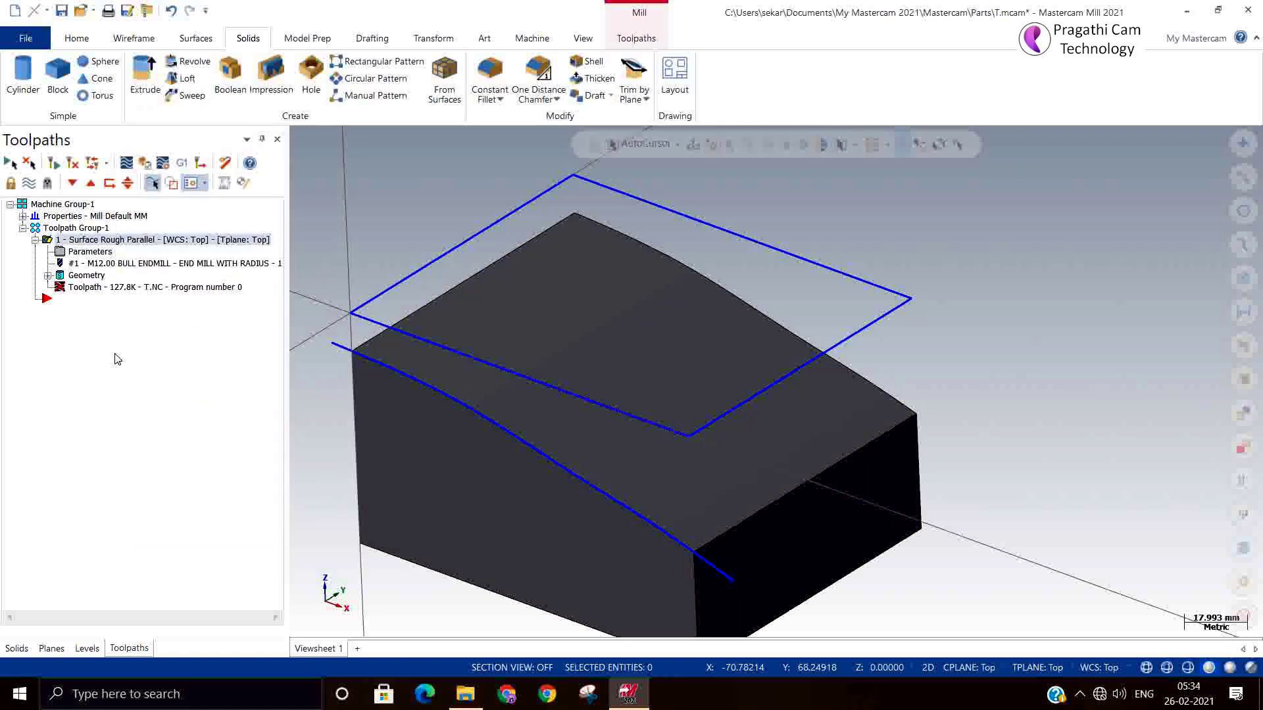
pyautogui.click(73, 164)
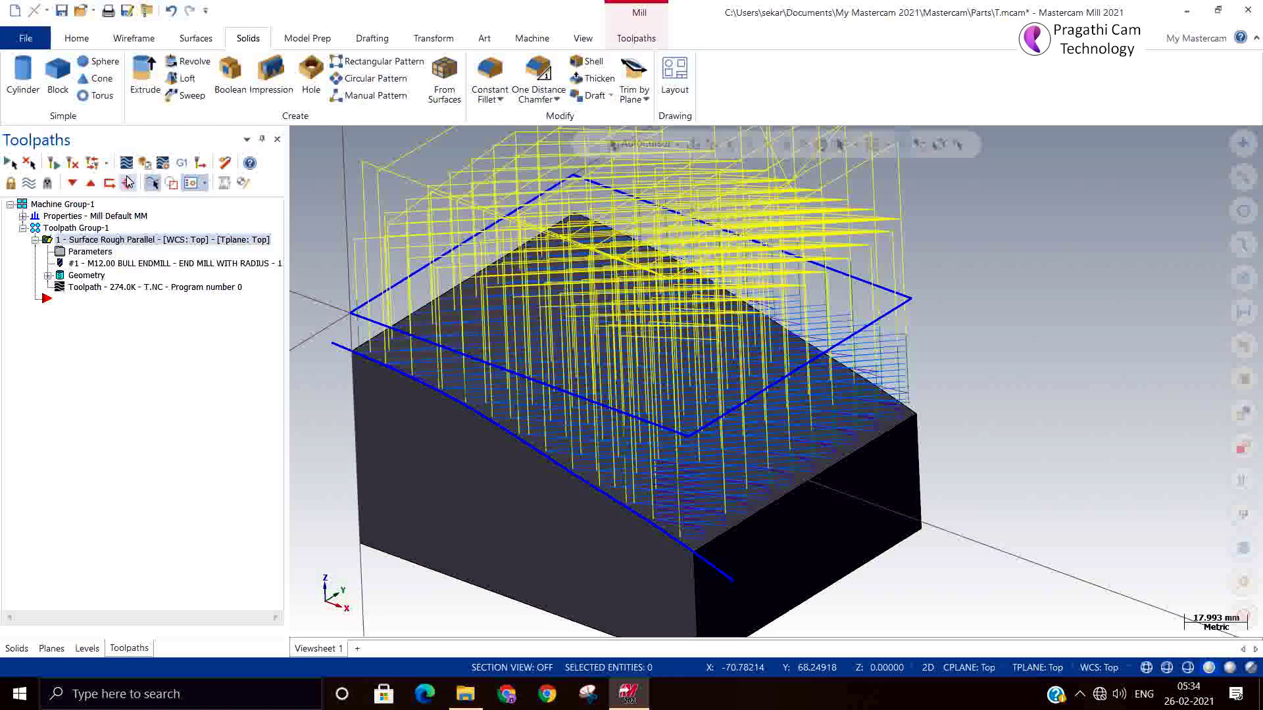
# Backplot the updated toolpath, checking its passes from Front and Isometric views
pyautogui.click(219, 164)
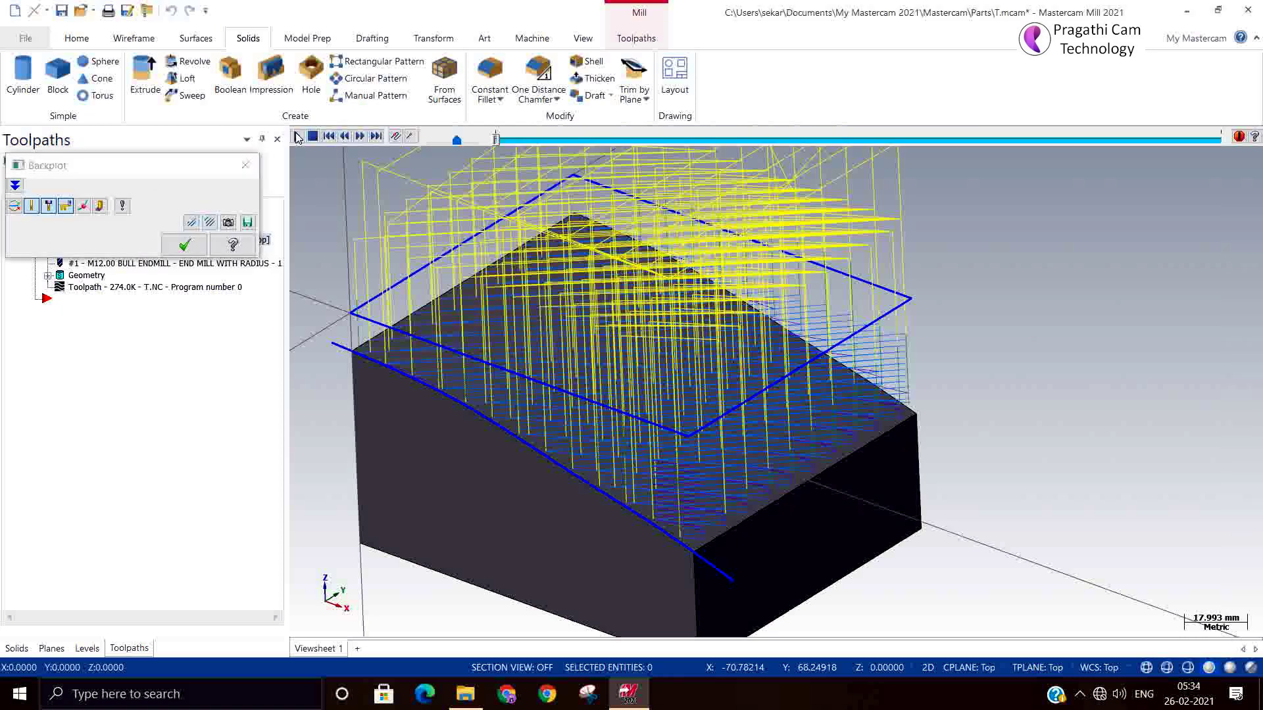
pyautogui.click(297, 137)
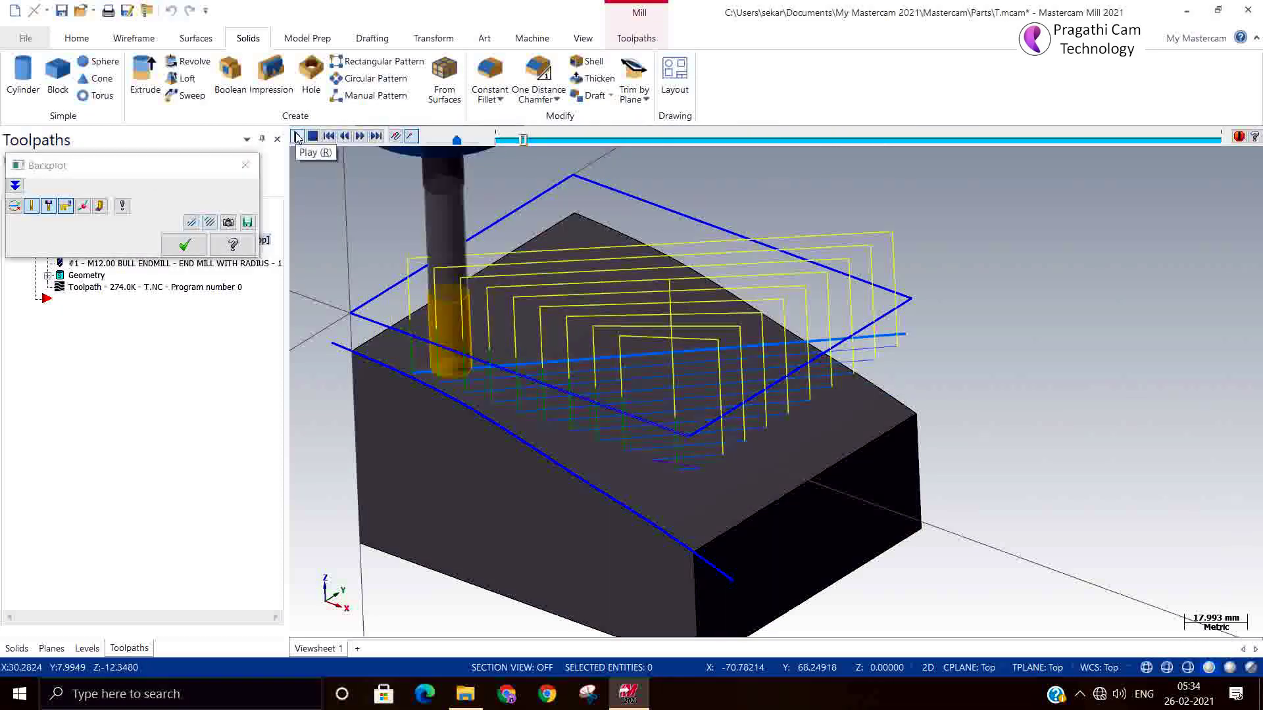
pyautogui.hotkey('alt', '2')
pyautogui.hotkey('alt', '7')
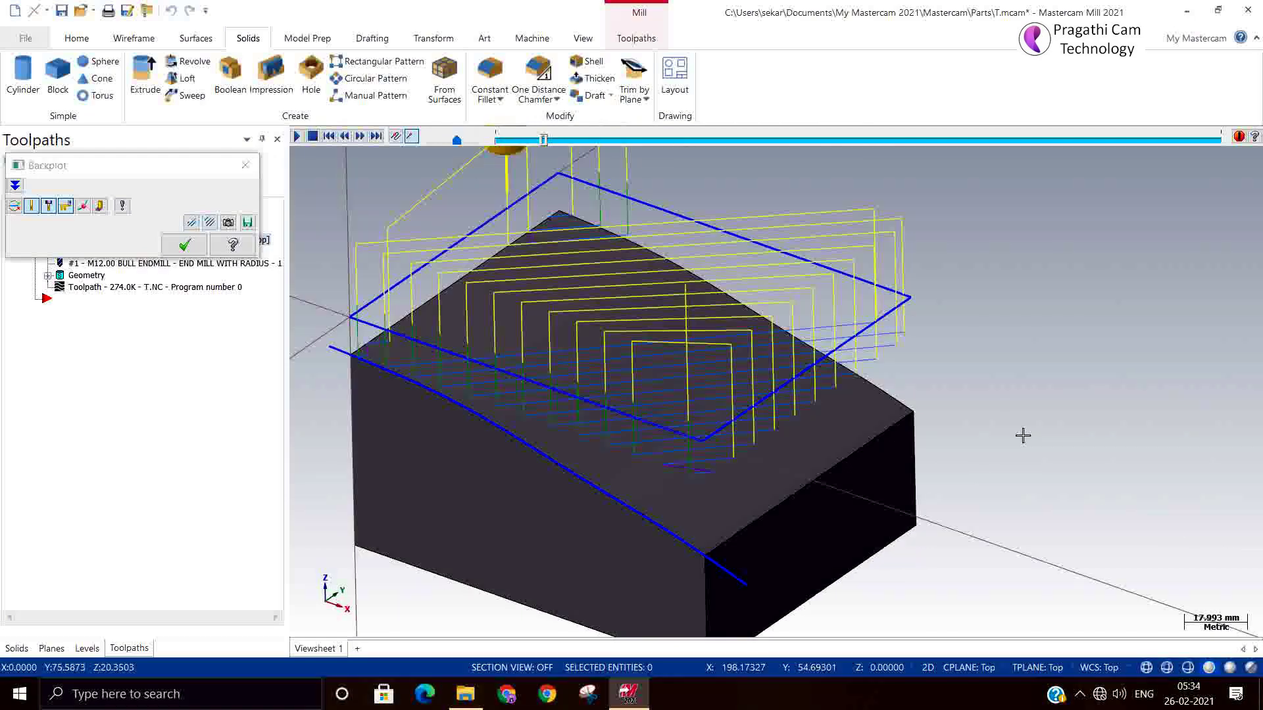
pyautogui.click(184, 245)
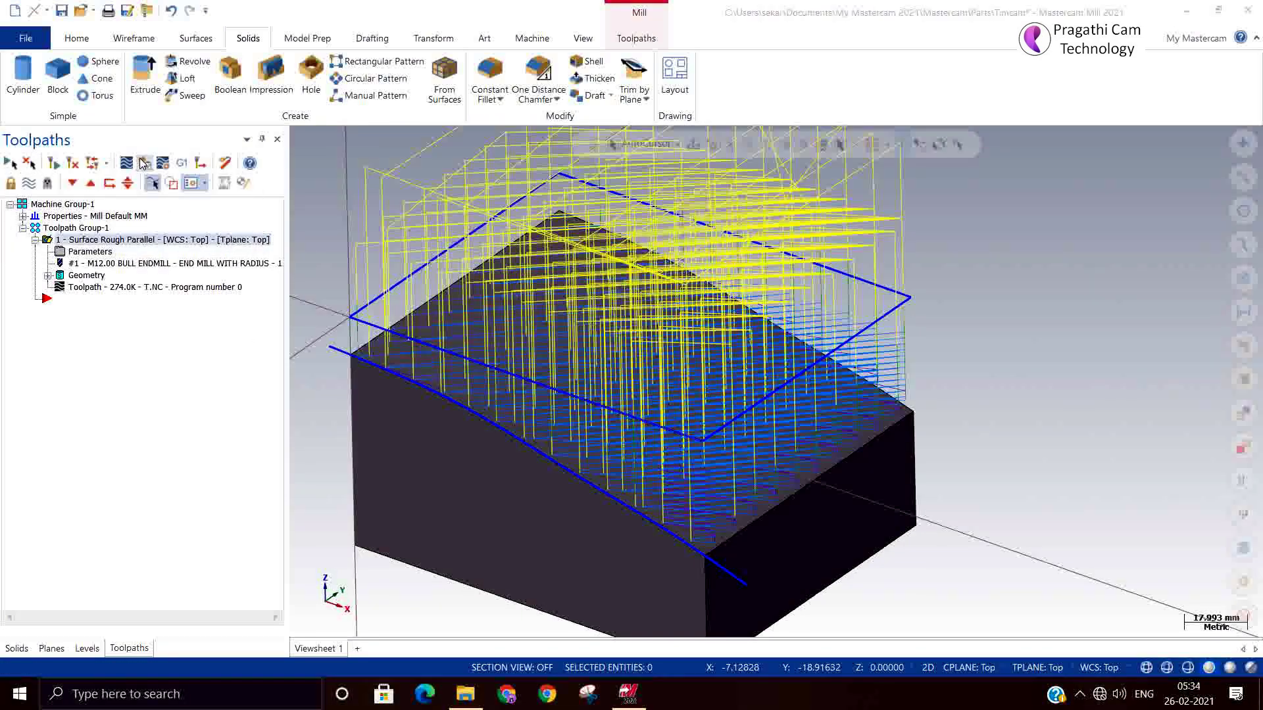
# Verify all 1726 roughing moves in a maximized Mastercam Simulator, then close it
pyautogui.click(143, 163)
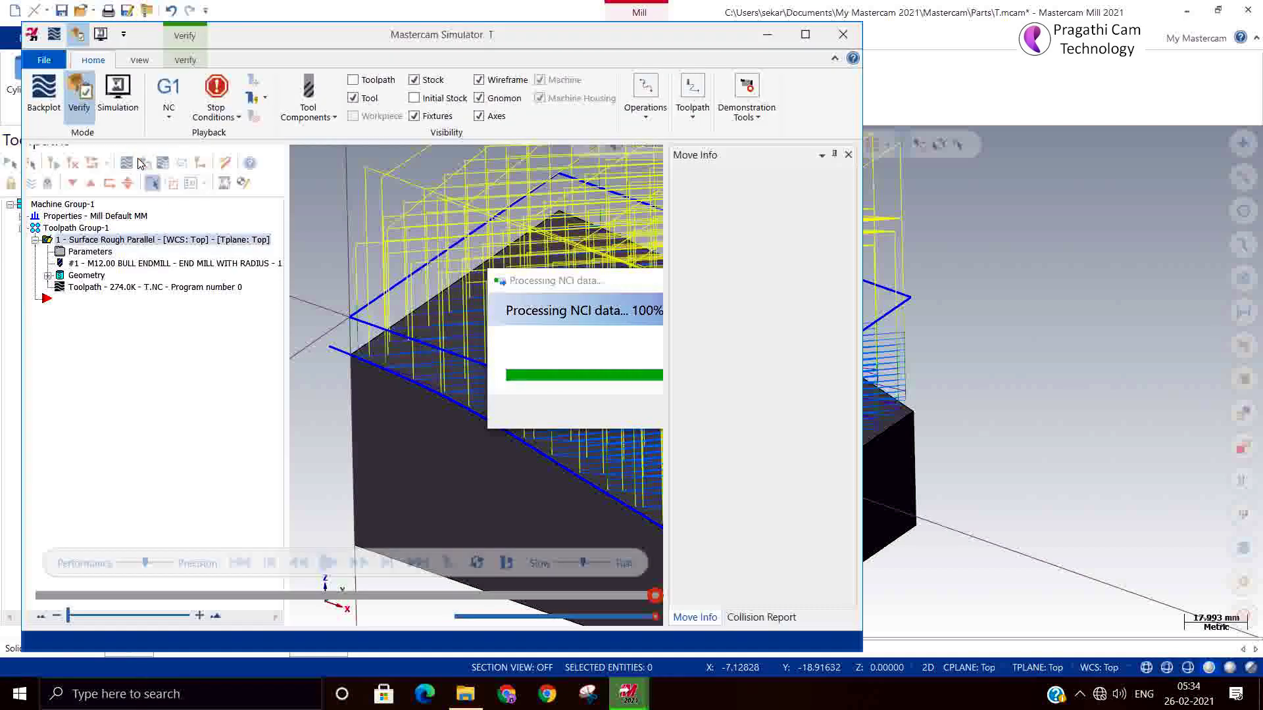
pyautogui.click(804, 39)
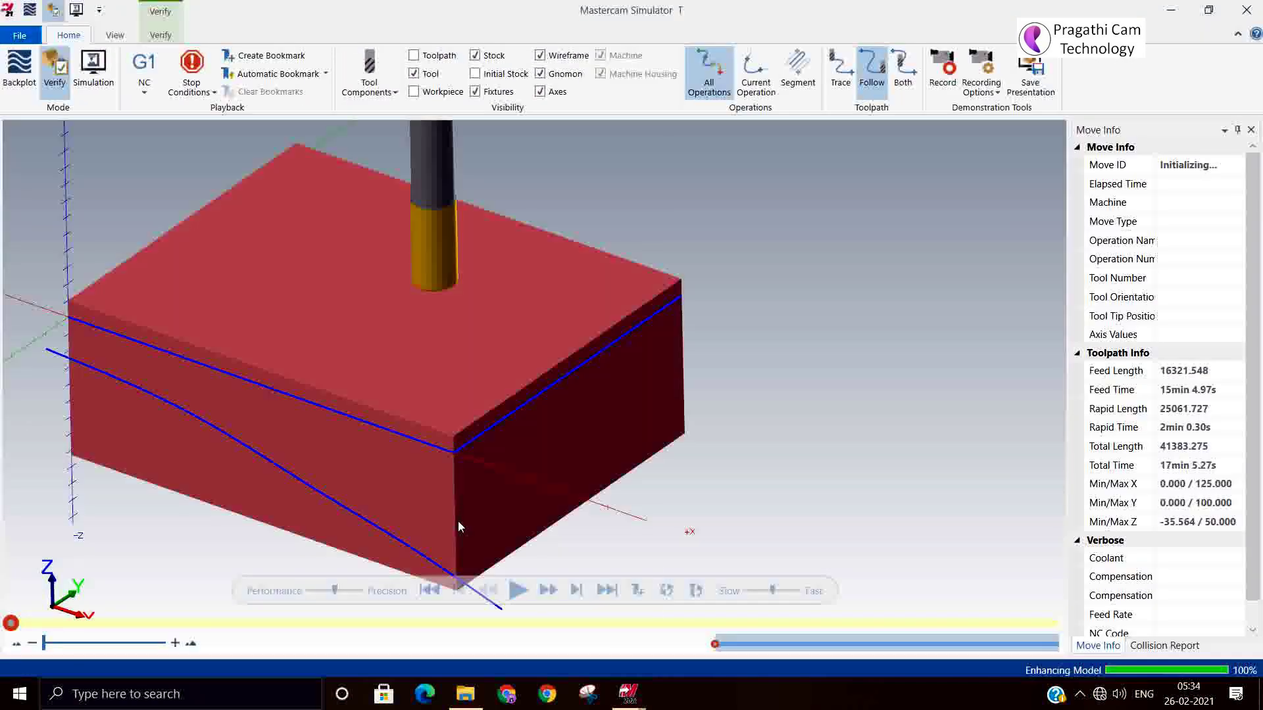
pyautogui.click(519, 595)
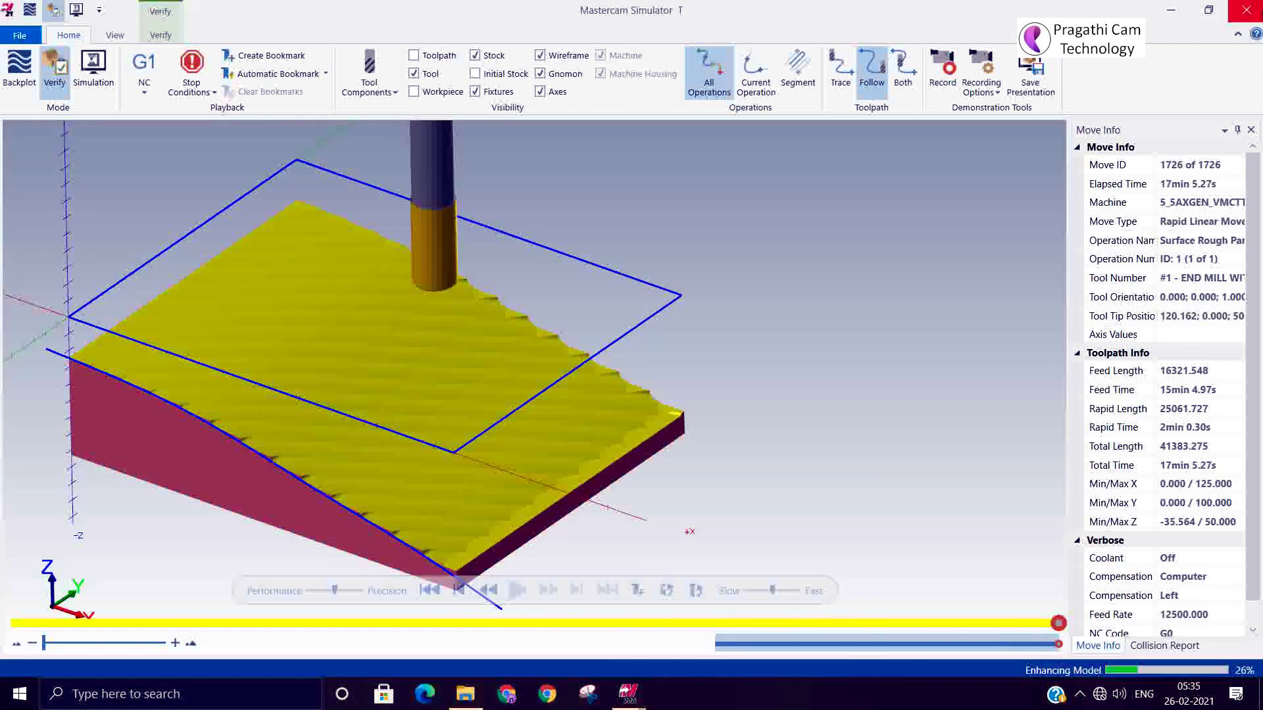
pyautogui.click(1246, 10)
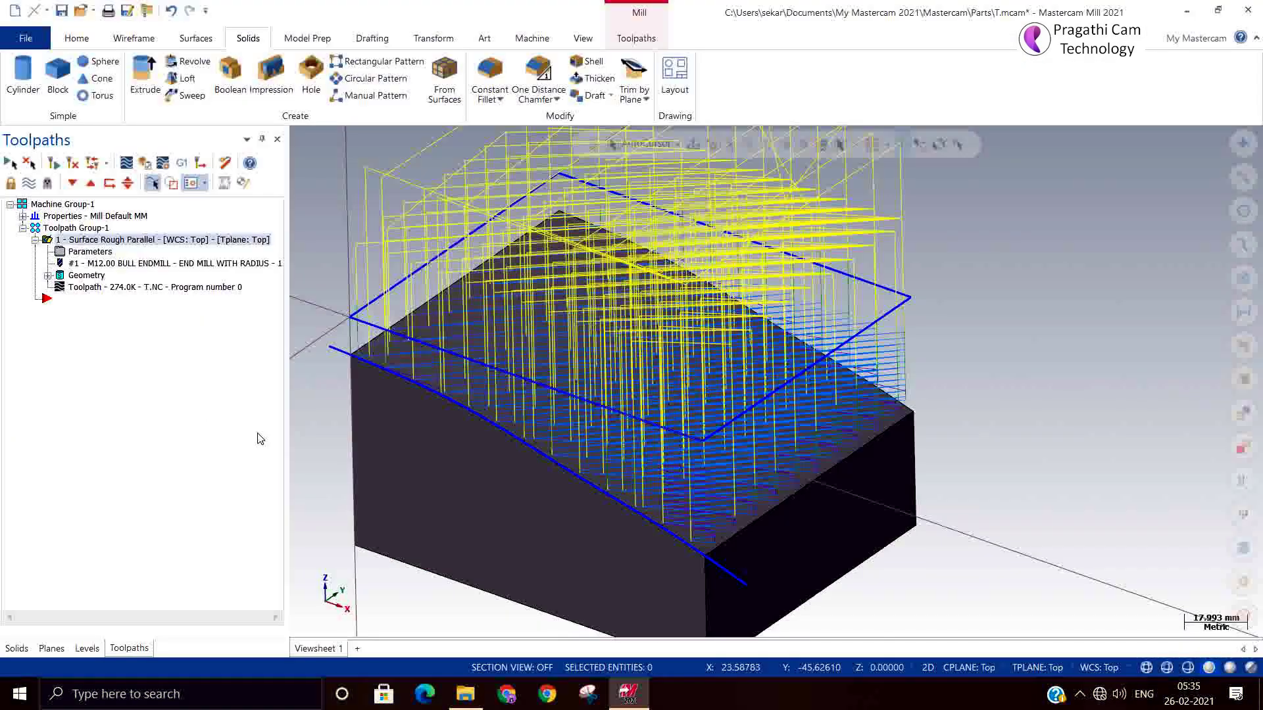
# Switch to Isometric (WCS) view and open Stock setup under the machine group Properties
pyautogui.moveTo(382, 460)
pyautogui.mouseDown(button='middle')
pyautogui.moveTo(408, 426)
pyautogui.moveTo(357, 442)
pyautogui.moveTo(346, 330)
pyautogui.mouseUp(button='middle')
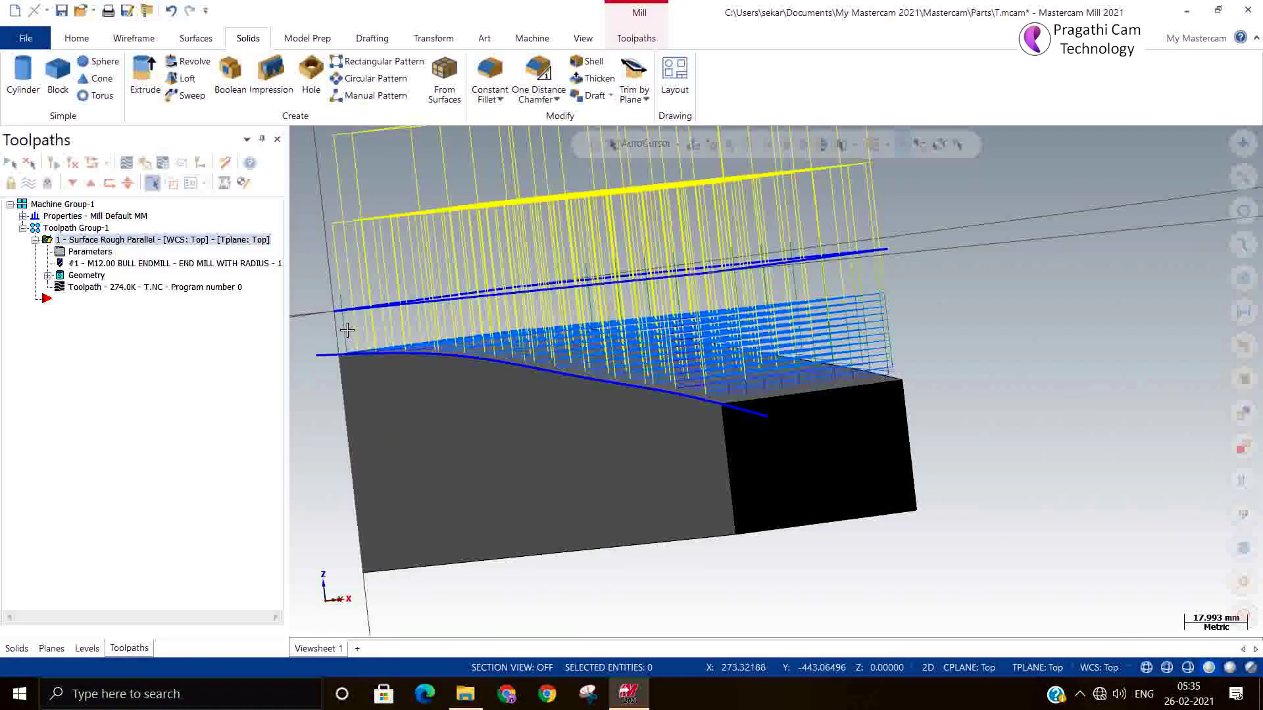
pyautogui.rightClick(991, 363)
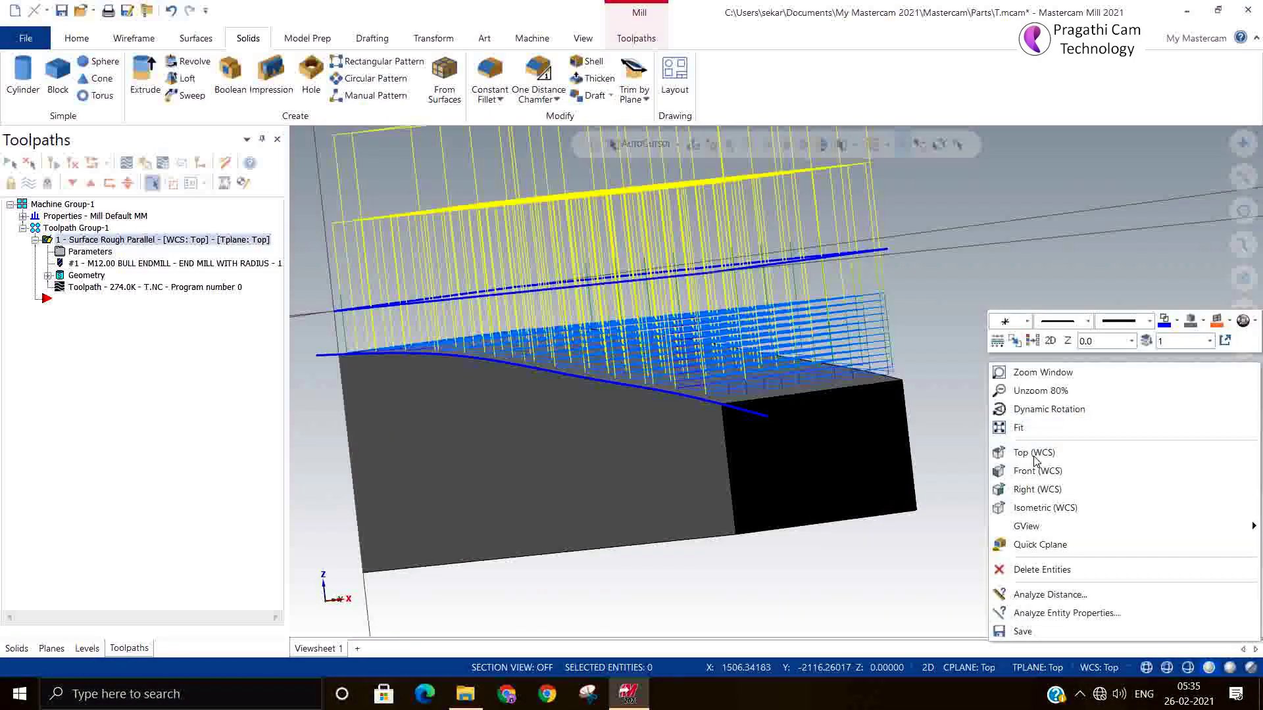
pyautogui.click(1042, 509)
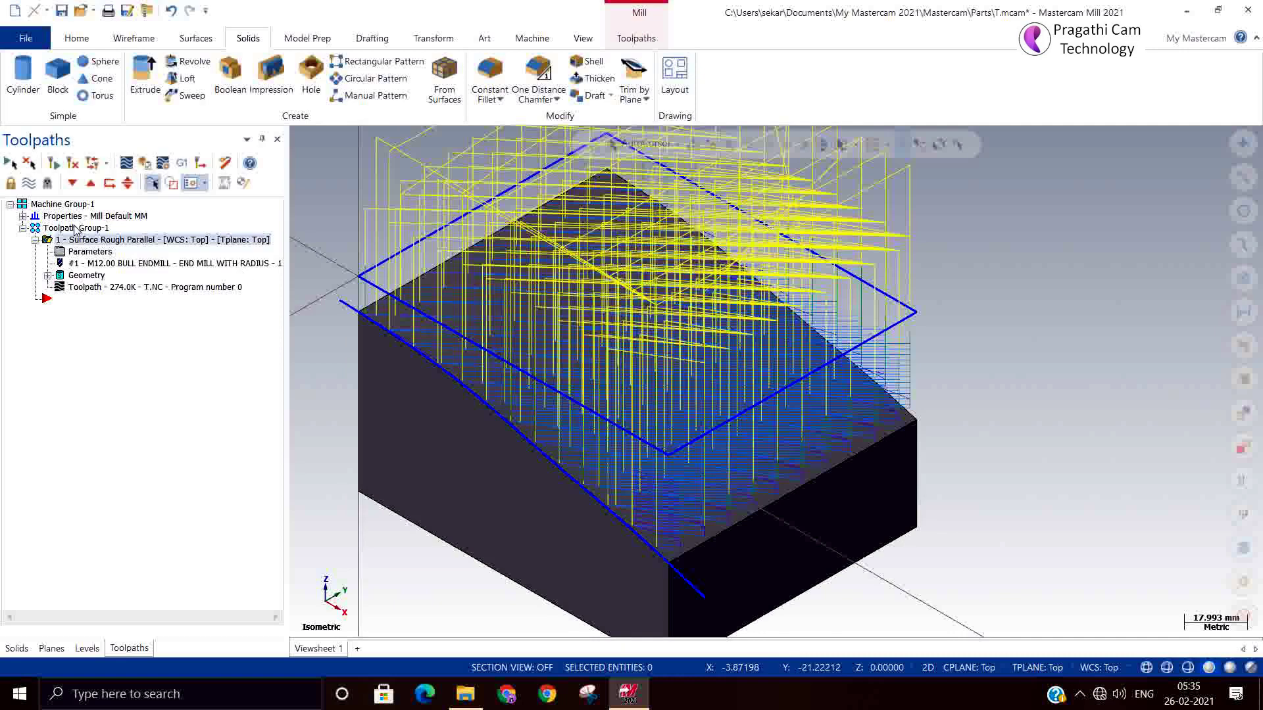
pyautogui.click(23, 216)
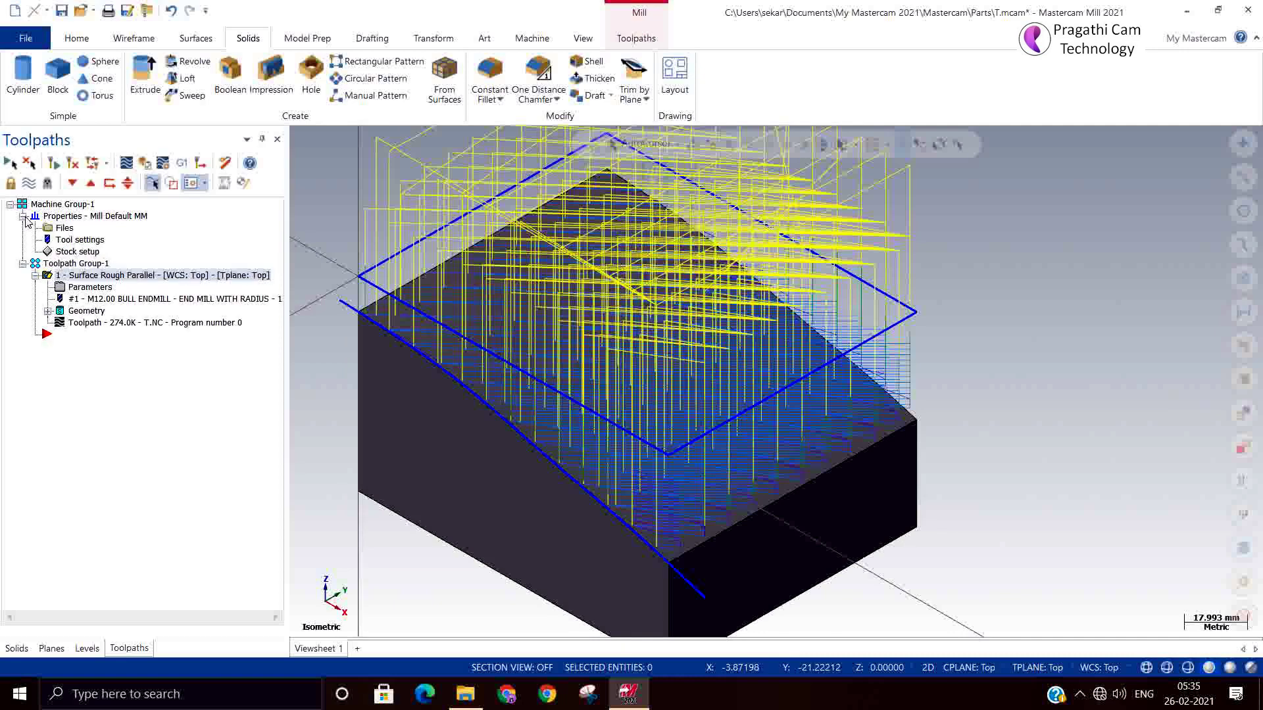
pyautogui.click(59, 251)
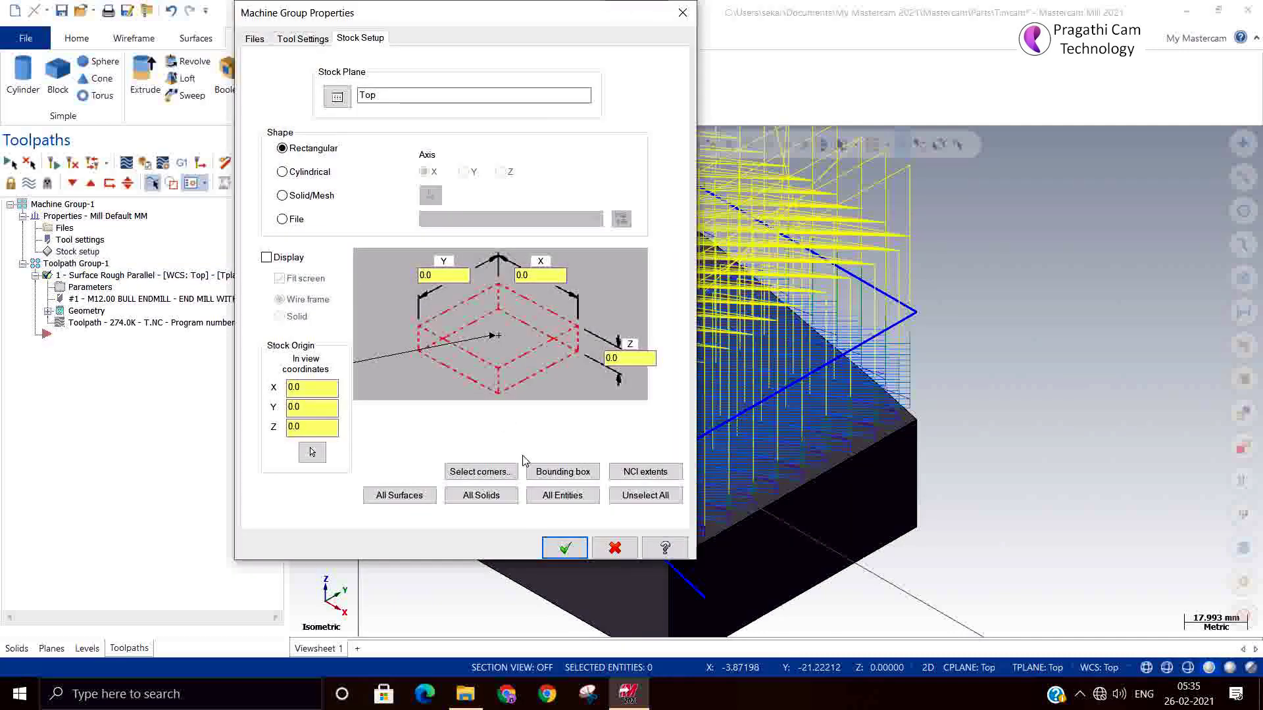
# Try a bounding-box stock from the solid block, then cancel and close Machine Group Properties
pyautogui.click(563, 472)
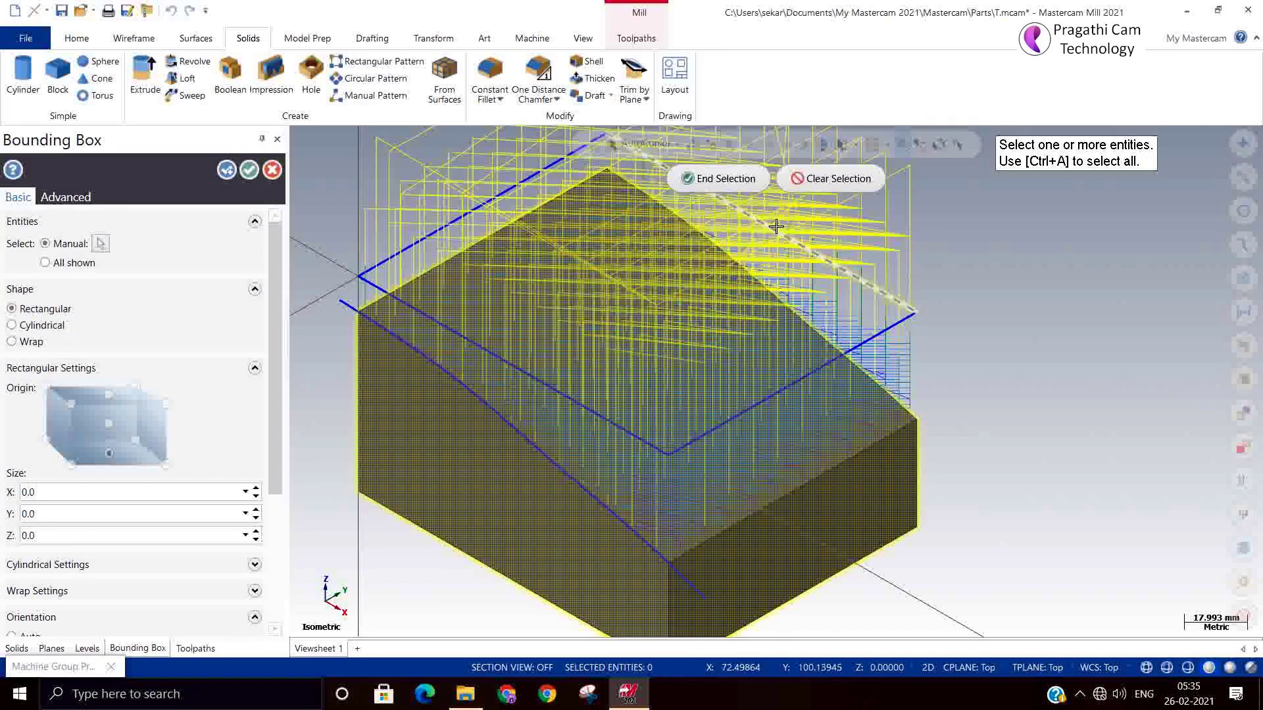
pyautogui.click(459, 393)
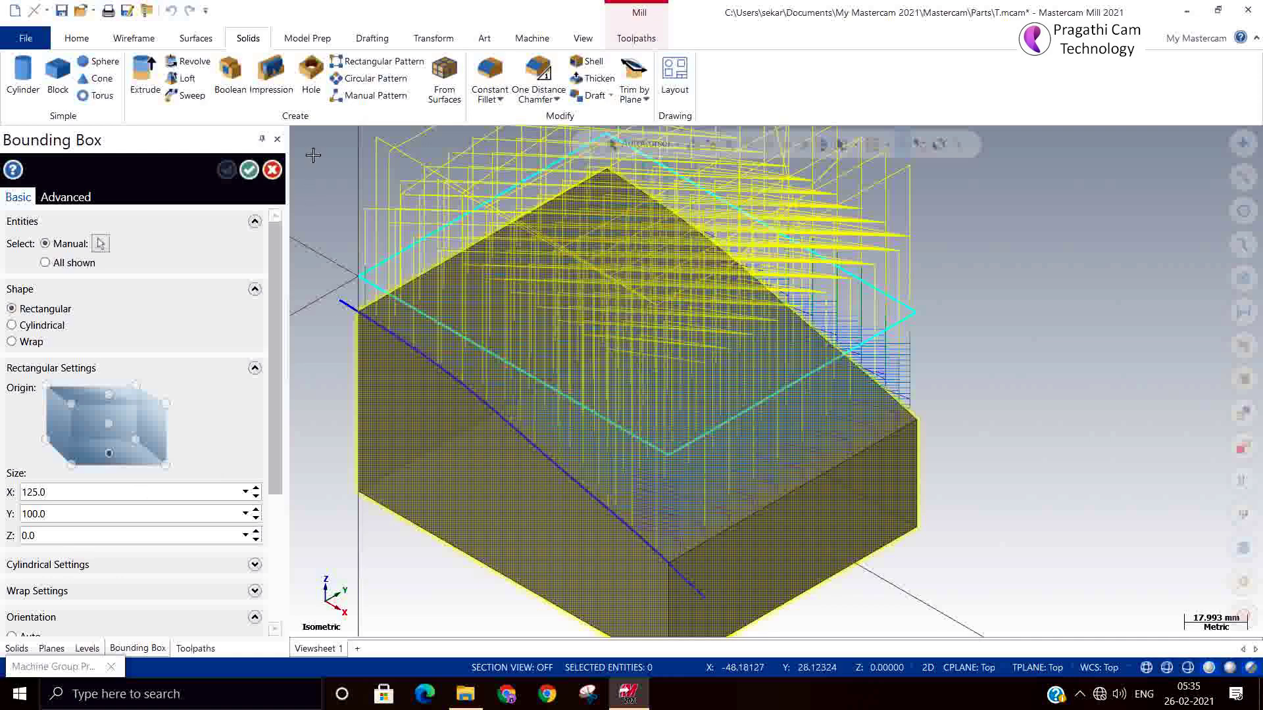
pyautogui.click(273, 171)
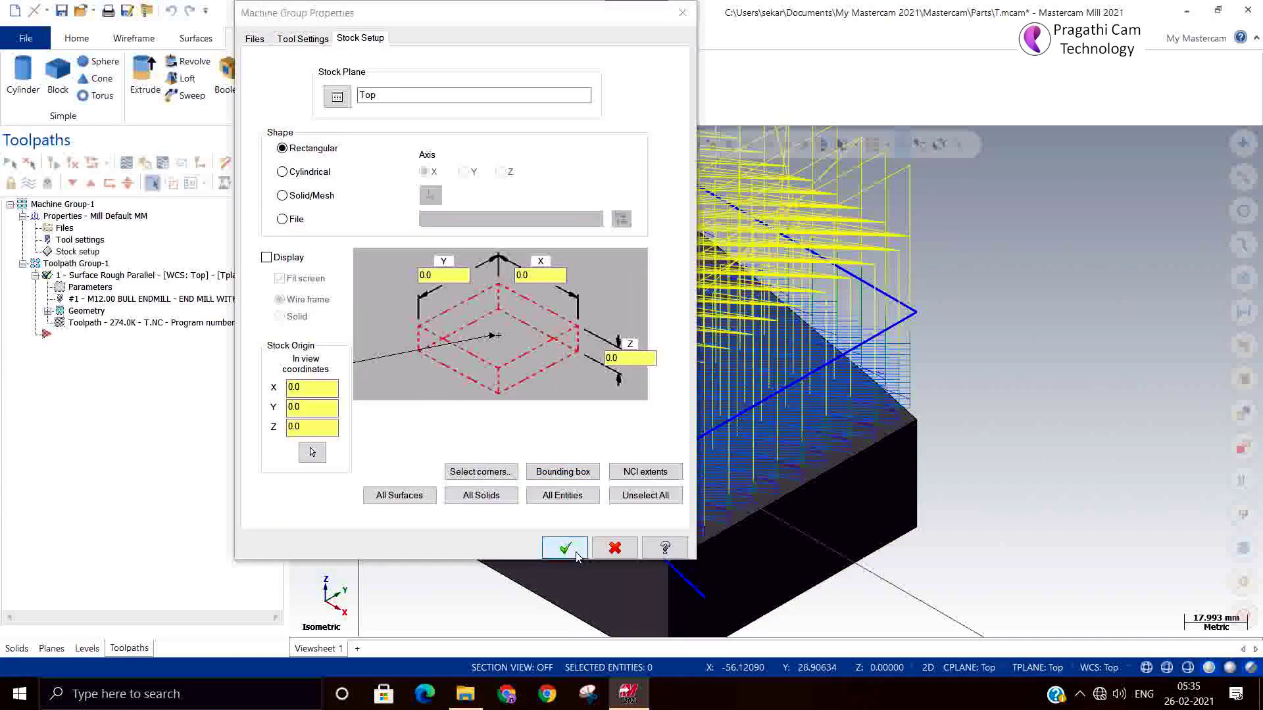
pyautogui.click(616, 548)
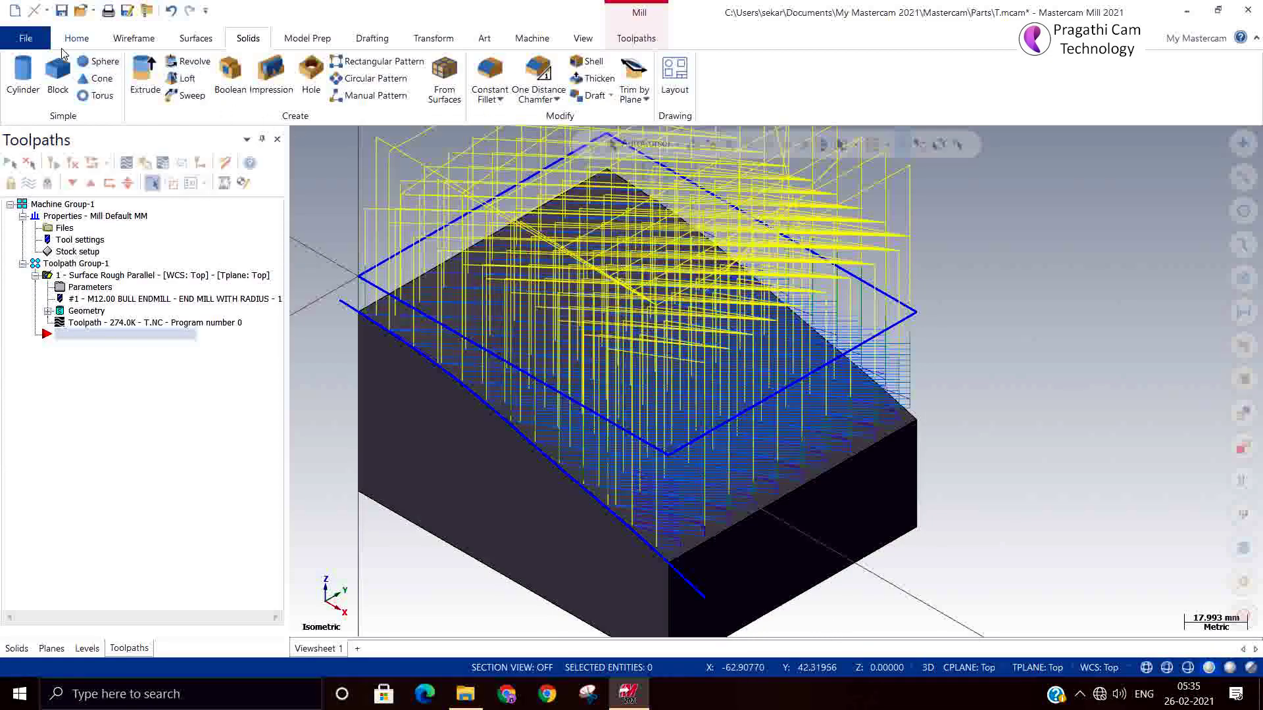
# Size the stock to the block's 125 × 100 × 62.6 bounding box and confirm
pyautogui.click(58, 254)
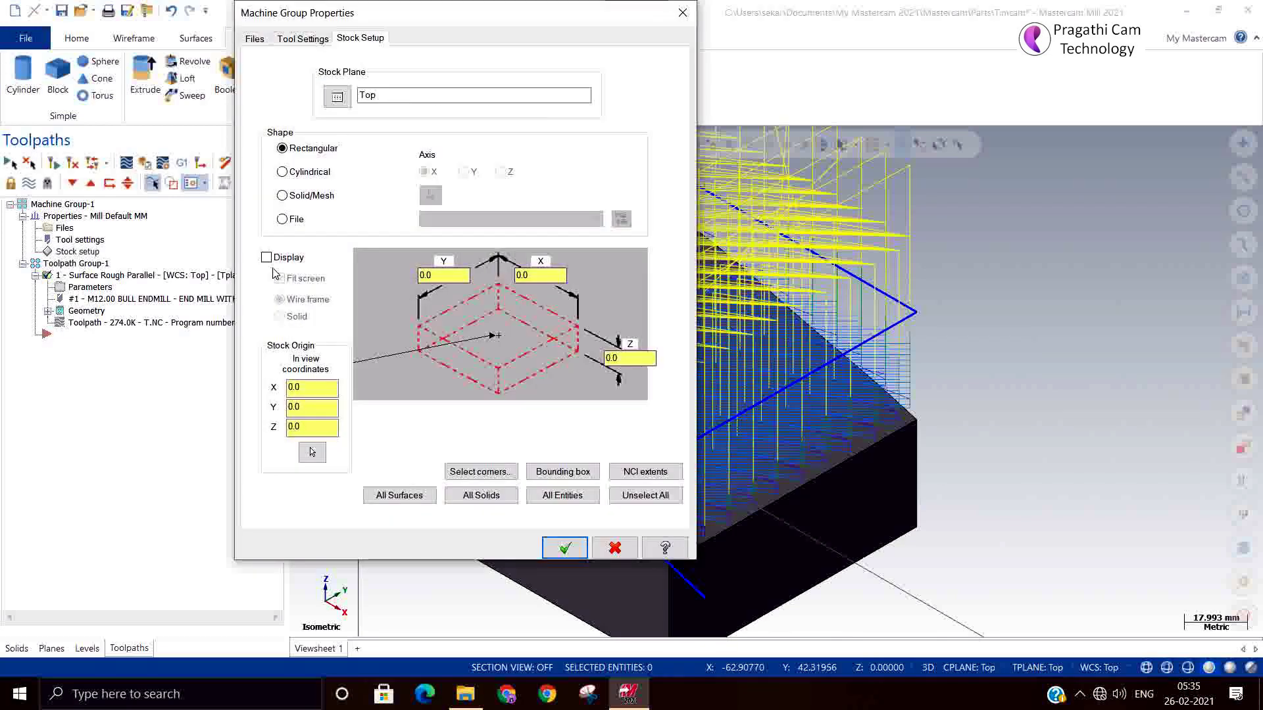
pyautogui.click(560, 473)
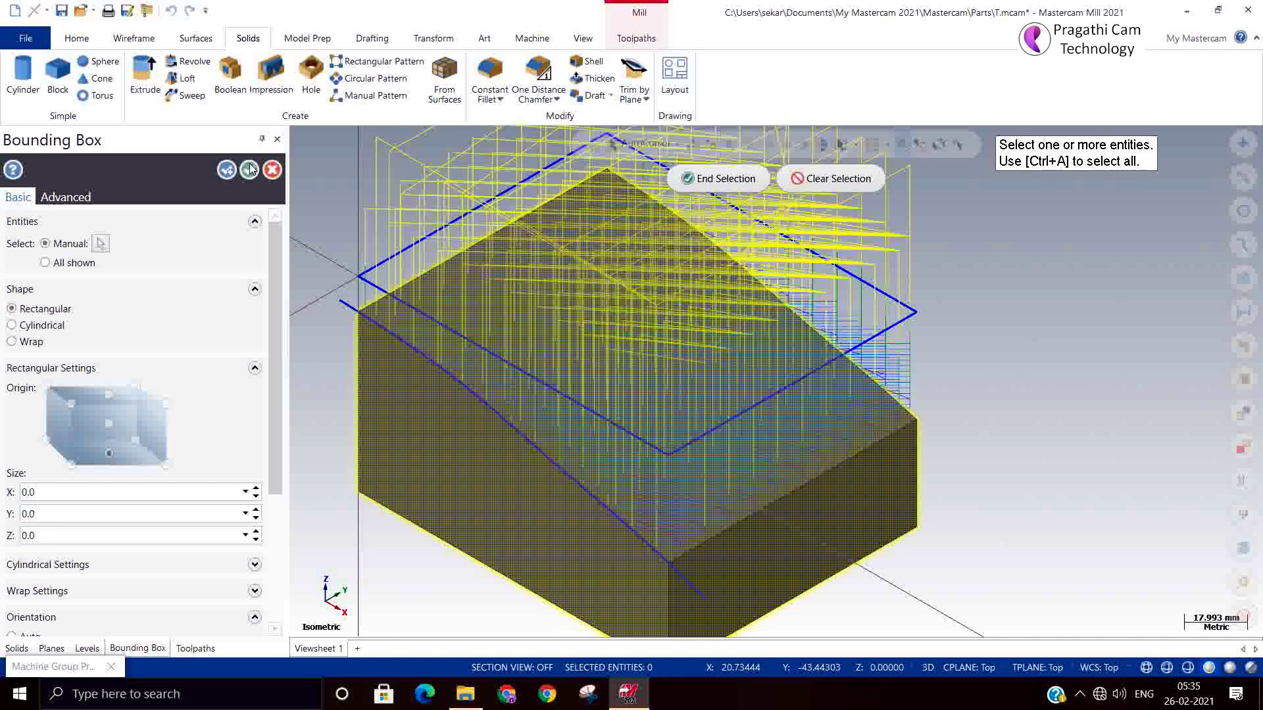
pyautogui.click(718, 178)
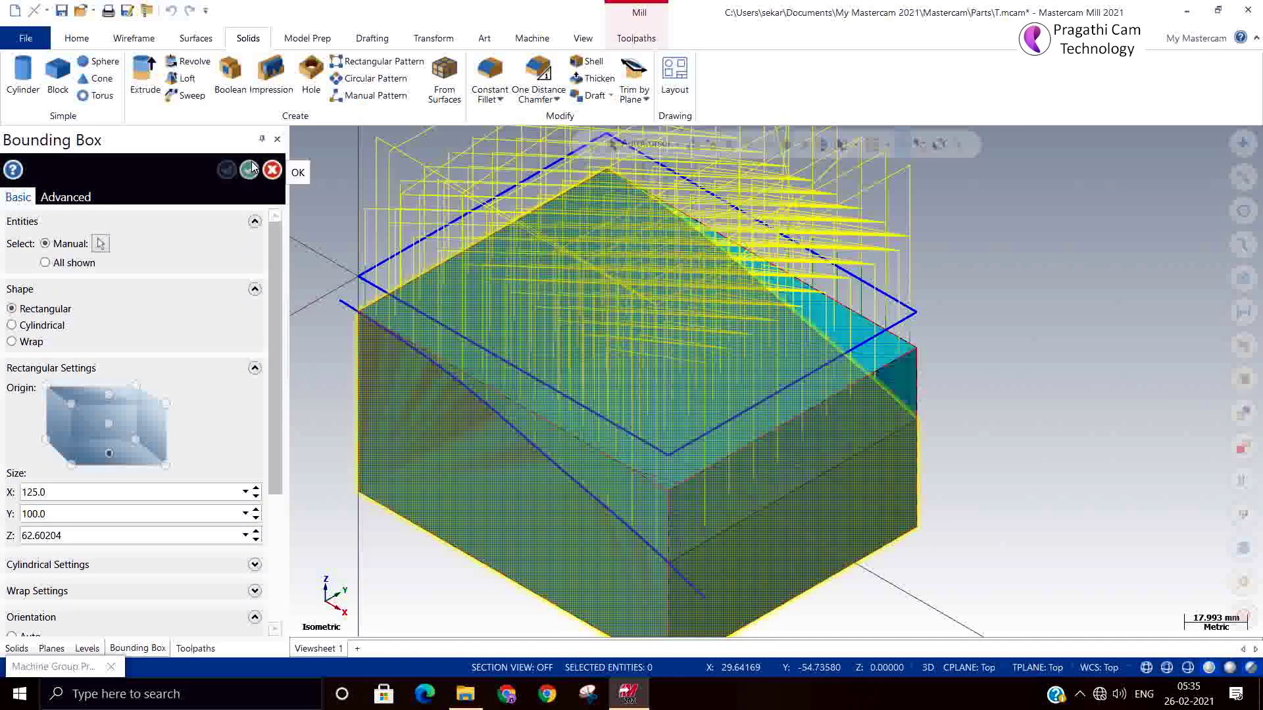
pyautogui.moveTo(992, 394)
pyautogui.mouseDown(button='middle')
pyautogui.moveTo(1057, 491)
pyautogui.moveTo(1107, 436)
pyautogui.mouseUp(button='middle')
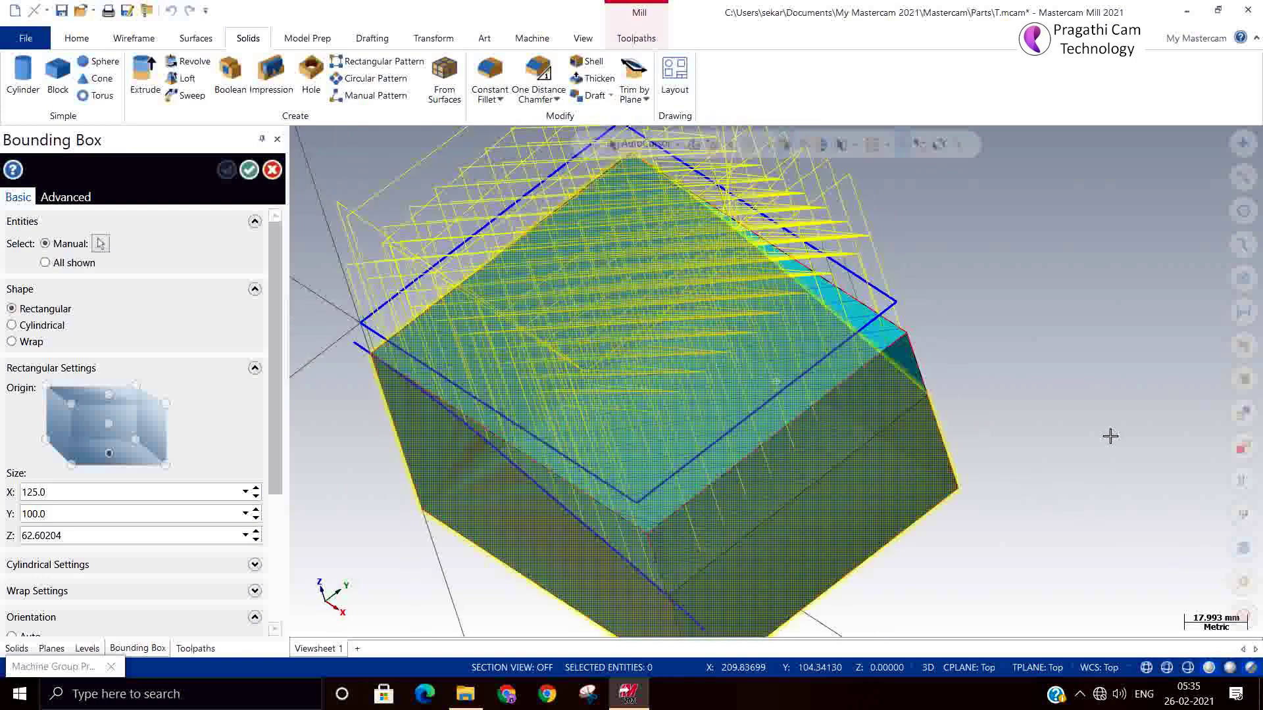
pyautogui.click(249, 169)
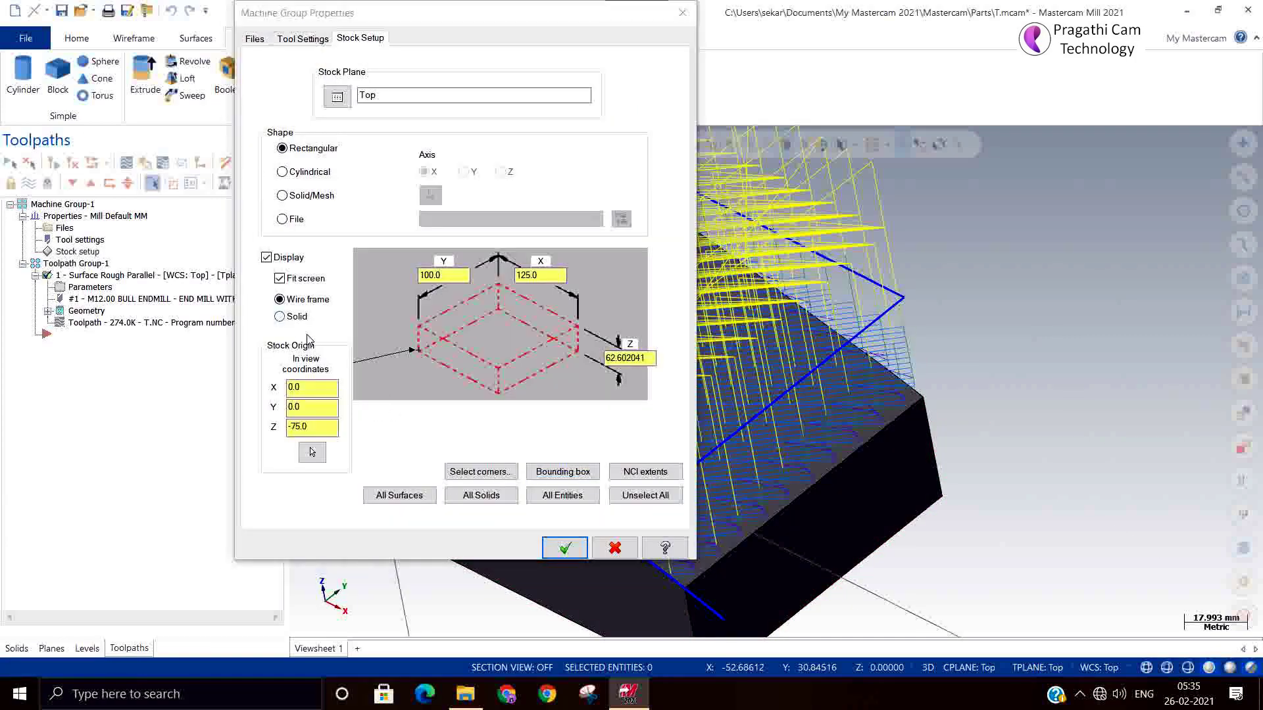
pyautogui.click(564, 546)
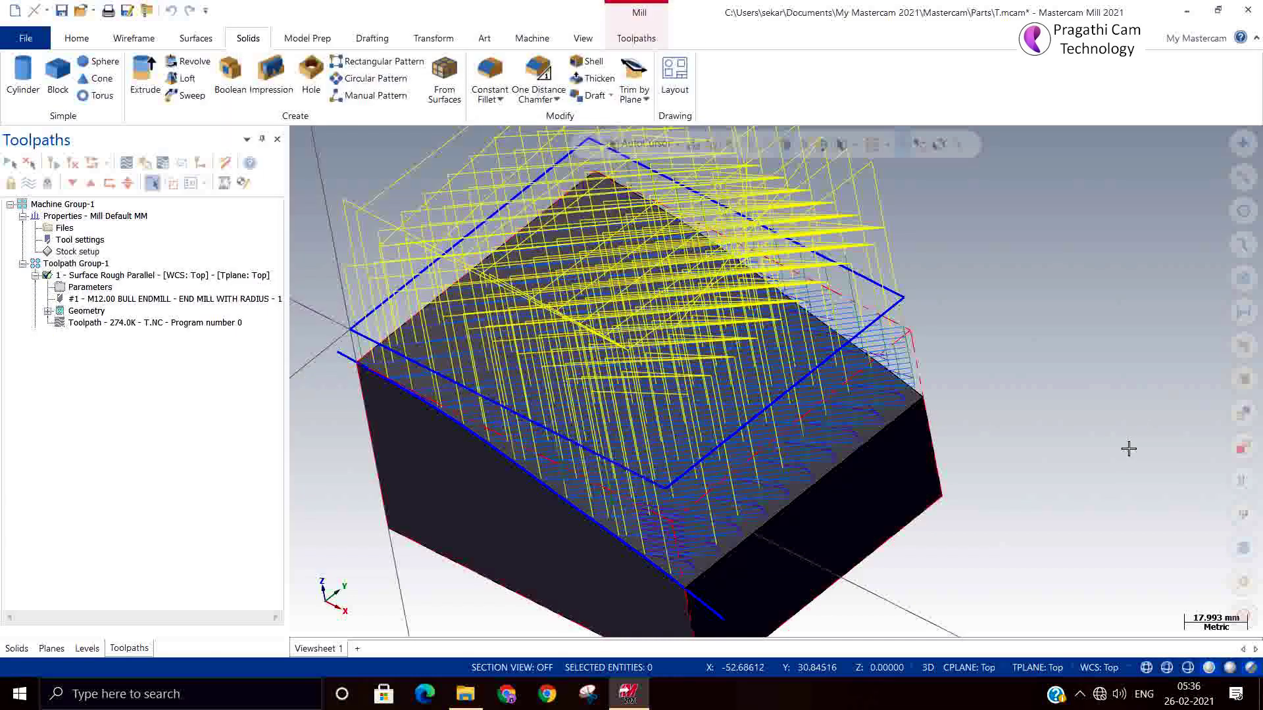
# Return to Isometric view and reopen the Surface Rough Parallel parameters
pyautogui.rightClick(1107, 409)
pyautogui.click(1050, 279)
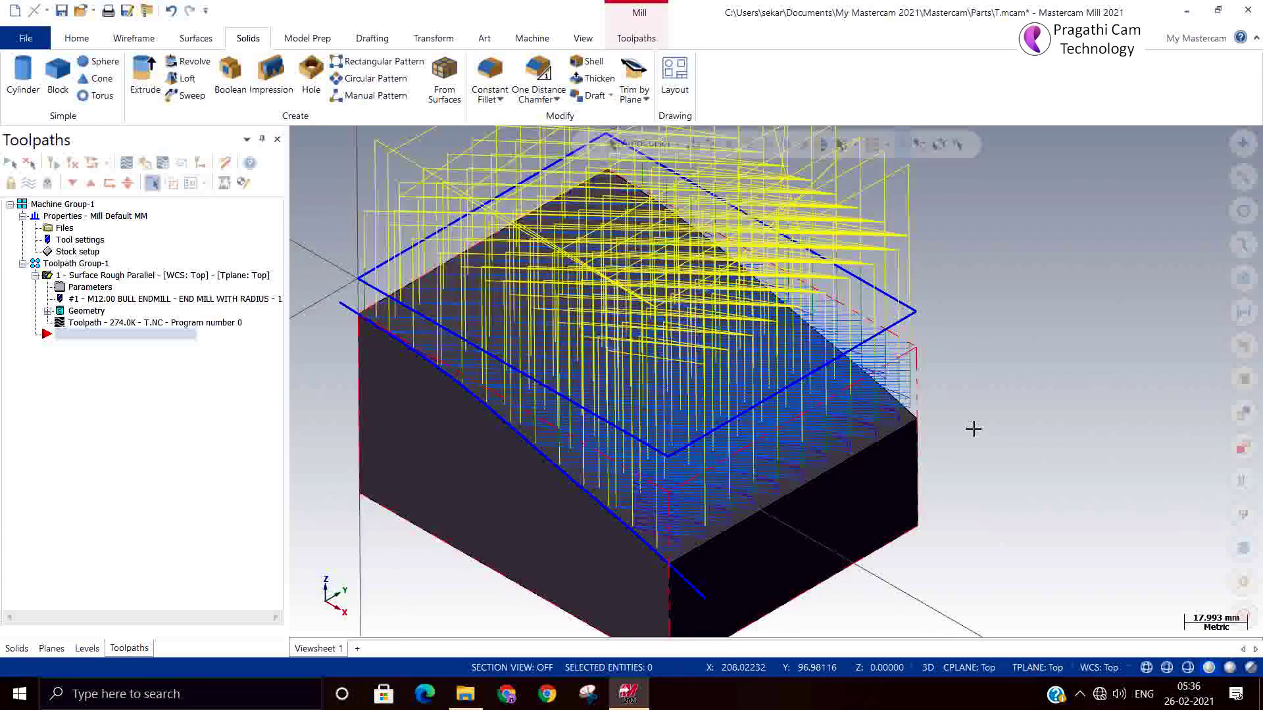
pyautogui.moveTo(973, 429)
pyautogui.mouseDown(button='middle')
pyautogui.moveTo(1012, 381)
pyautogui.moveTo(1020, 403)
pyautogui.moveTo(925, 400)
pyautogui.mouseUp(button='middle')
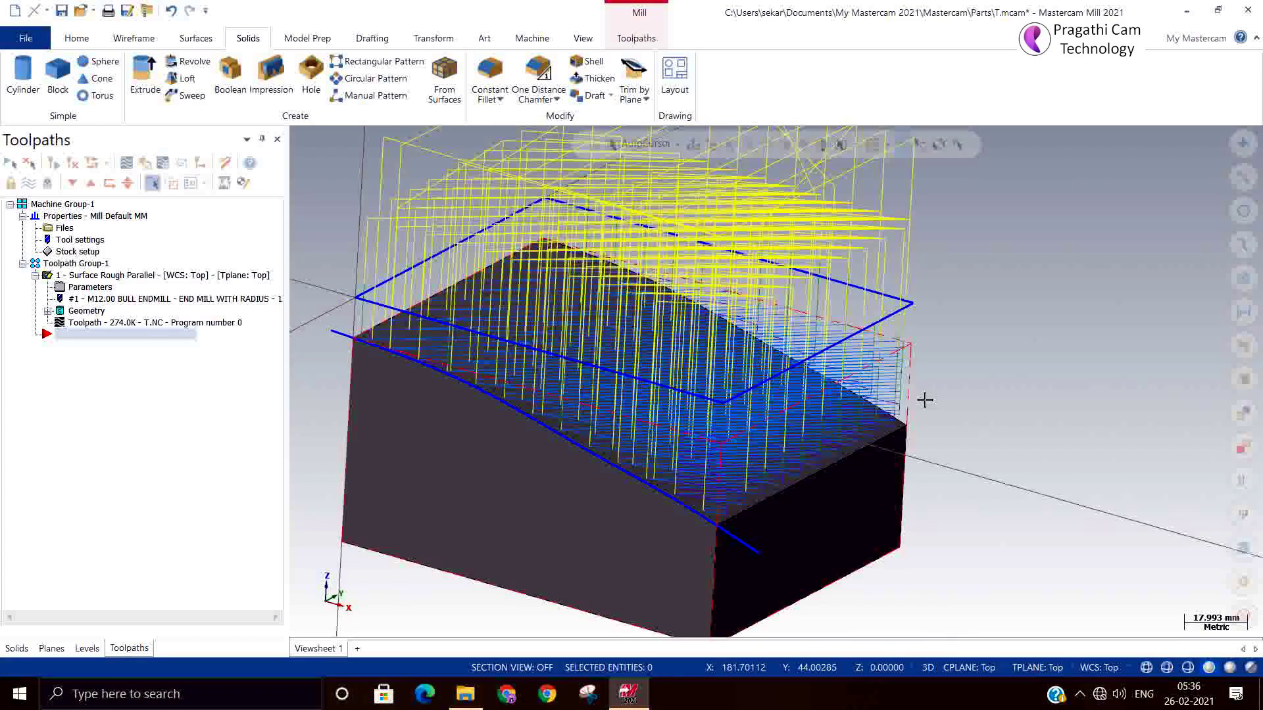
pyautogui.click(61, 289)
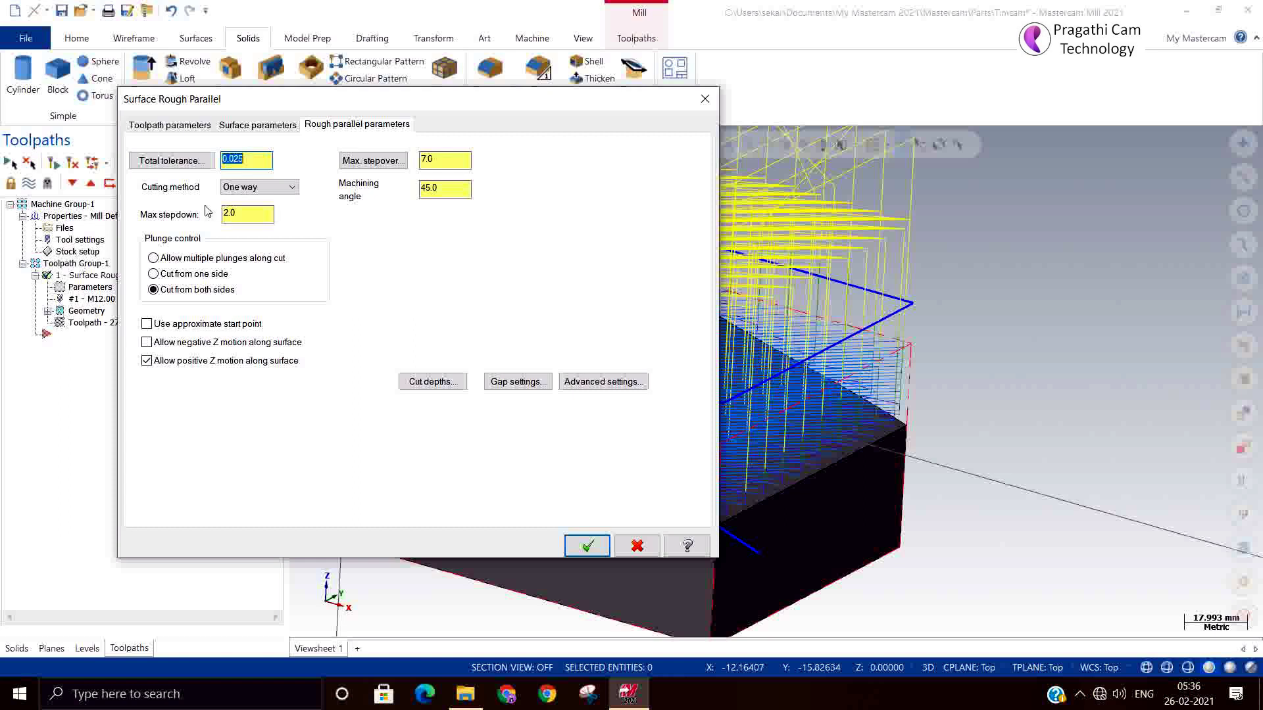
# Review the Surface, Toolpath and Rough parallel parameter pages, then accept them to regenerate
pyautogui.click(256, 127)
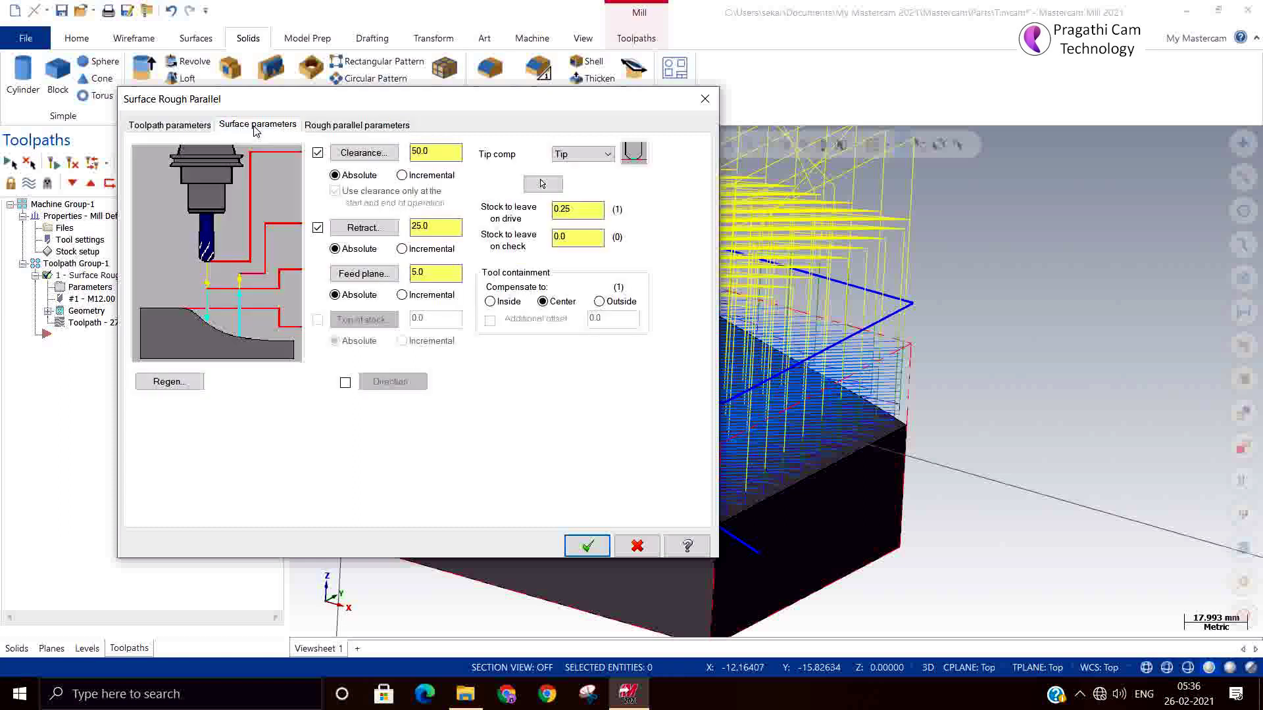
pyautogui.click(200, 129)
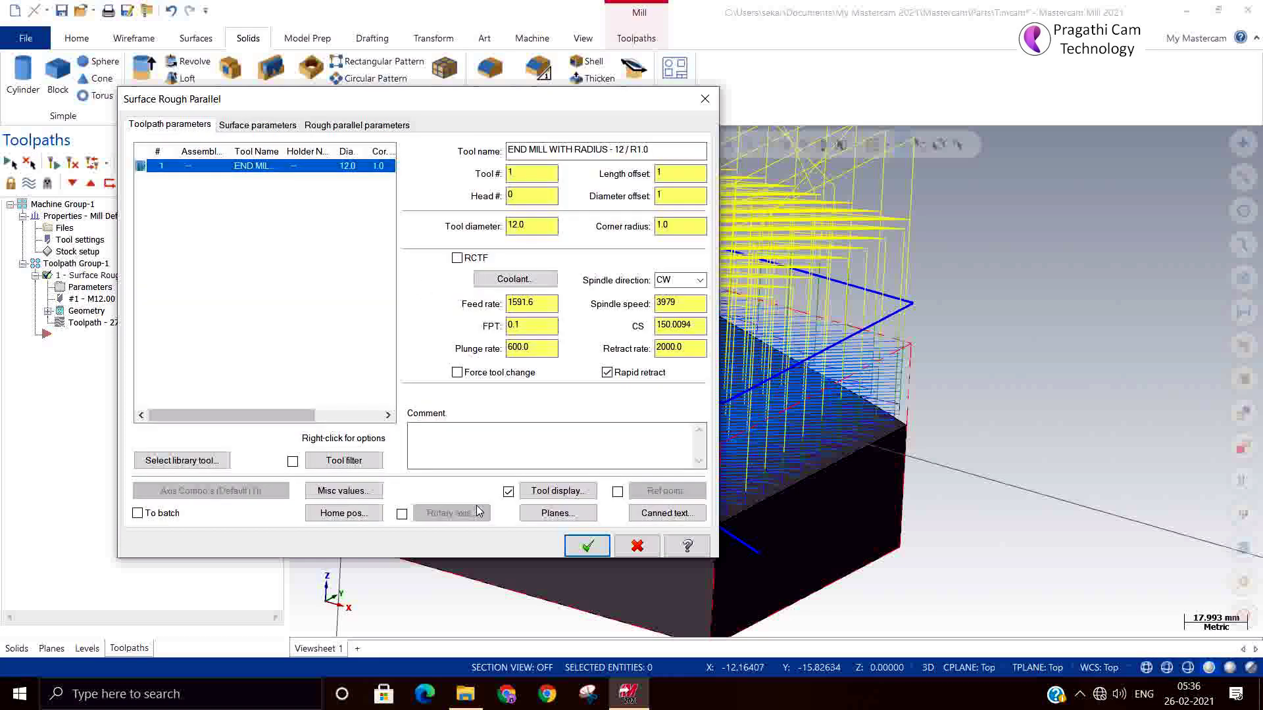
pyautogui.click(262, 126)
pyautogui.click(362, 126)
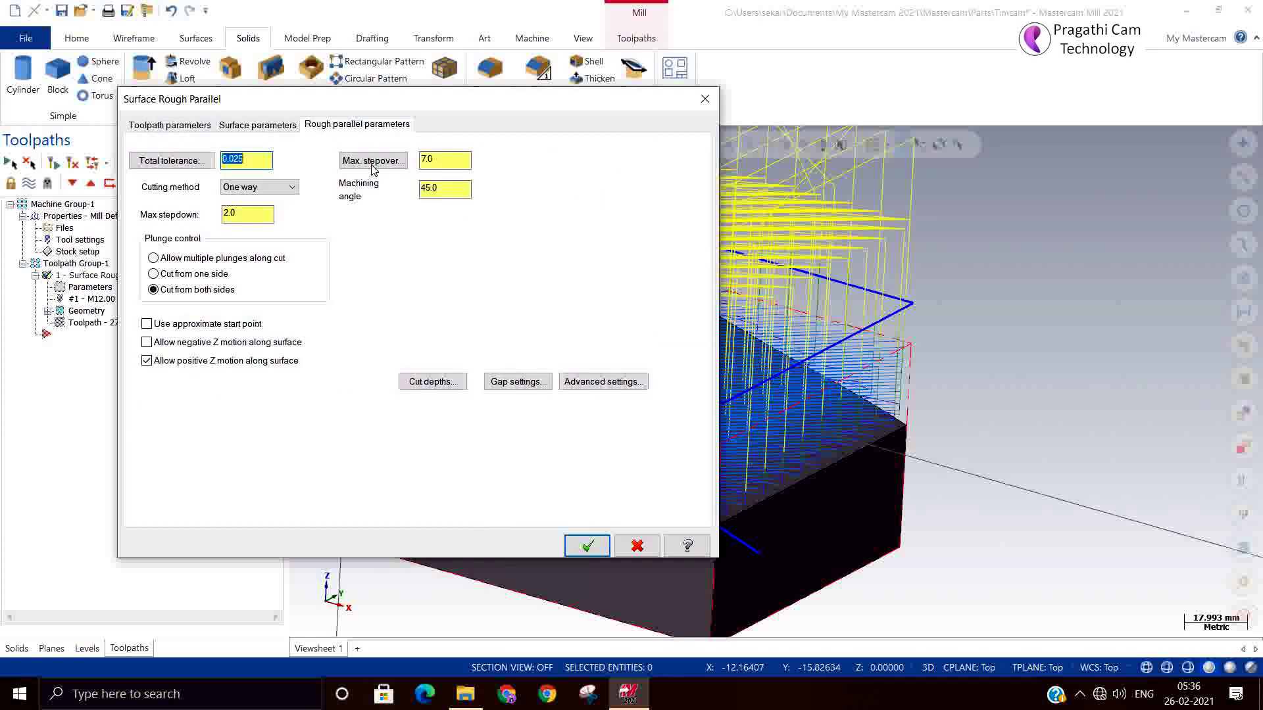
pyautogui.click(586, 546)
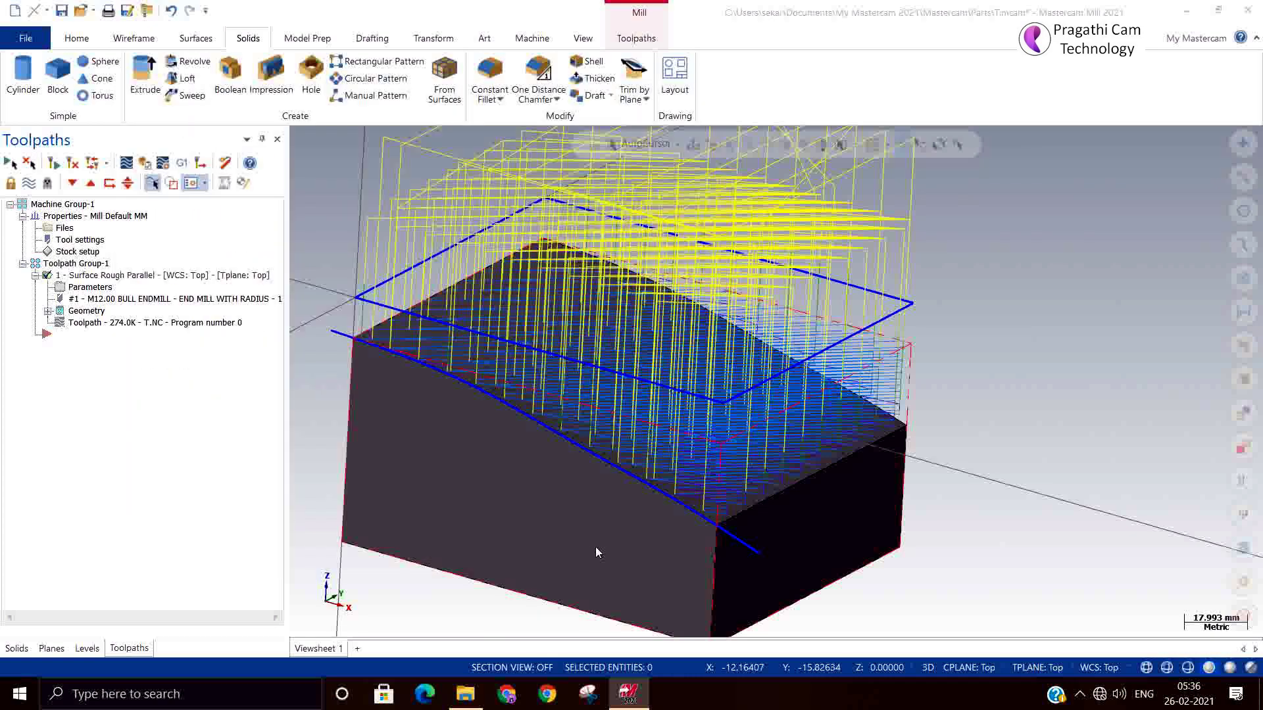
# Inspect the toolpath over the curved top from several angles, then launch verification in Mastercam Simulator
pyautogui.moveTo(594, 546)
pyautogui.mouseDown(button='middle')
pyautogui.moveTo(729, 555)
pyautogui.moveTo(606, 422)
pyautogui.mouseUp(button='middle')
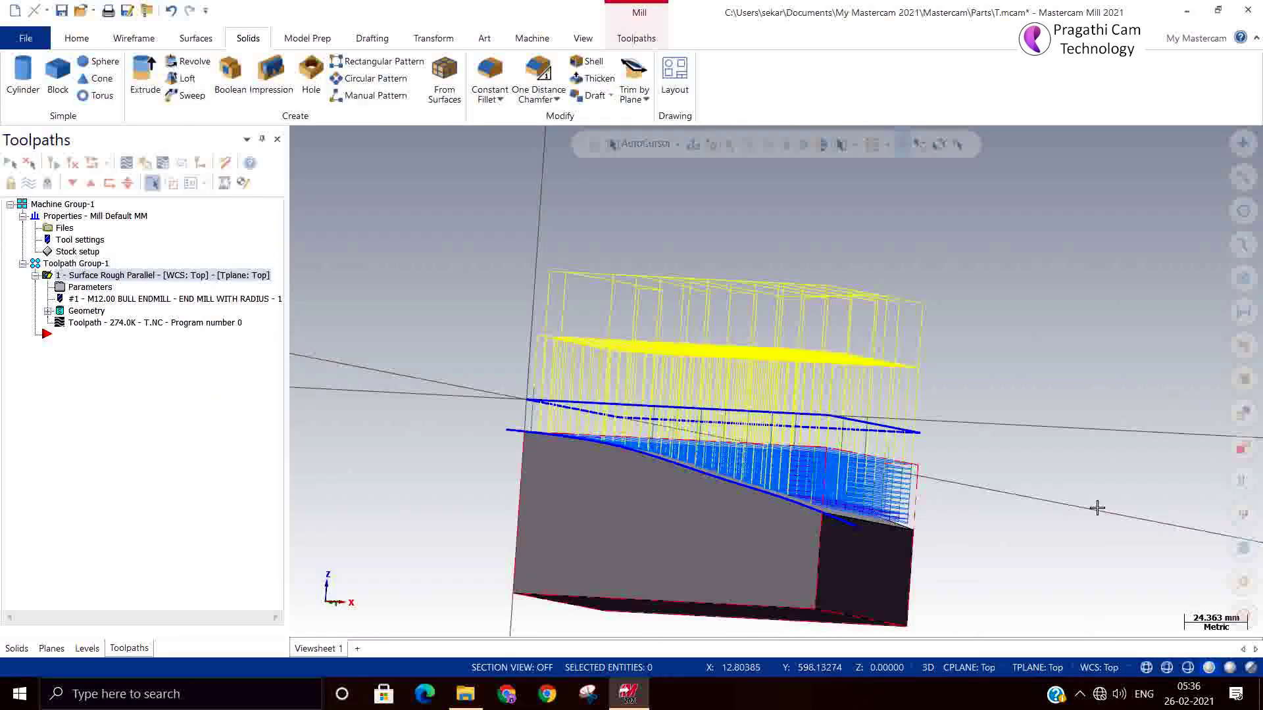
pyautogui.scroll(2, 606, 421)
pyautogui.scroll(-1, 607, 421)
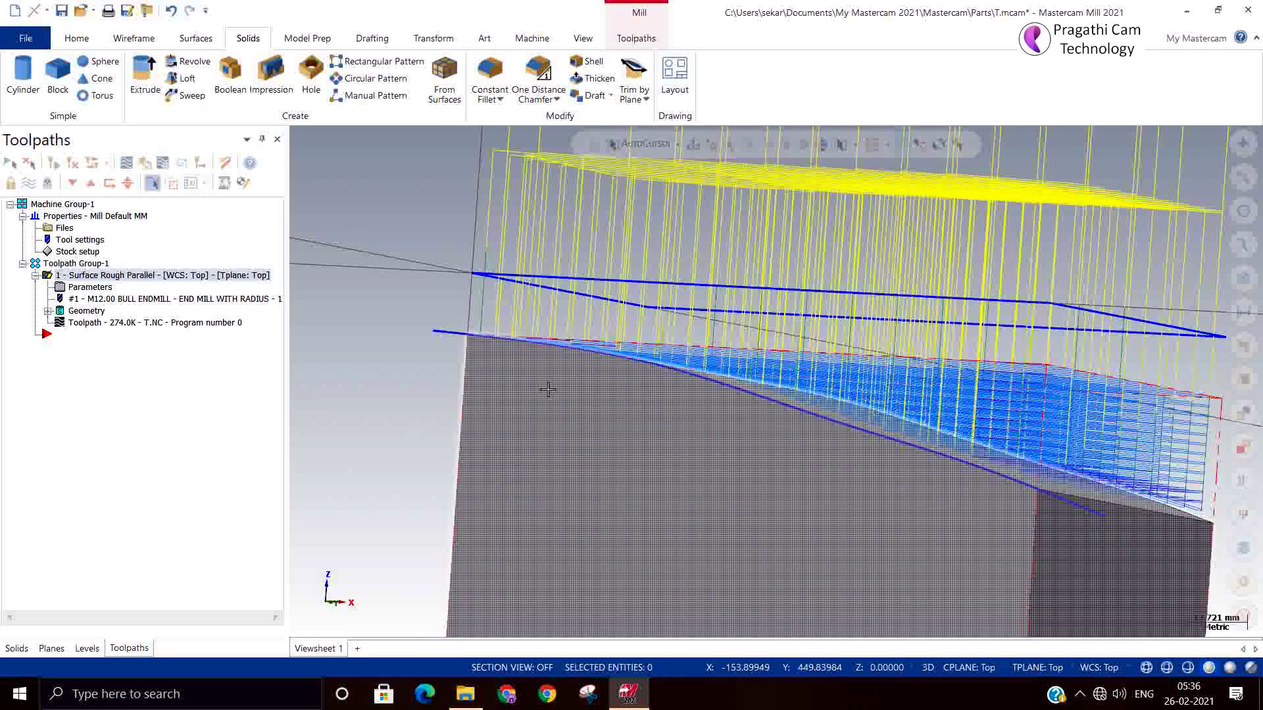
pyautogui.moveTo(568, 403)
pyautogui.mouseDown(button='middle')
pyautogui.moveTo(366, 431)
pyautogui.moveTo(1047, 428)
pyautogui.moveTo(972, 375)
pyautogui.moveTo(912, 371)
pyautogui.mouseUp(button='middle')
pyautogui.scroll(2, 1029, 423)
pyautogui.scroll(1, 1029, 423)
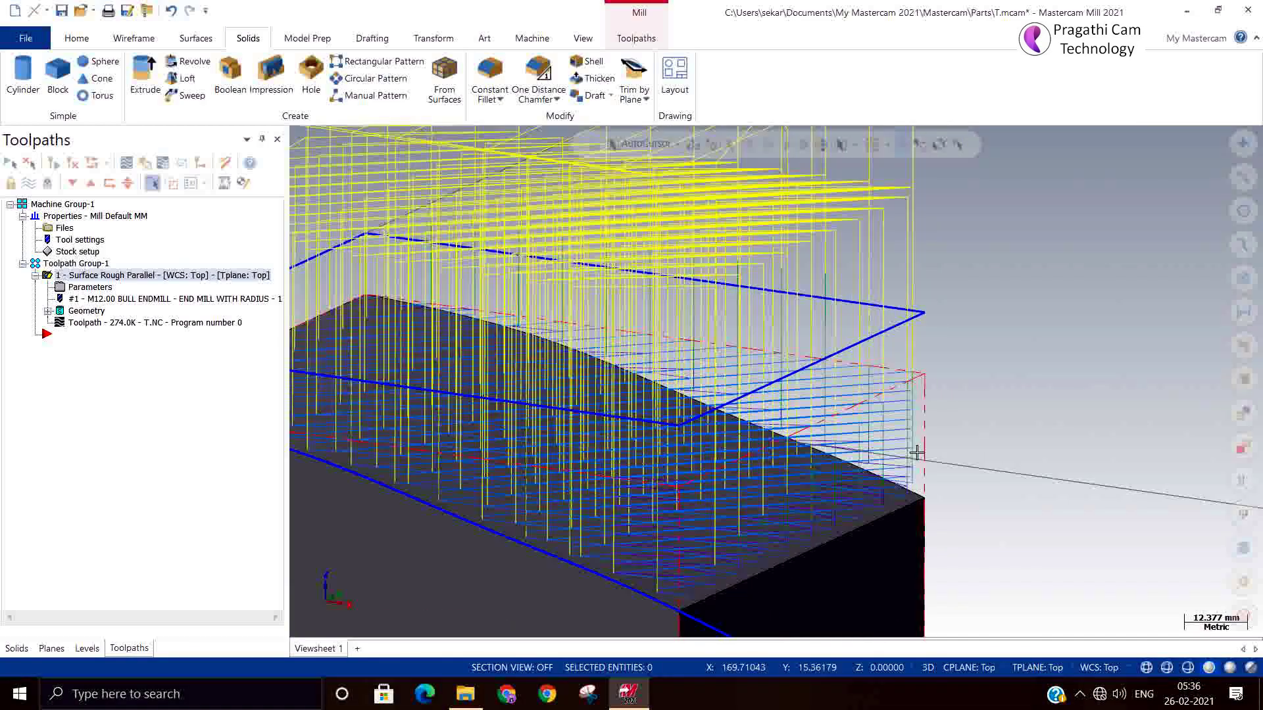
pyautogui.scroll(-1, 1079, 471)
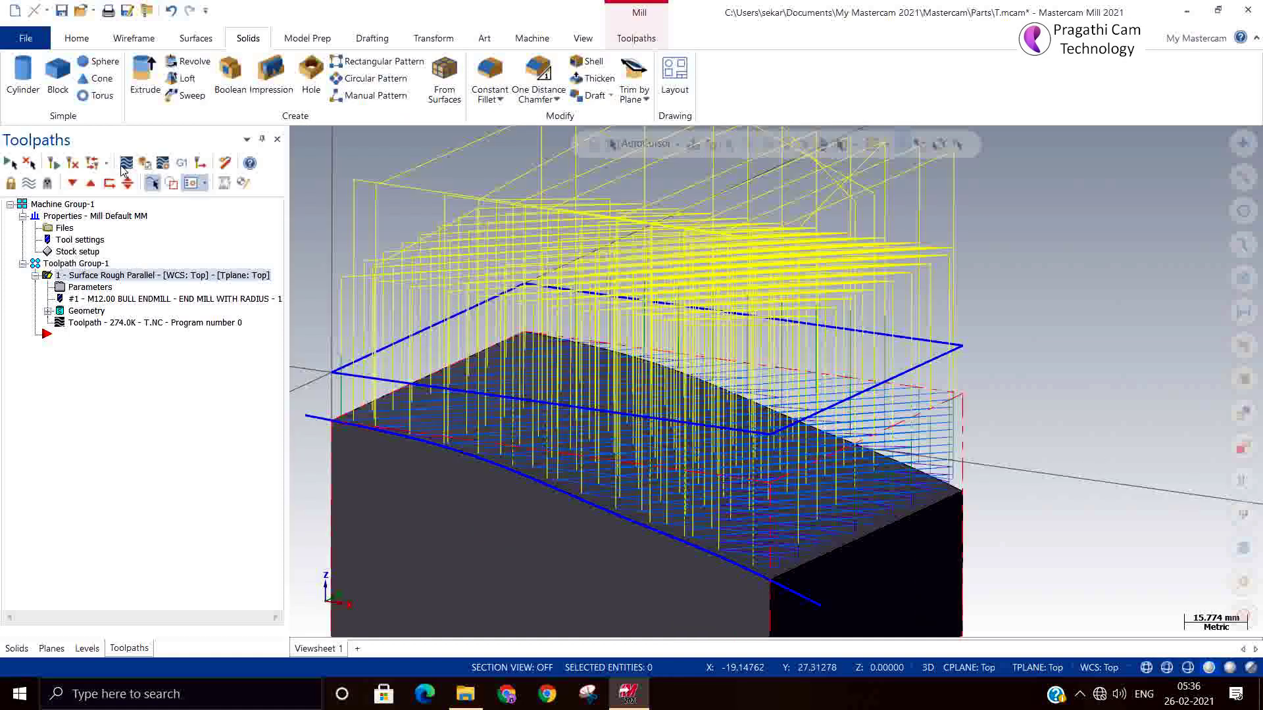
pyautogui.click(145, 163)
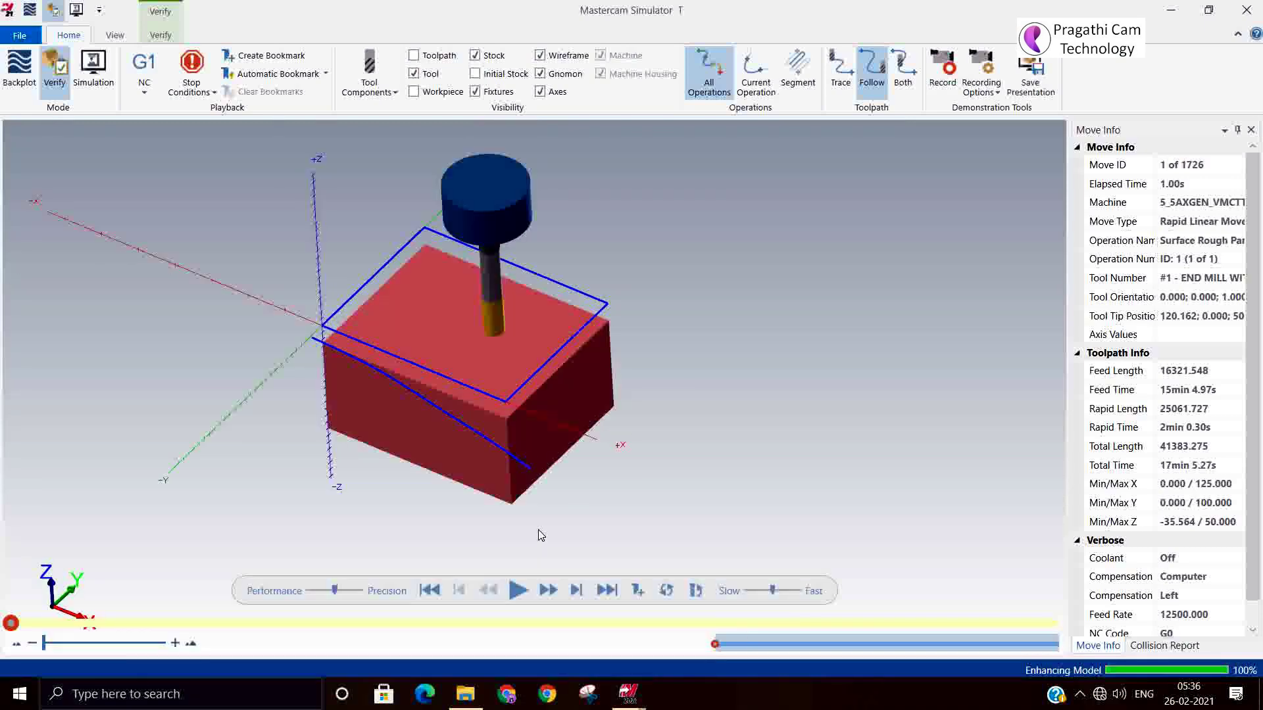
# Step through the first simulated moves, play all 1726 moves, then close the Simulator
pyautogui.scroll(2, 578, 499)
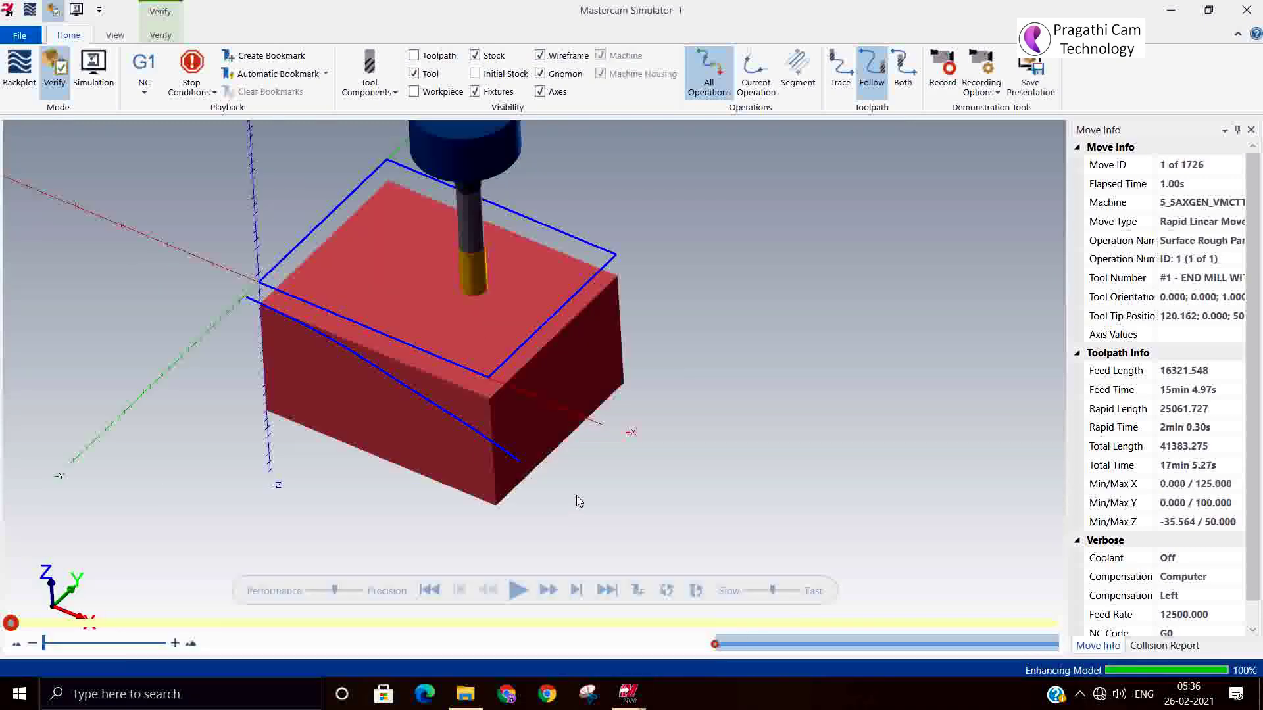
pyautogui.click(549, 592)
pyautogui.click(550, 592)
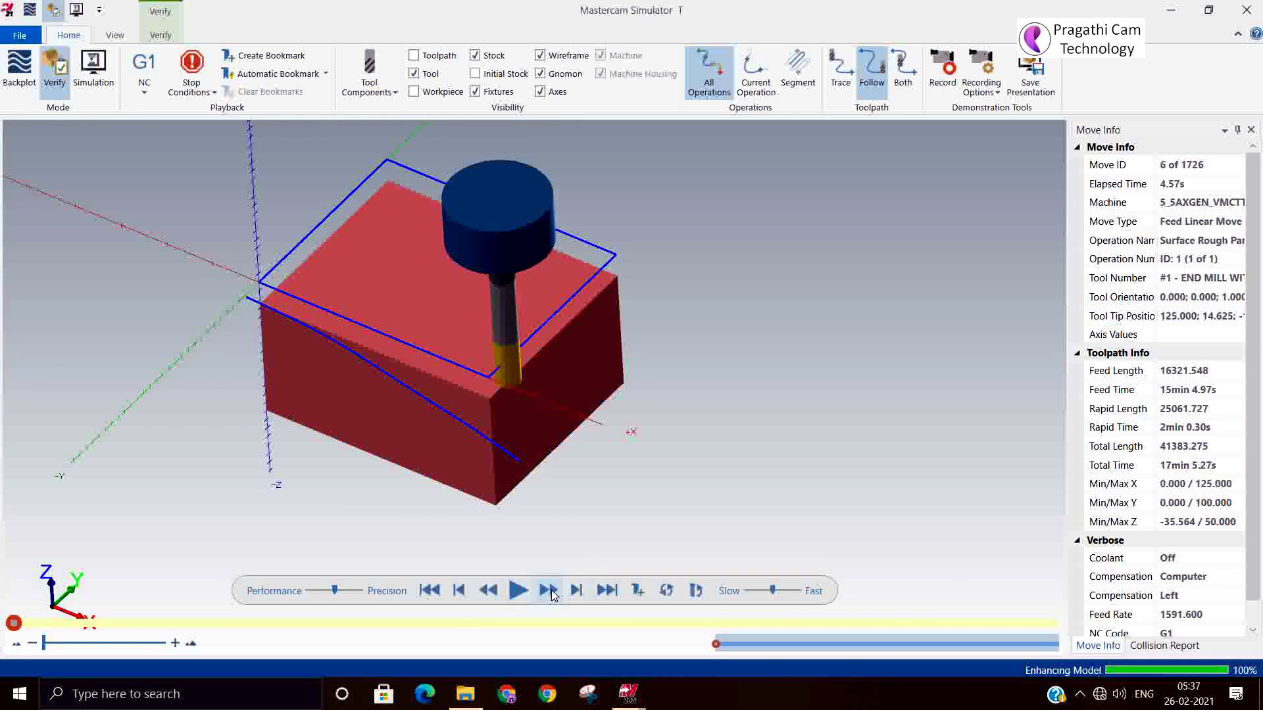
pyautogui.click(550, 592)
pyautogui.click(550, 592)
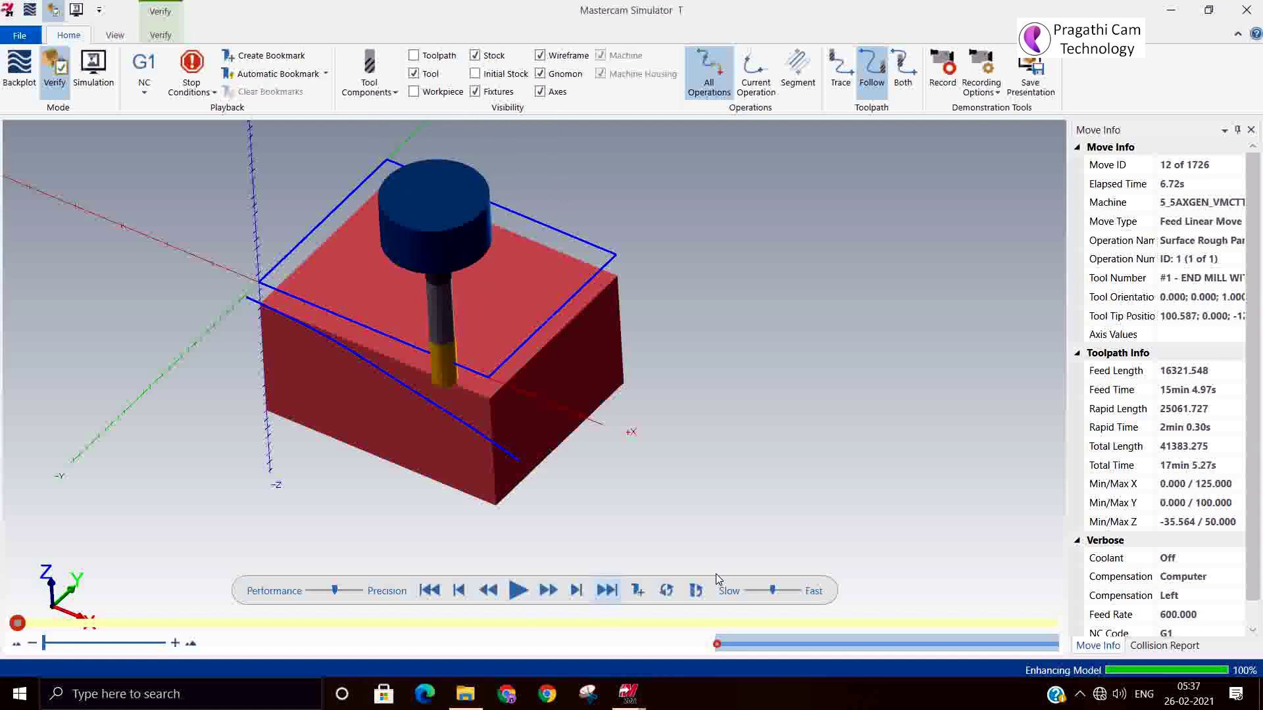
pyautogui.moveTo(730, 526); pyautogui.dragTo(749, 516, button='middle')
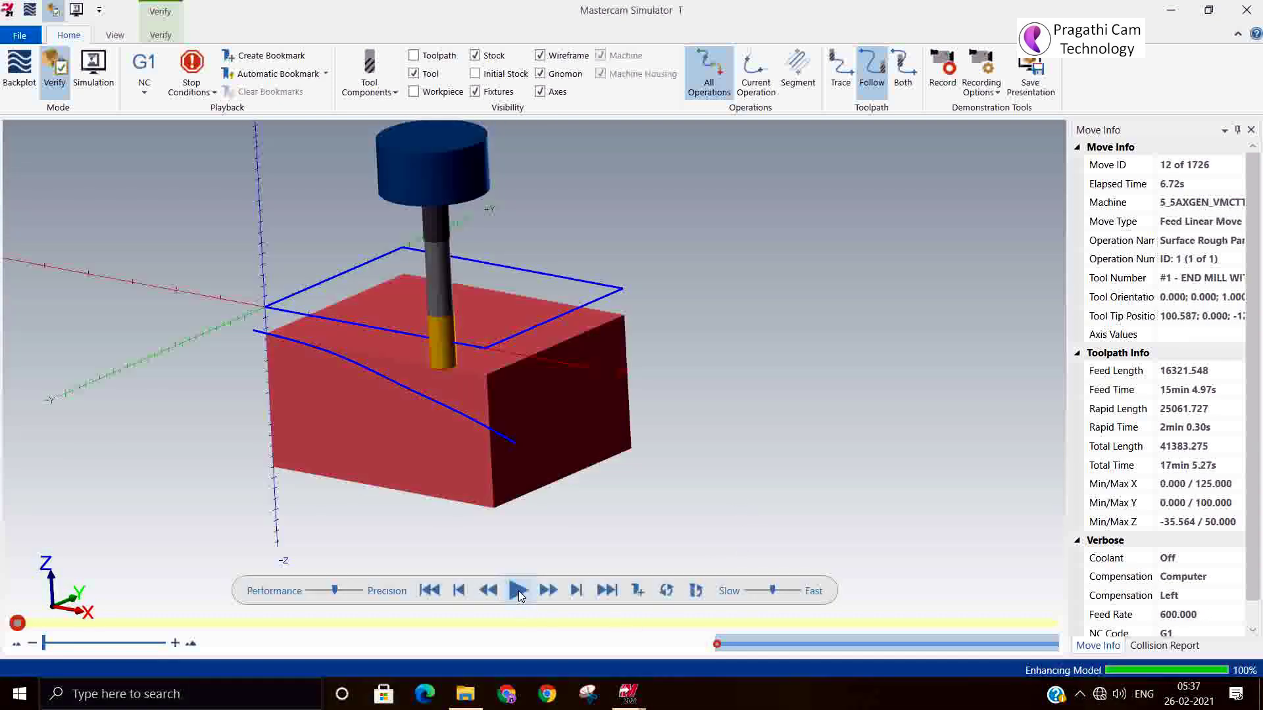
pyautogui.click(519, 591)
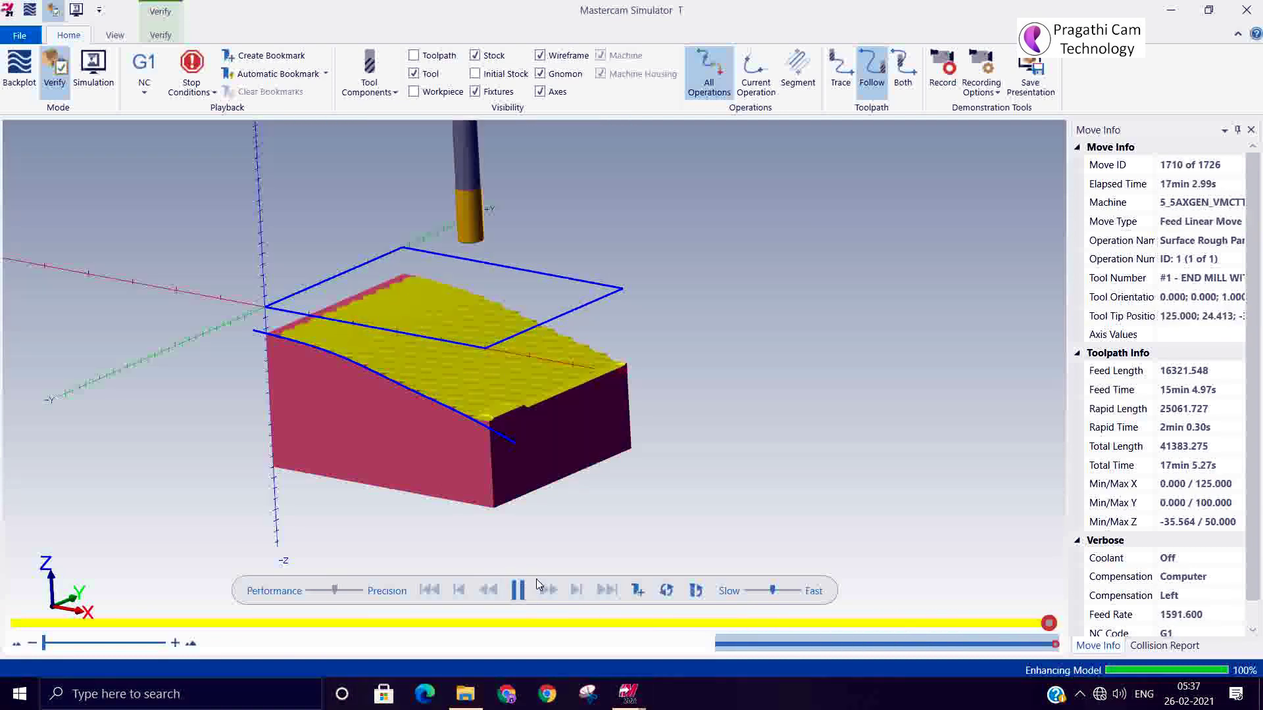
pyautogui.click(1246, 10)
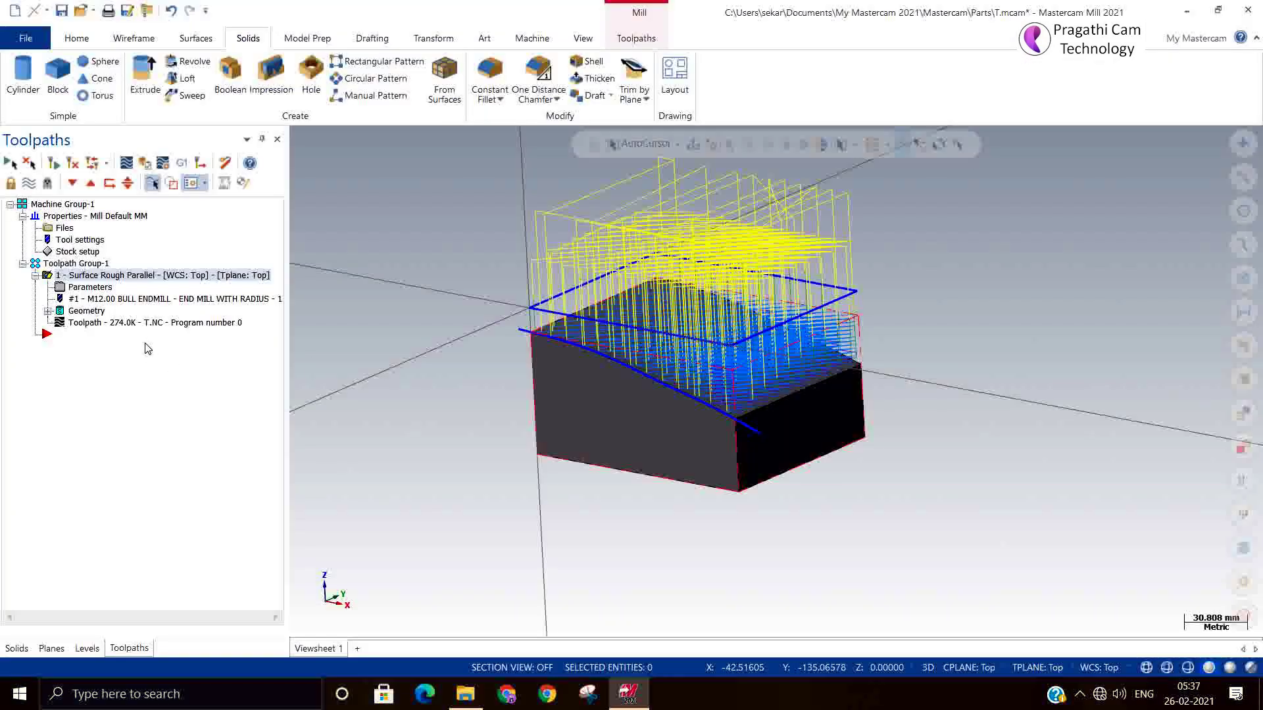
# Set stock X, Y and Z sizes to 0 and turn off stock display
pyautogui.scroll(1, 703, 388)
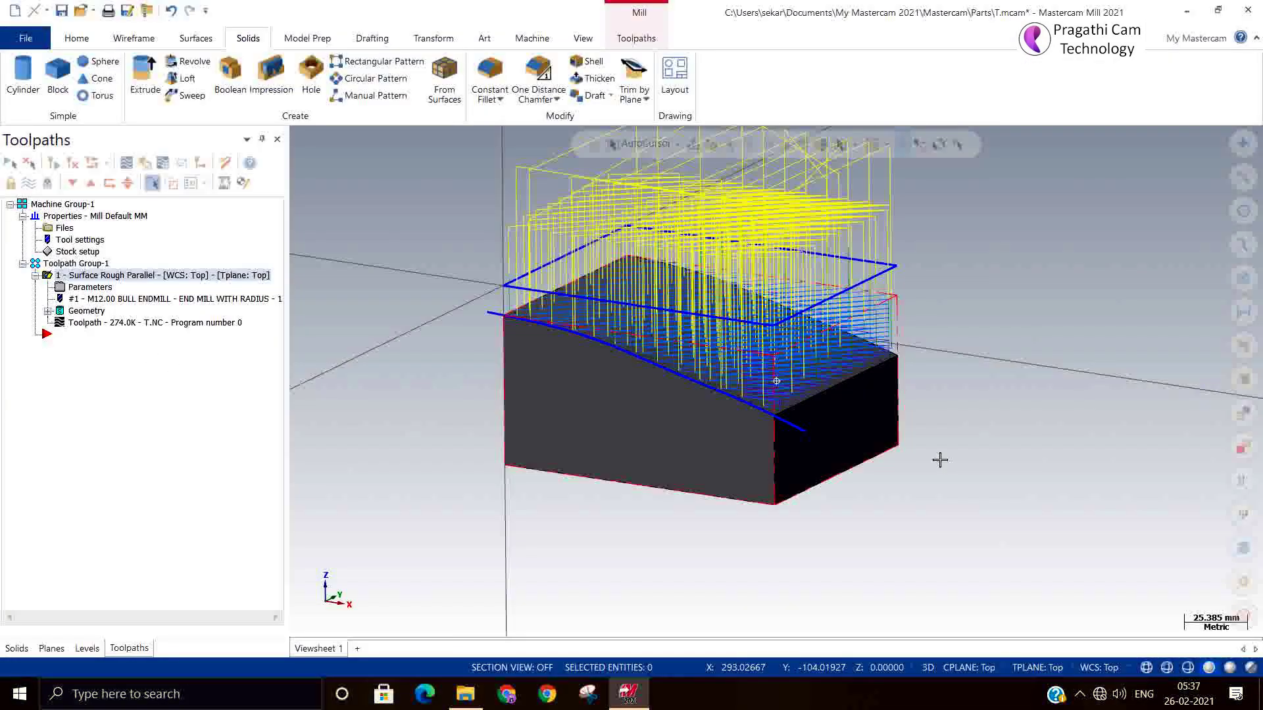
pyautogui.moveTo(939, 460); pyautogui.dragTo(173, 320, button='middle')
pyautogui.click(53, 252)
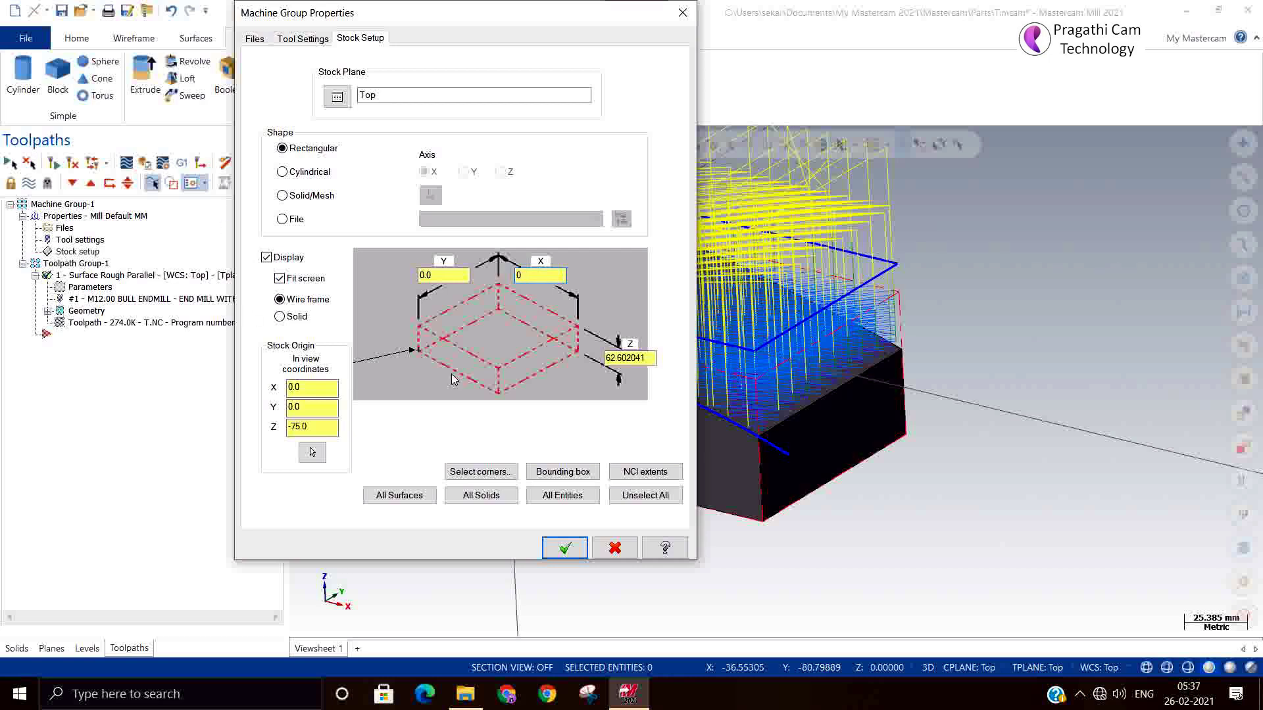
pyautogui.click(652, 355)
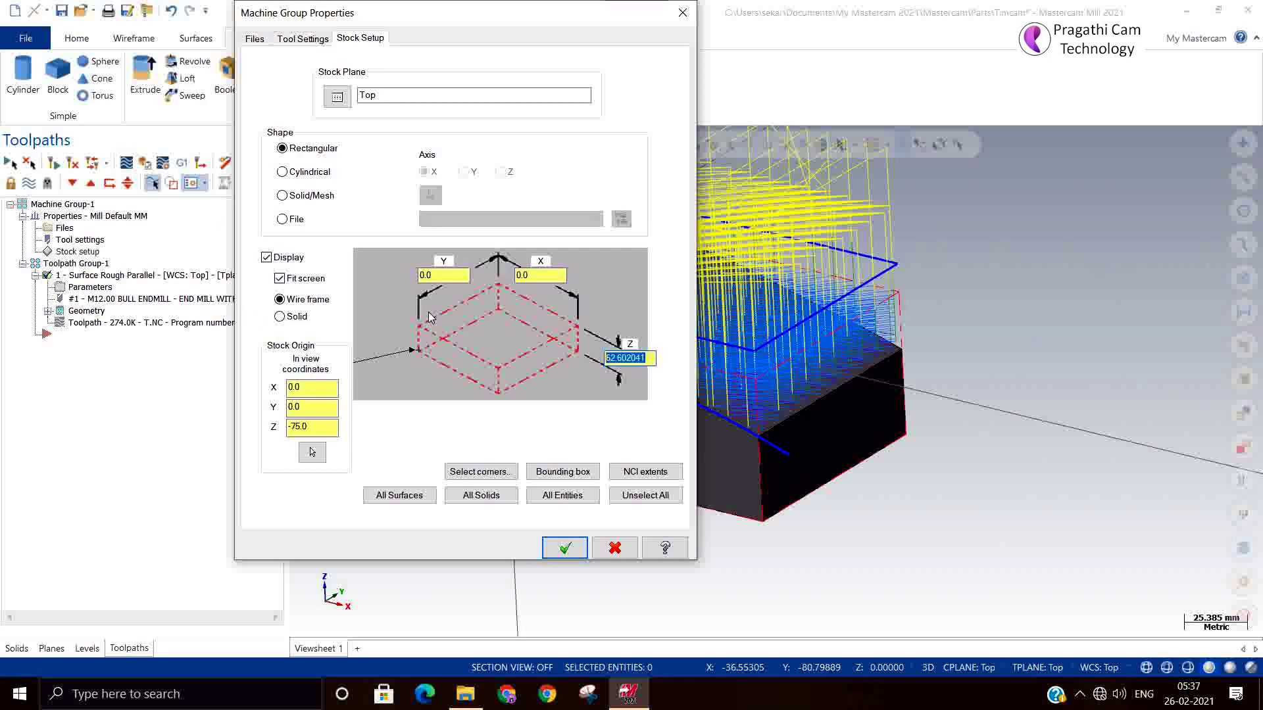
pyautogui.write('0')
pyautogui.click(267, 258)
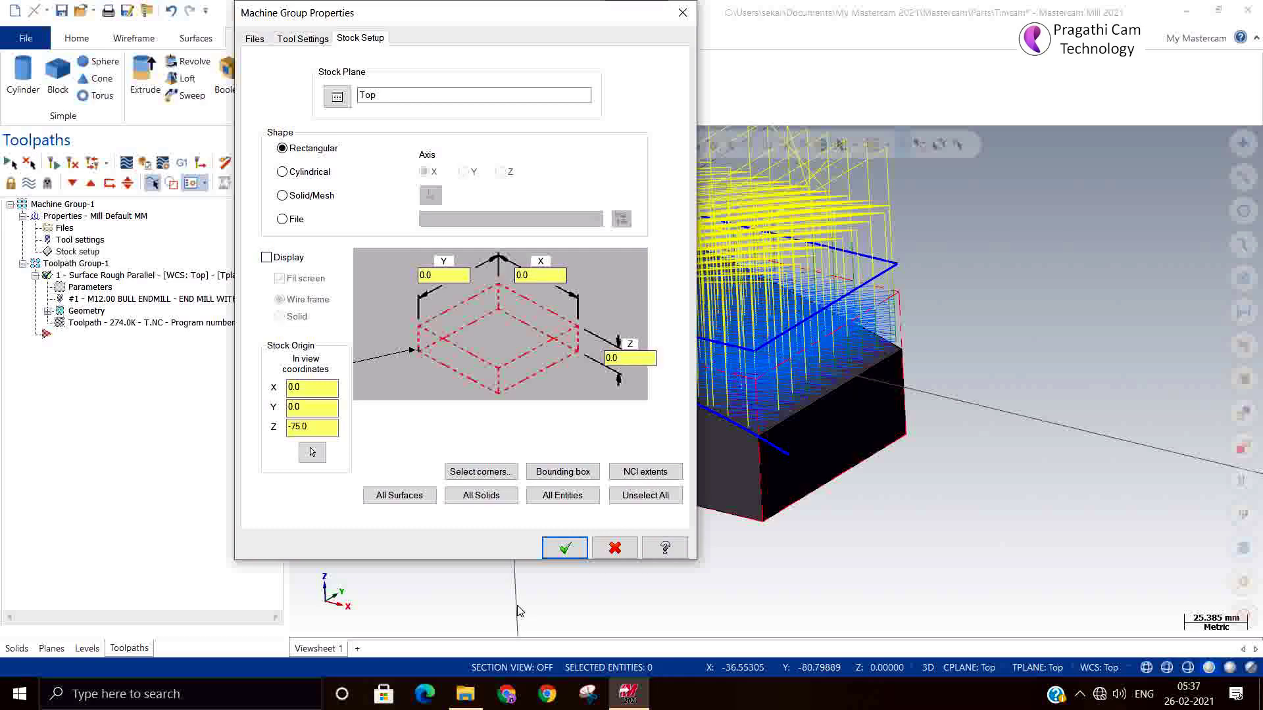
pyautogui.click(565, 548)
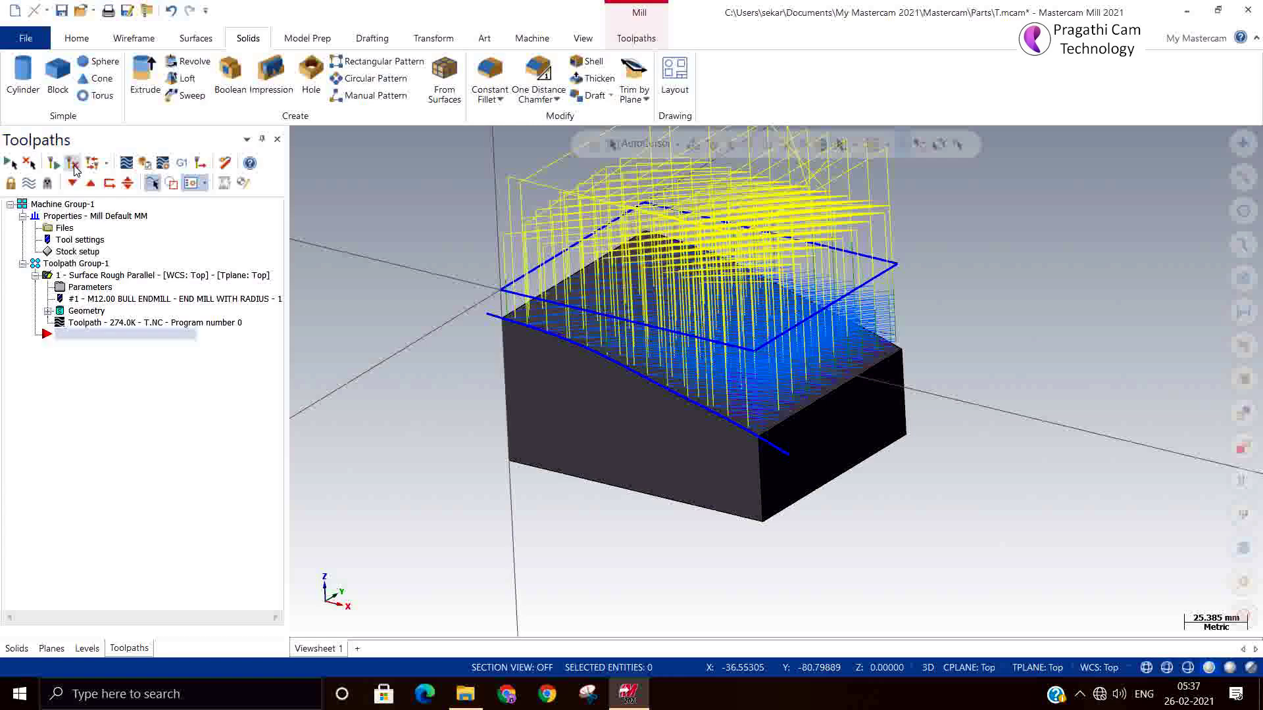
# Attempt to backplot the toolpath, dismissing the repeated no-operations-selected warnings
pyautogui.click(73, 165)
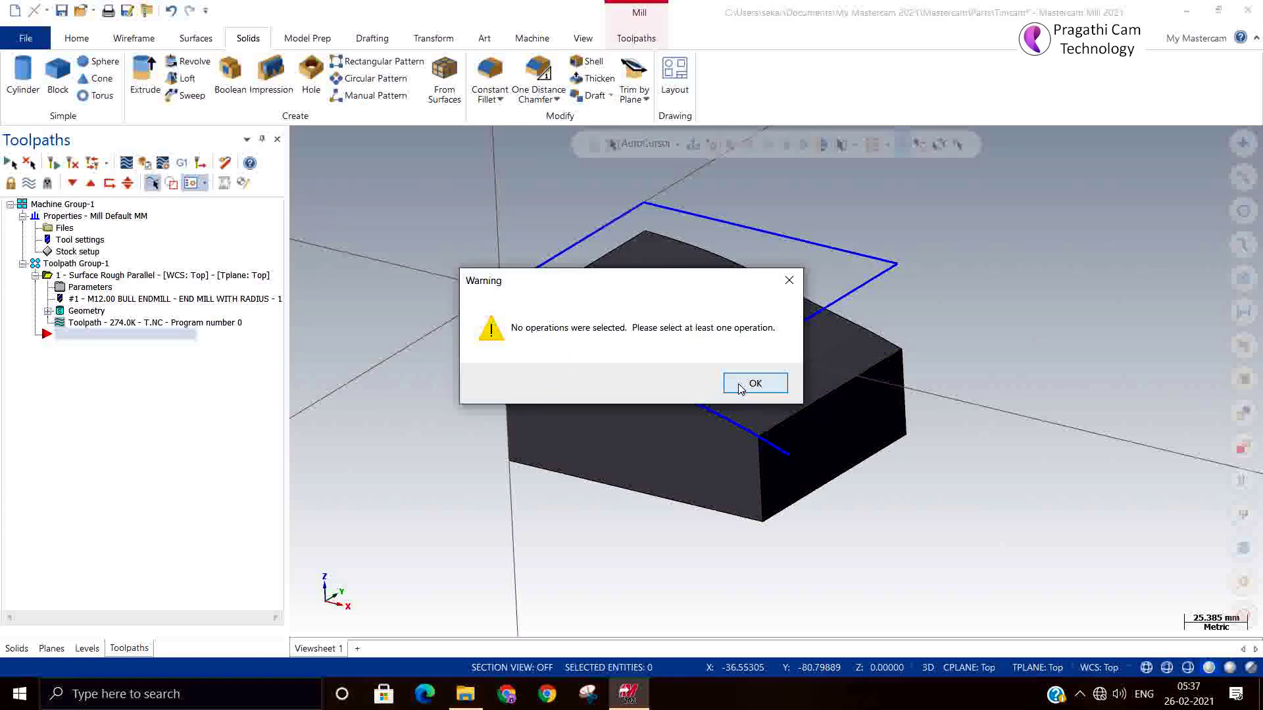
pyautogui.click(755, 383)
pyautogui.click(81, 264)
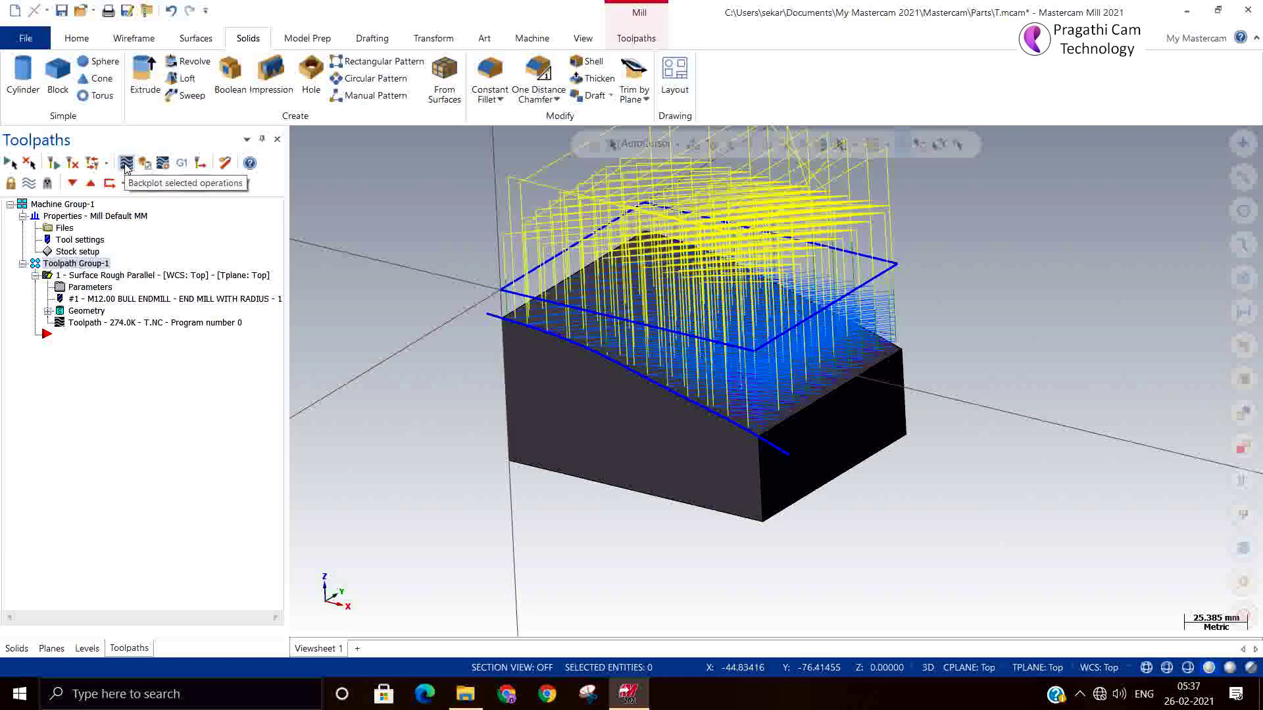
pyautogui.click(73, 164)
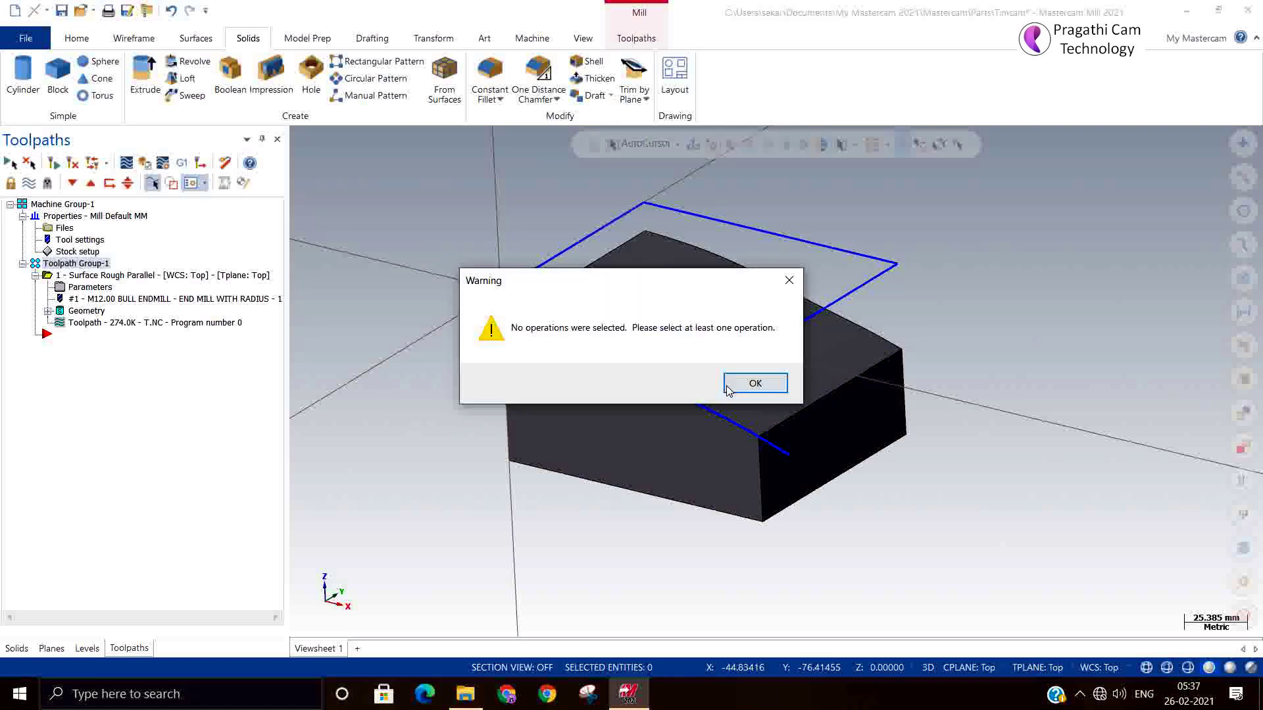
pyautogui.click(729, 390)
pyautogui.click(54, 166)
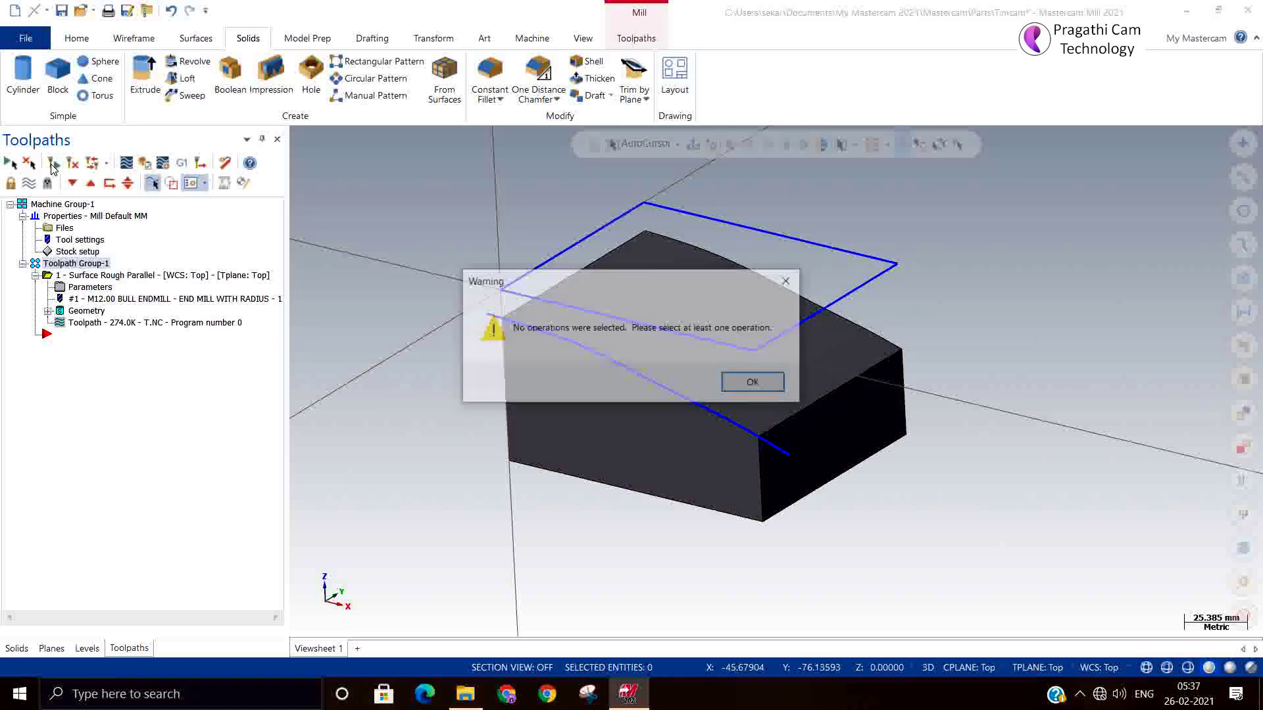
pyautogui.click(753, 383)
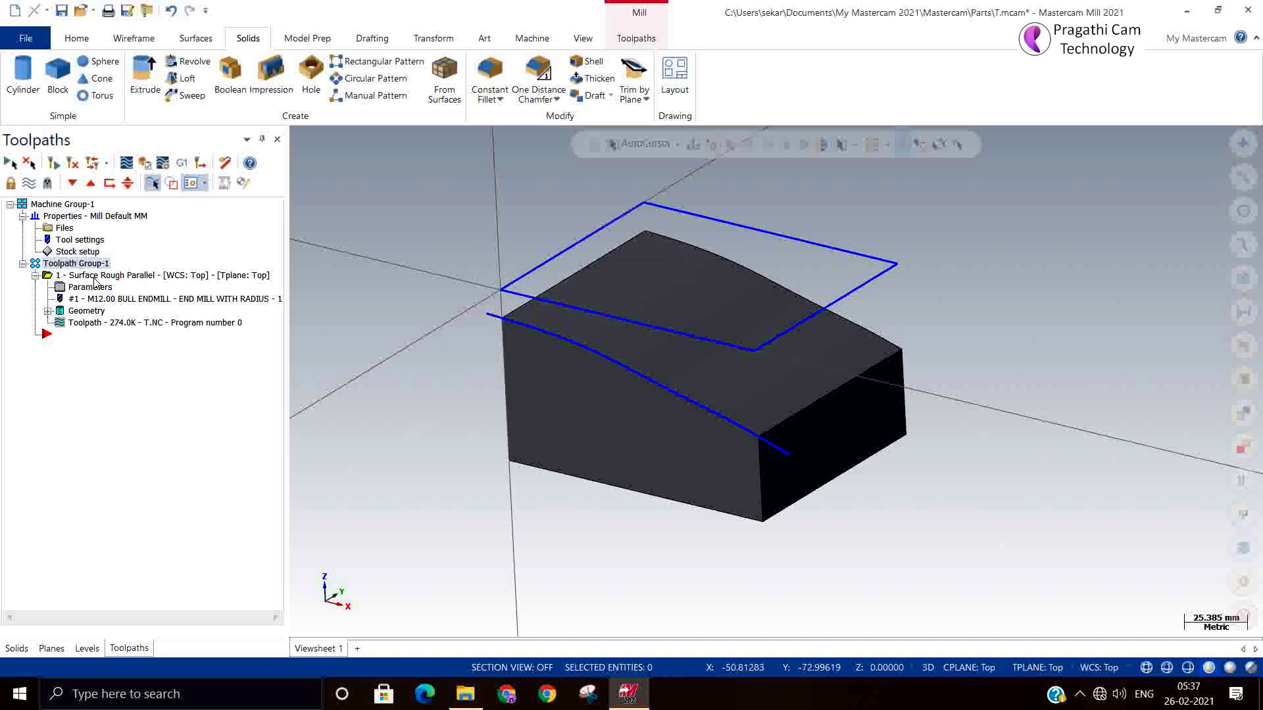
# Check stock setup, then select all Toolpath Group-1 operations and verify them in Mastercam Simulator
pyautogui.click(75, 252)
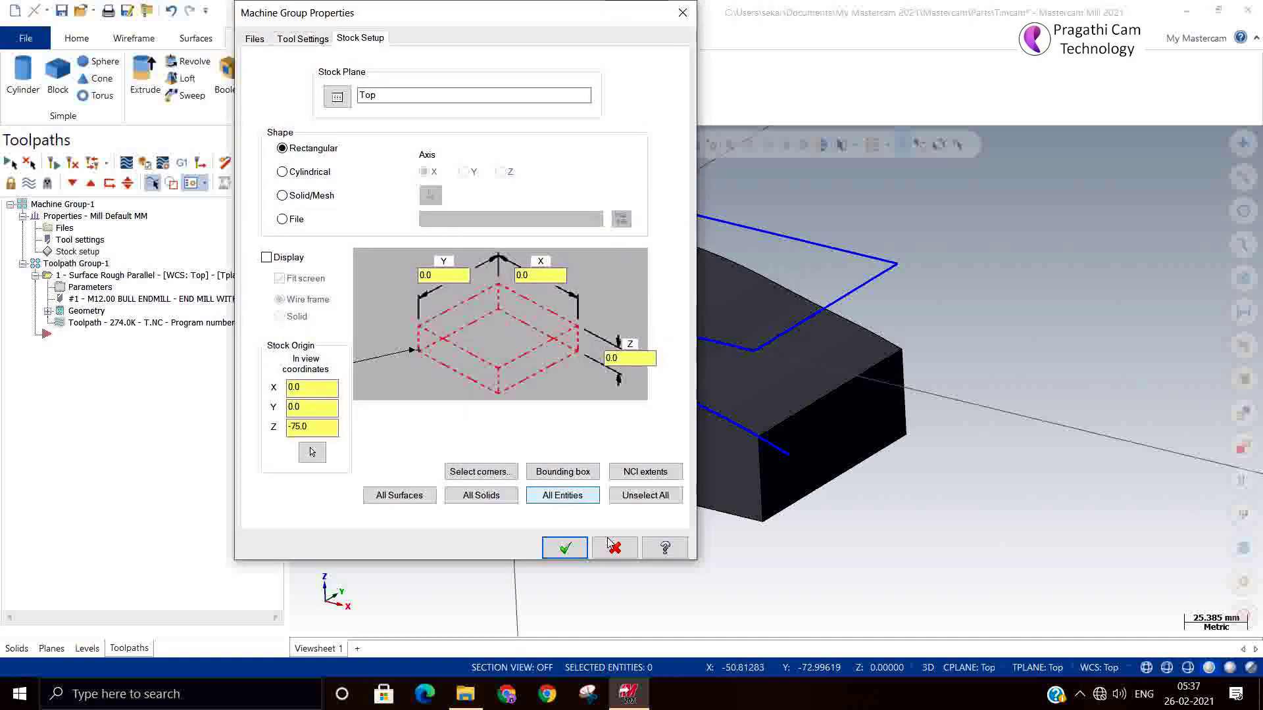
pyautogui.click(613, 549)
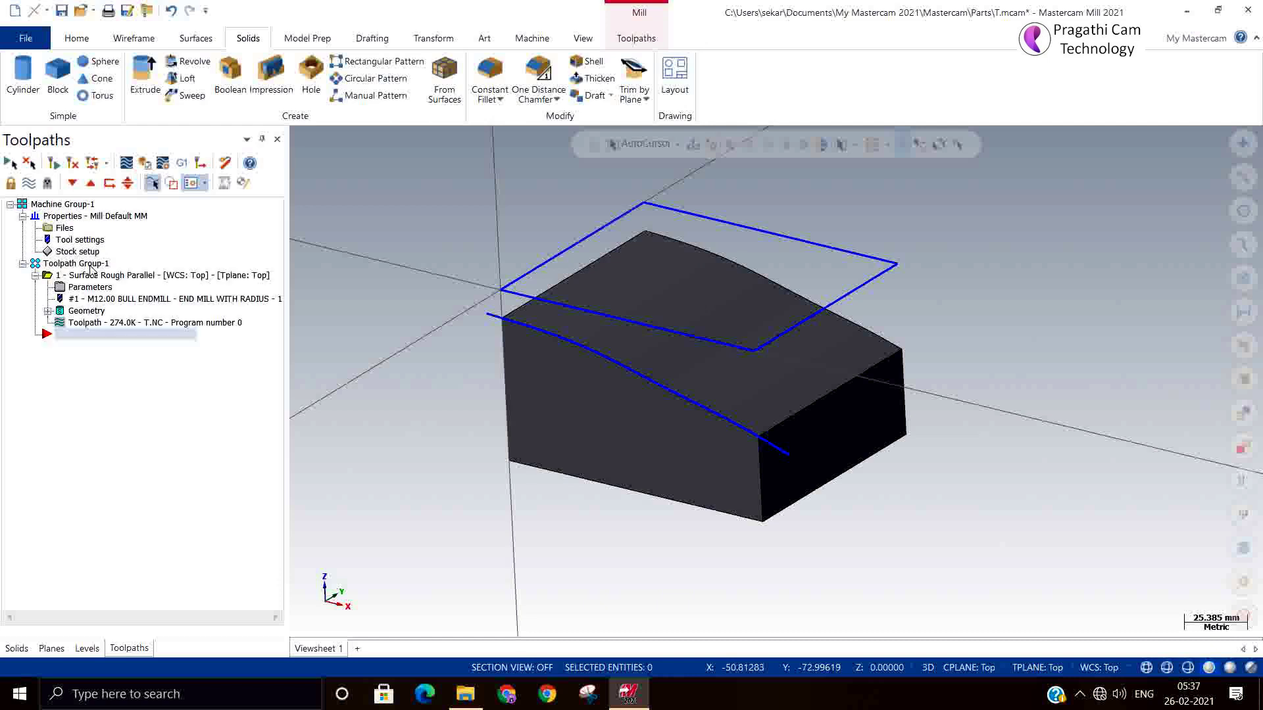
pyautogui.click(89, 265)
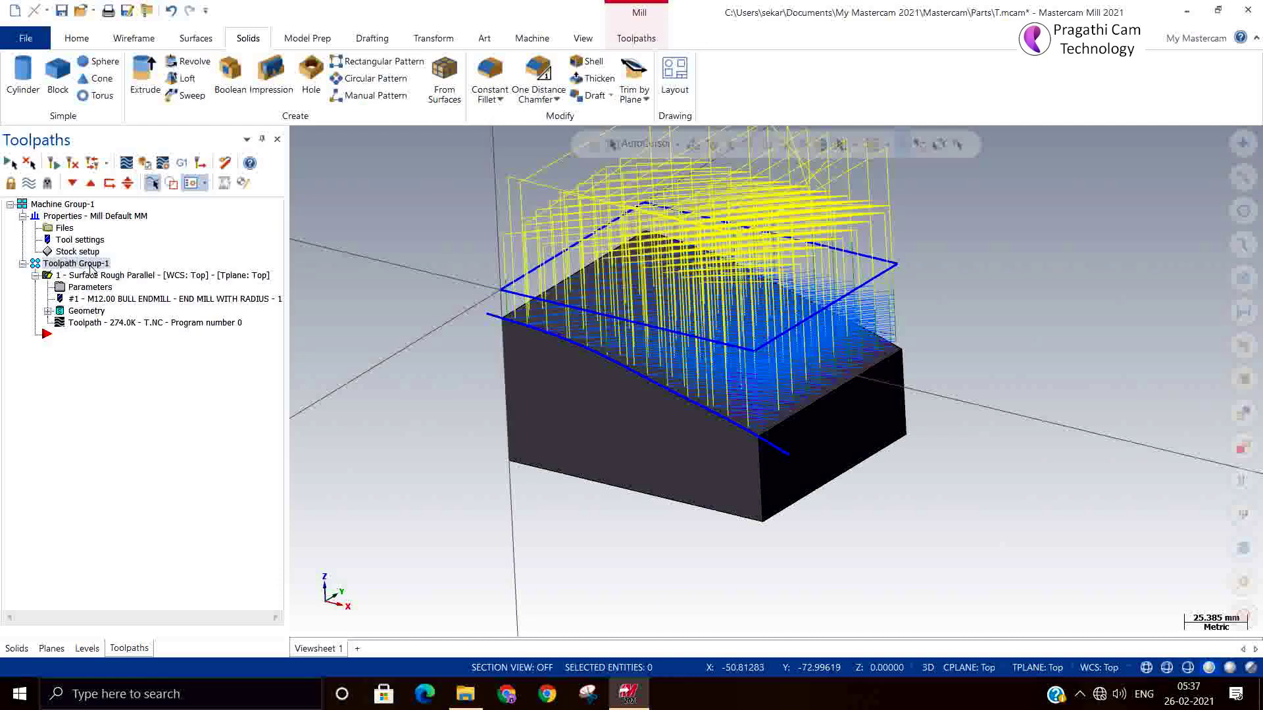
pyautogui.click(53, 163)
pyautogui.click(53, 163)
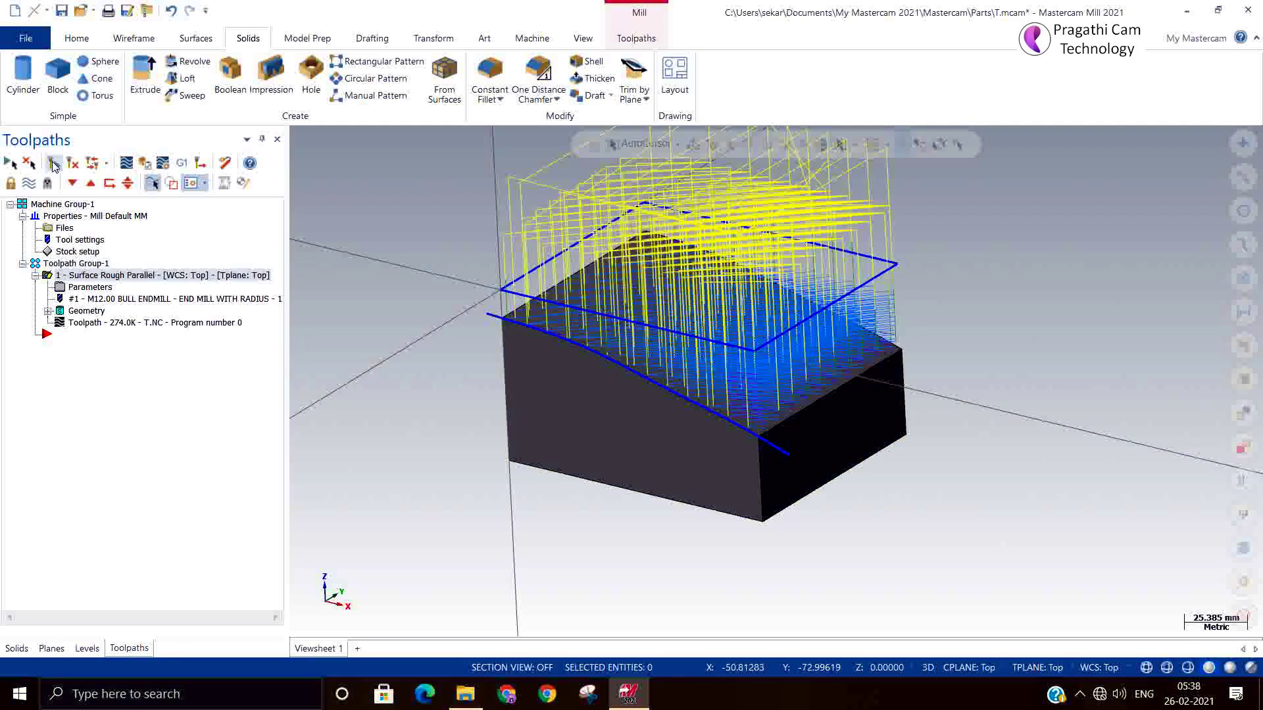
pyautogui.click(146, 163)
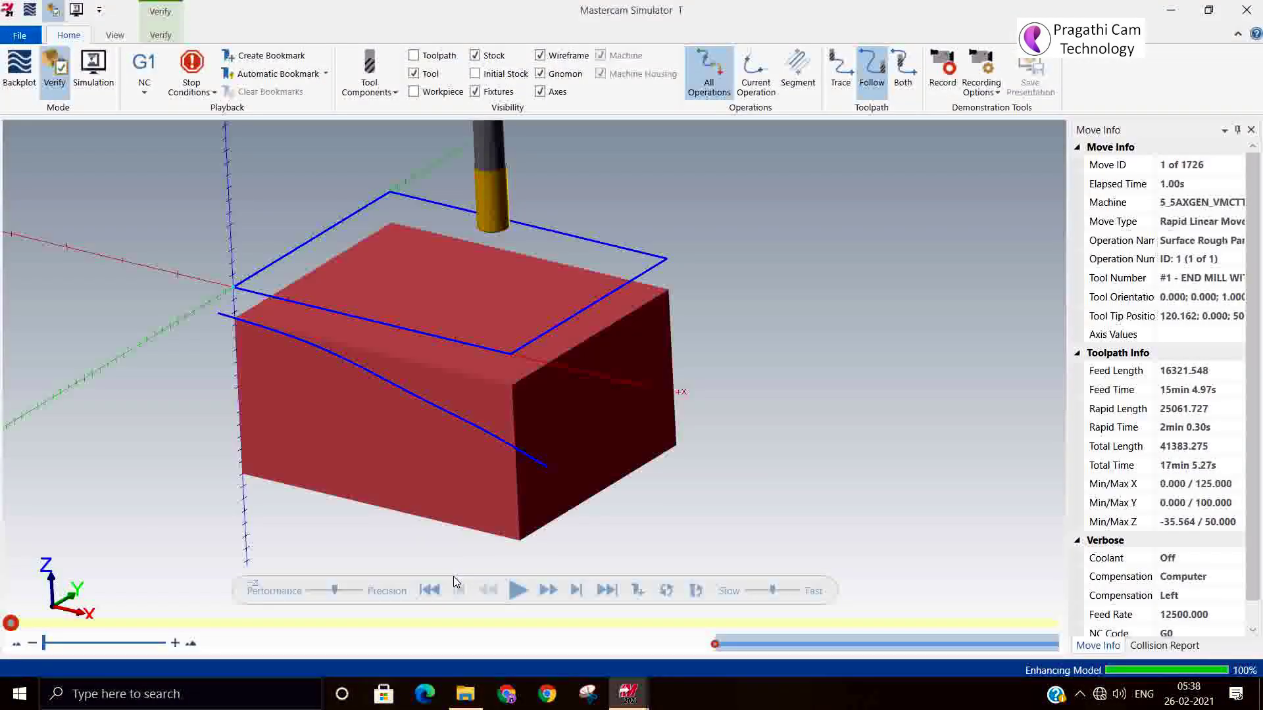
# Run the Verify simulation through all 1726 moves, then reopen the Surface Rough Parallel parameters
pyautogui.click(517, 590)
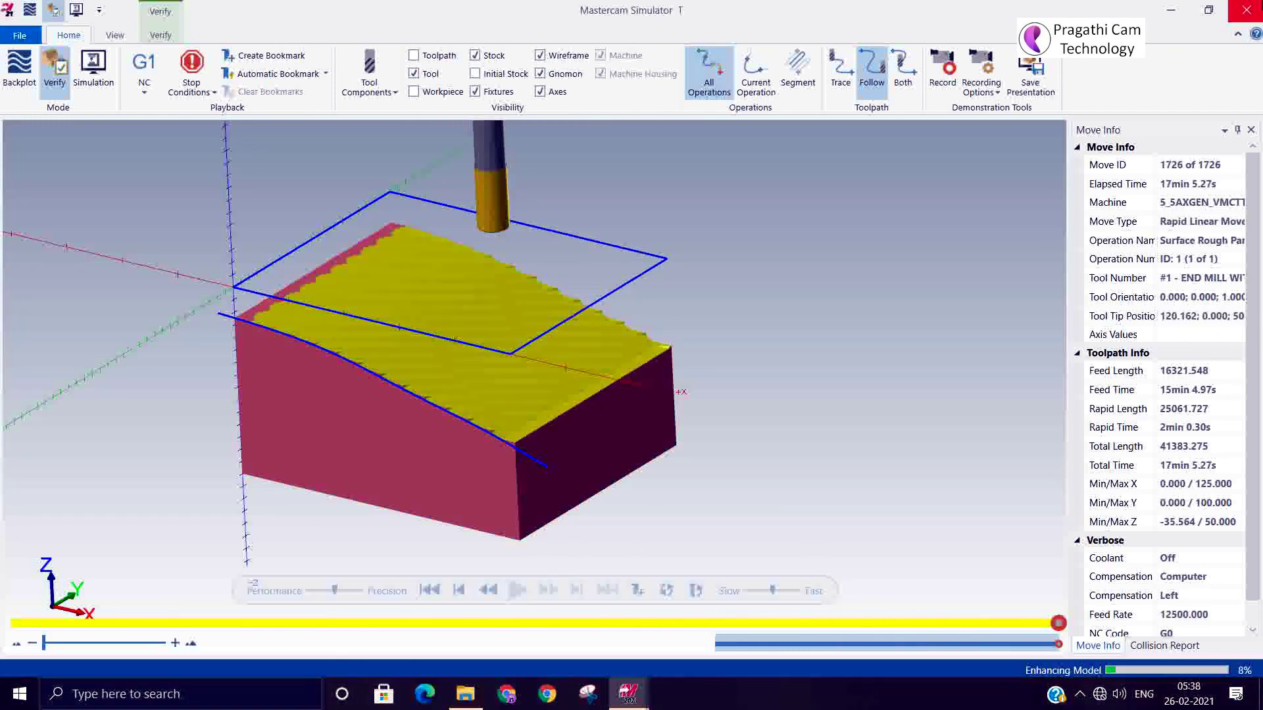
pyautogui.click(1246, 10)
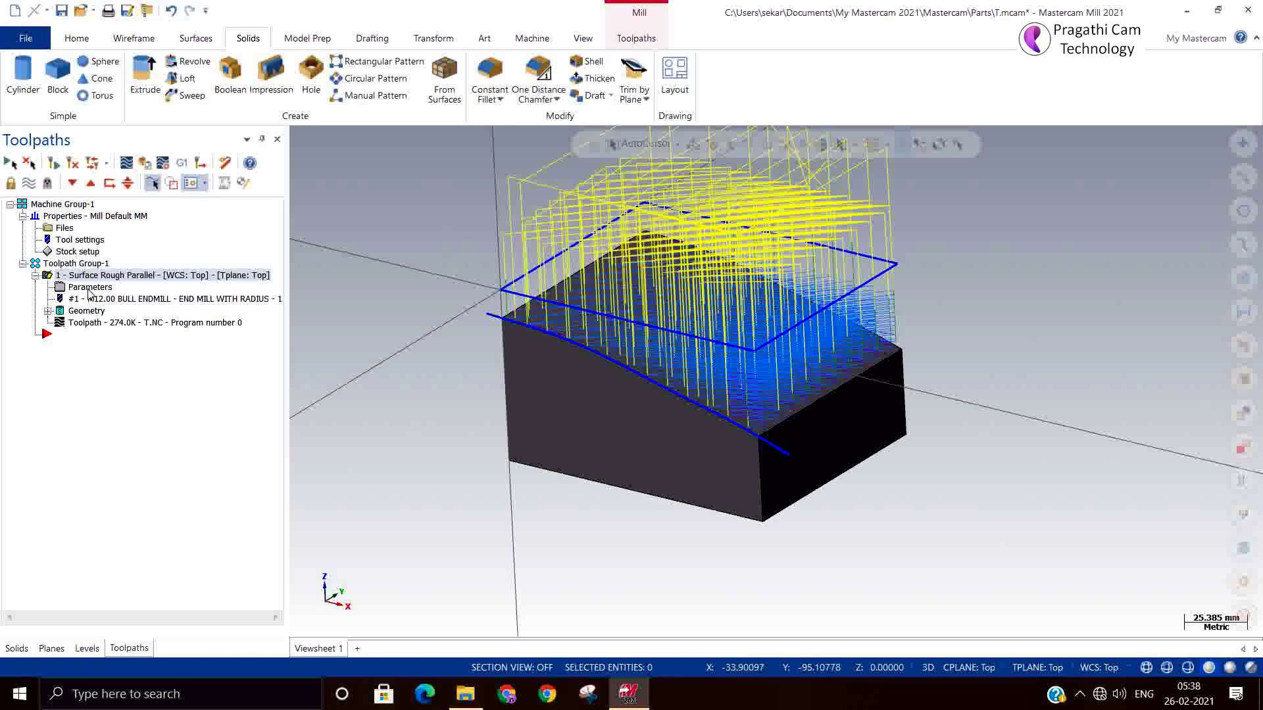
pyautogui.click(90, 289)
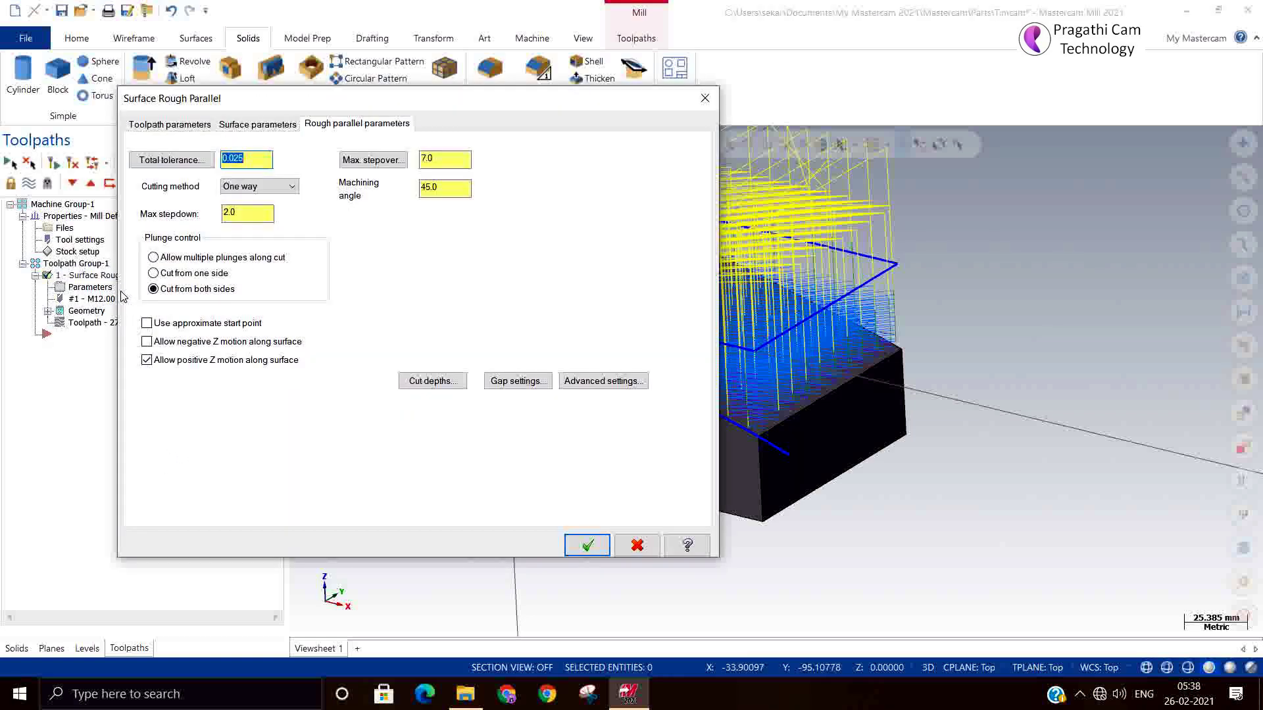
# Set the rough parallel cutting method to Zigzag and accept
pyautogui.click(450, 188)
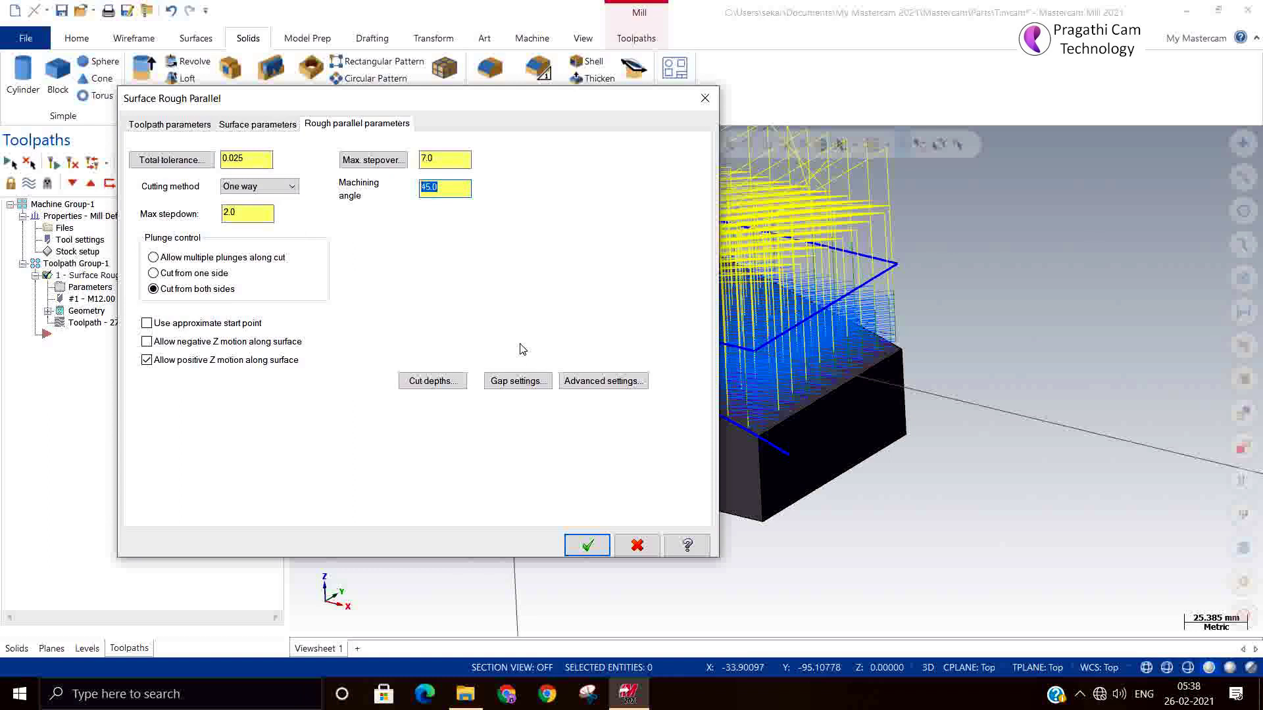
pyautogui.click(296, 190)
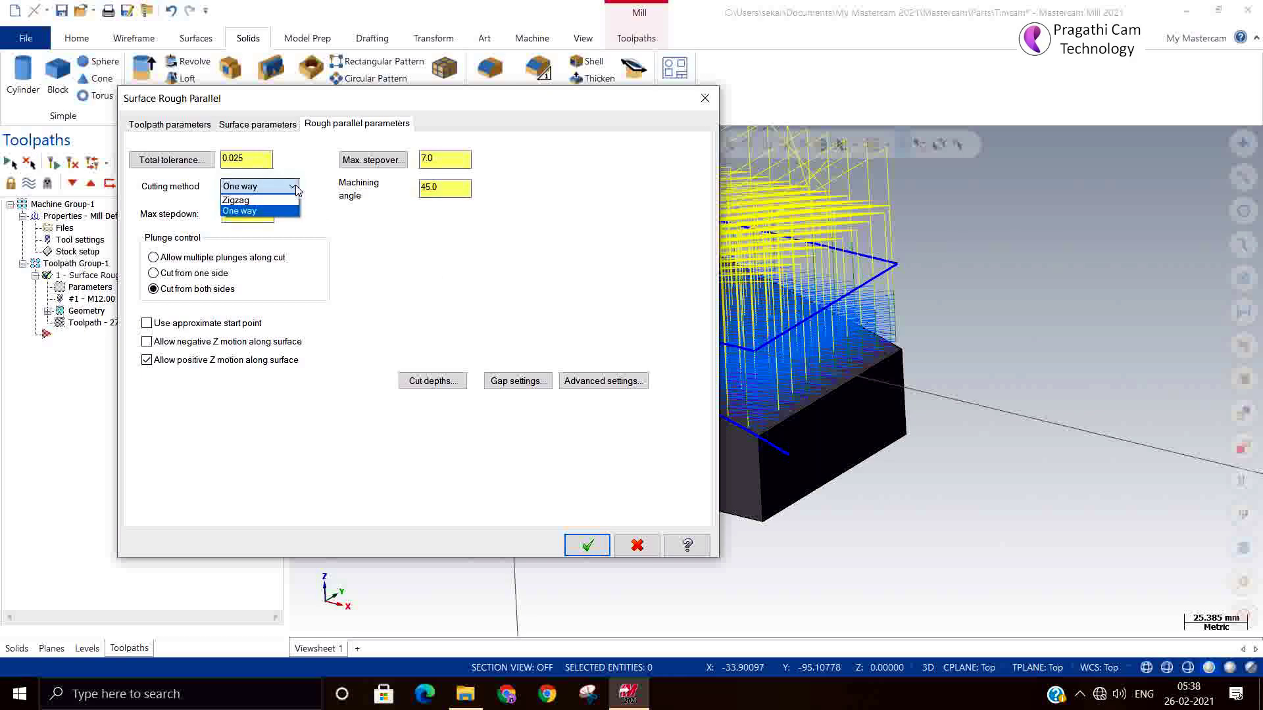
pyautogui.click(250, 205)
pyautogui.click(582, 545)
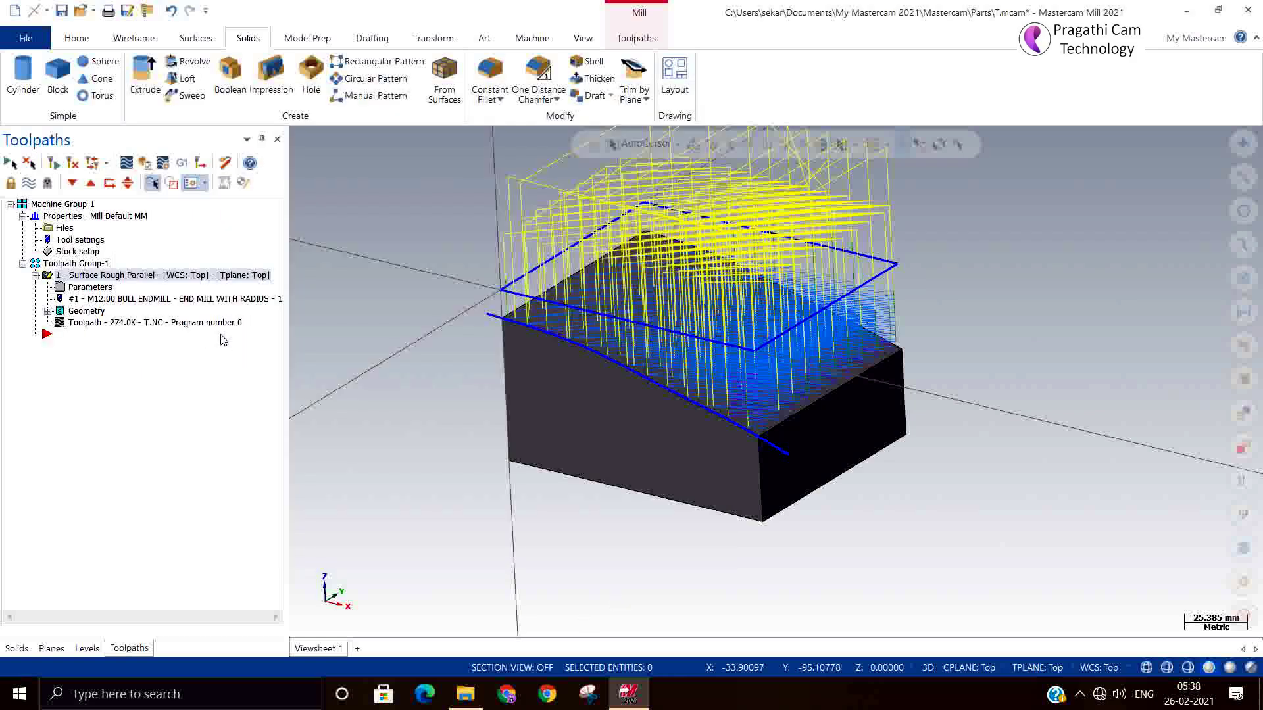
# Set the machining angle to 0.0, regenerating the toolpath to 267.4K
pyautogui.click(86, 287)
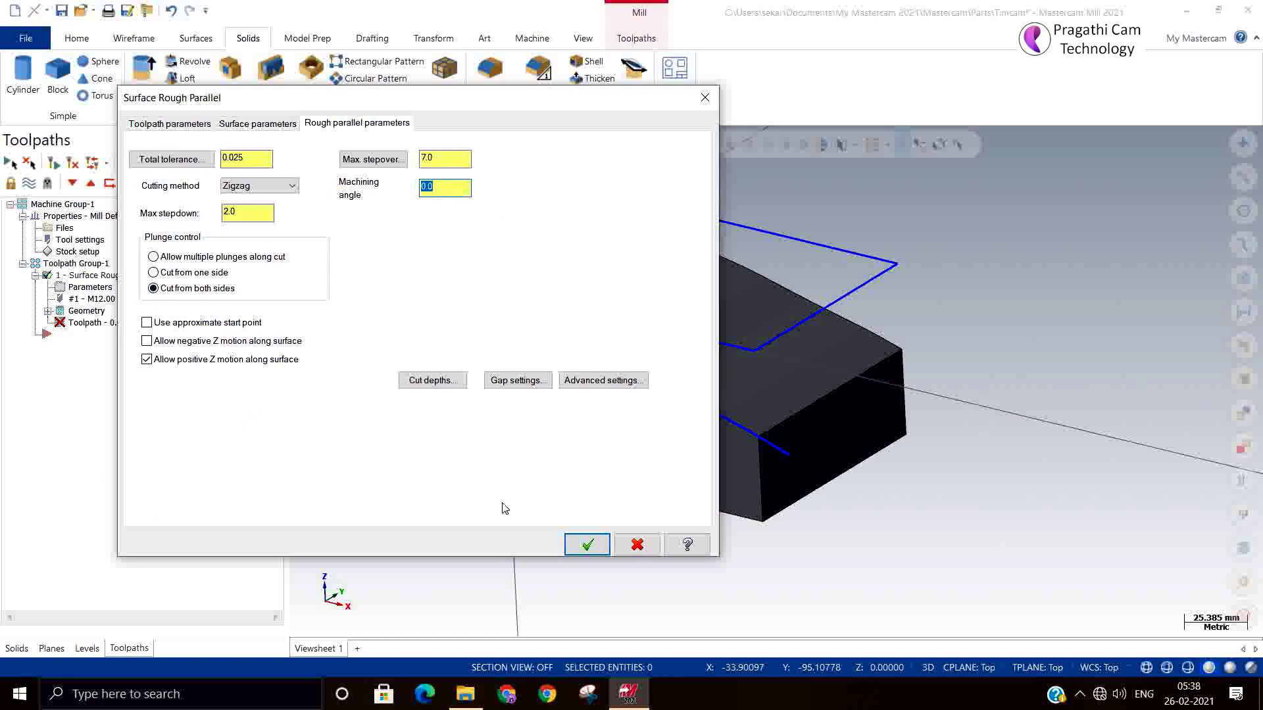
pyautogui.click(587, 544)
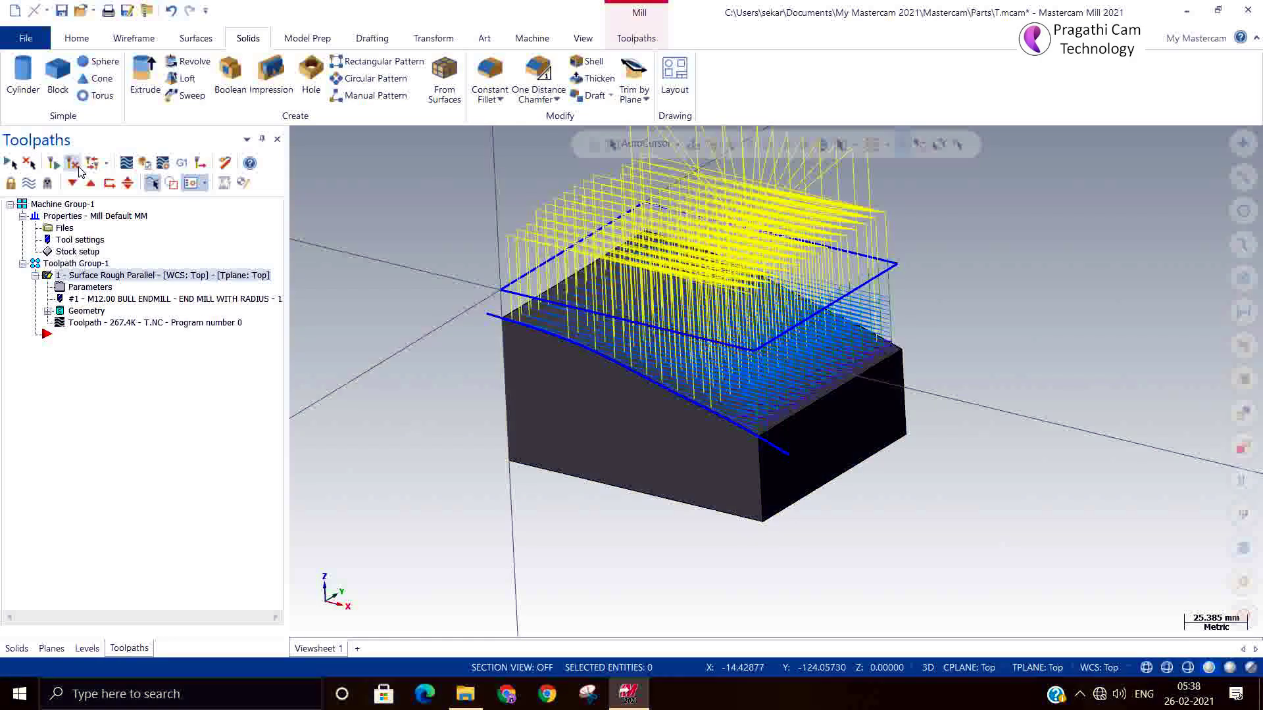
pyautogui.click(137, 164)
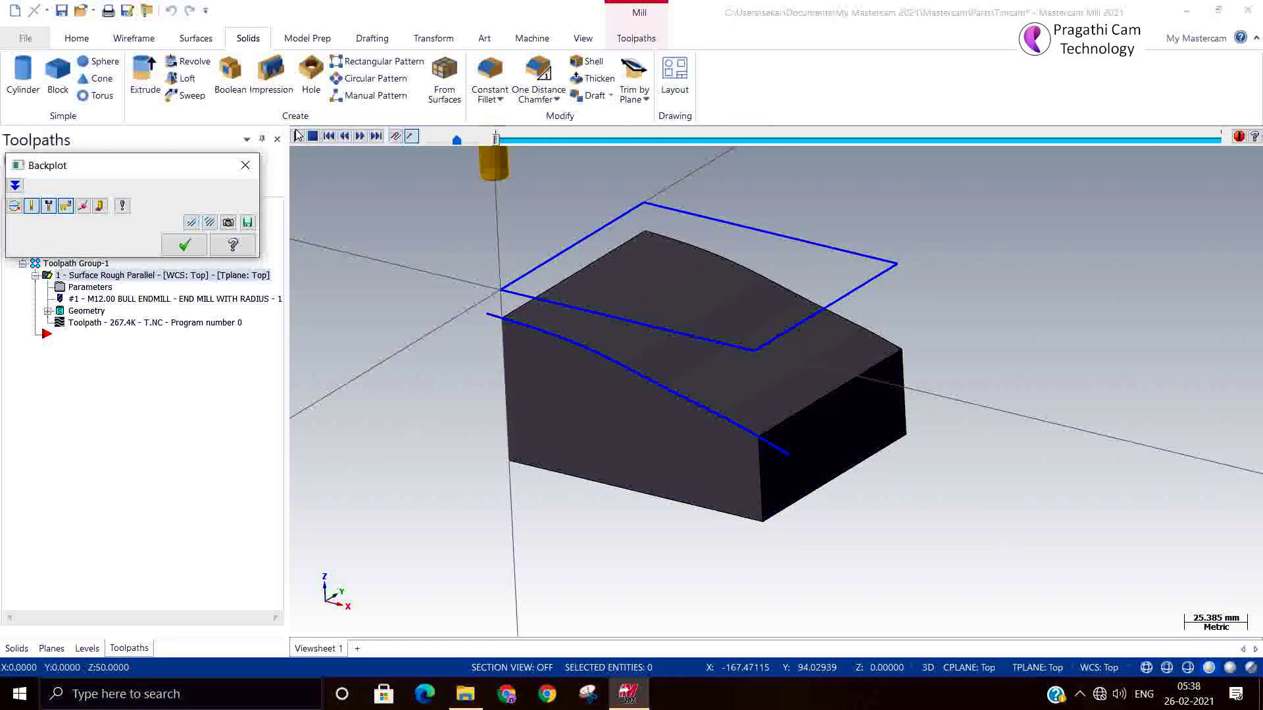
# Play the backplot of the zigzag toolpath, then reopen the rough parallel parameters
pyautogui.click(297, 135)
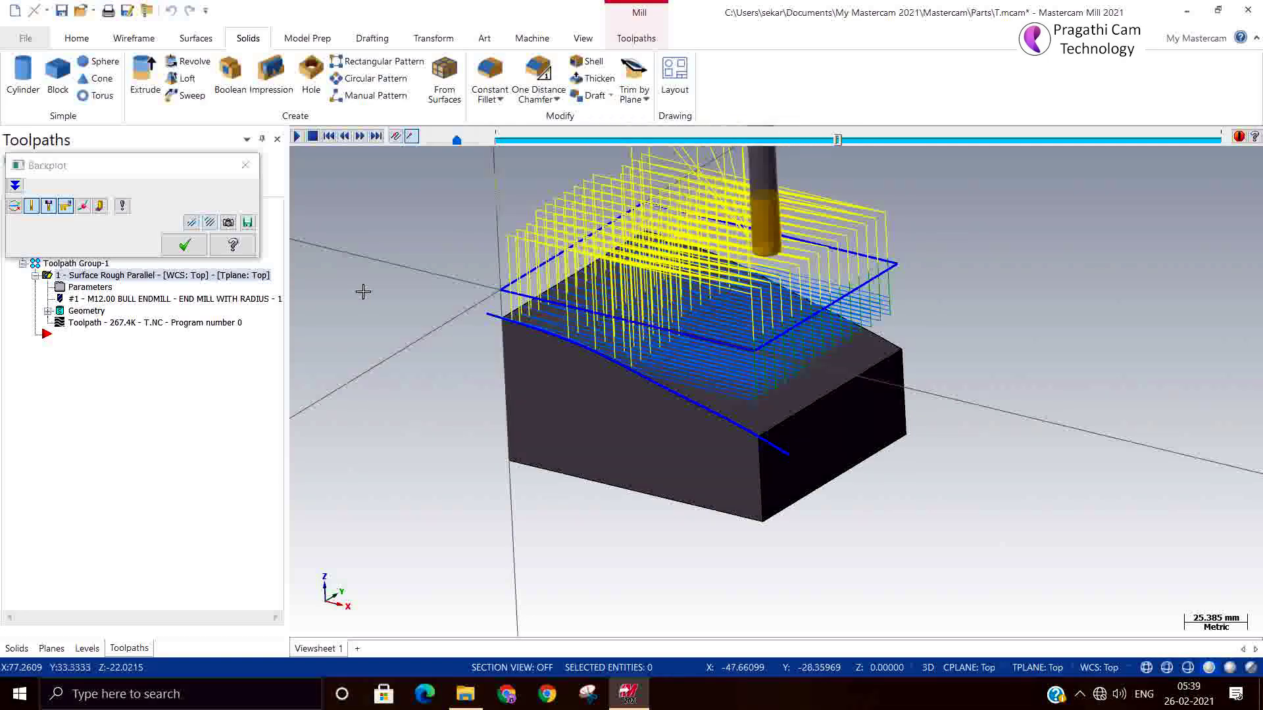
pyautogui.click(183, 243)
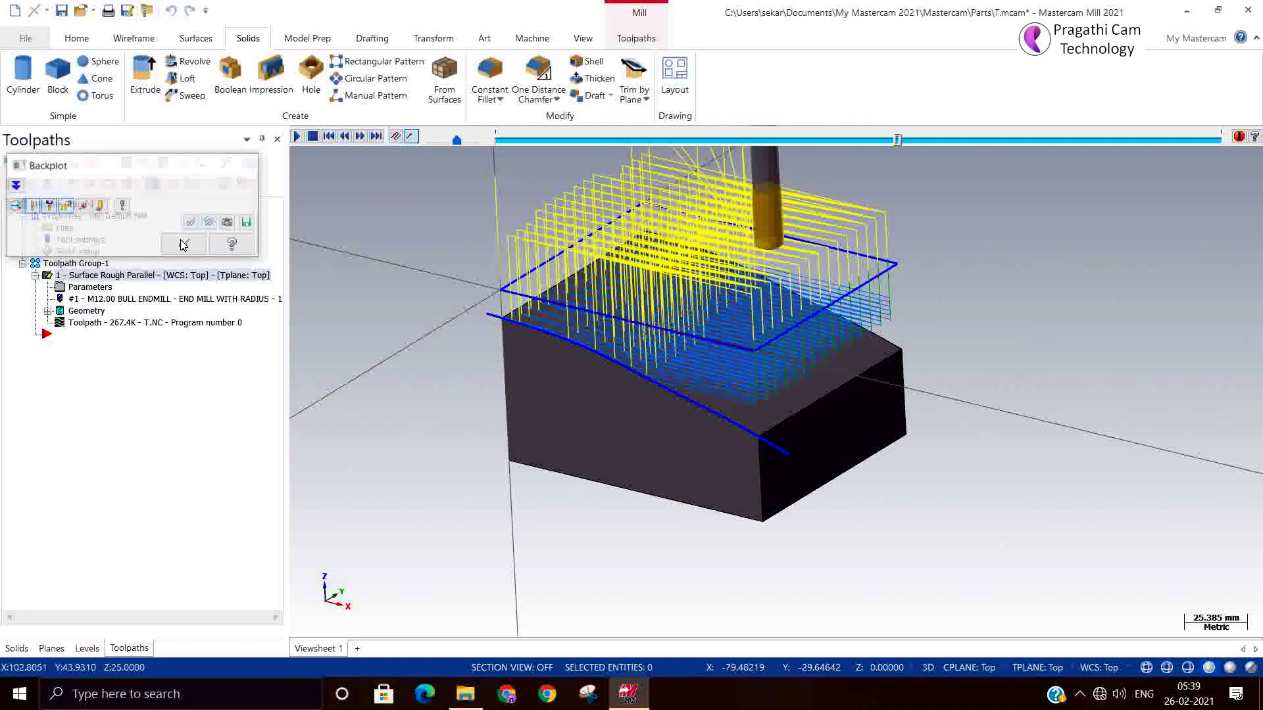
pyautogui.click(77, 288)
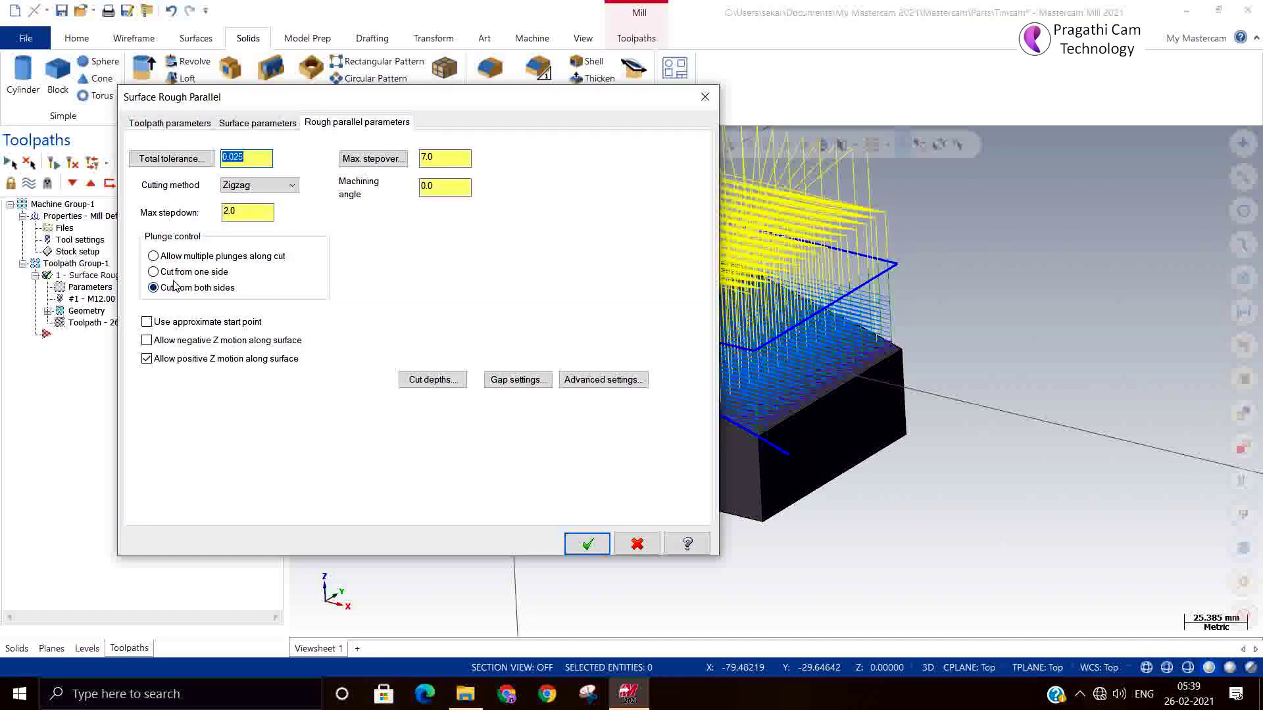
# Apply Cut from one side plunge control and regenerate the toolpath at 128.8K
pyautogui.click(580, 539)
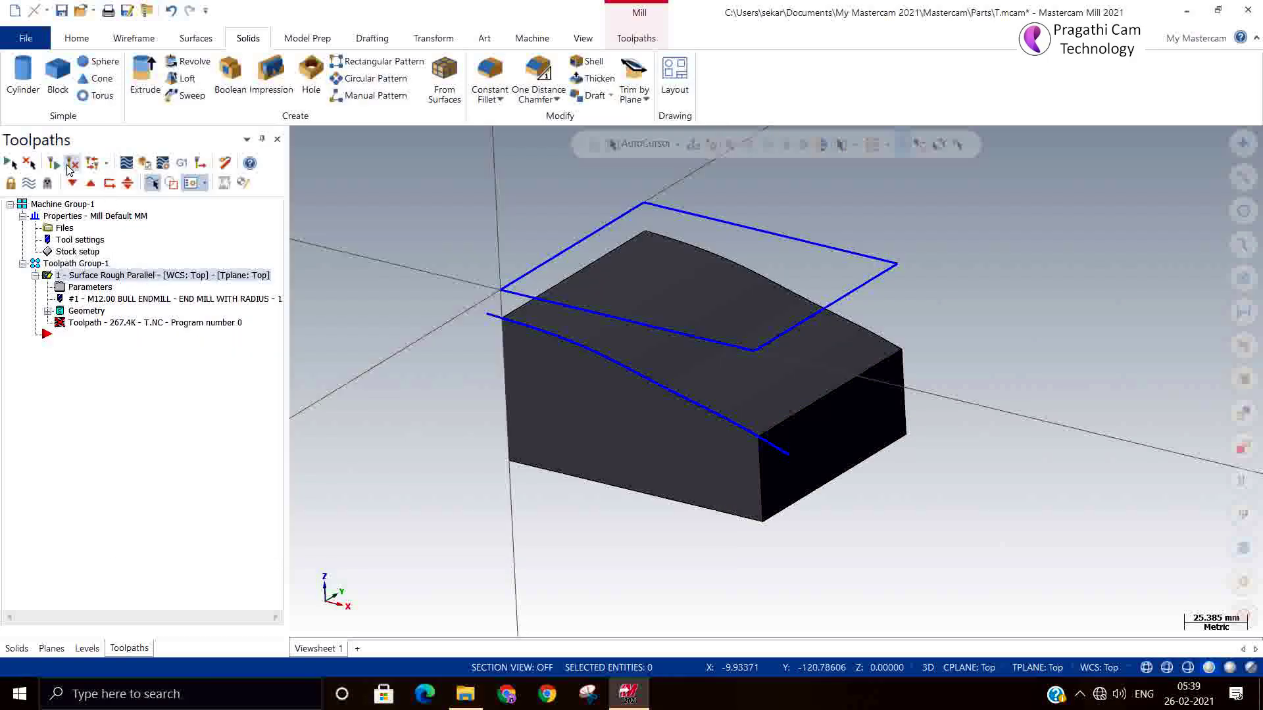
pyautogui.click(72, 164)
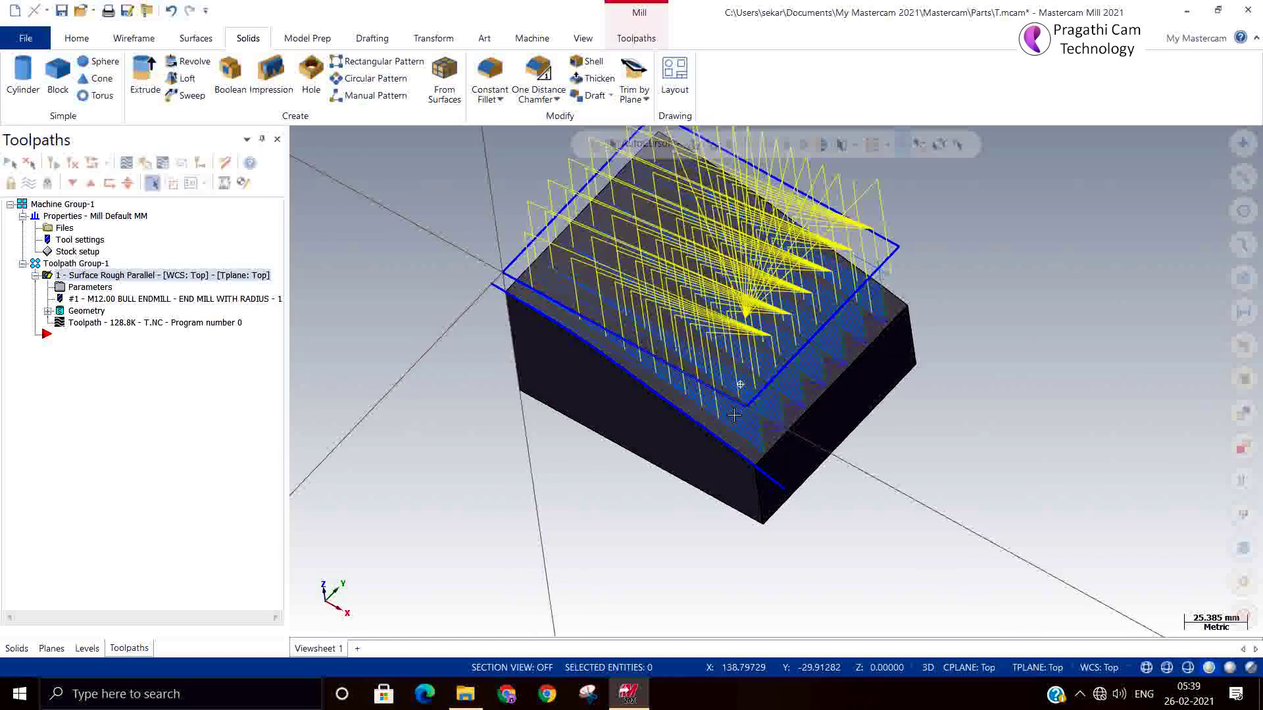
pyautogui.moveTo(723, 381); pyautogui.dragTo(736, 396, button='middle')
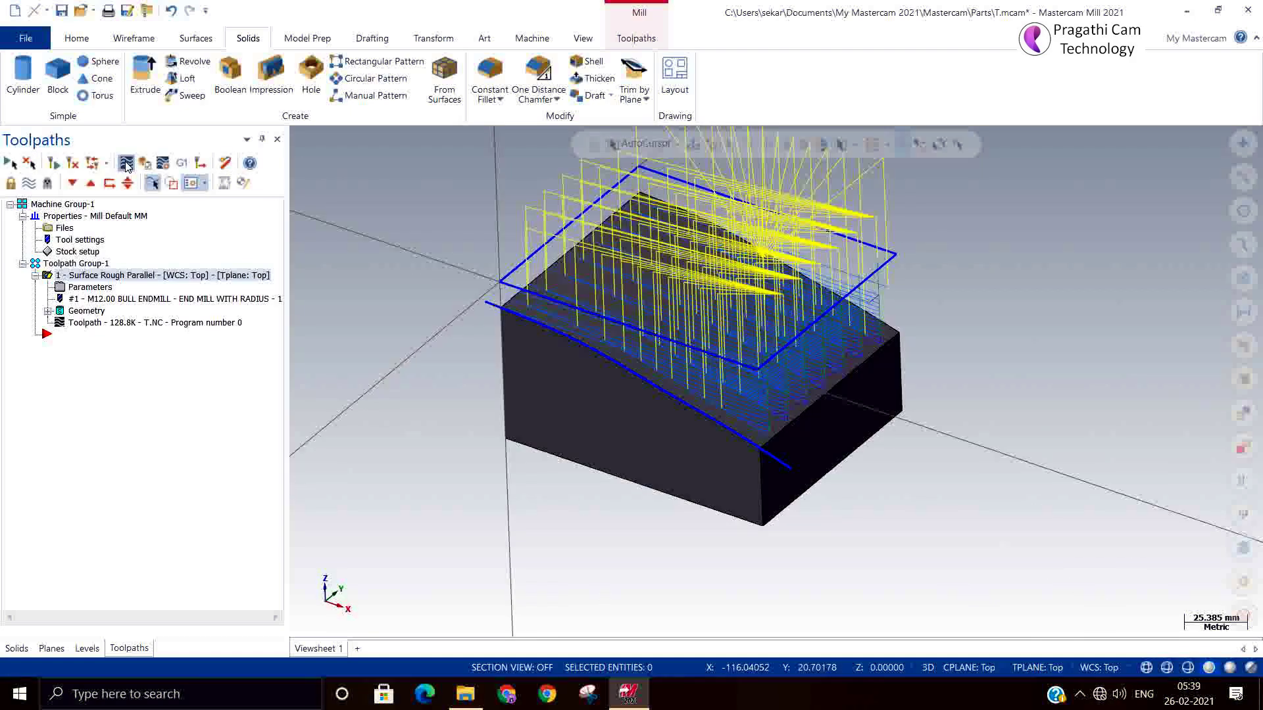
# Backplot the one-side-plunge toolpath over the curved block, then reopen its roughing parameters
pyautogui.click(126, 164)
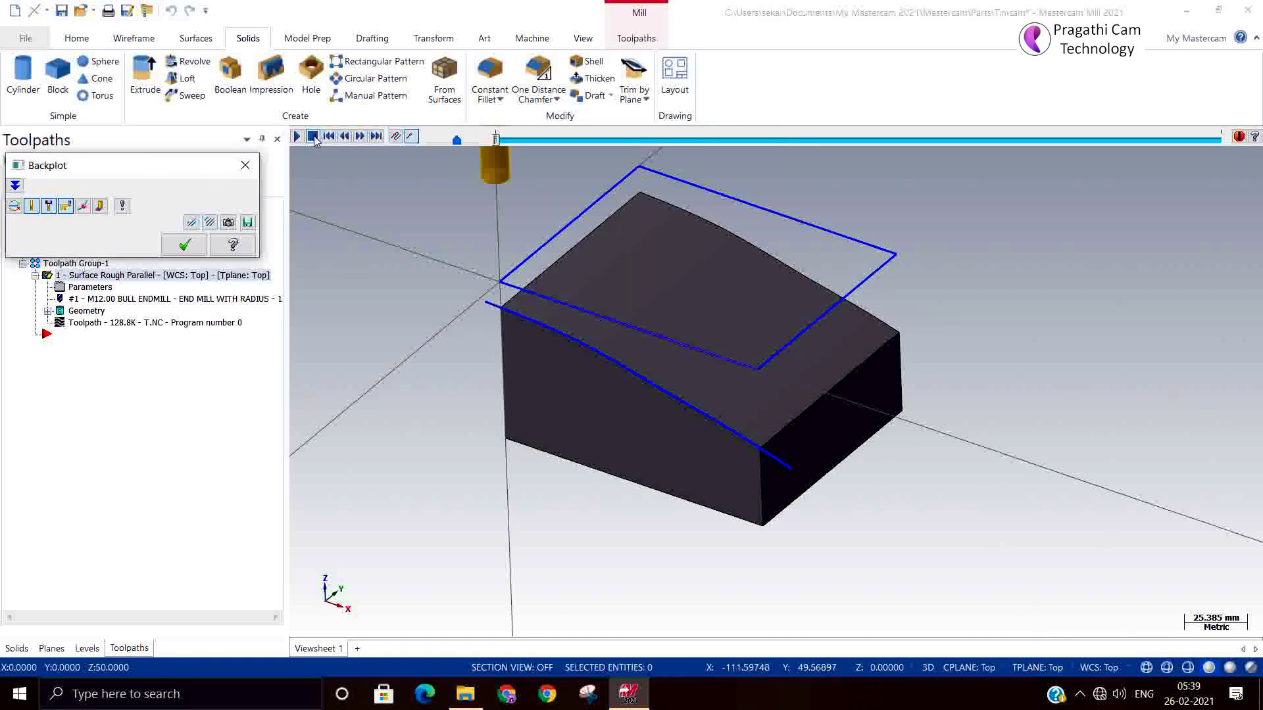
pyautogui.click(296, 138)
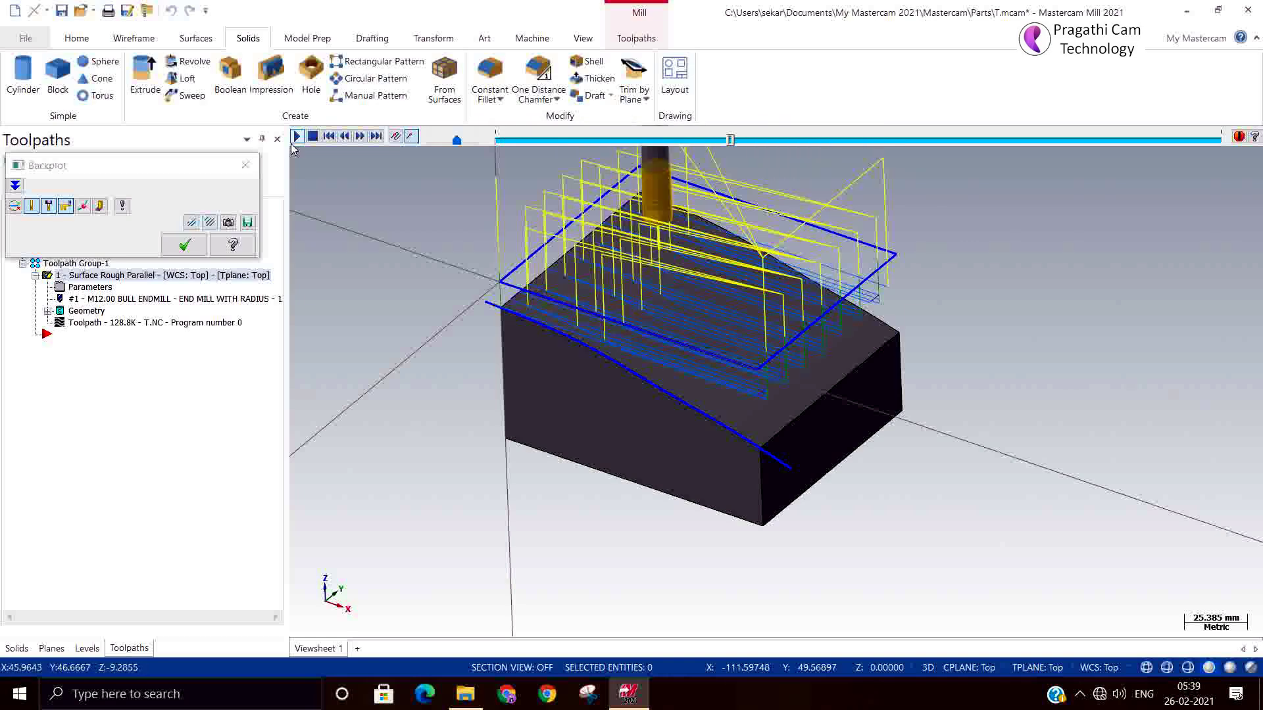
pyautogui.click(185, 245)
pyautogui.click(85, 287)
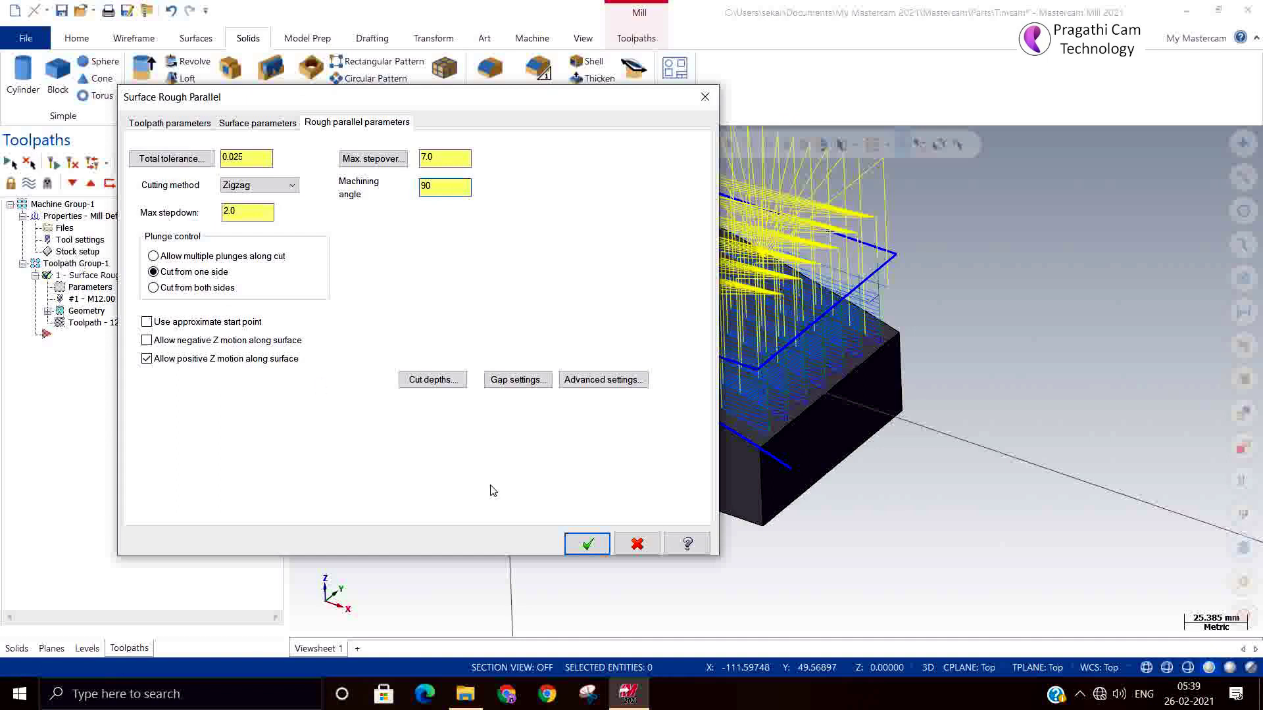
# Accept a 90.0 machining angle, regenerate to 62.7K, and verify from an isometric view
pyautogui.click(588, 545)
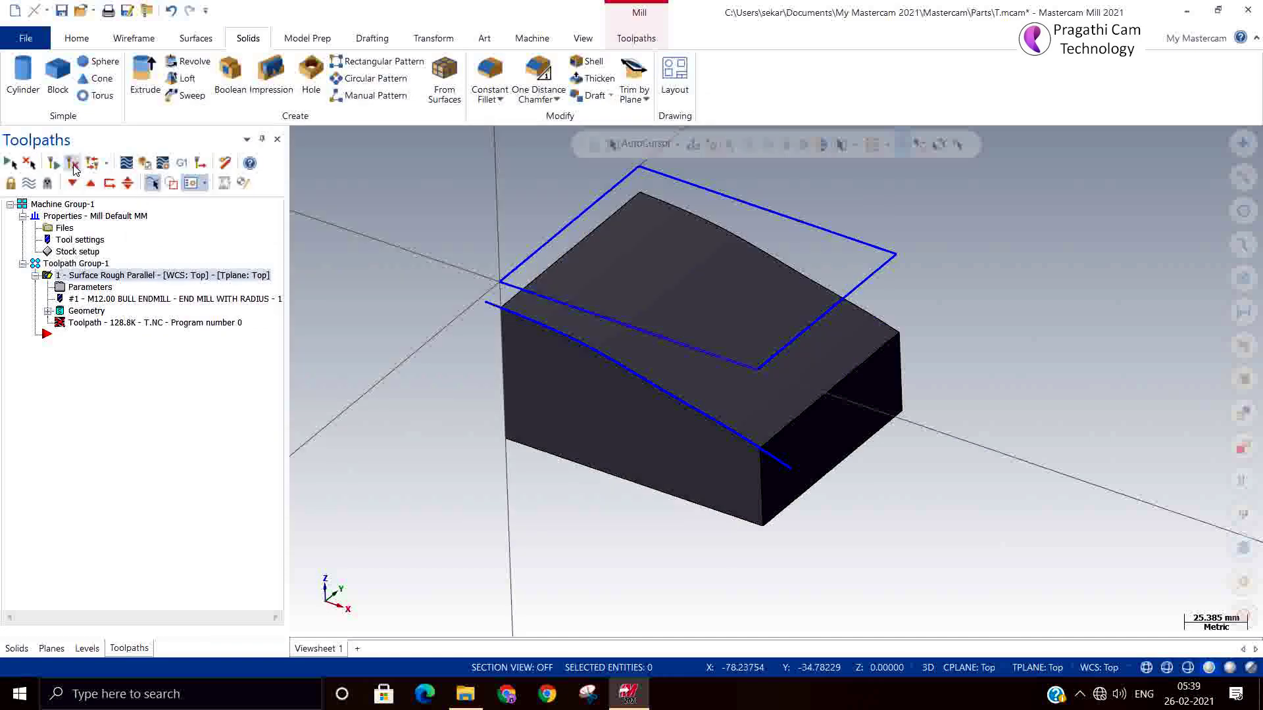
pyautogui.click(74, 164)
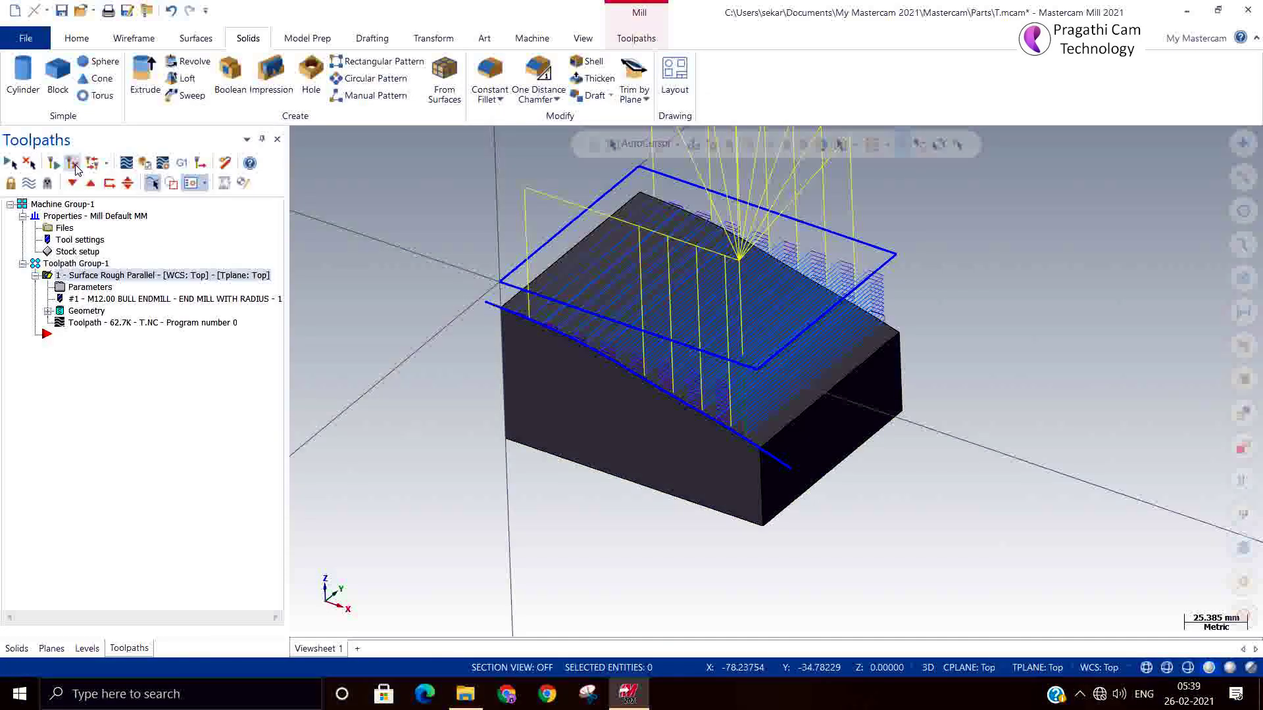
pyautogui.moveTo(656, 467); pyautogui.dragTo(665, 406, button='middle')
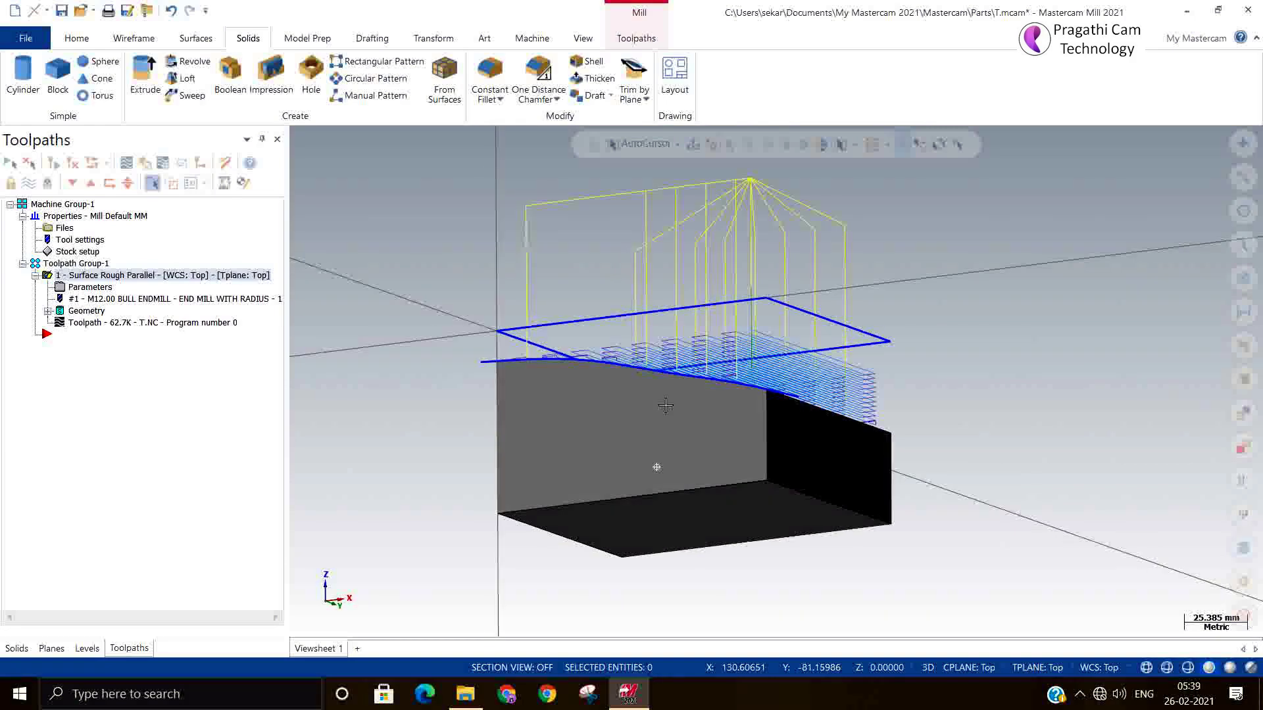
pyautogui.hotkey('alt', '7')
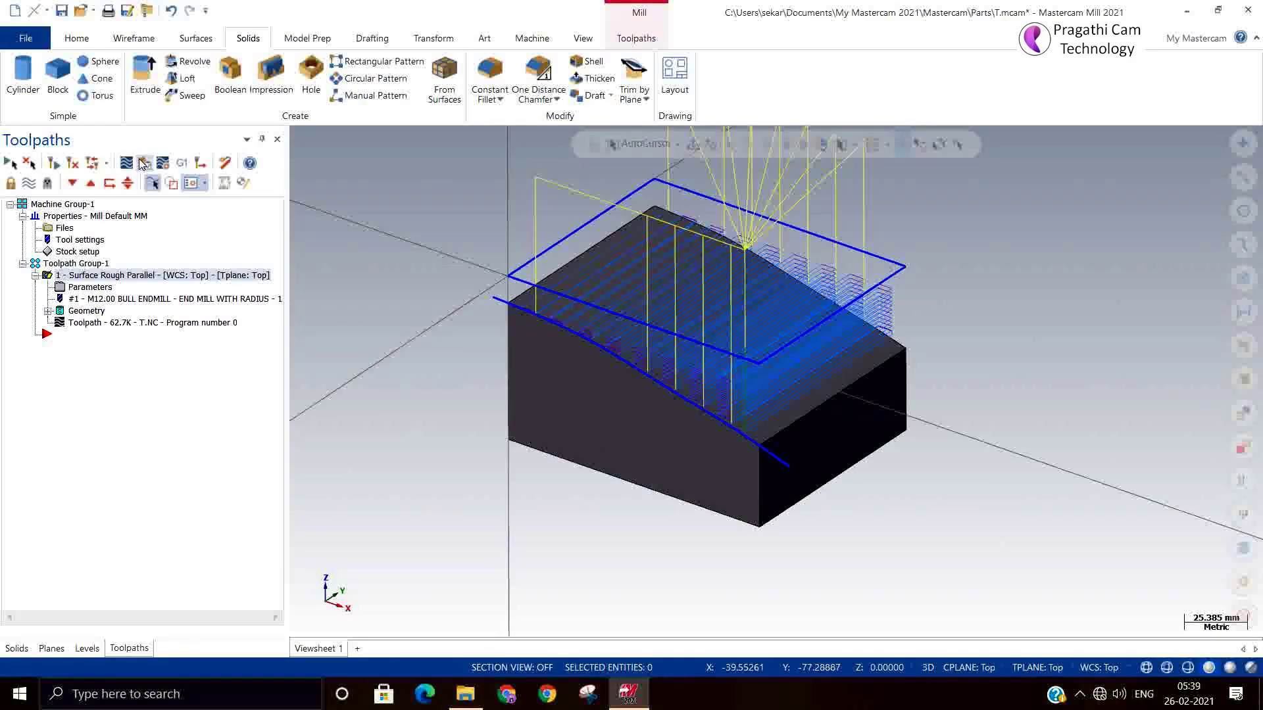
pyautogui.click(142, 163)
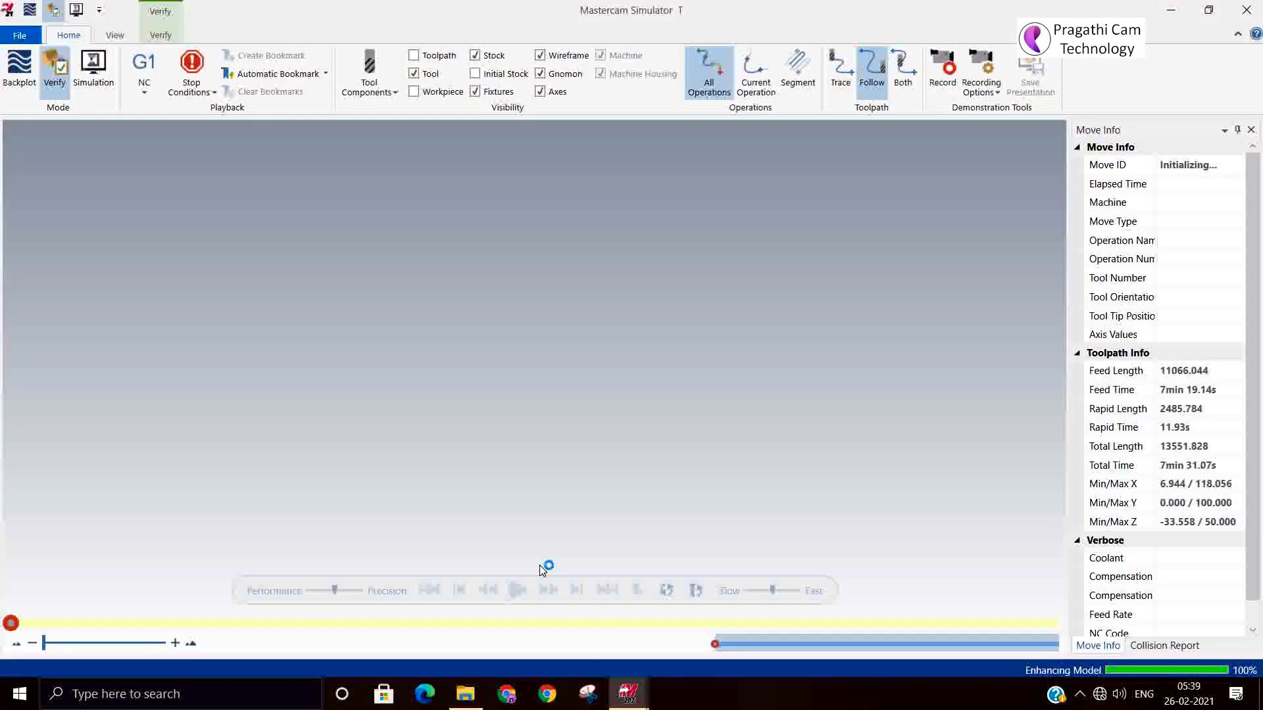
# Play the 273-move cut simulation of the rough parallel toolpath and close the Simulator
pyautogui.click(519, 591)
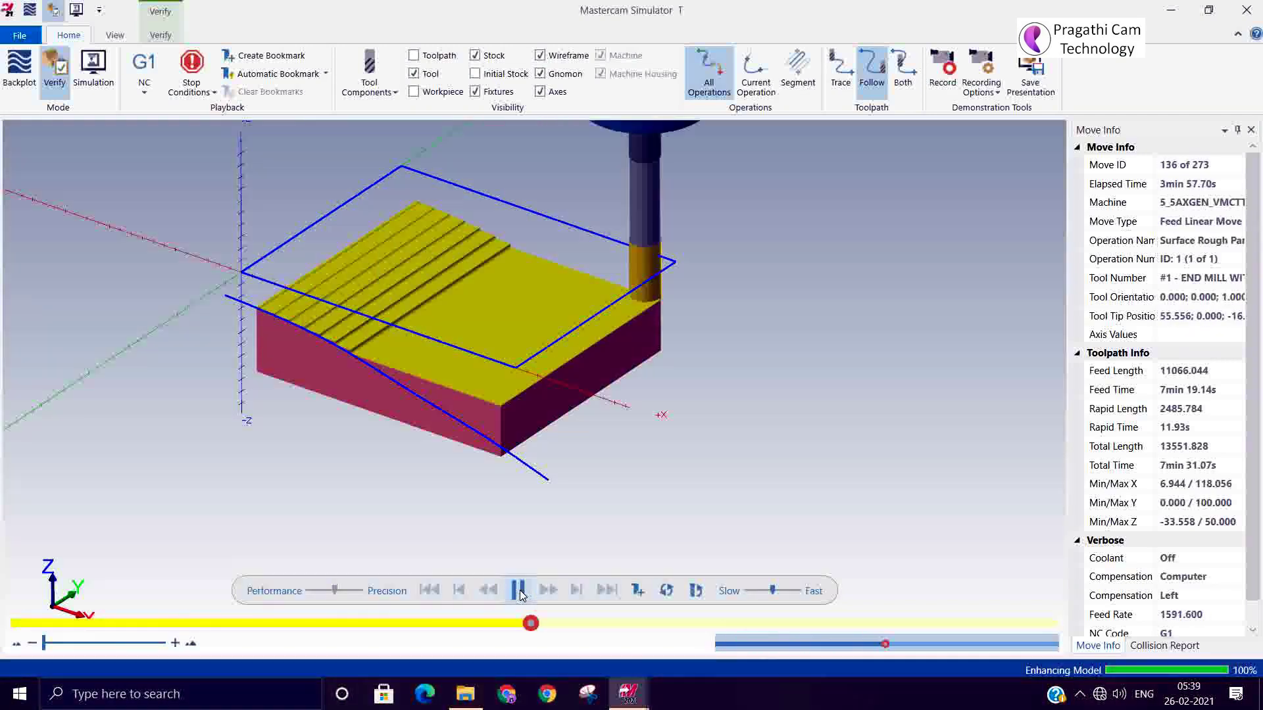
pyautogui.click(1256, 7)
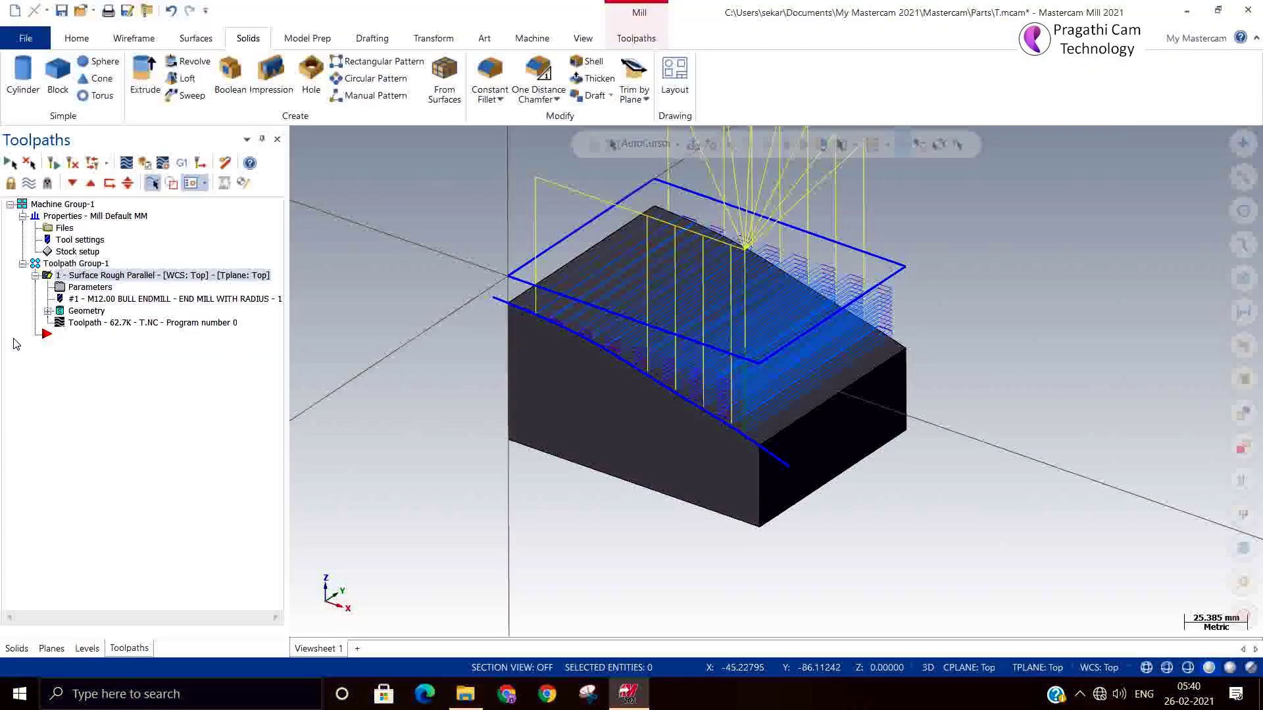
# Resize the stock from the solid's bounding box (125 × 100 × 62.602) and select the roughing operation
pyautogui.click(72, 251)
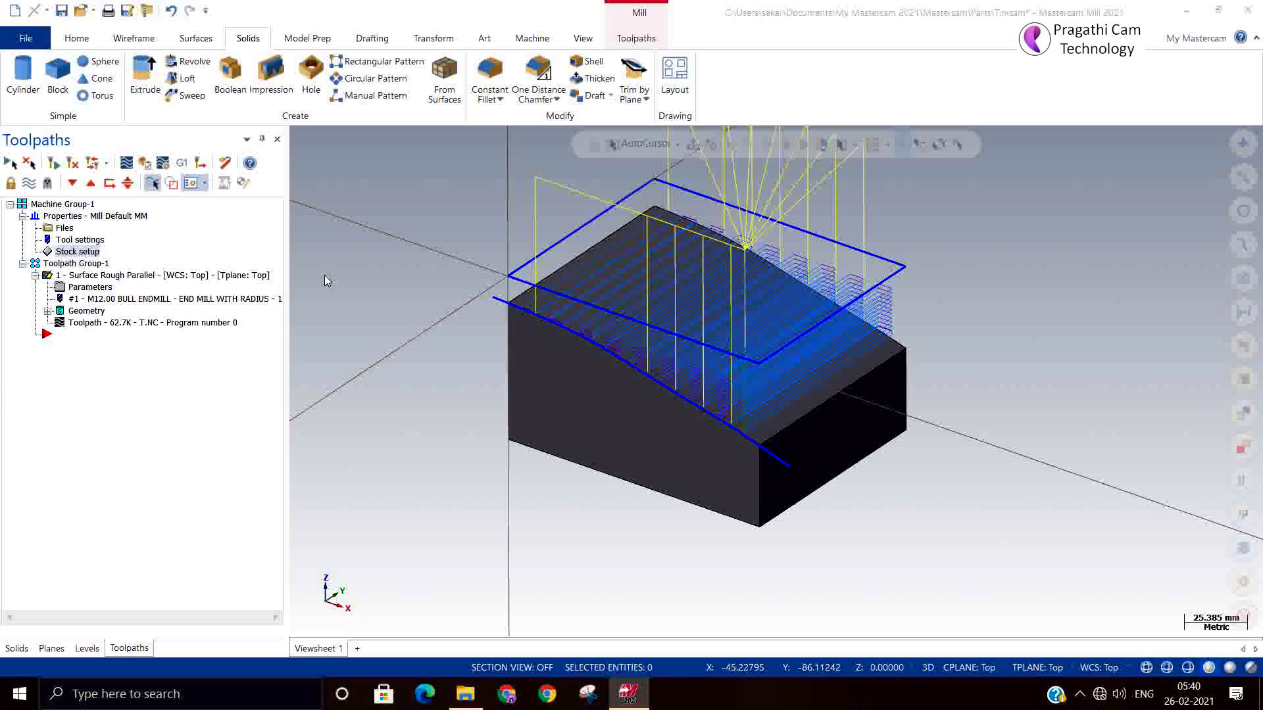
pyautogui.click(564, 472)
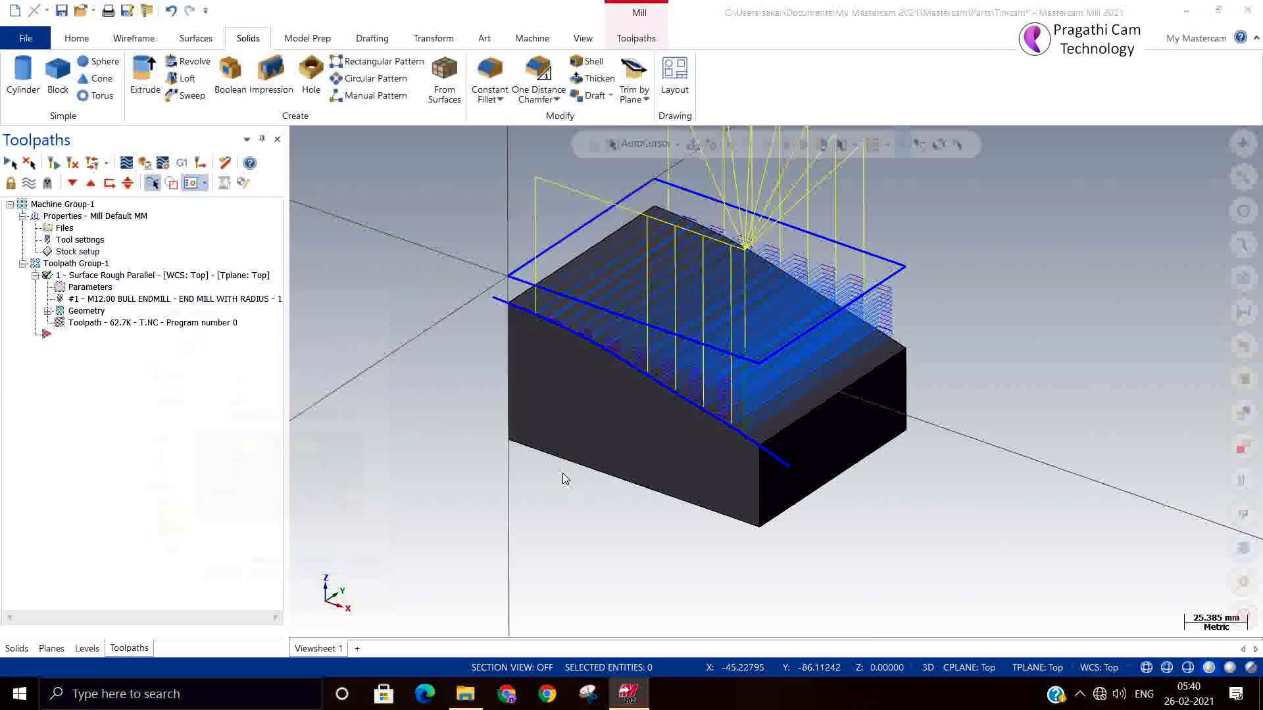
pyautogui.click(694, 234)
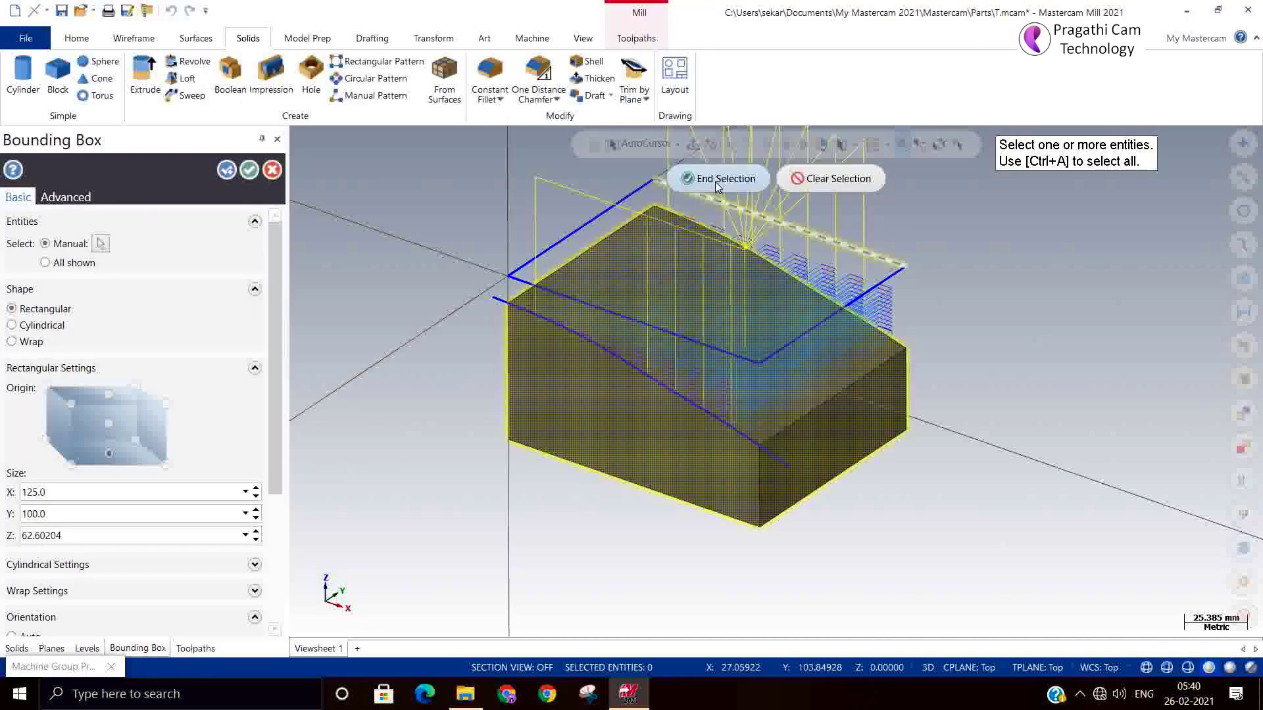
pyautogui.click(719, 179)
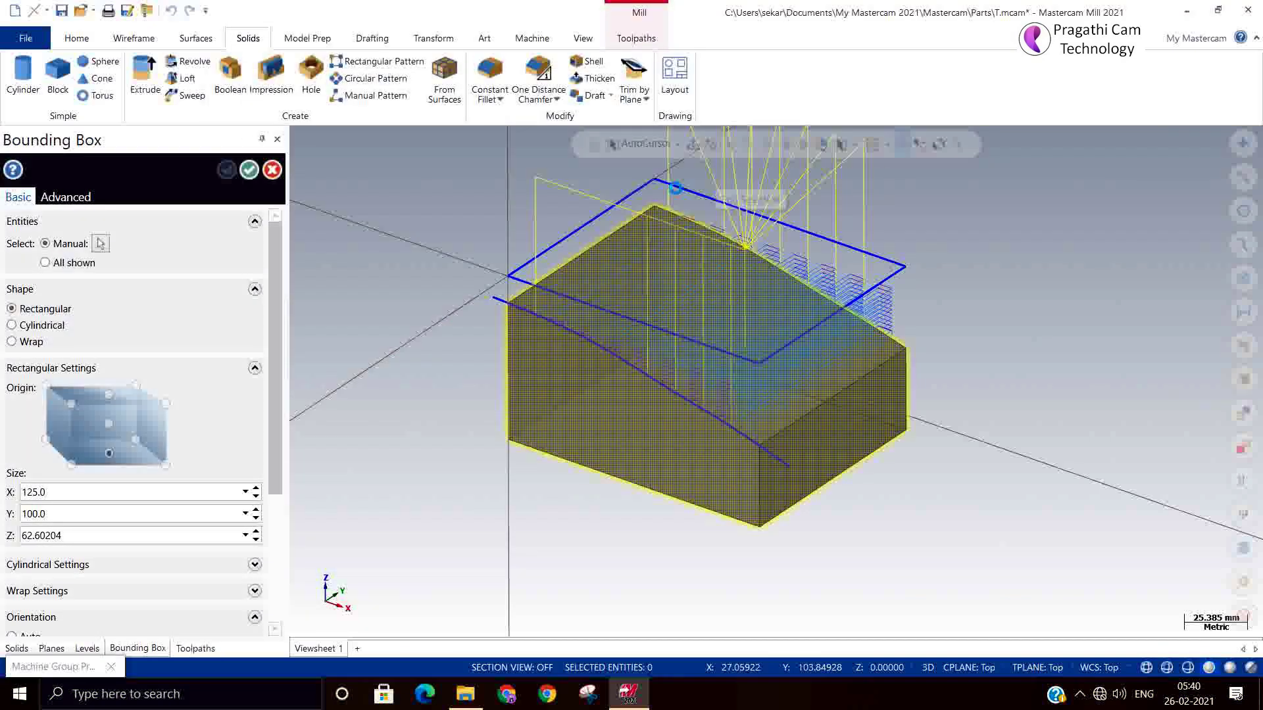
pyautogui.click(253, 174)
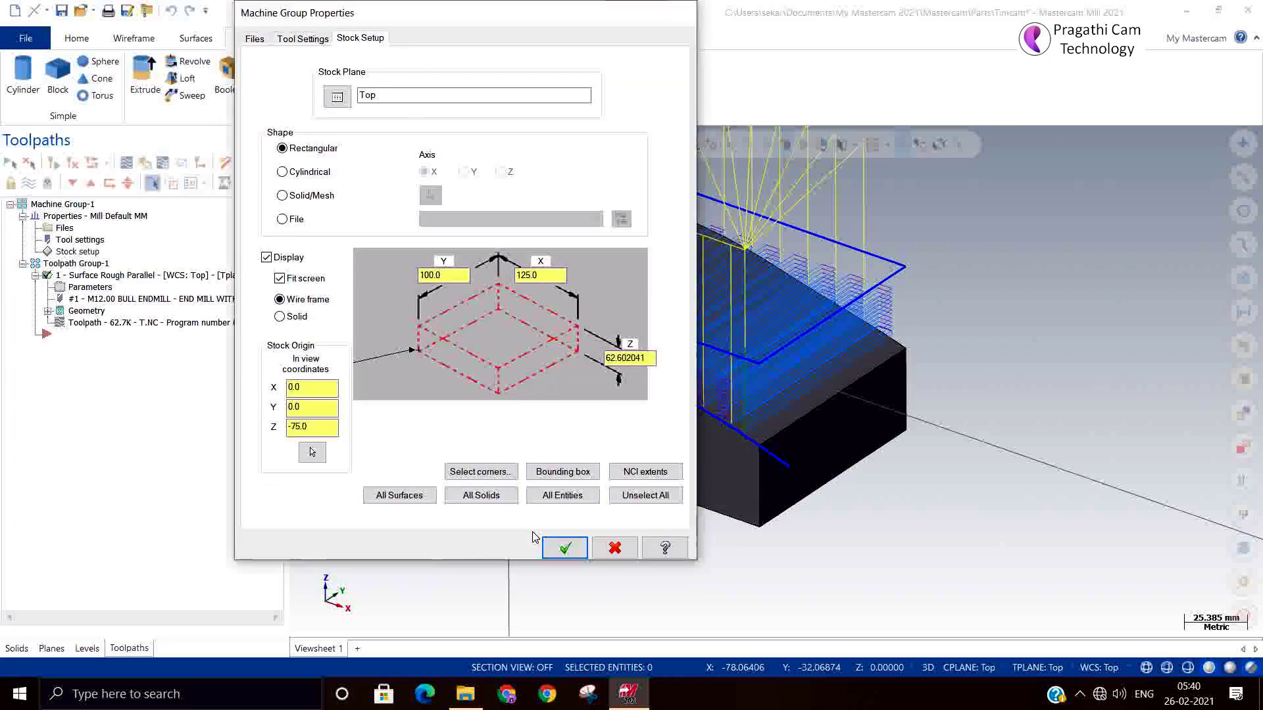
pyautogui.click(564, 548)
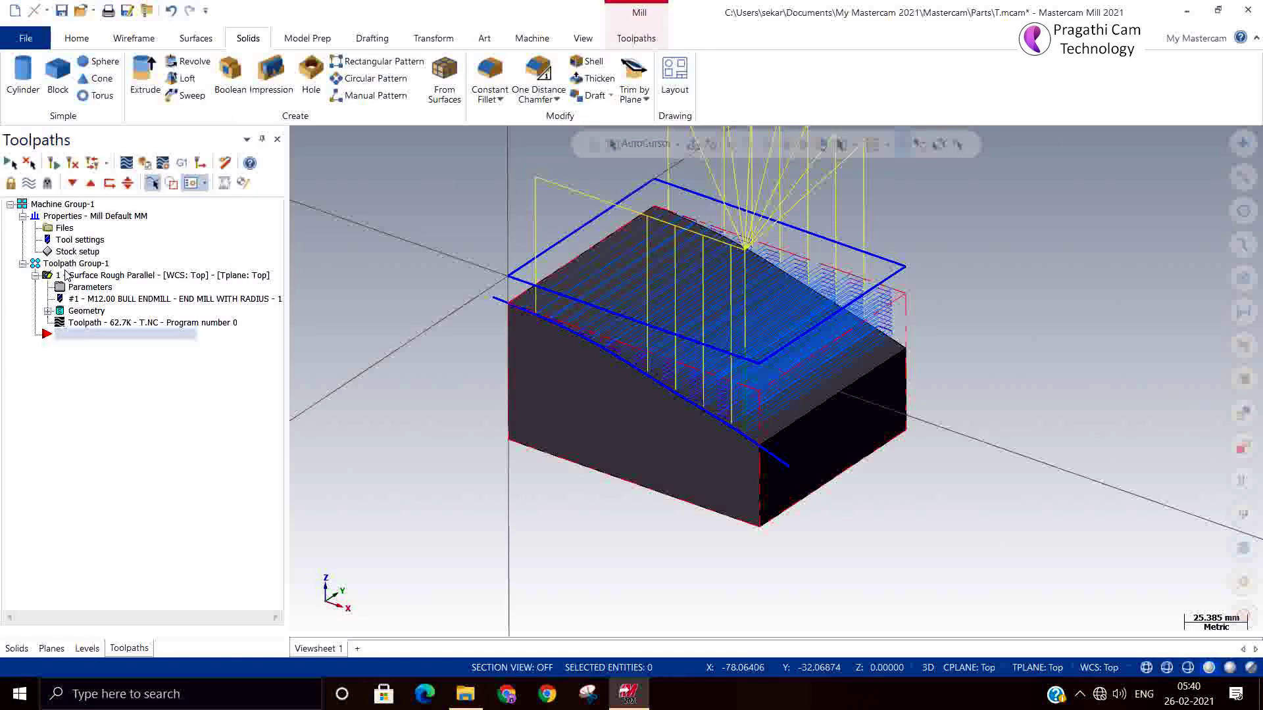
pyautogui.click(66, 275)
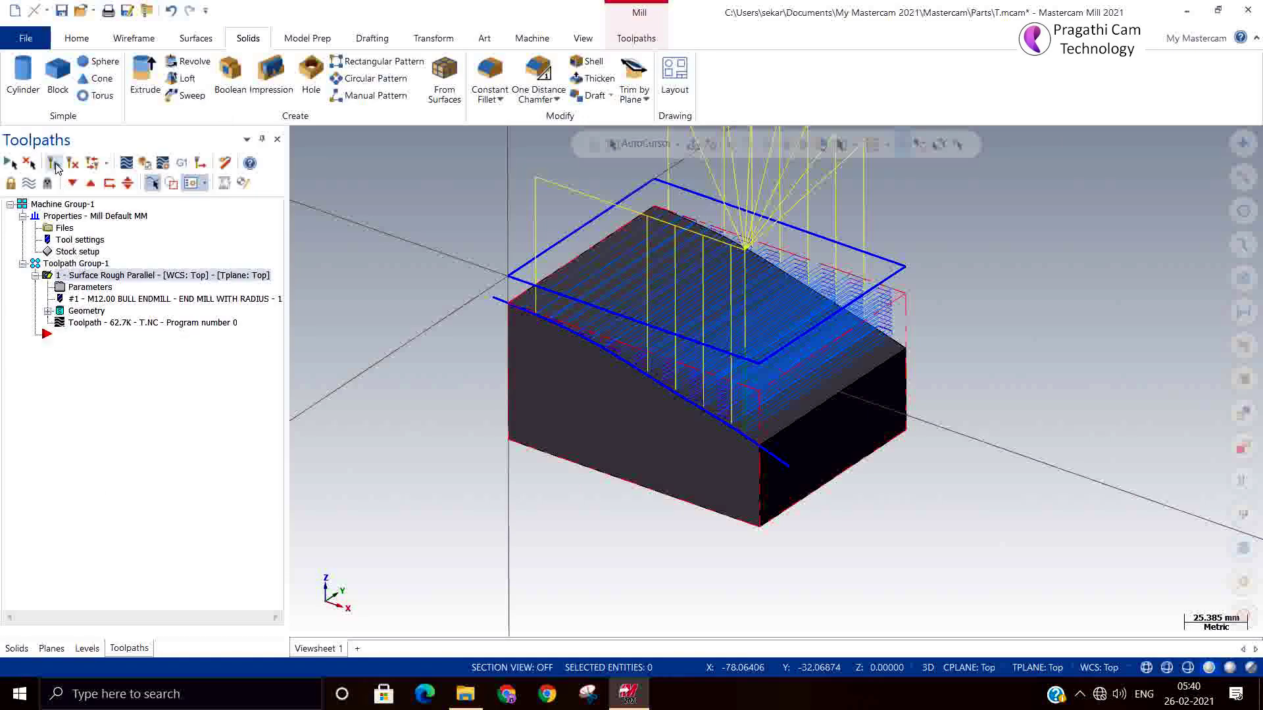
pyautogui.click(56, 166)
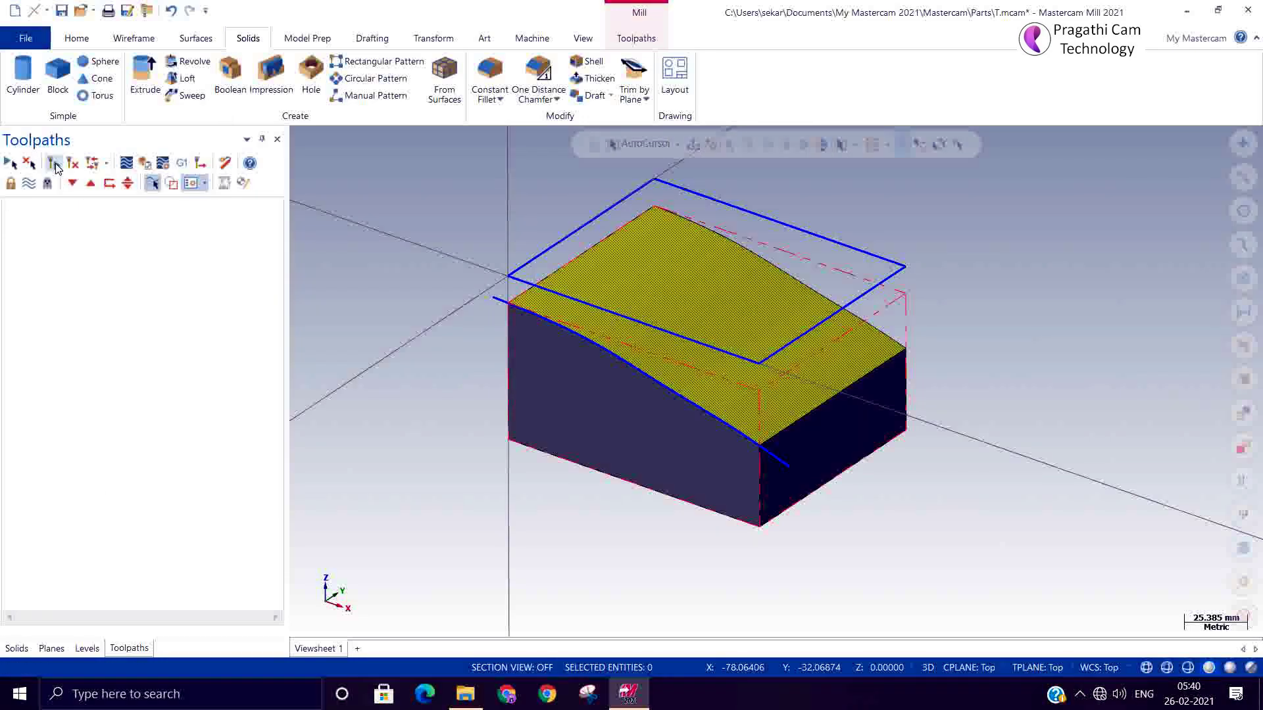
pyautogui.click(145, 166)
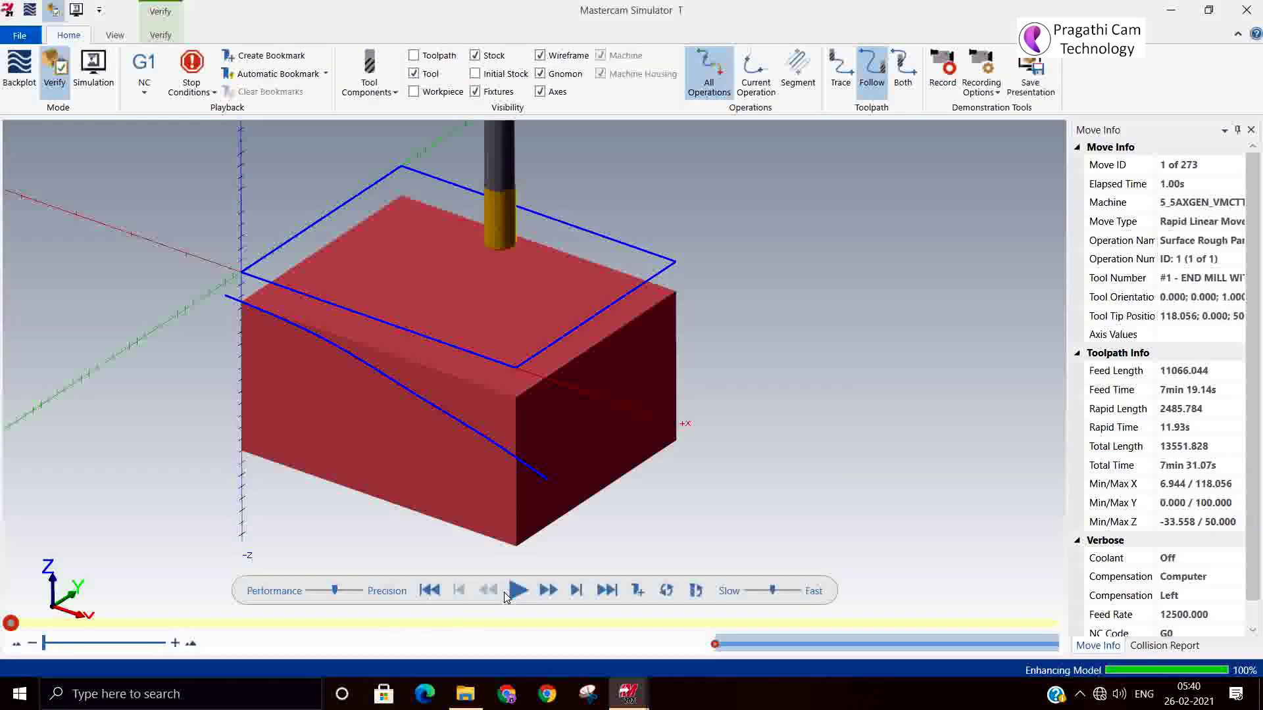
pyautogui.click(517, 592)
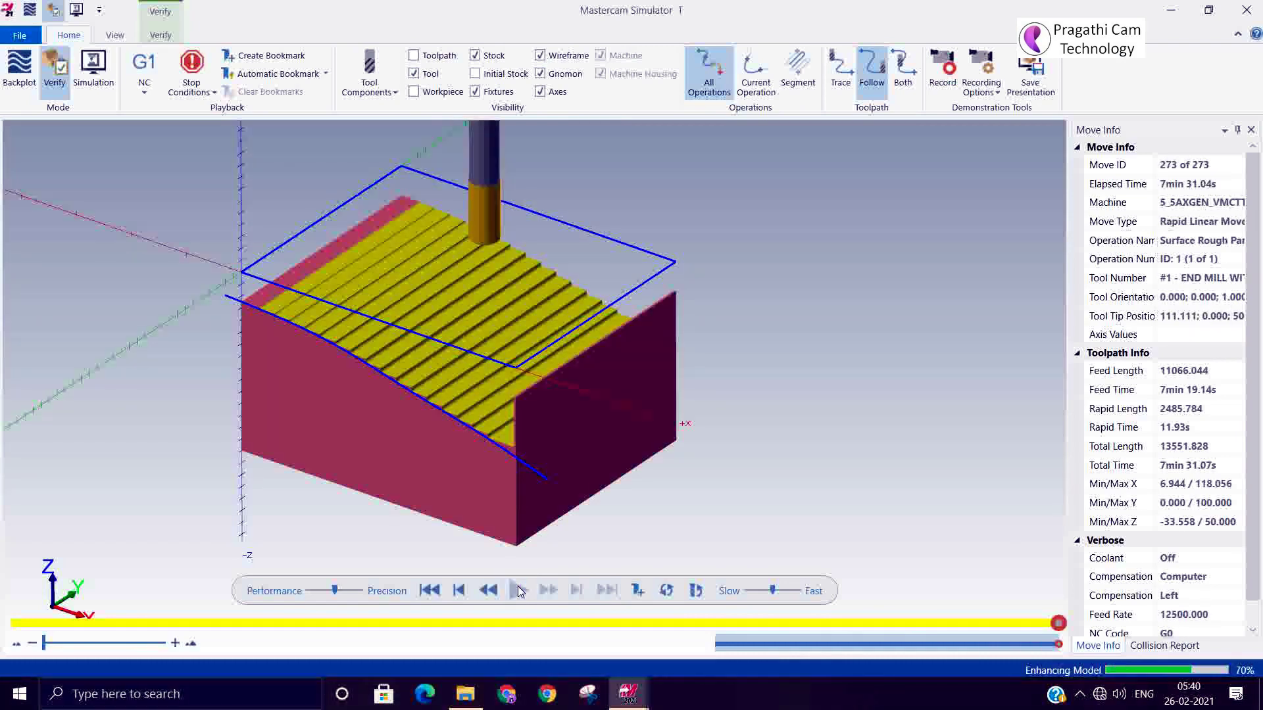
pyautogui.moveTo(658, 496)
pyautogui.mouseDown(button='middle')
pyautogui.moveTo(664, 521)
pyautogui.moveTo(640, 526)
pyautogui.moveTo(648, 479)
pyautogui.moveTo(586, 476)
pyautogui.moveTo(510, 552)
pyautogui.moveTo(611, 485)
pyautogui.moveTo(651, 512)
pyautogui.mouseUp(button='middle')
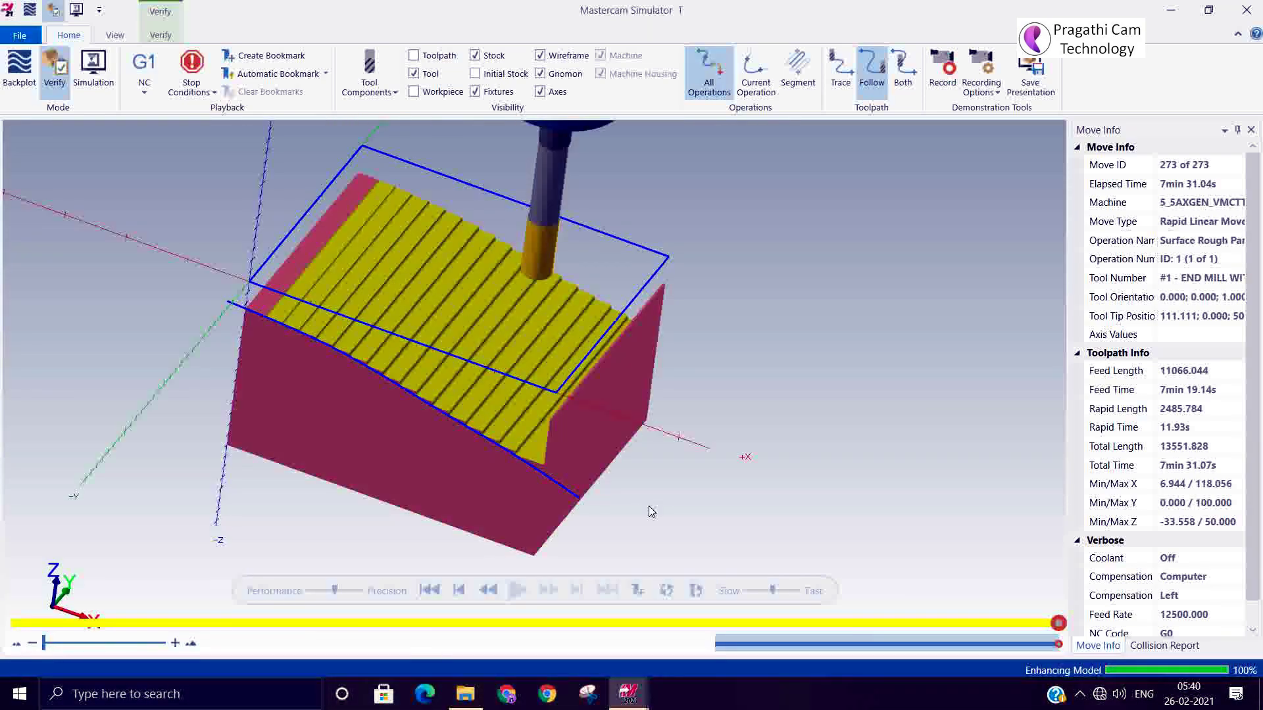
pyautogui.click(1256, 17)
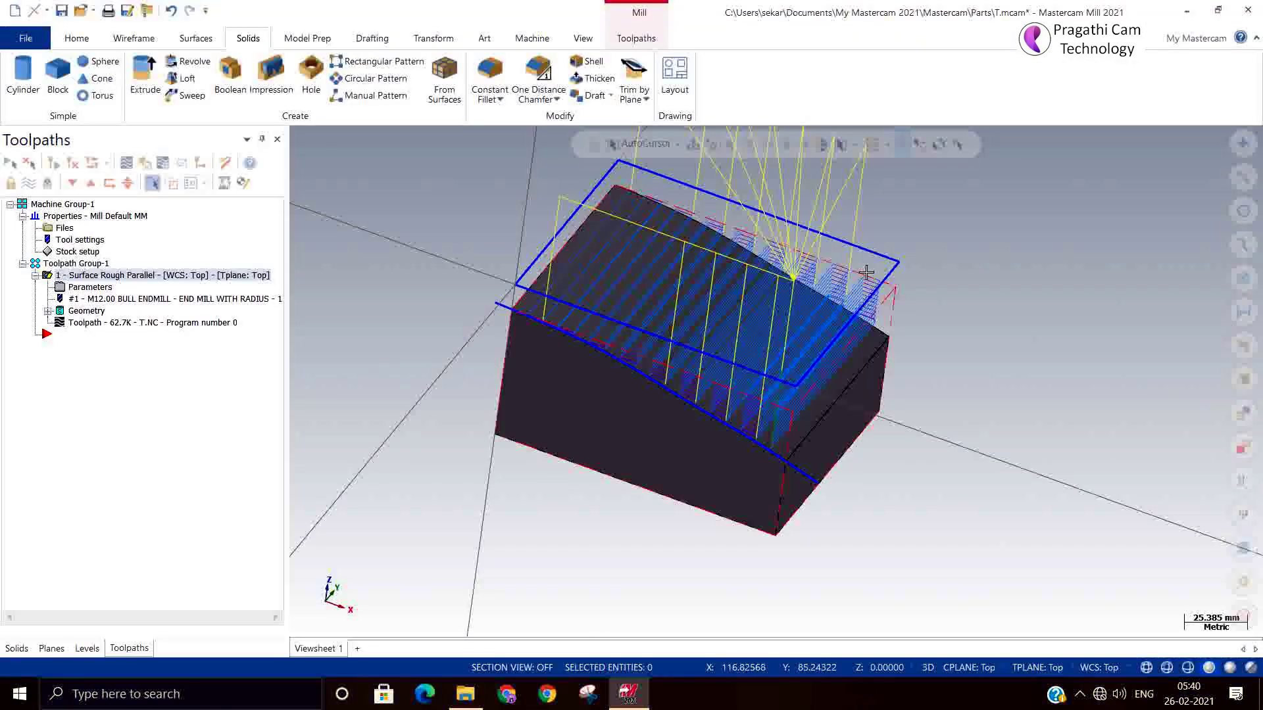
# Set tool containment to compensate Outside in the Surface parameters and accept
pyautogui.click(73, 290)
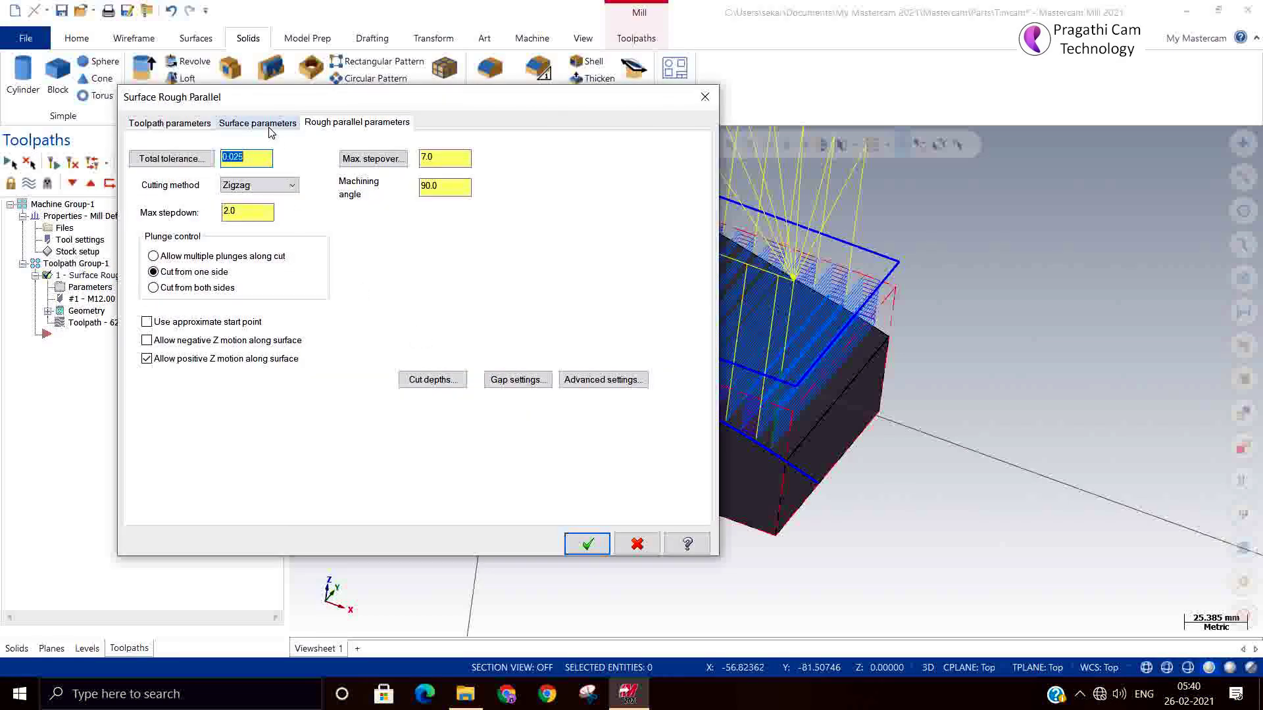
pyautogui.click(270, 129)
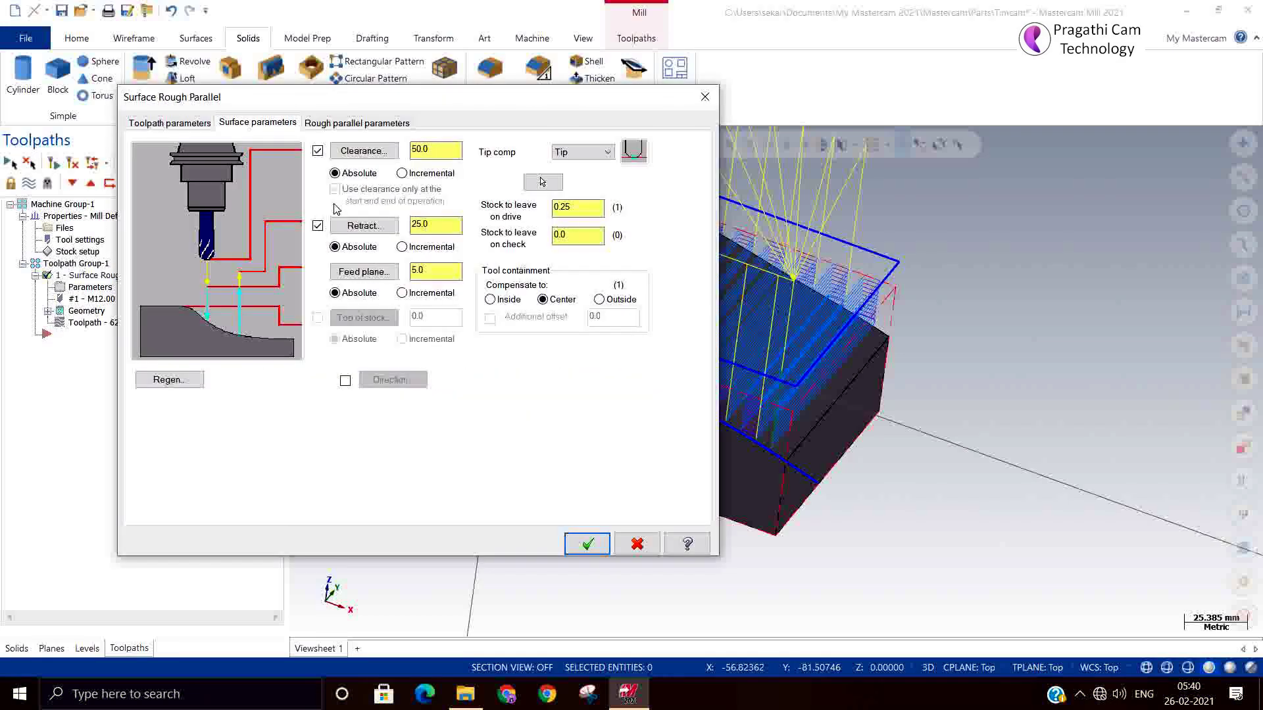
pyautogui.click(600, 300)
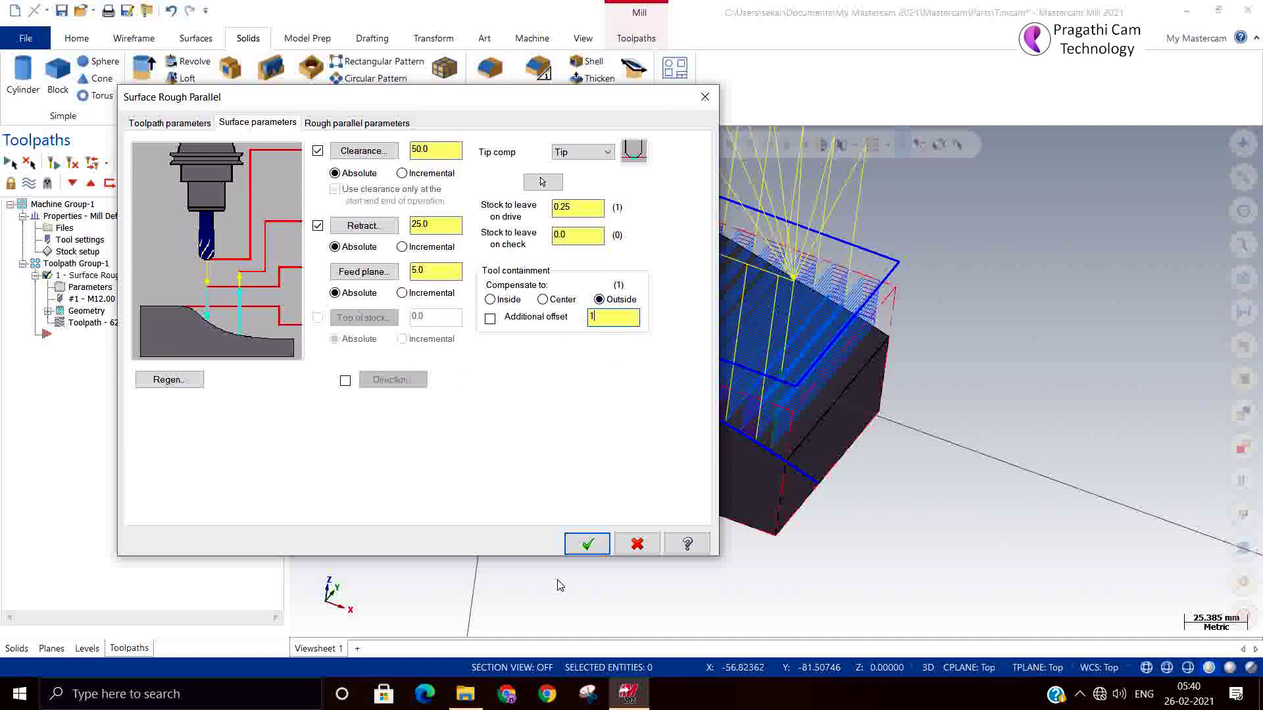
pyautogui.click(576, 546)
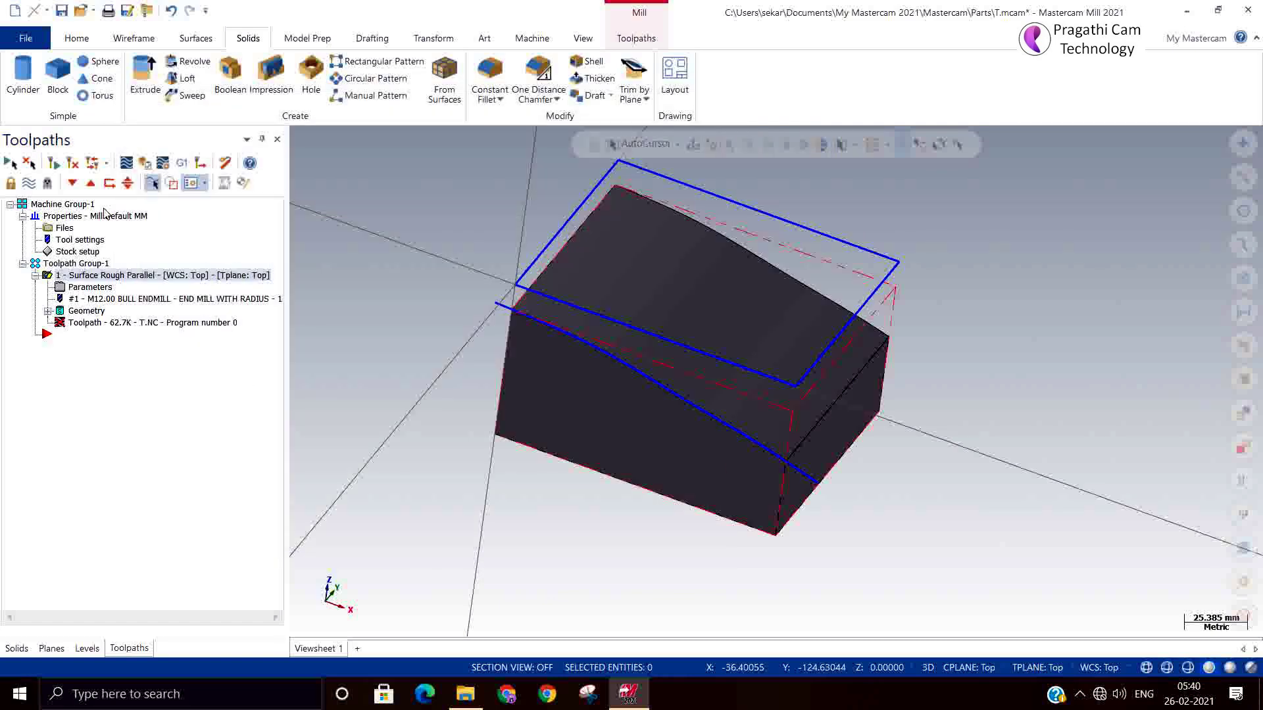
# Regenerate the toolpath at 116.9K and play its 745-move simulation before closing the Simulator
pyautogui.click(146, 163)
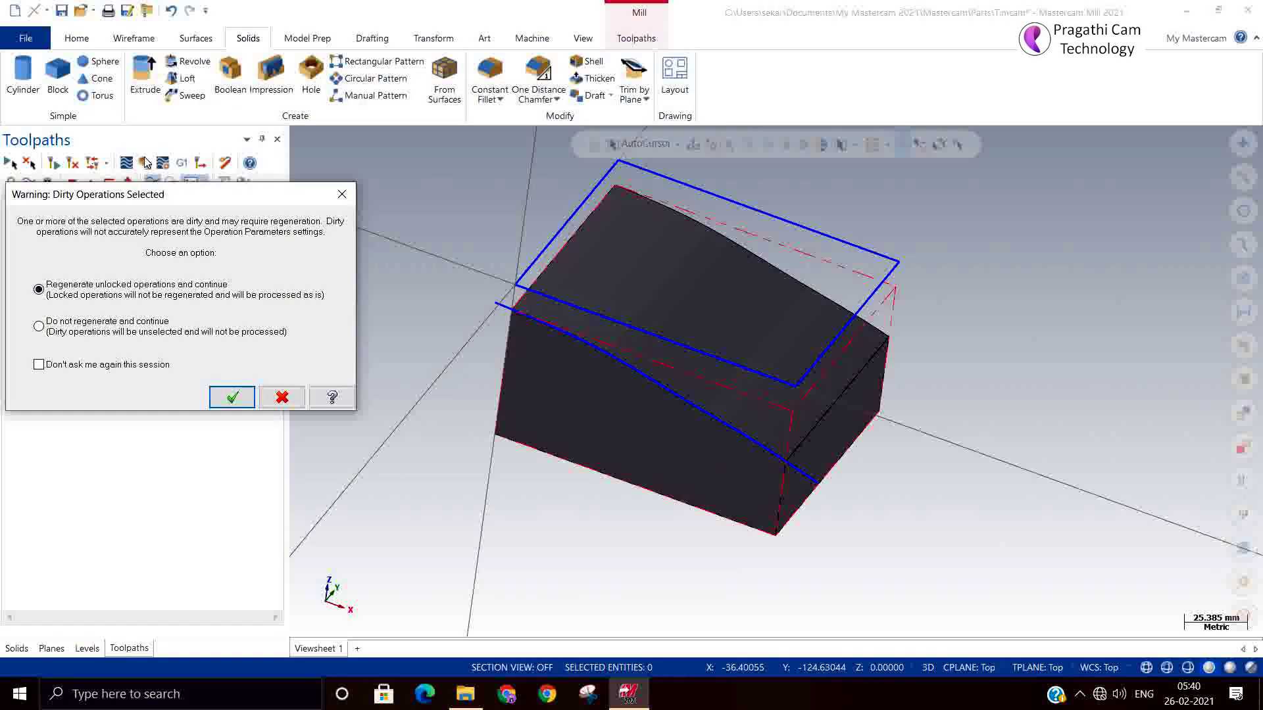
pyautogui.click(233, 397)
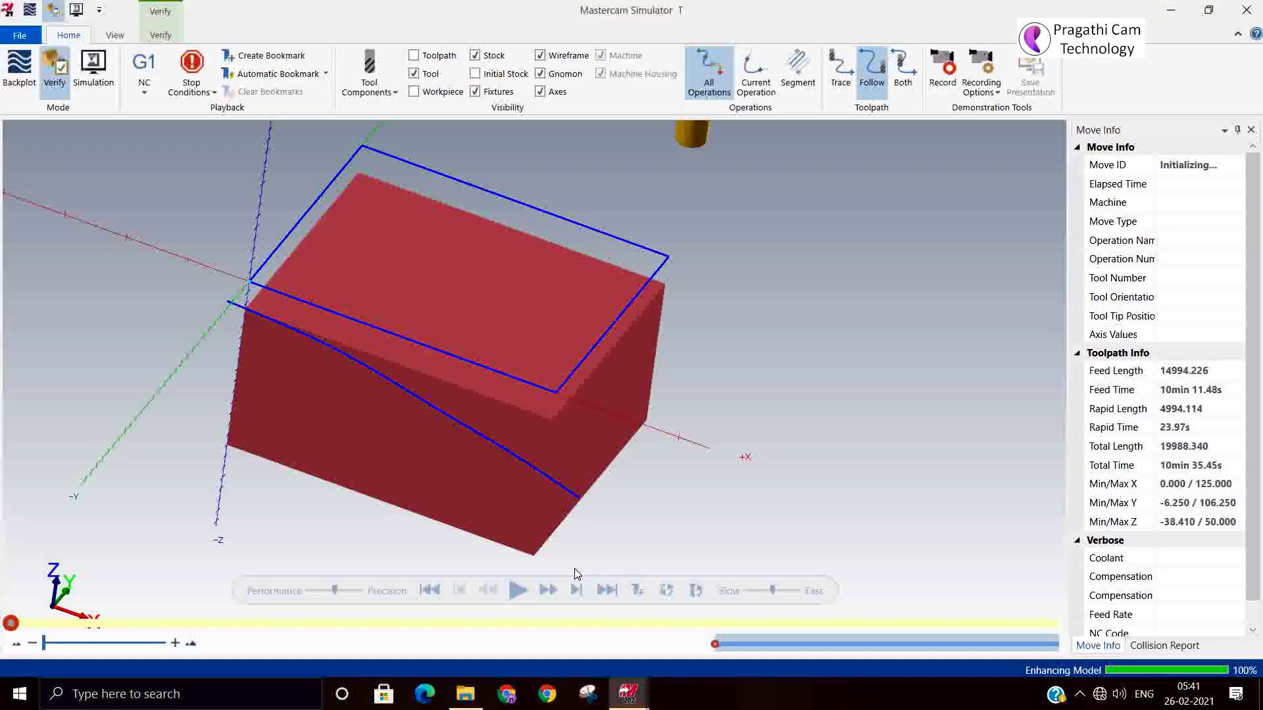
pyautogui.click(517, 590)
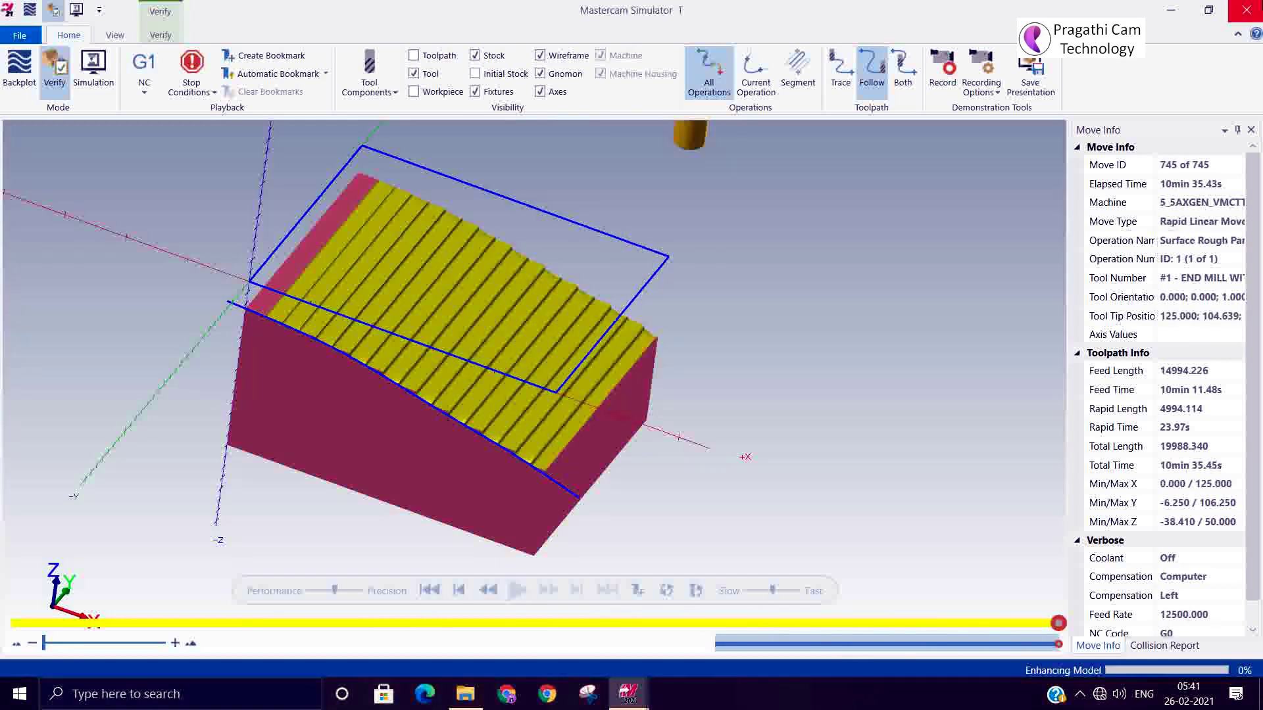
pyautogui.click(1252, 12)
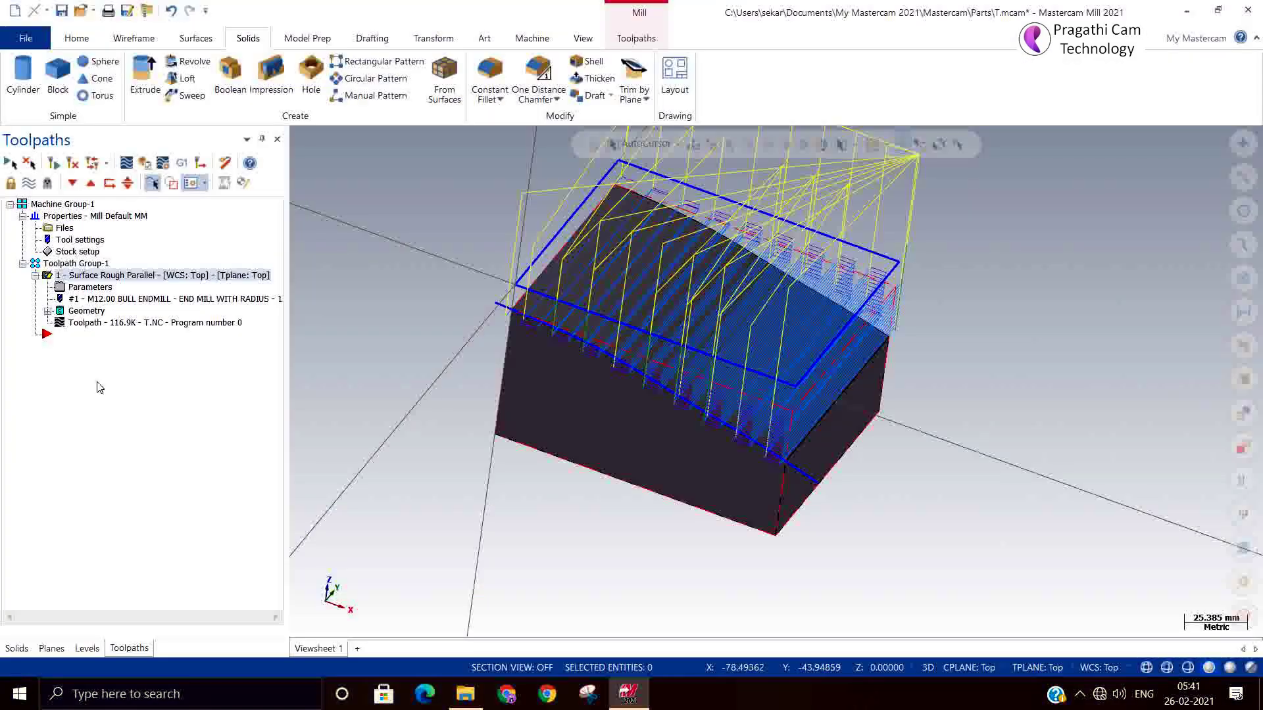
pyautogui.click(90, 287)
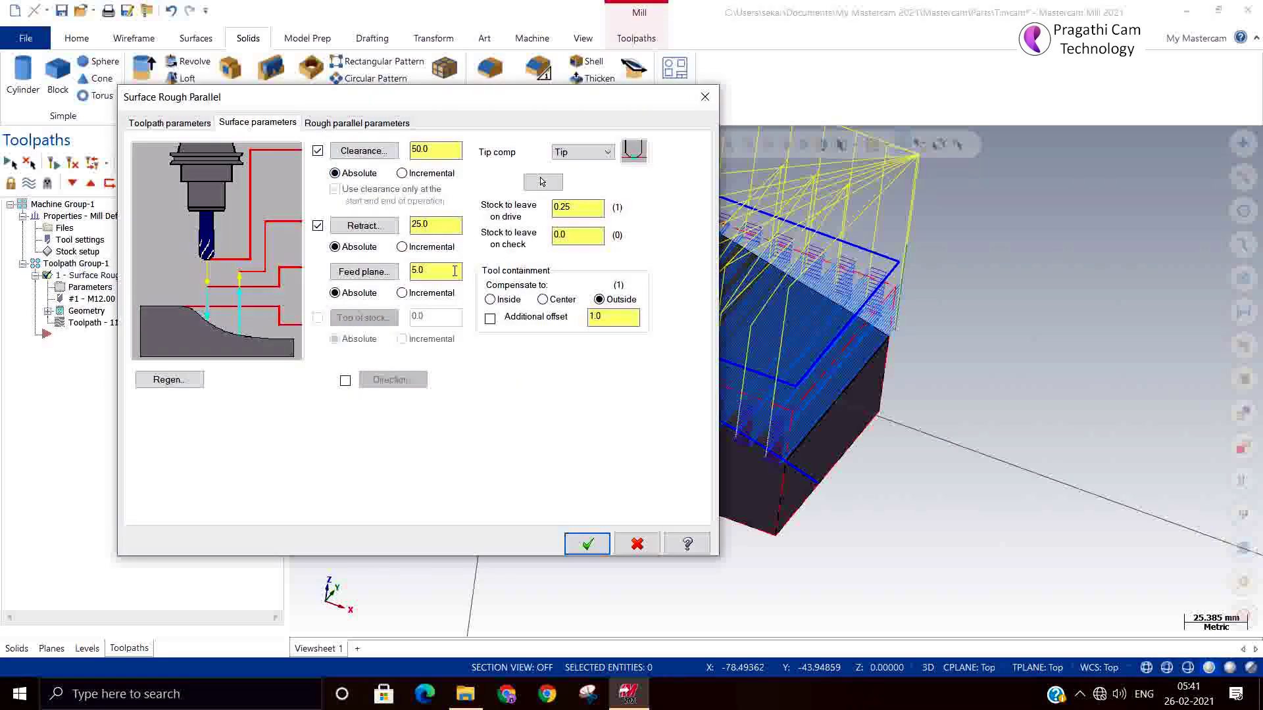
pyautogui.click(588, 541)
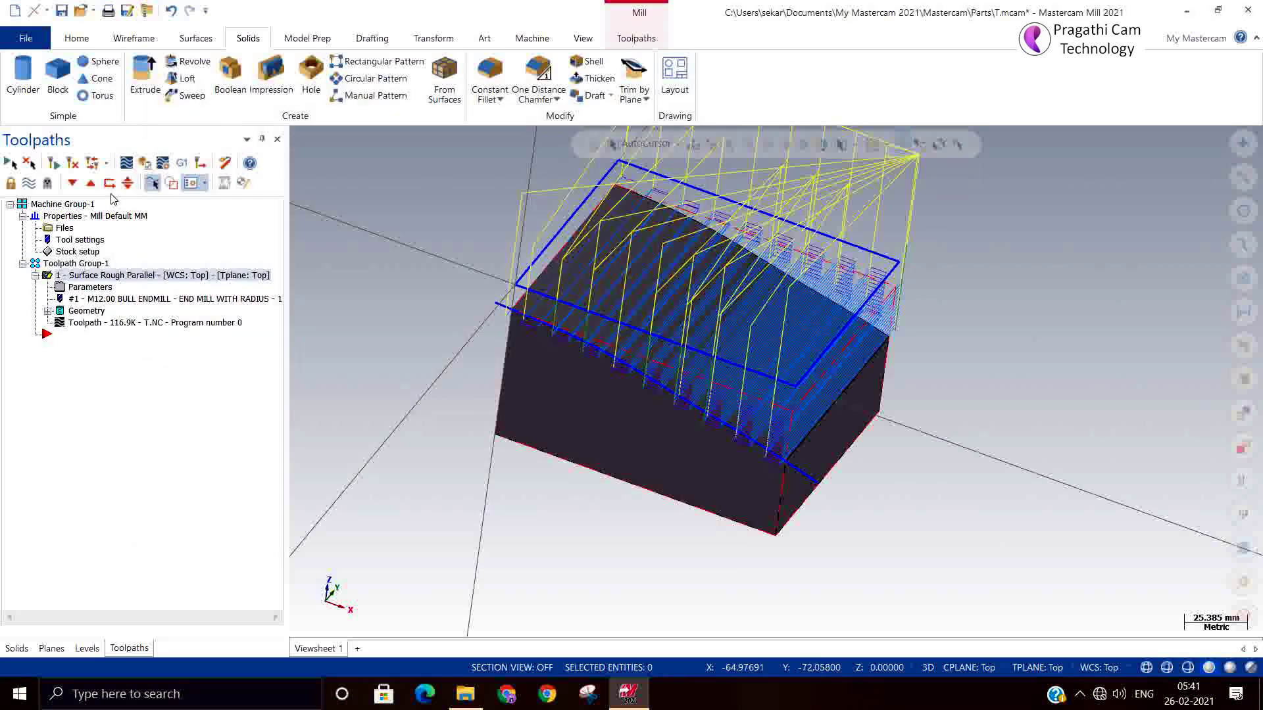
pyautogui.click(127, 169)
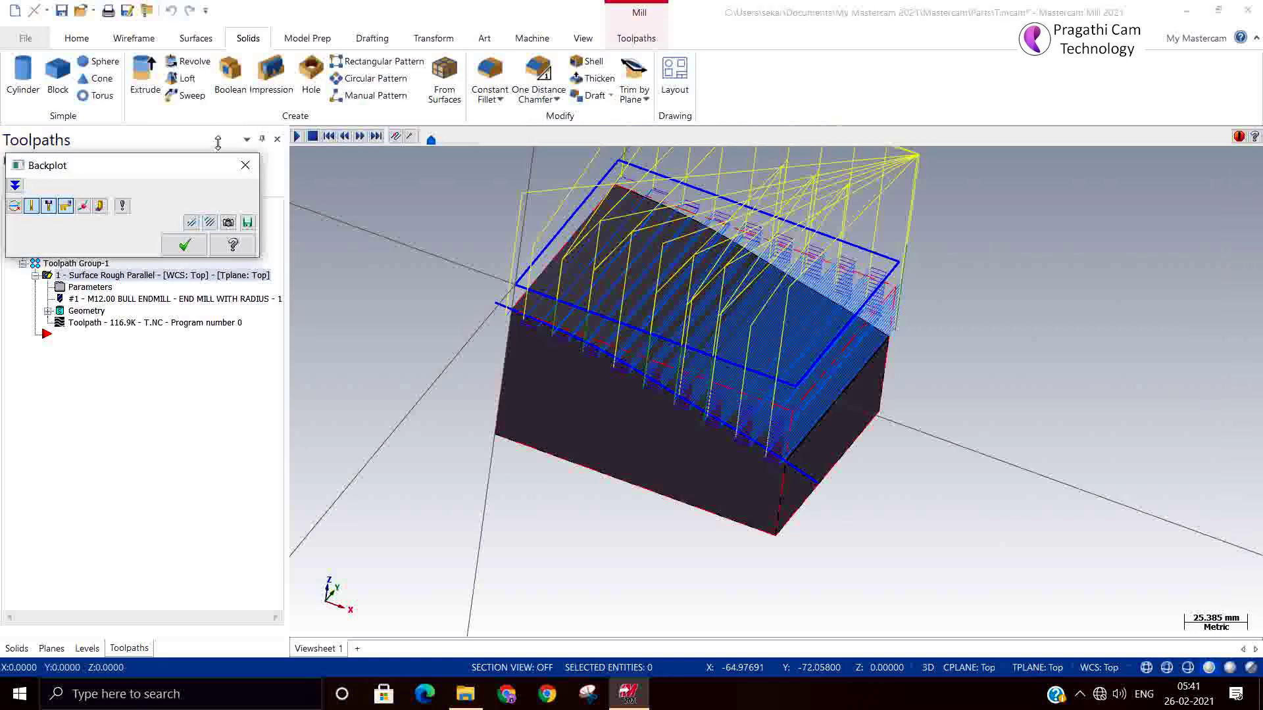
pyautogui.click(298, 137)
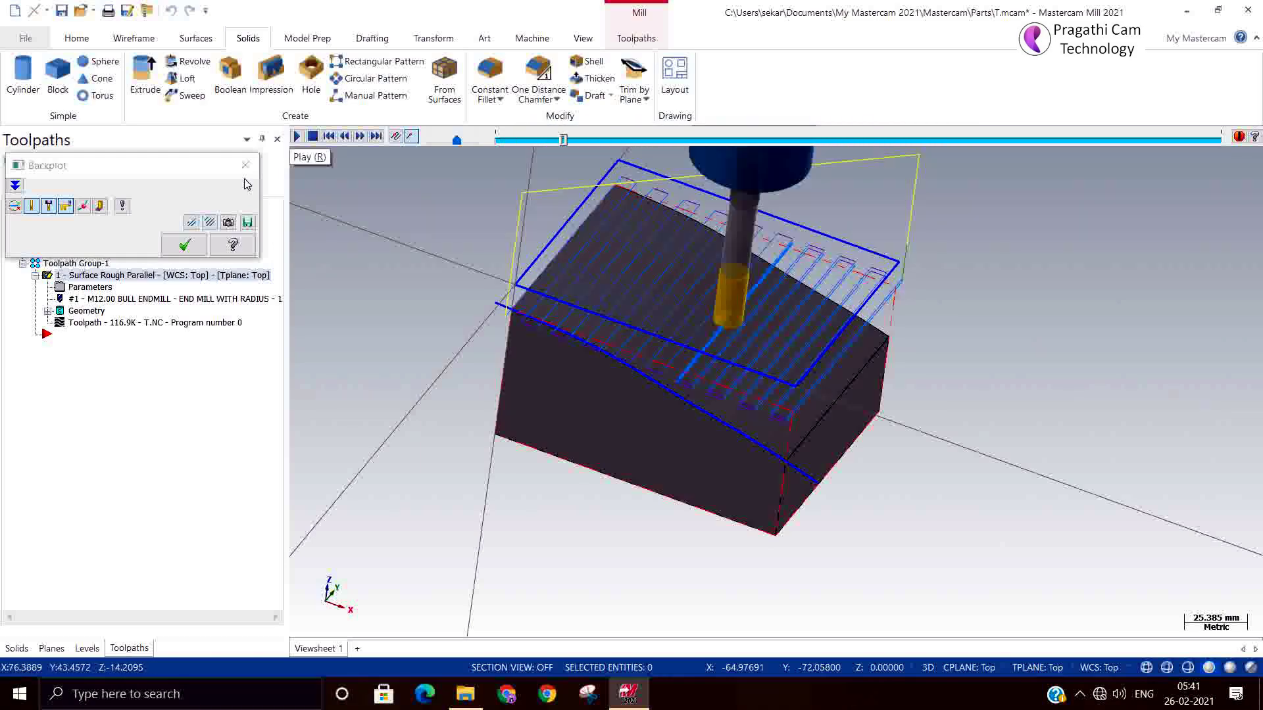
pyautogui.click(185, 245)
# Switch the rough parallel cutting method to One way, regenerate, and backplot the toolpath
pyautogui.click(73, 290)
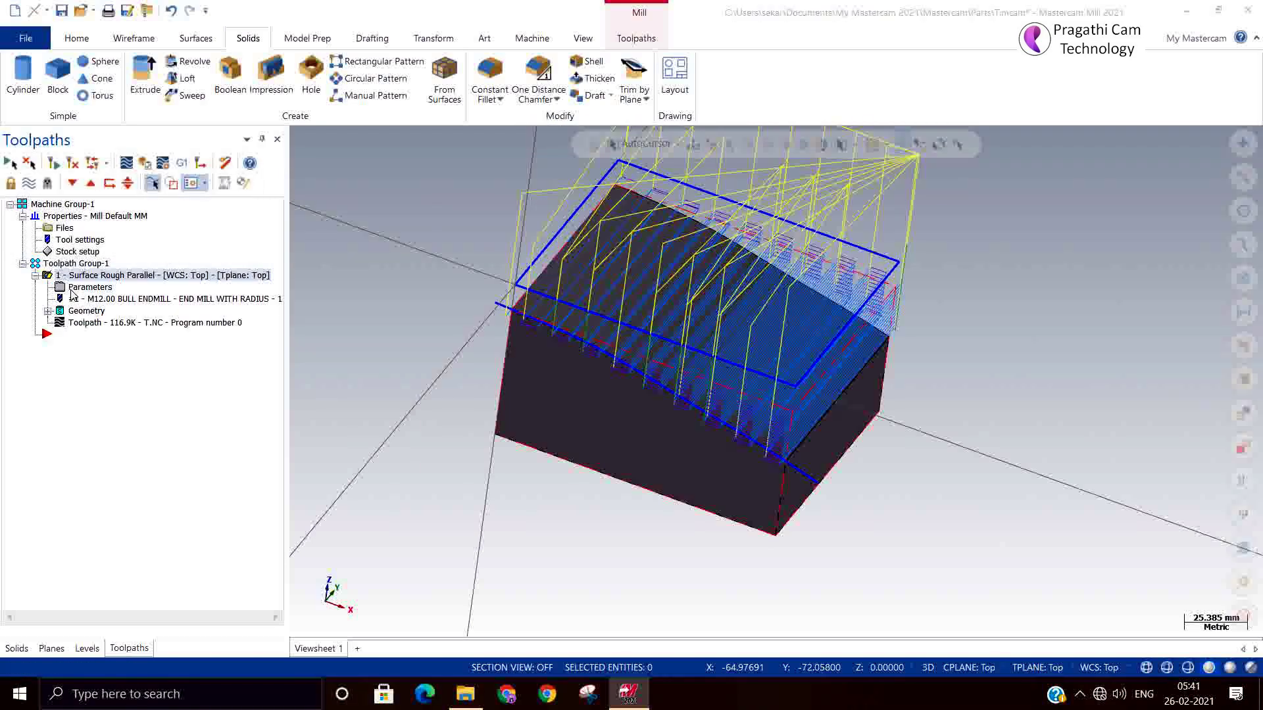
pyautogui.click(343, 125)
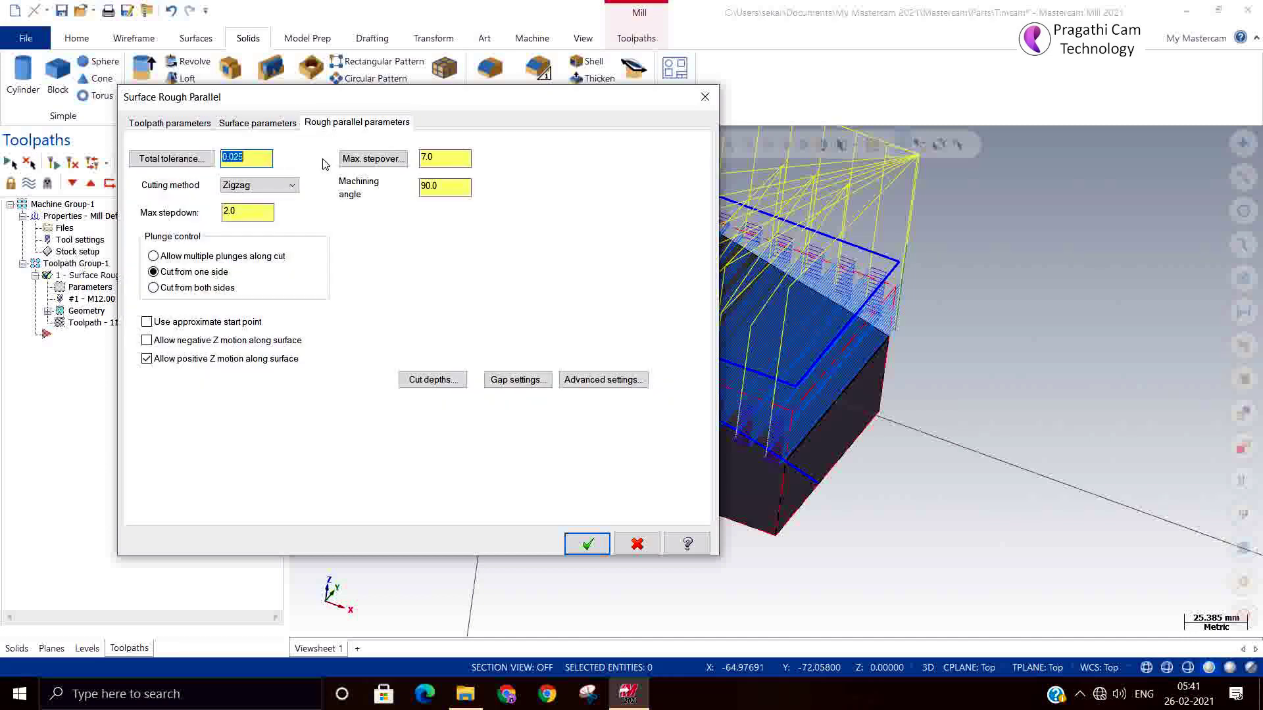
pyautogui.click(261, 192)
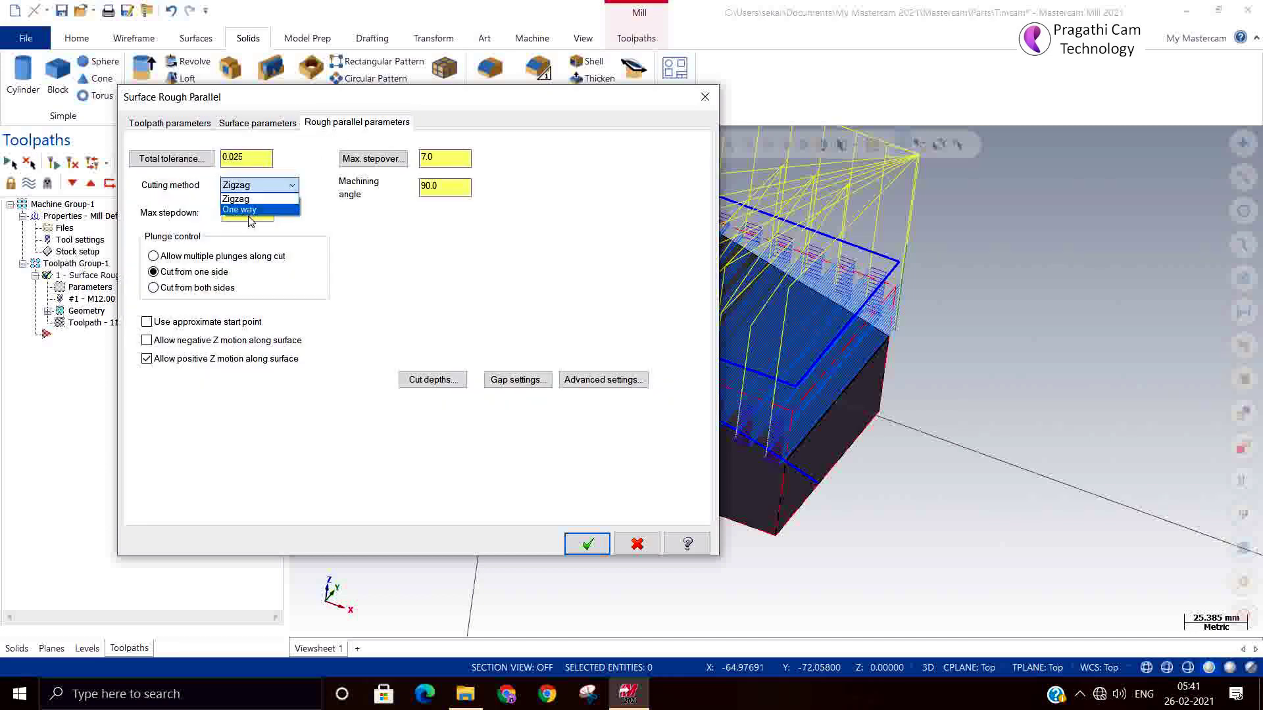
pyautogui.click(253, 199)
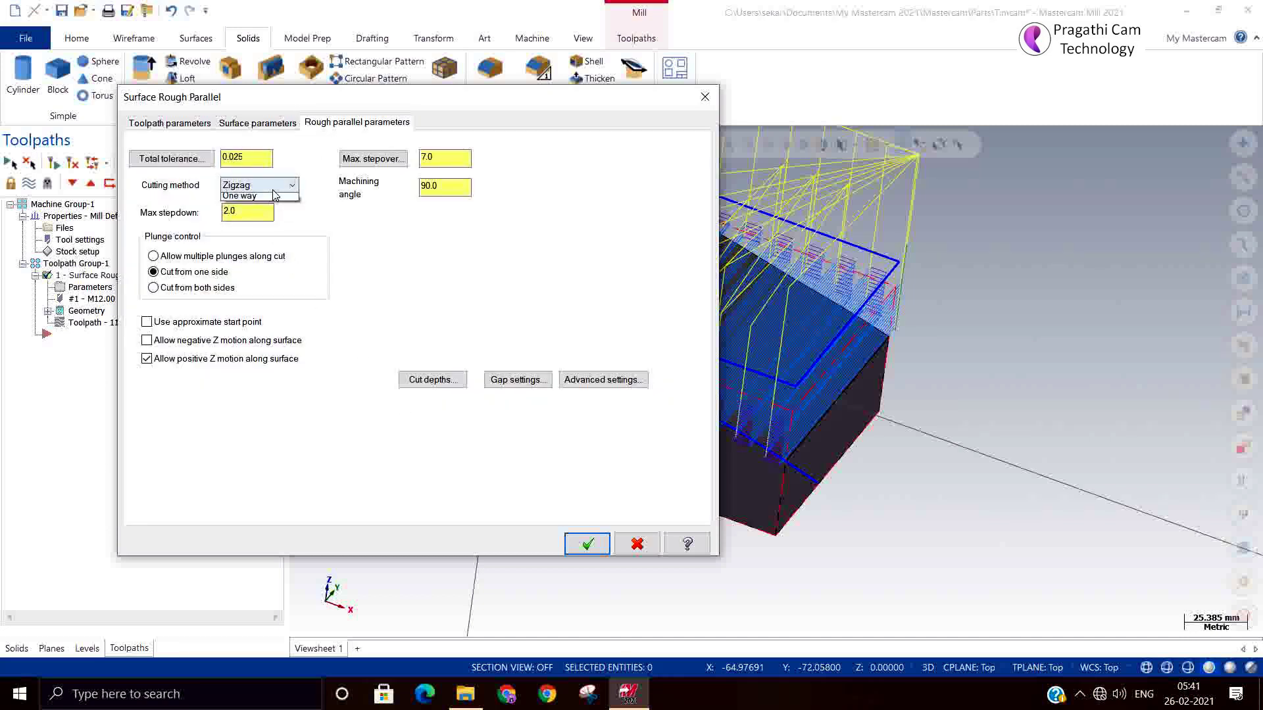
pyautogui.click(269, 196)
pyautogui.click(587, 546)
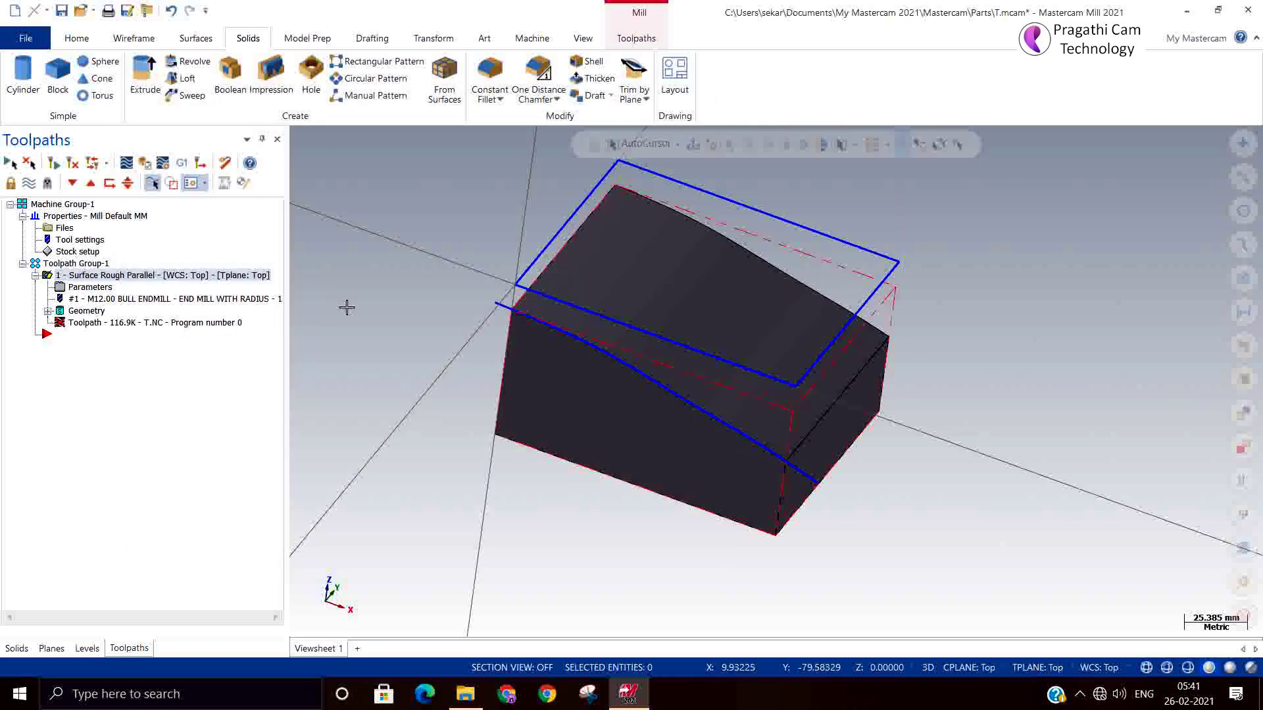
pyautogui.click(73, 163)
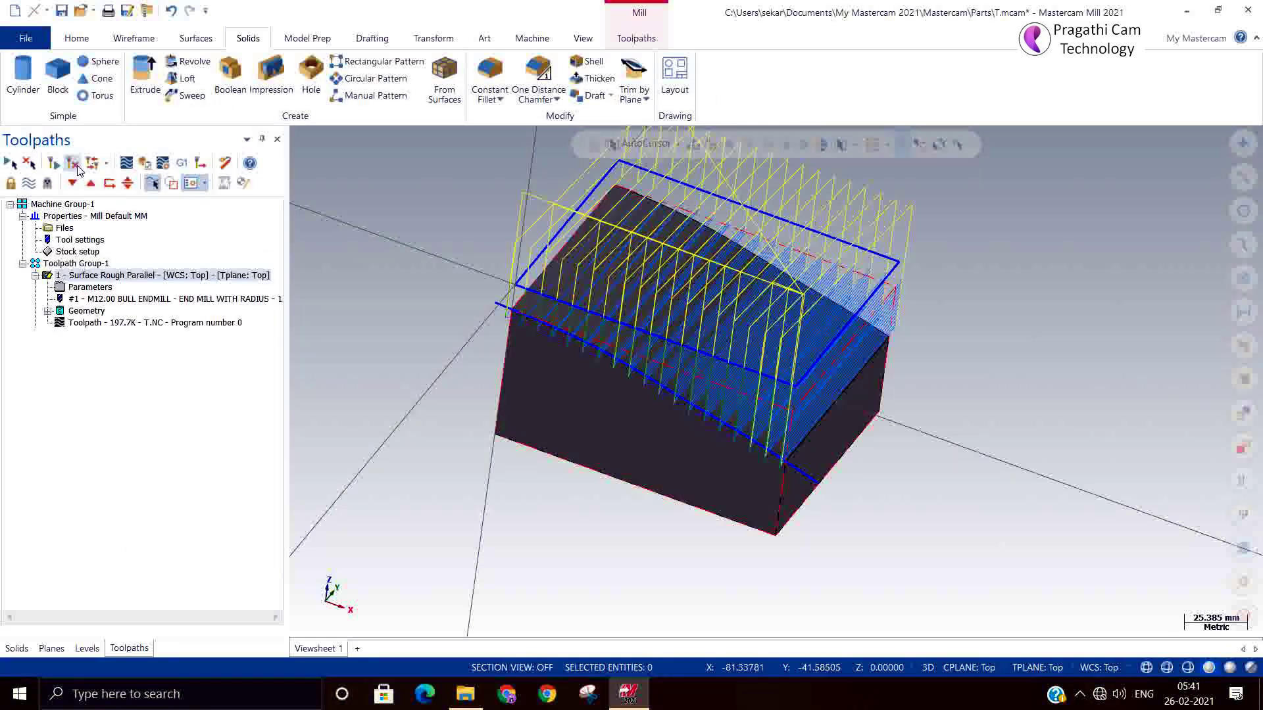
pyautogui.click(125, 164)
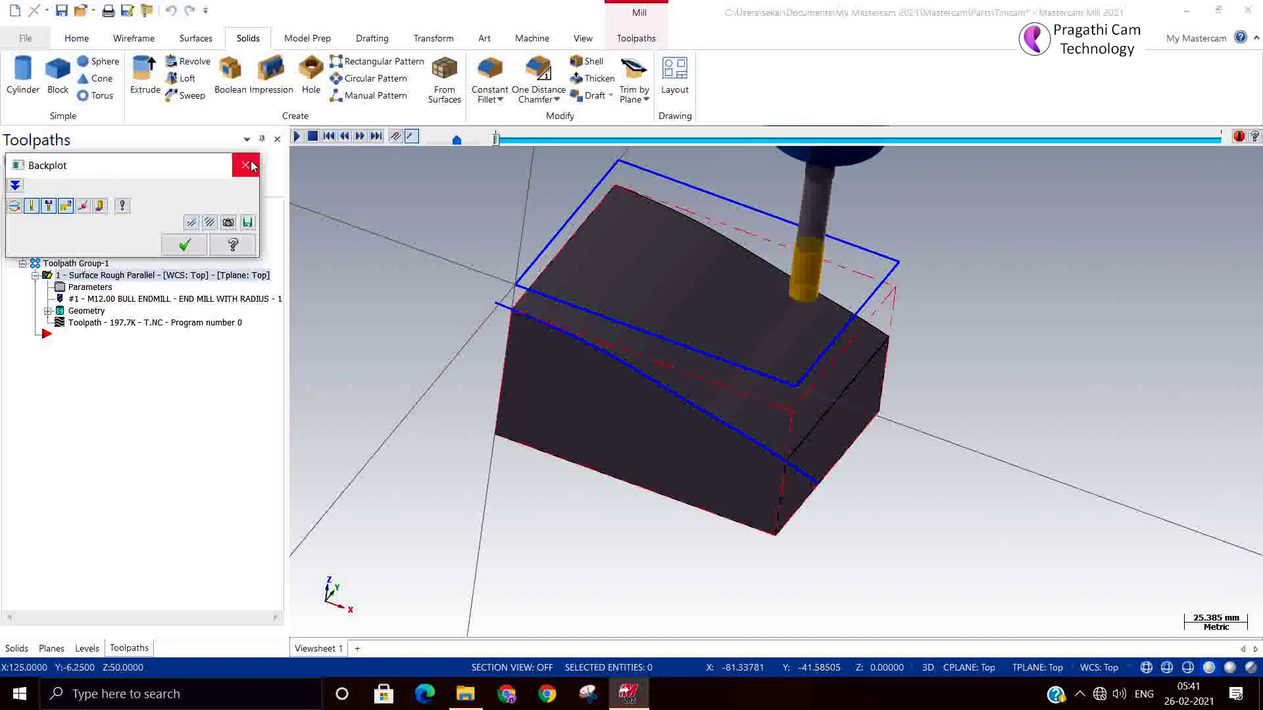
pyautogui.click(245, 165)
# Allow multiple plunges along the cut, regenerate to 207.7K, and play the backplot
pyautogui.click(80, 290)
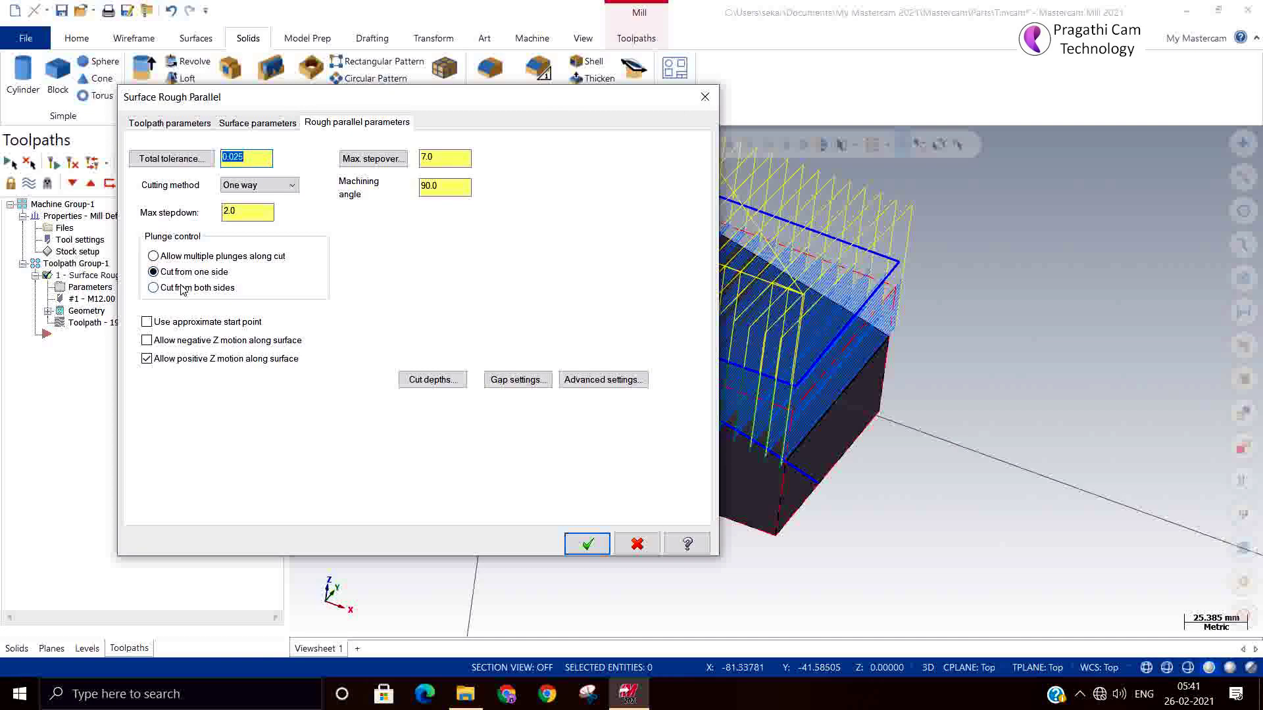
pyautogui.click(586, 543)
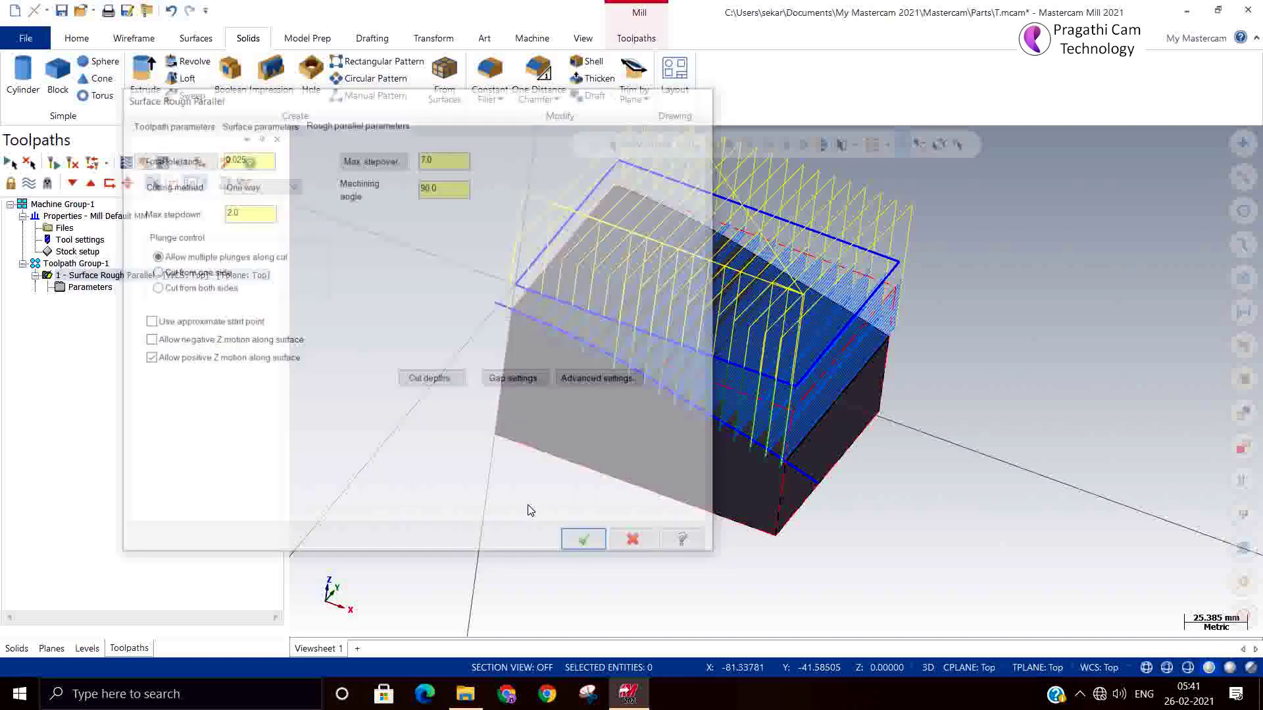
pyautogui.click(74, 164)
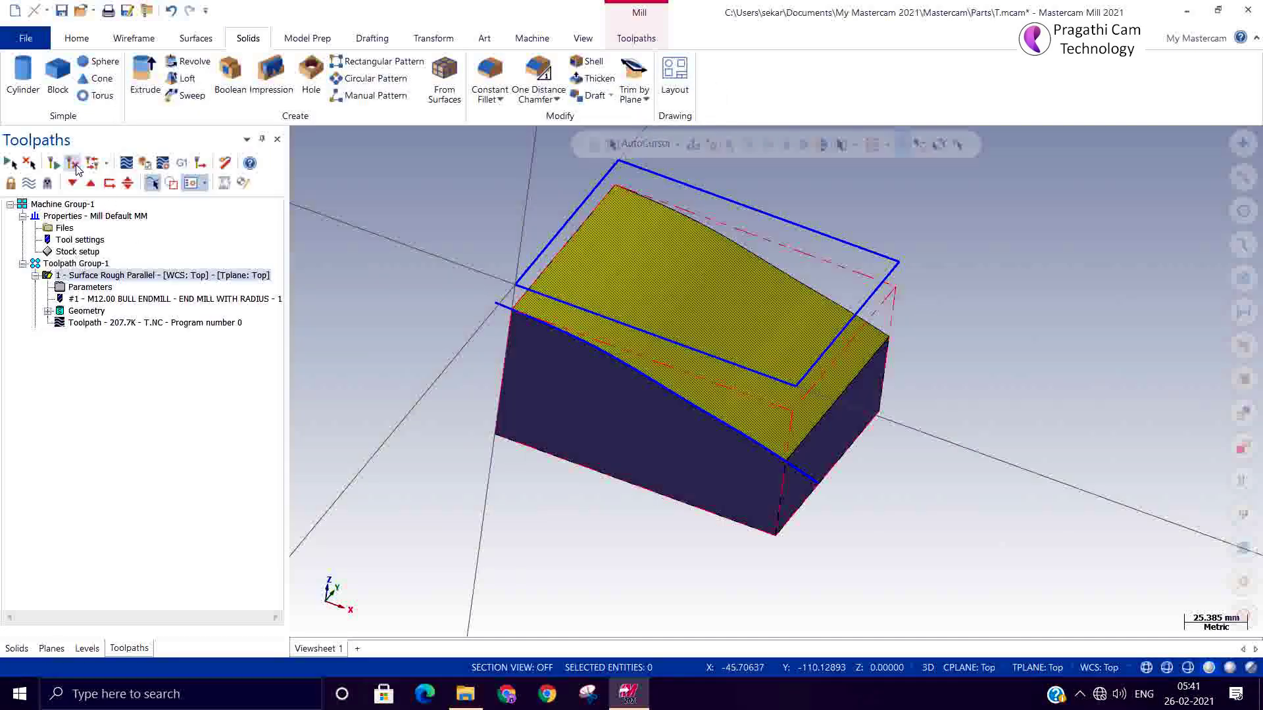
pyautogui.click(126, 164)
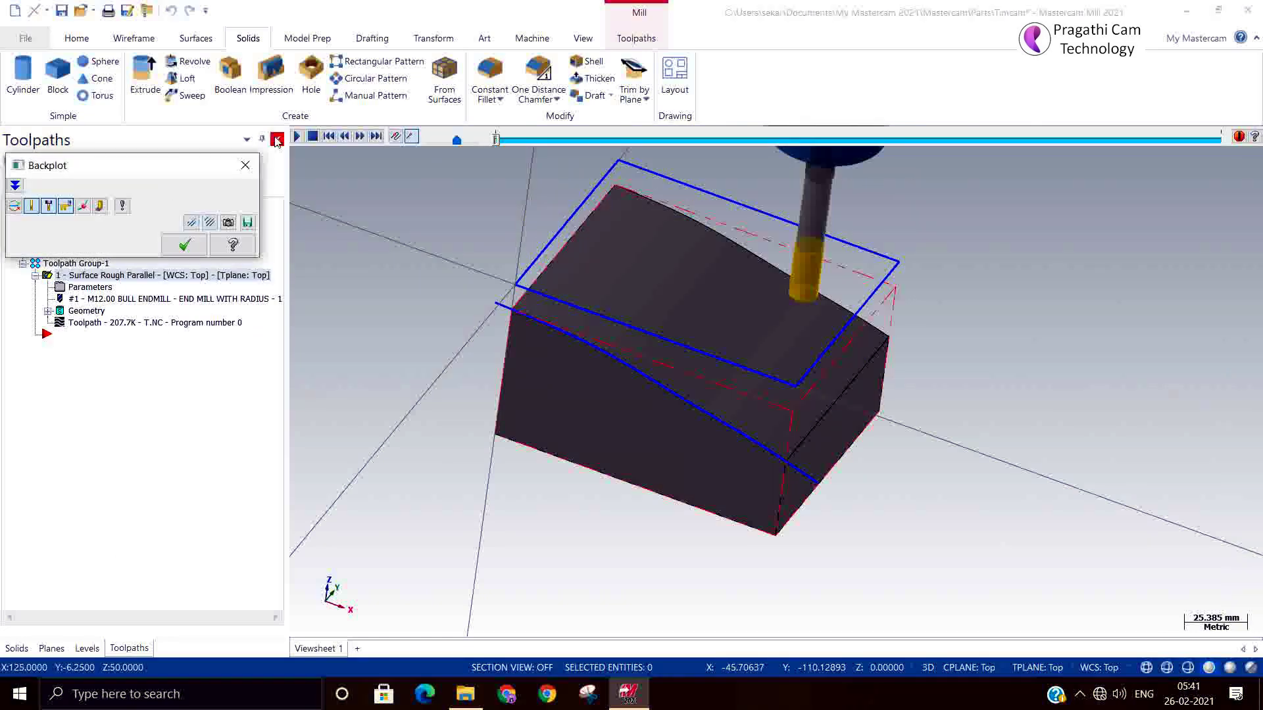
pyautogui.click(297, 137)
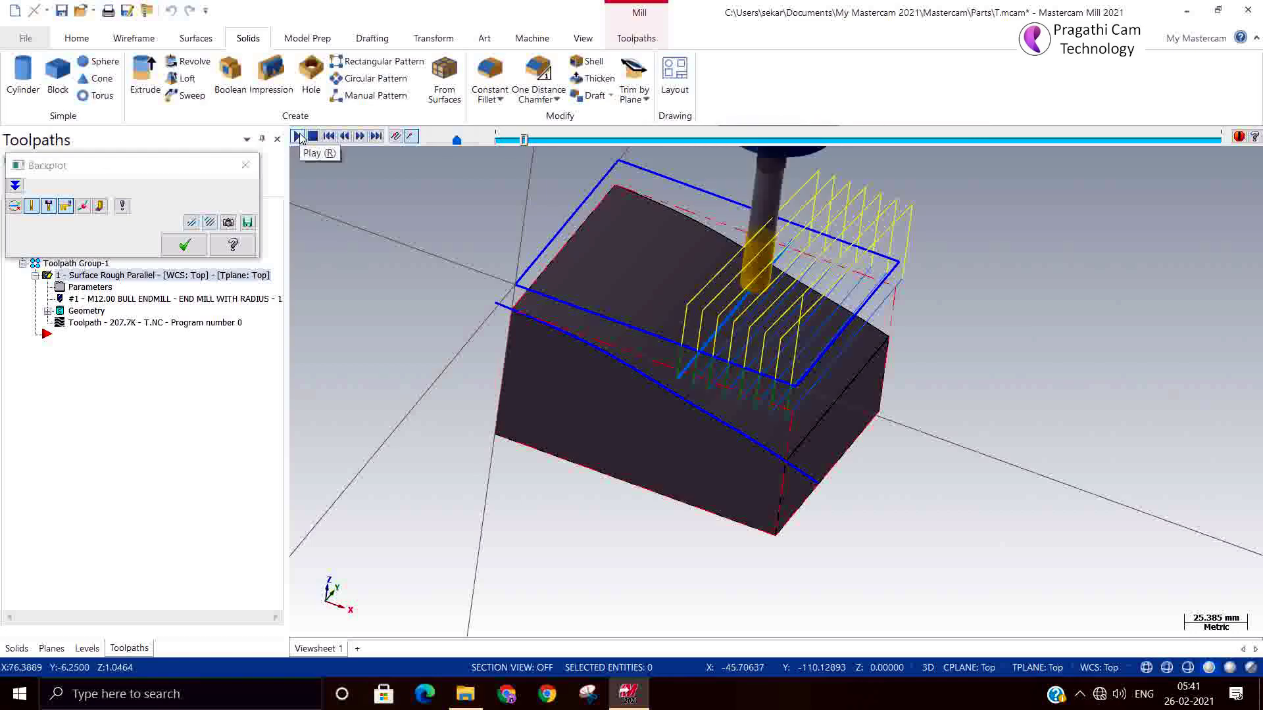
pyautogui.click(184, 245)
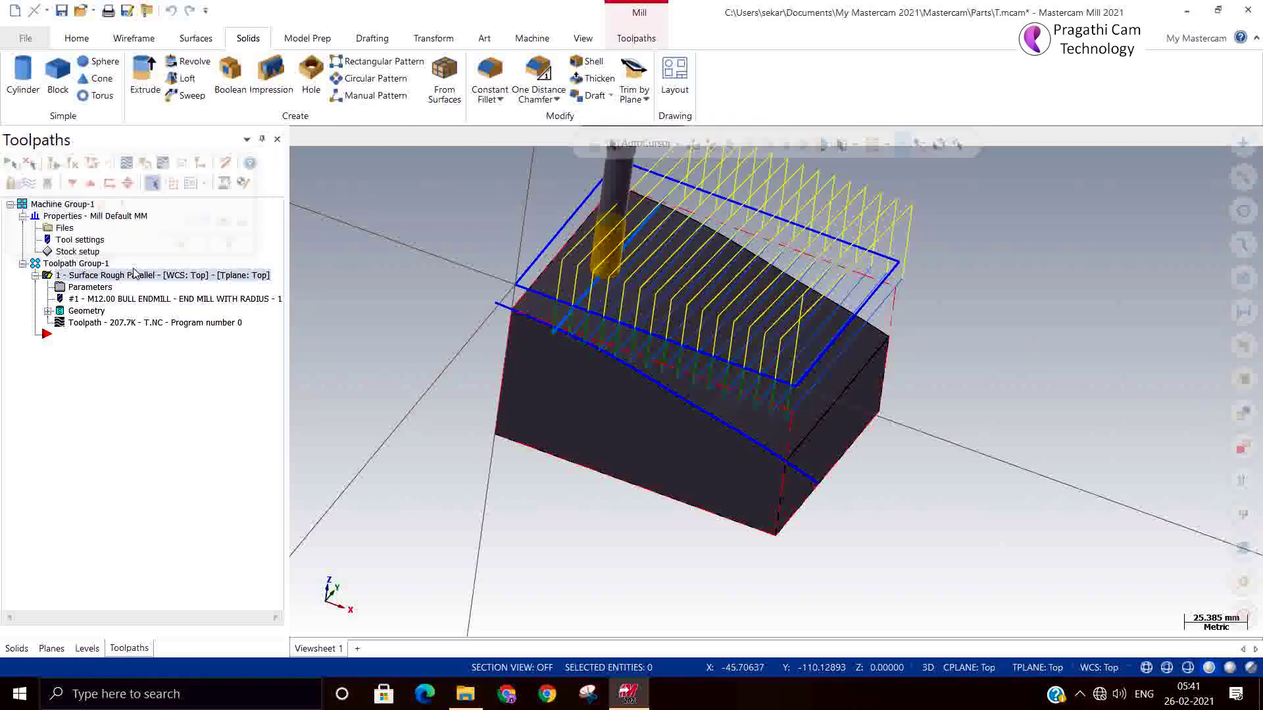
# Switch the roughing toolpath's cutting method to Zigzag and regenerate the operation
pyautogui.click(85, 287)
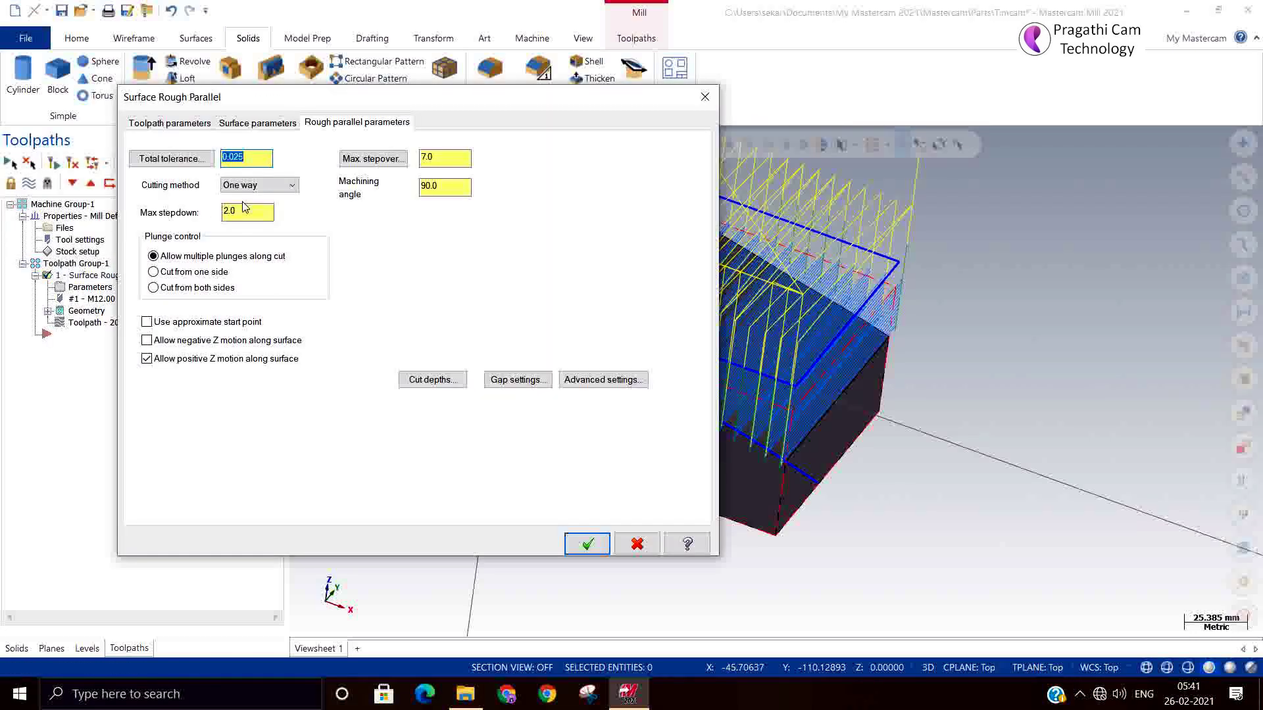
pyautogui.click(259, 184)
pyautogui.click(243, 206)
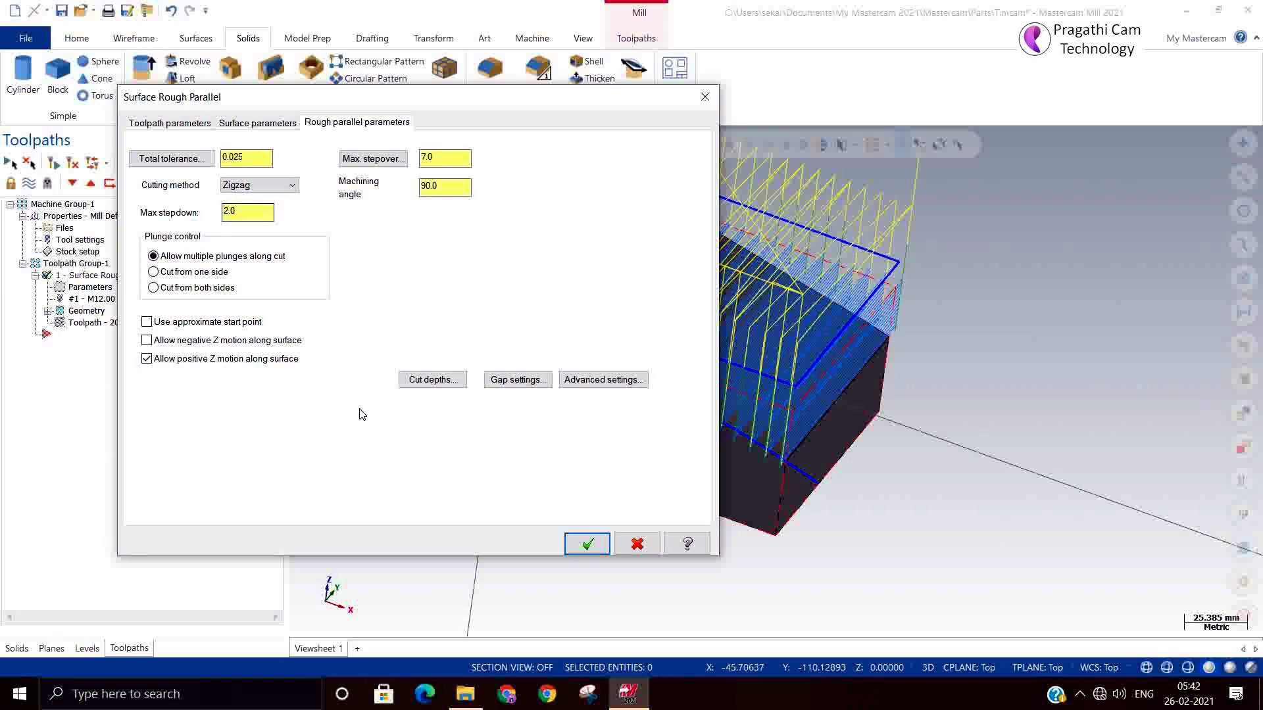
pyautogui.click(585, 544)
pyautogui.click(73, 164)
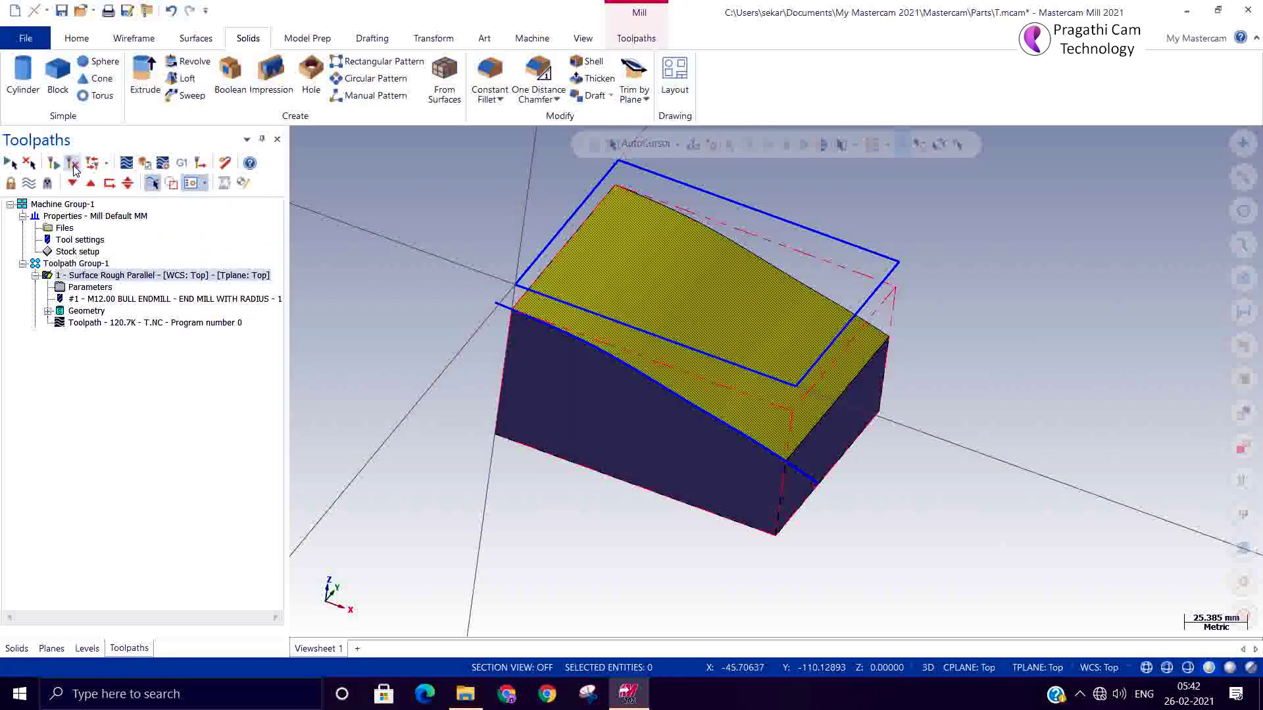
# Play the backplot of the zigzag toolpath over the block, then close it
pyautogui.click(144, 164)
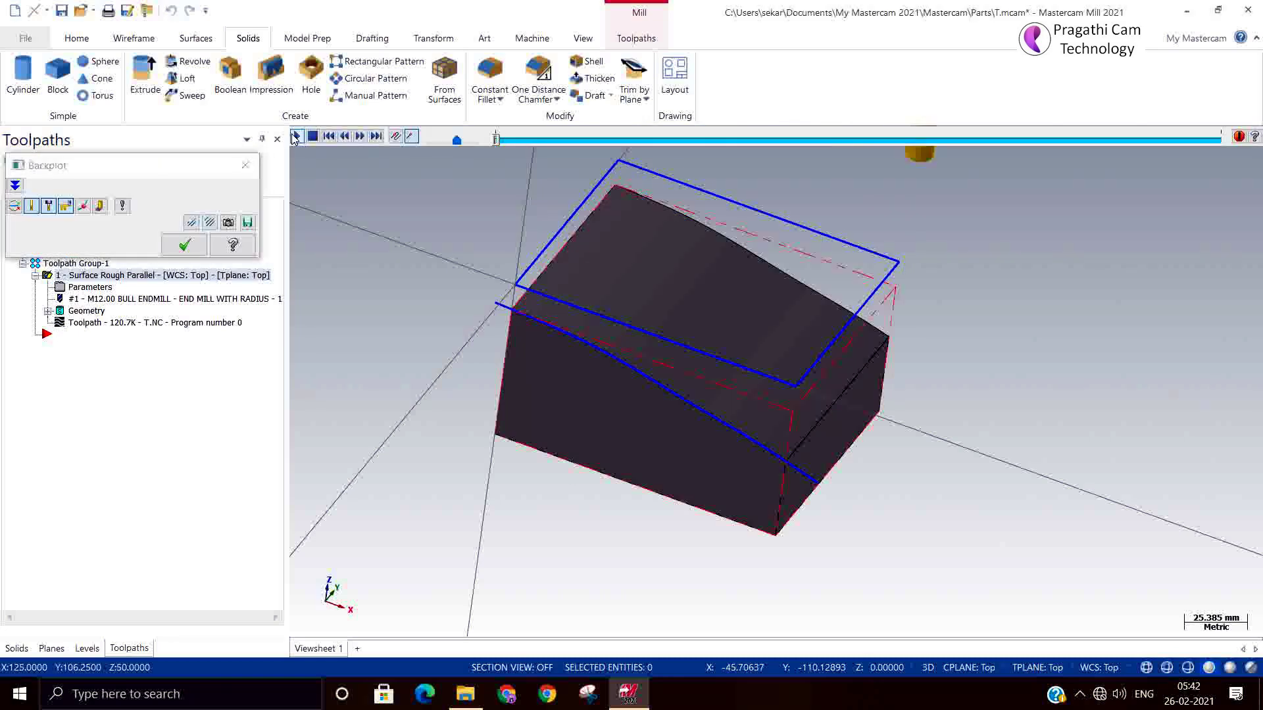
pyautogui.click(295, 136)
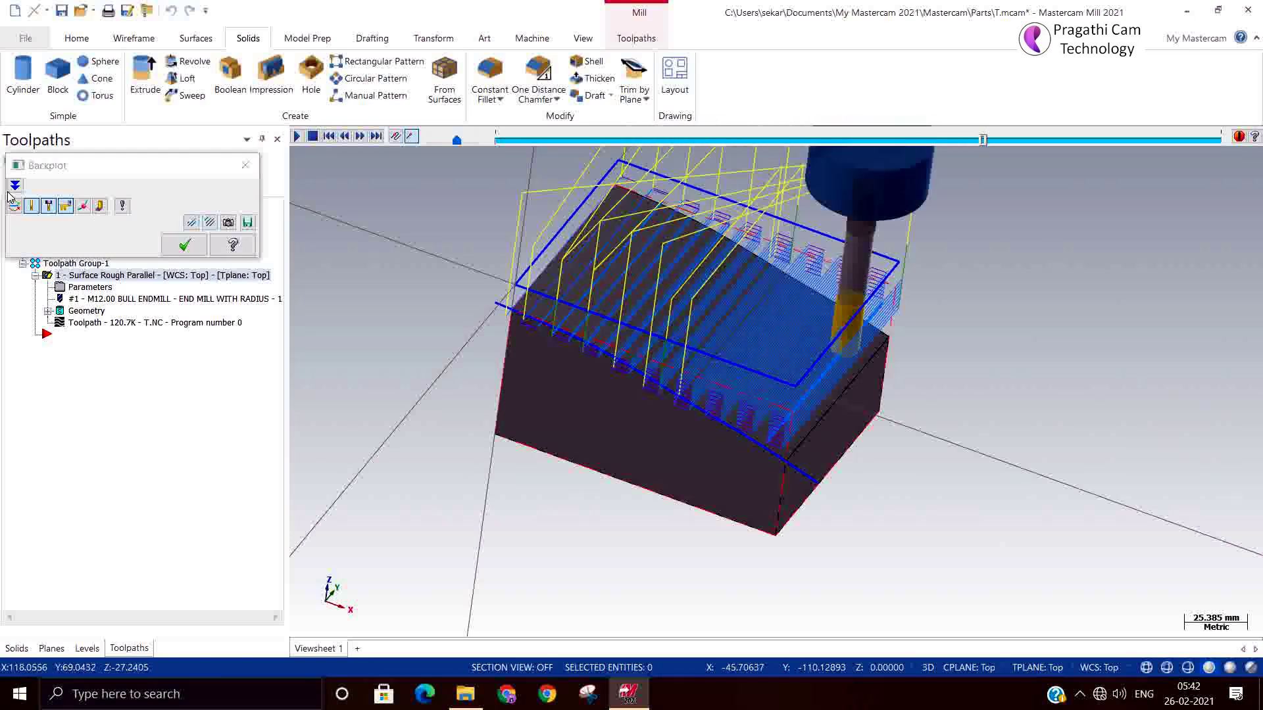
pyautogui.click(199, 253)
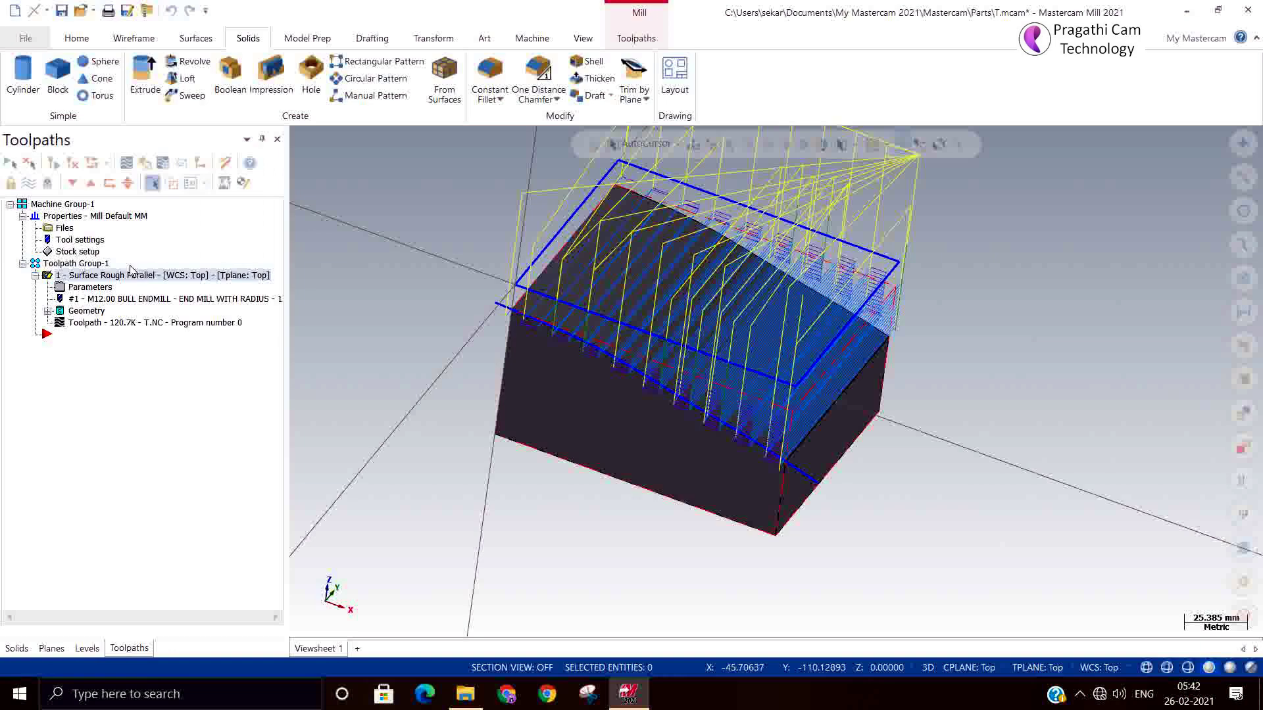
pyautogui.click(90, 287)
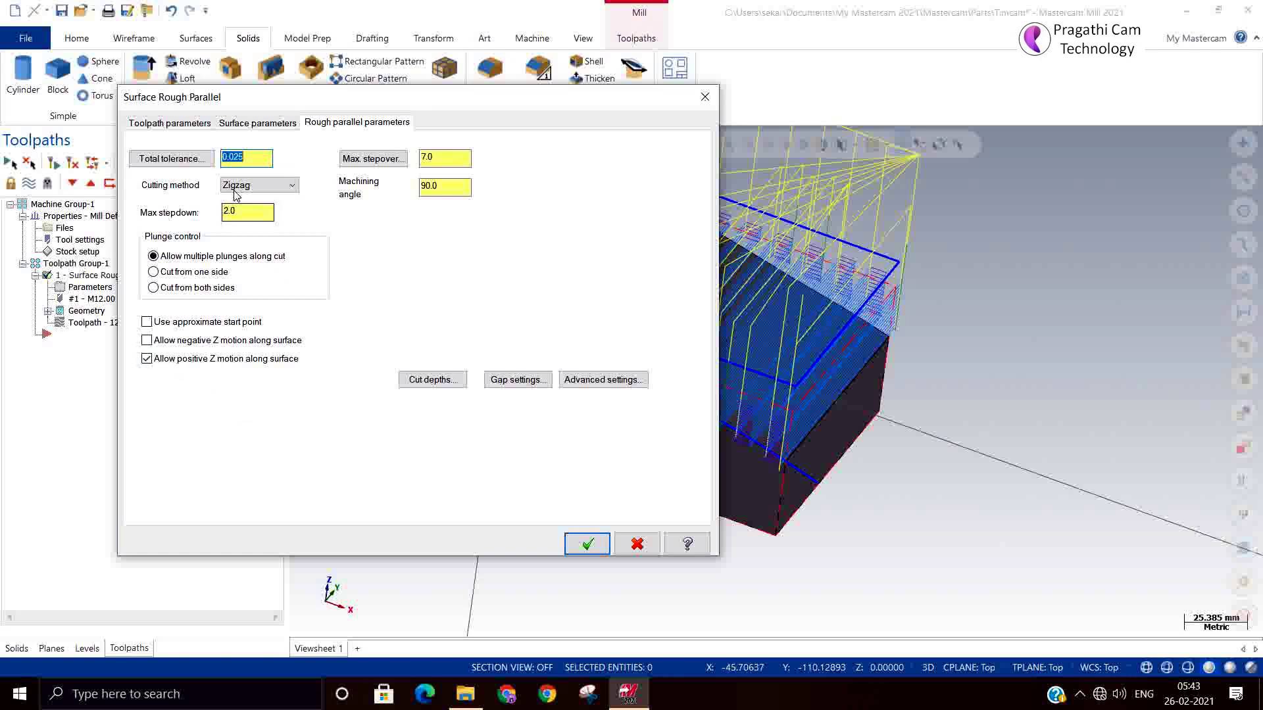
pyautogui.click(263, 123)
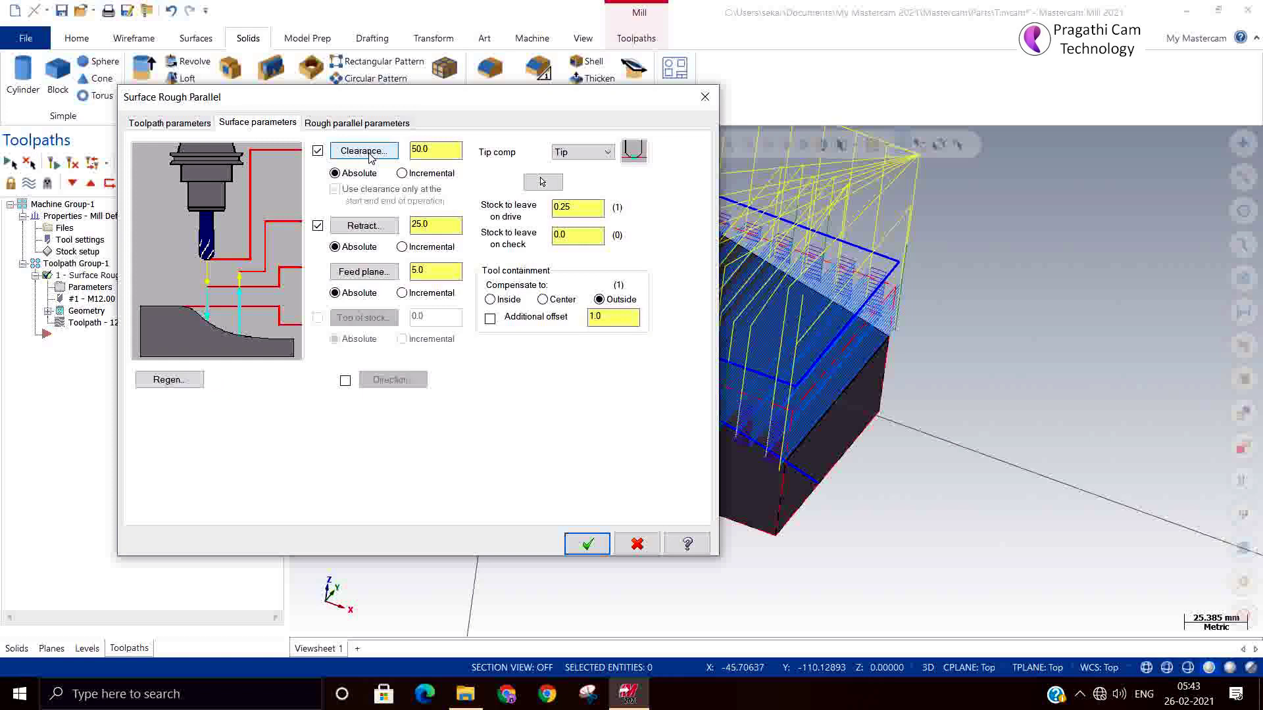
pyautogui.click(185, 129)
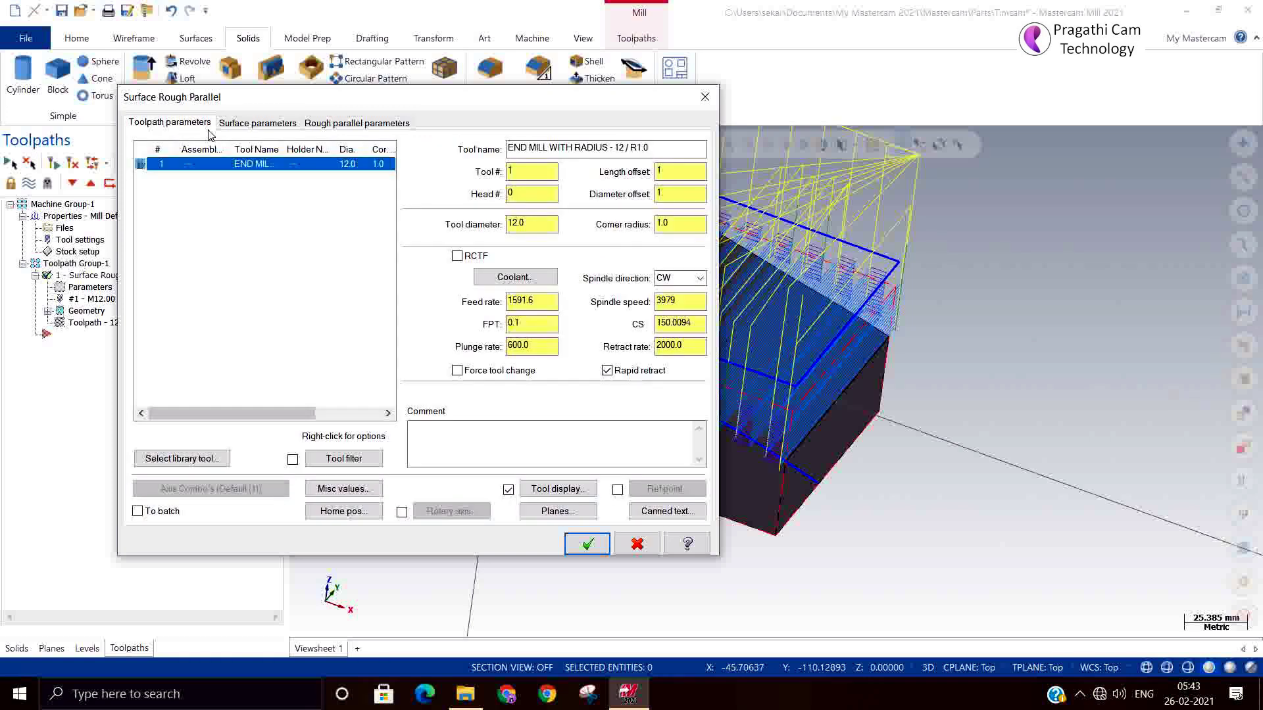
pyautogui.click(236, 127)
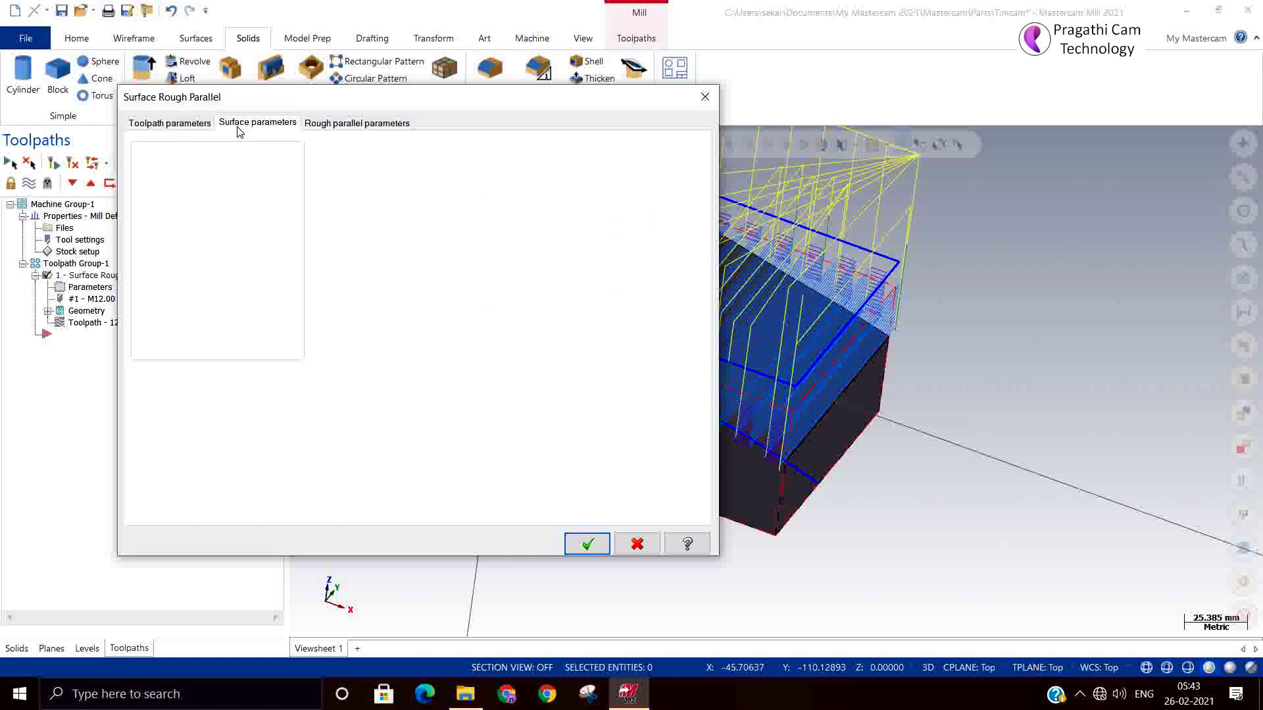
pyautogui.click(334, 125)
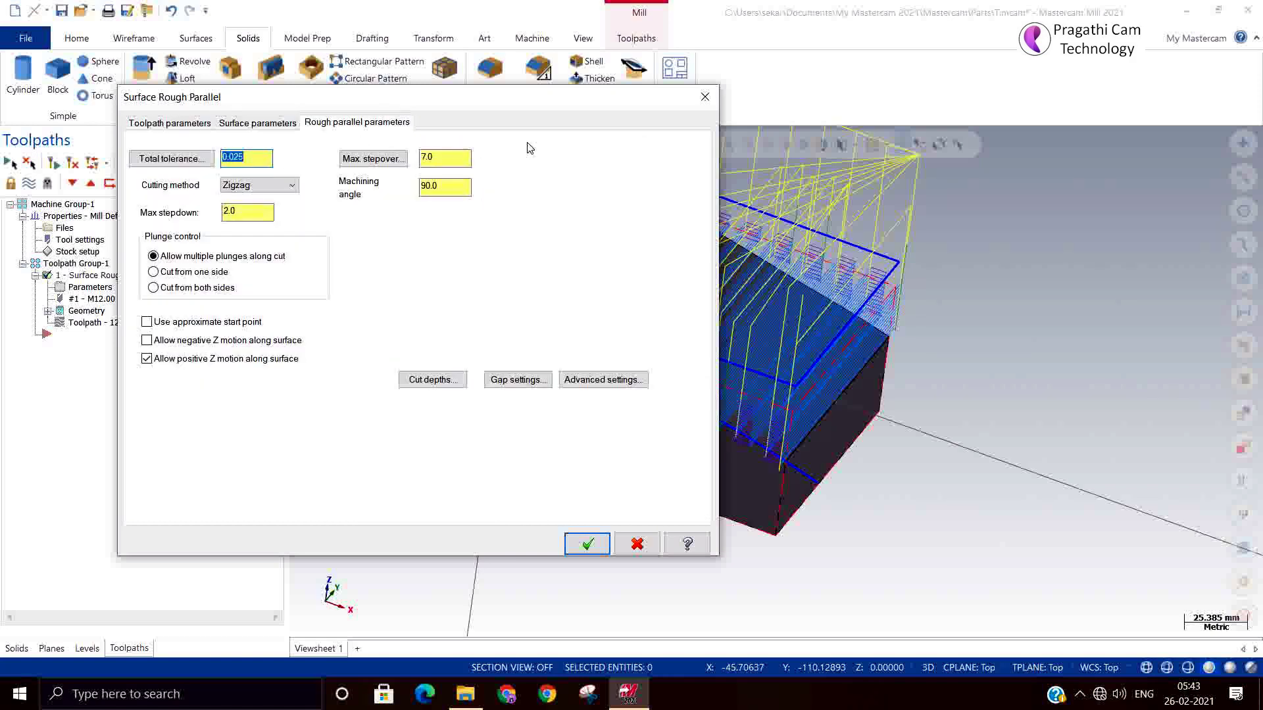
pyautogui.click(636, 545)
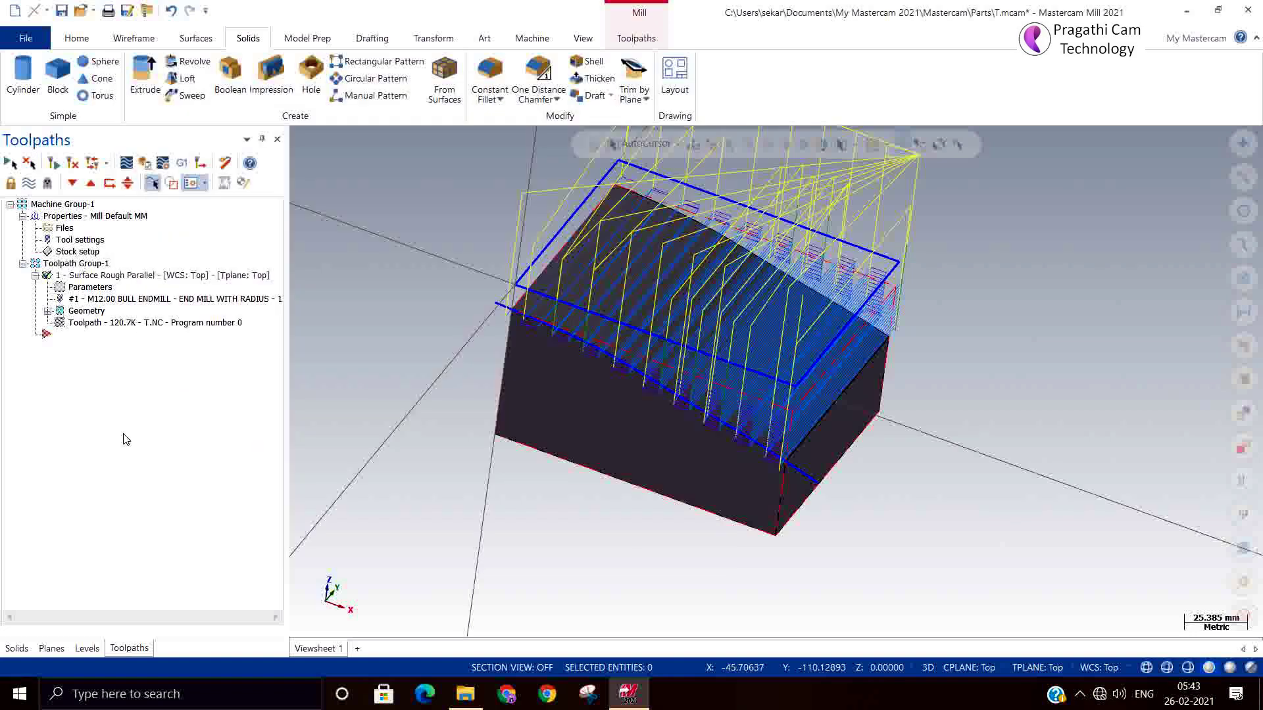
pyautogui.rightClick(140, 371)
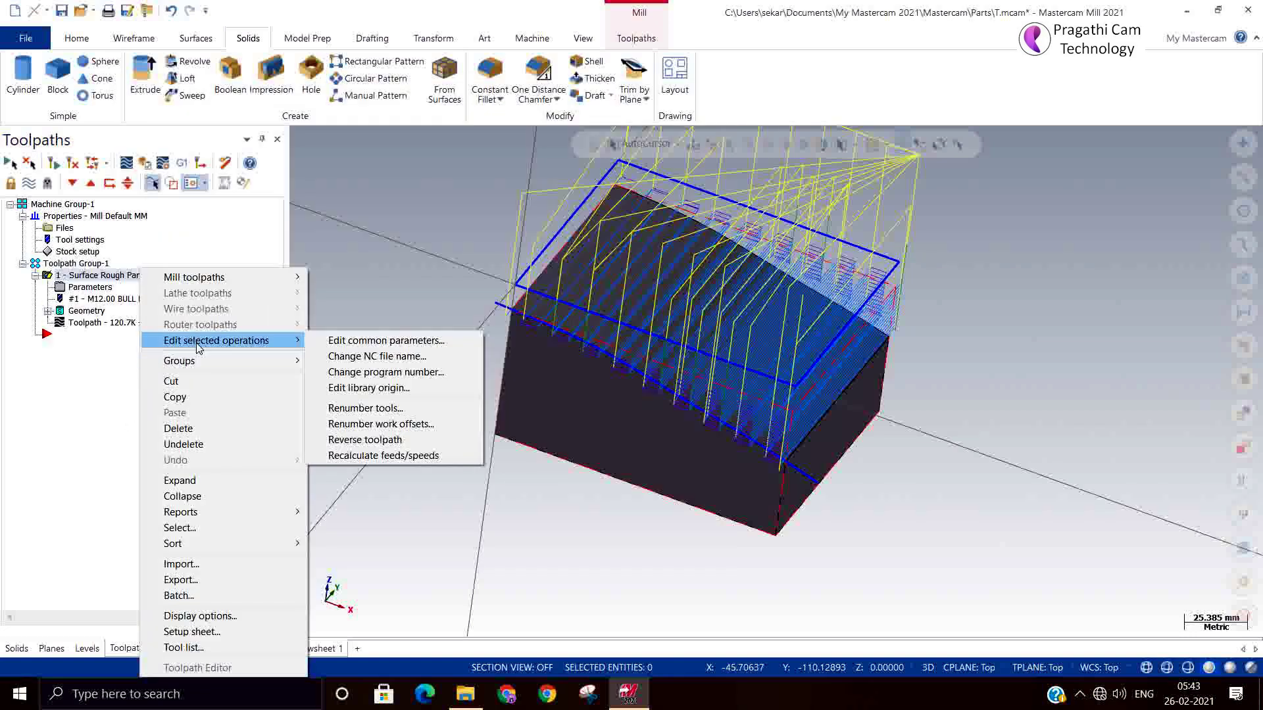
pyautogui.moveTo(194, 278)
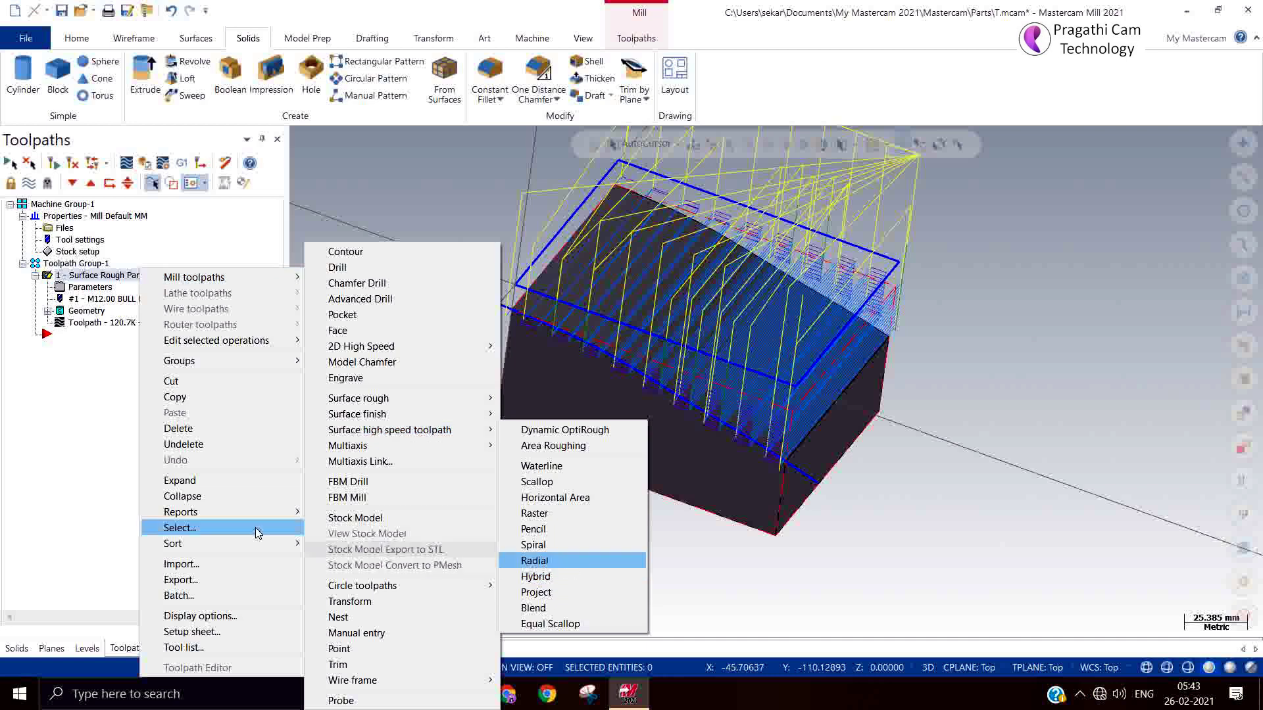
pyautogui.moveTo(358, 397)
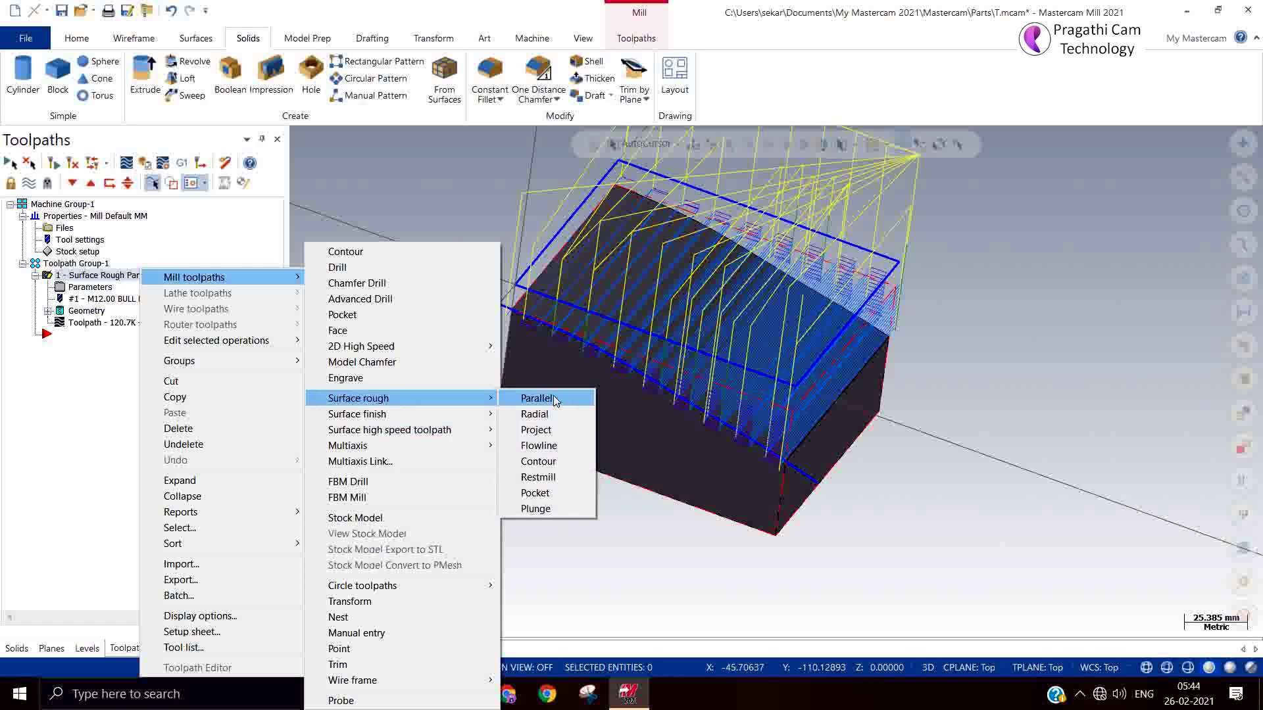
pyautogui.click(948, 440)
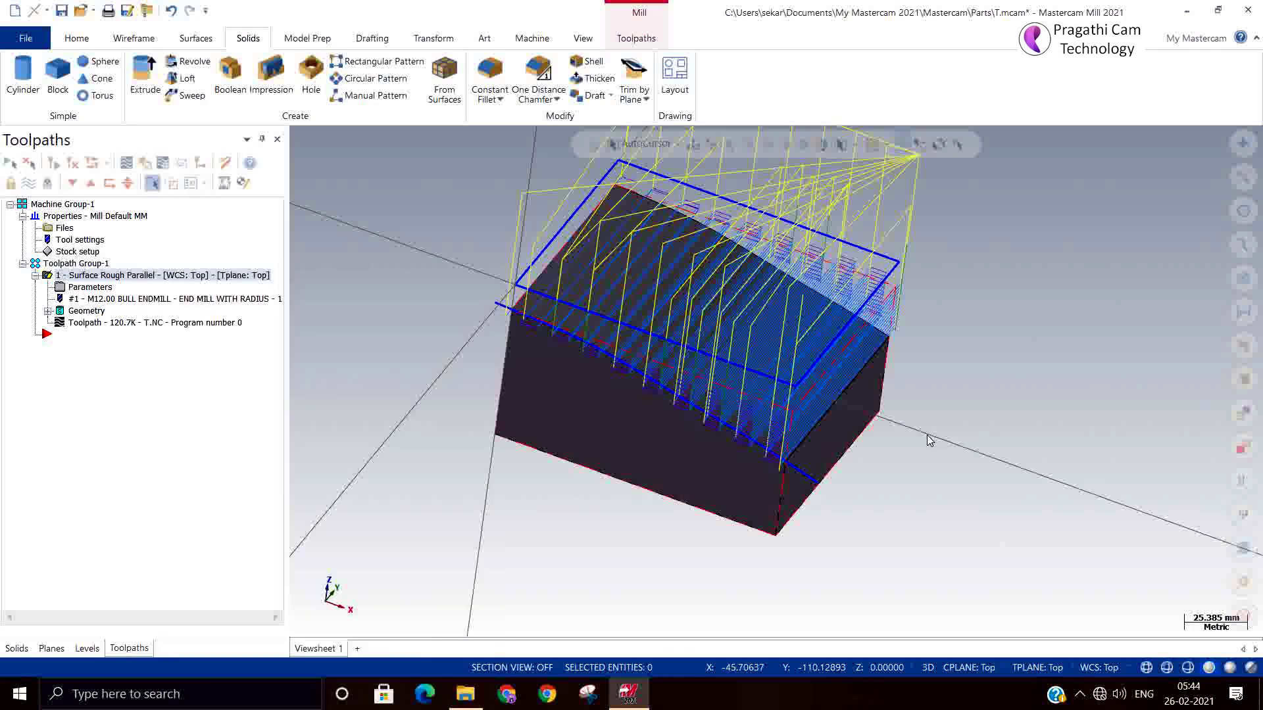